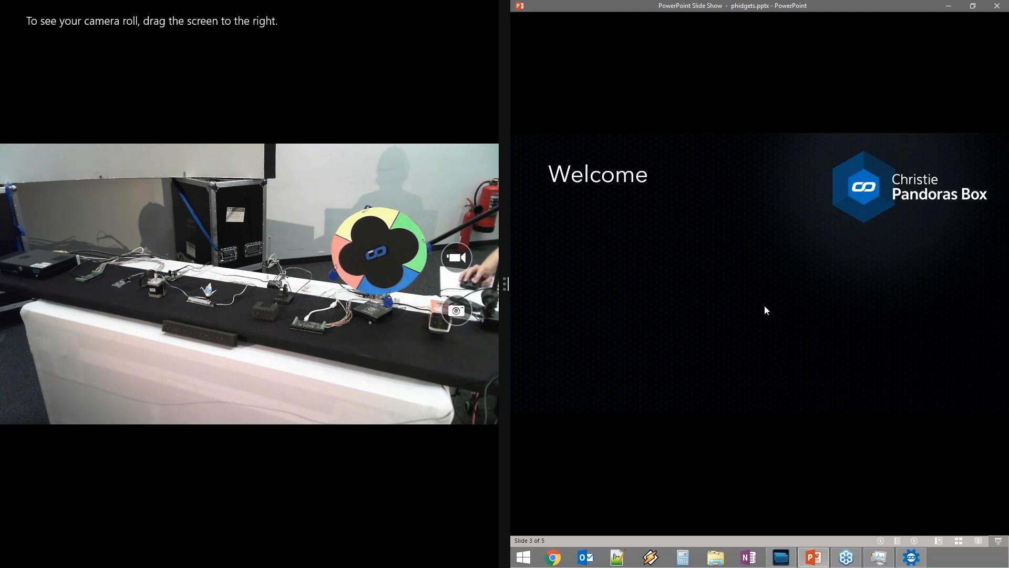
Advance the Welcome slide to reveal the Phidgets Tutorial bullet and its YouTube link
click(780, 308)
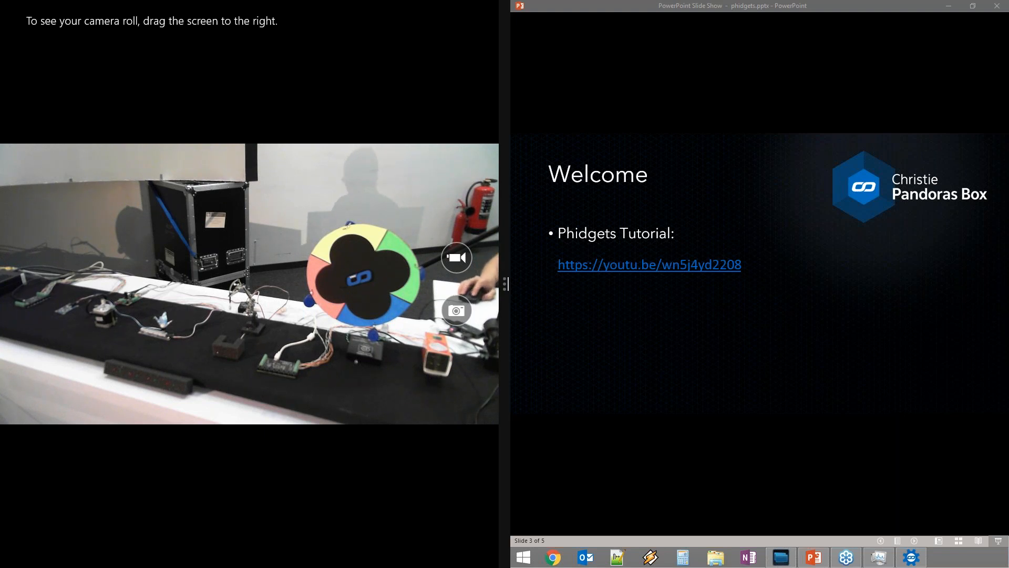
Move the slide show aside and stretch the Widget Designer window across the right half
drag(649, 5, 1008, 50)
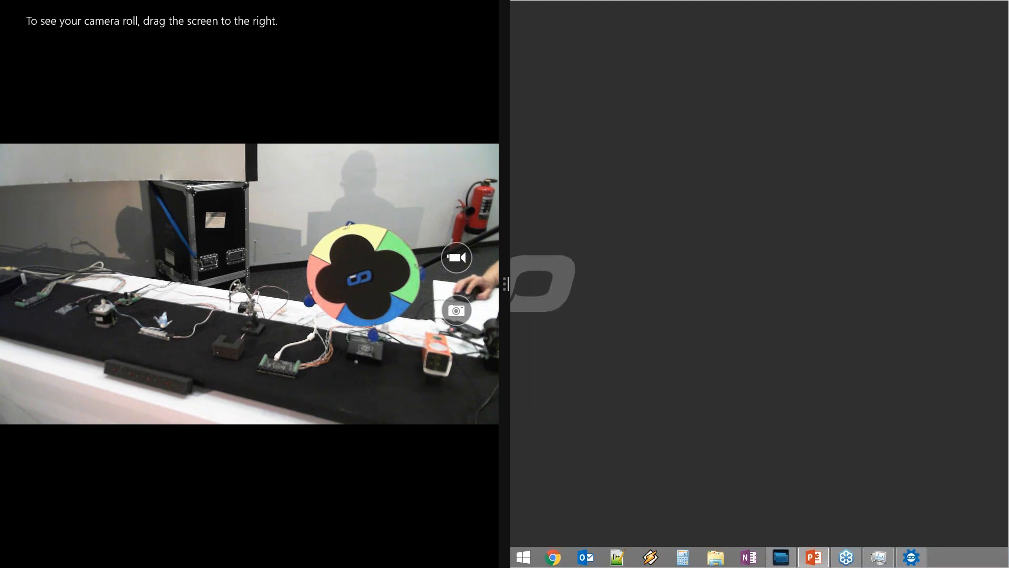
key(alt+Tab)
drag(969, 230, 1008, 231)
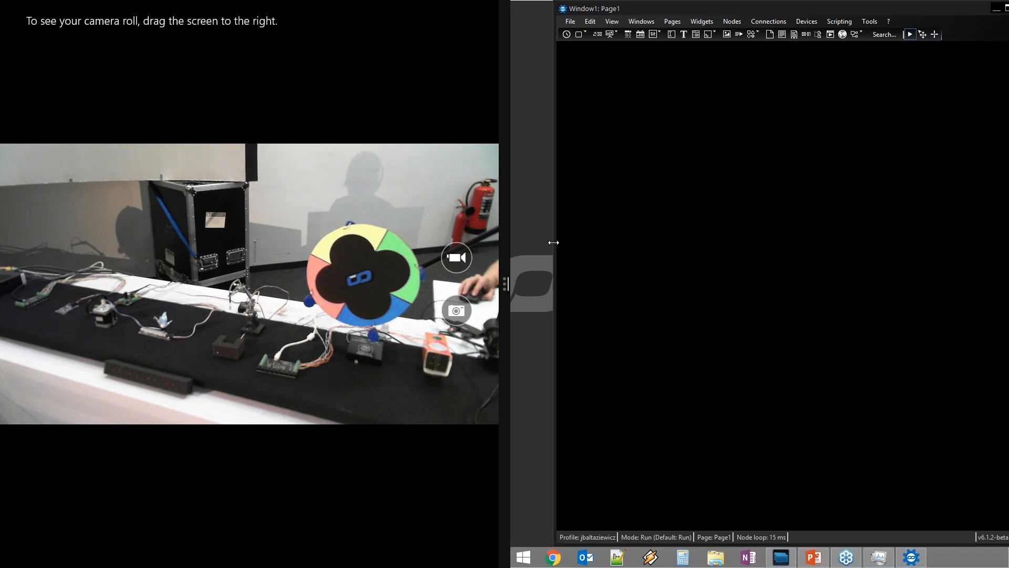
drag(550, 243, 506, 240)
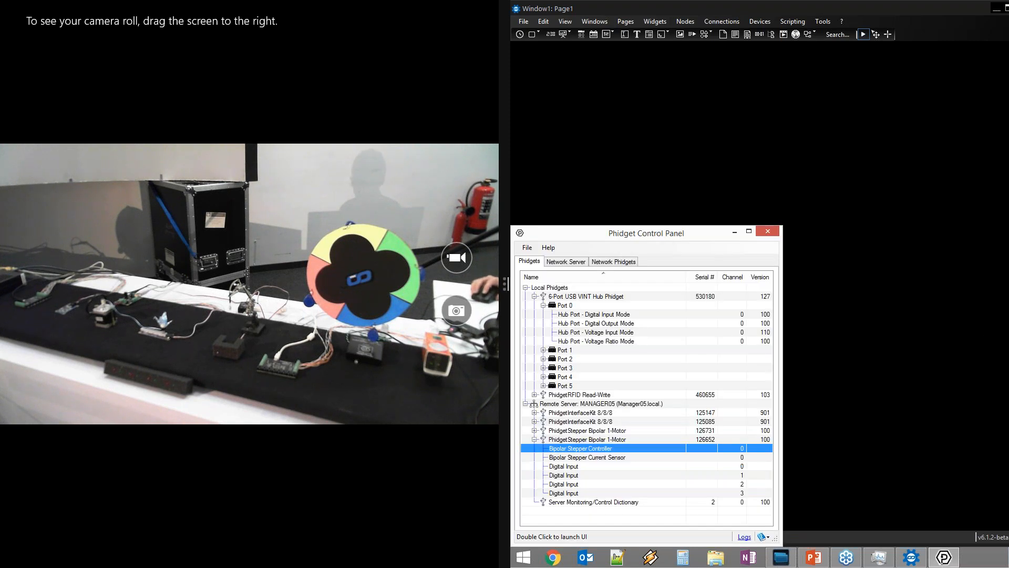
Reposition the Phidget Control Panel and collapse the Port 0, hub, stepper and Remote Server branches
drag(688, 238, 831, 124)
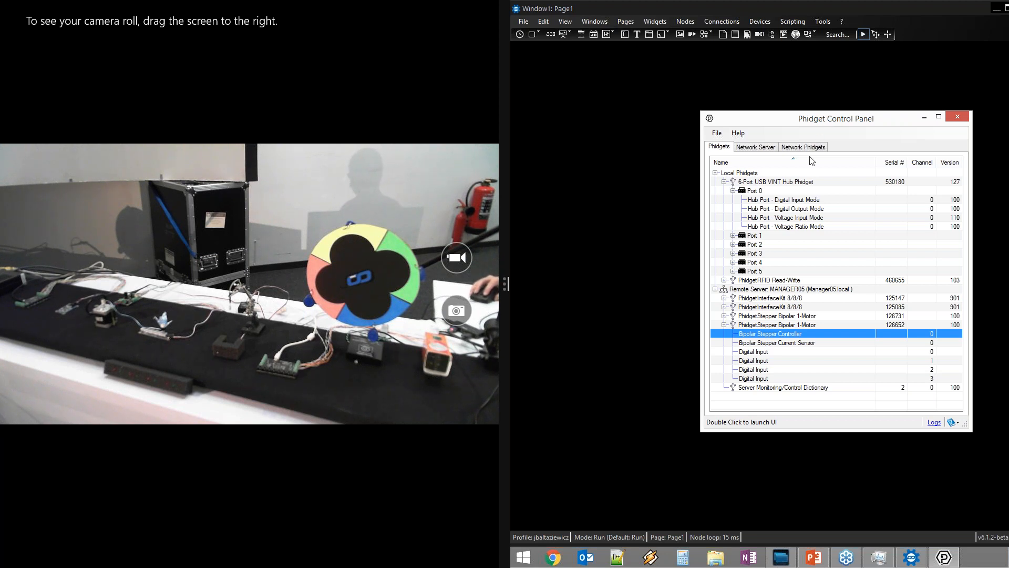
click(733, 190)
click(725, 182)
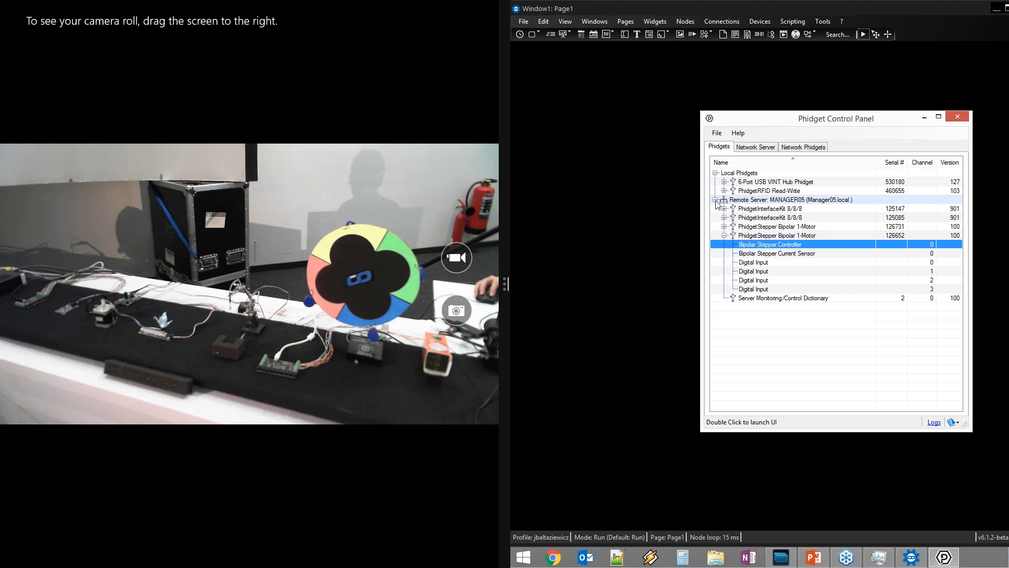
mouse_move(717, 204)
drag(801, 123, 732, 124)
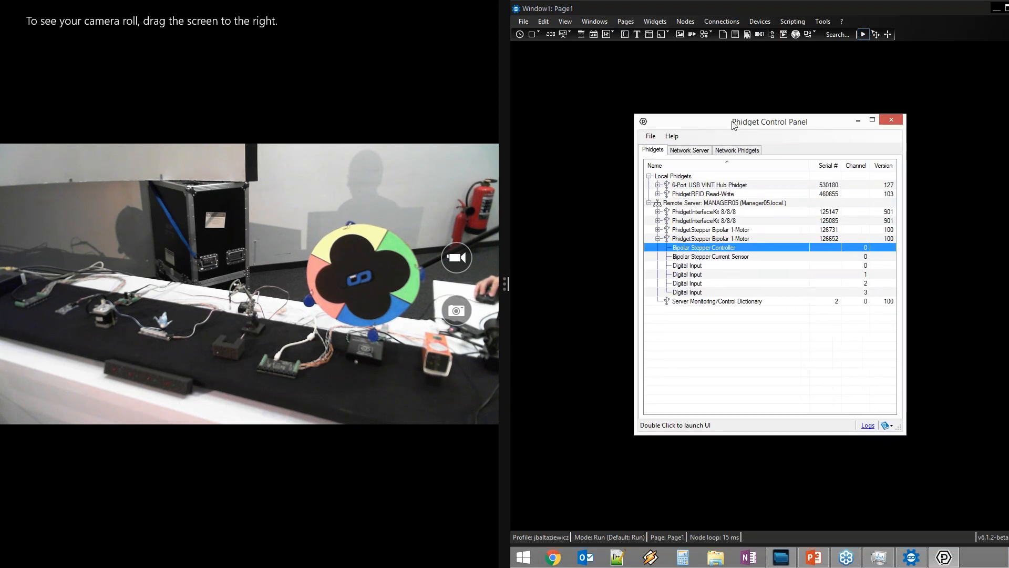
click(655, 236)
click(646, 201)
Select Local Phidgets, the VINT Hub, the RFID reader and the MANAGER05 remote server in turn
click(670, 175)
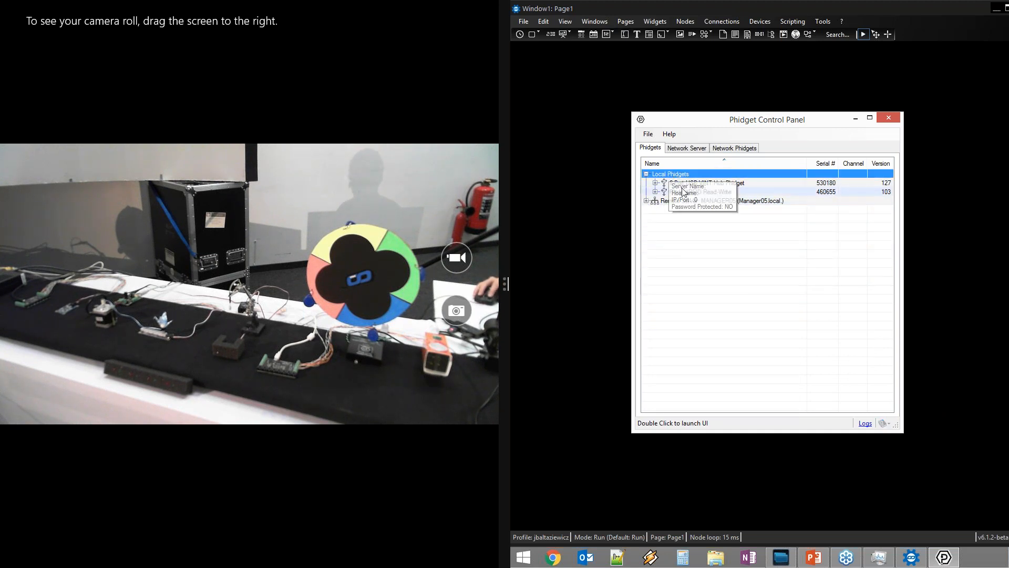
click(692, 184)
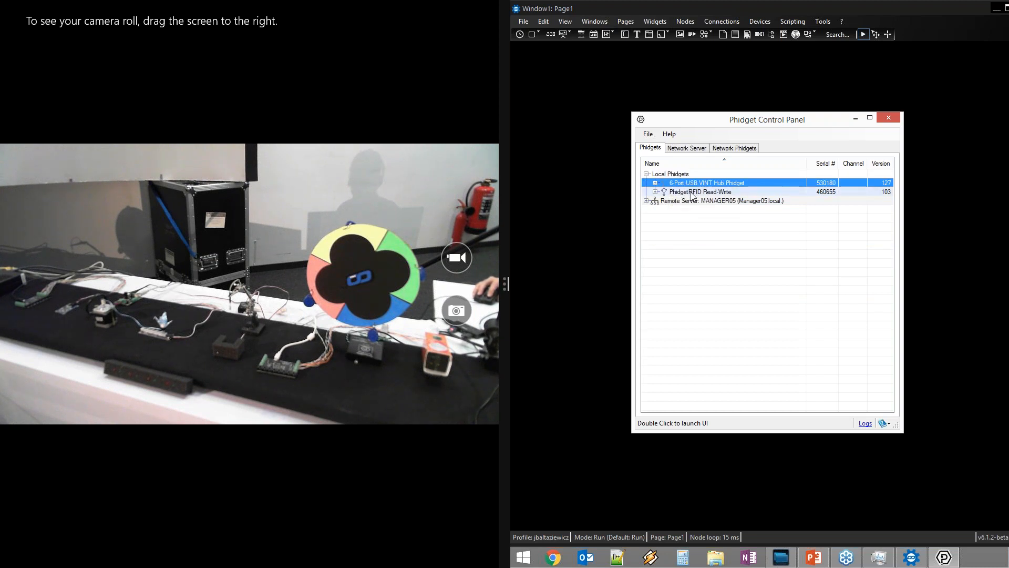
click(692, 193)
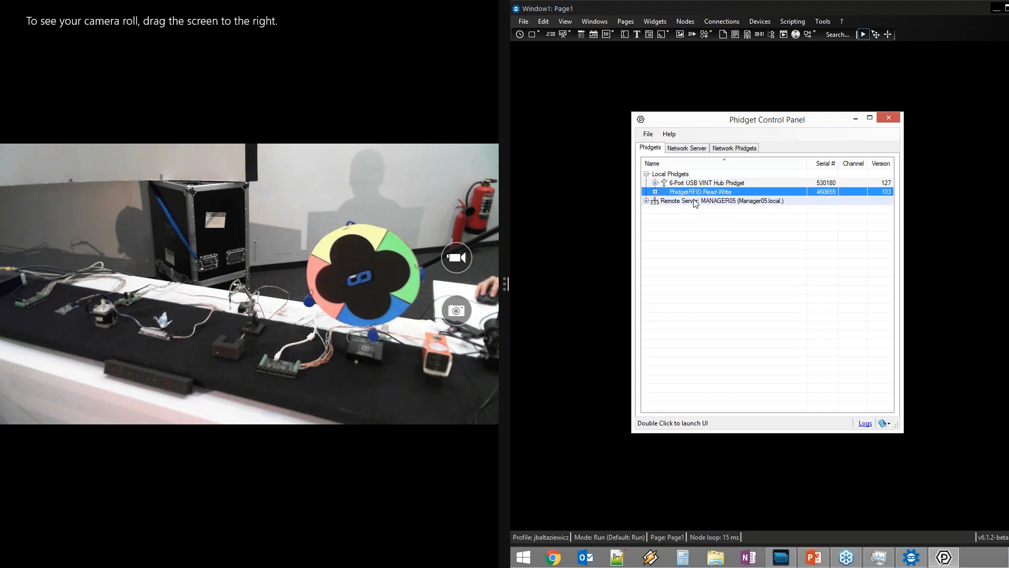
click(694, 201)
mouse_move(698, 203)
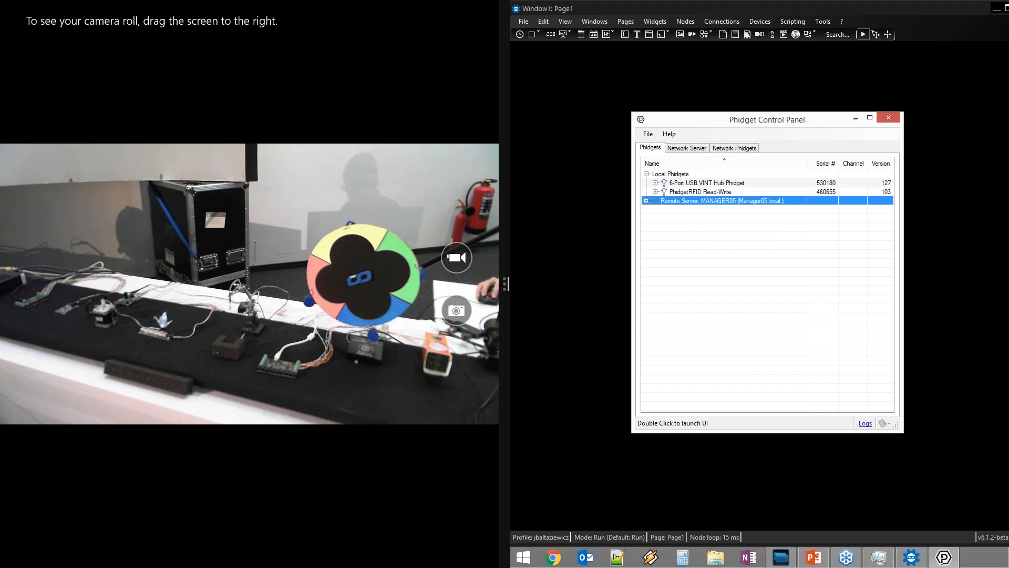
key(alt+Tab)
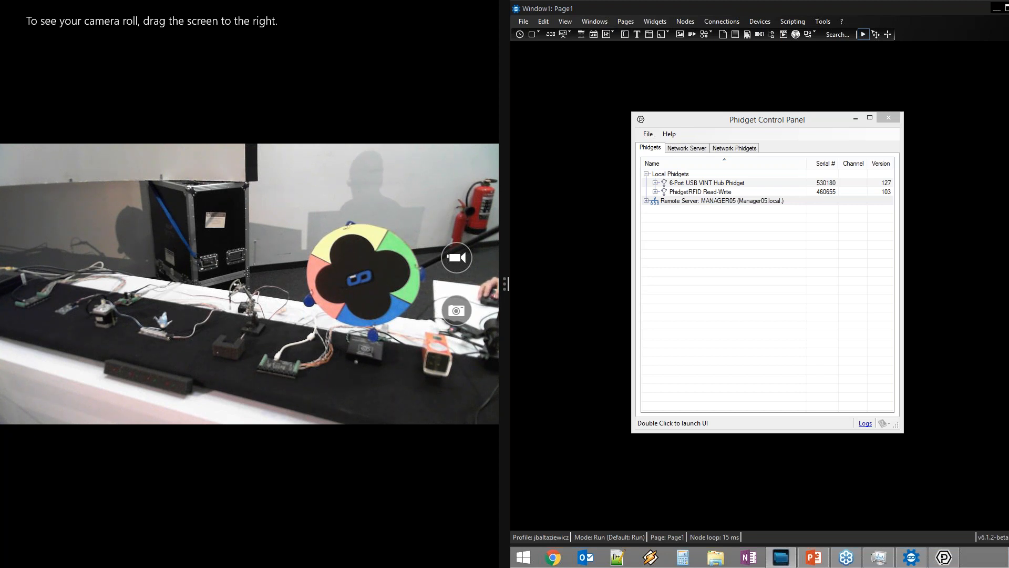
Inspect the remote Phidget Control Panel's startup type options and devices, then bring the local panel forward
drag(1008, 182, 784, 16)
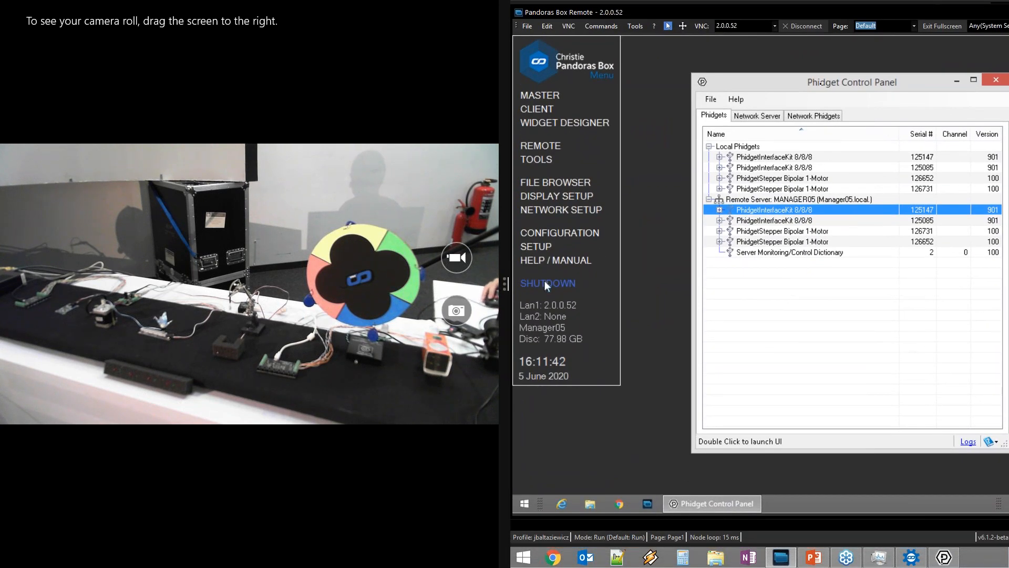
drag(849, 84, 797, 77)
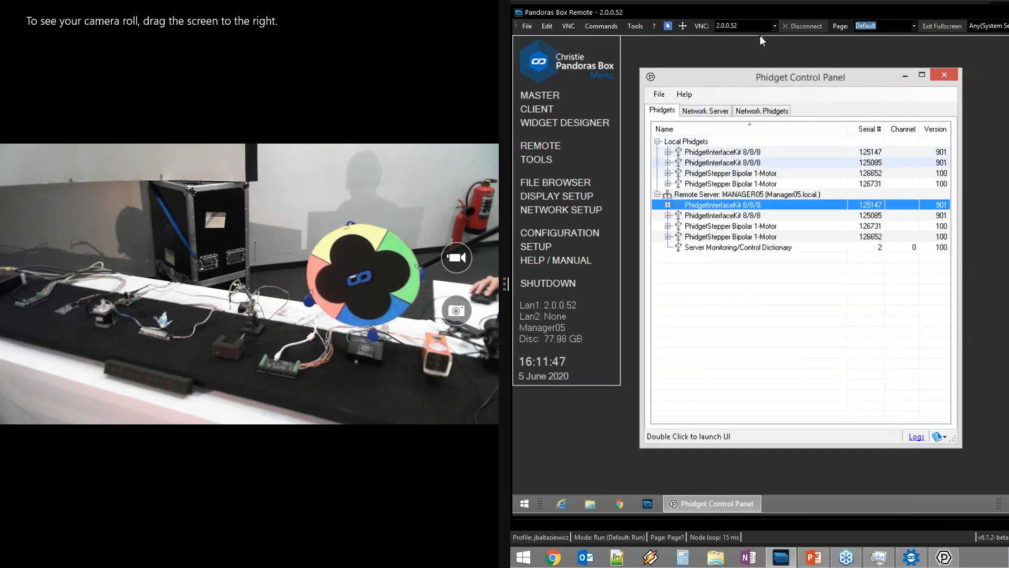
click(697, 111)
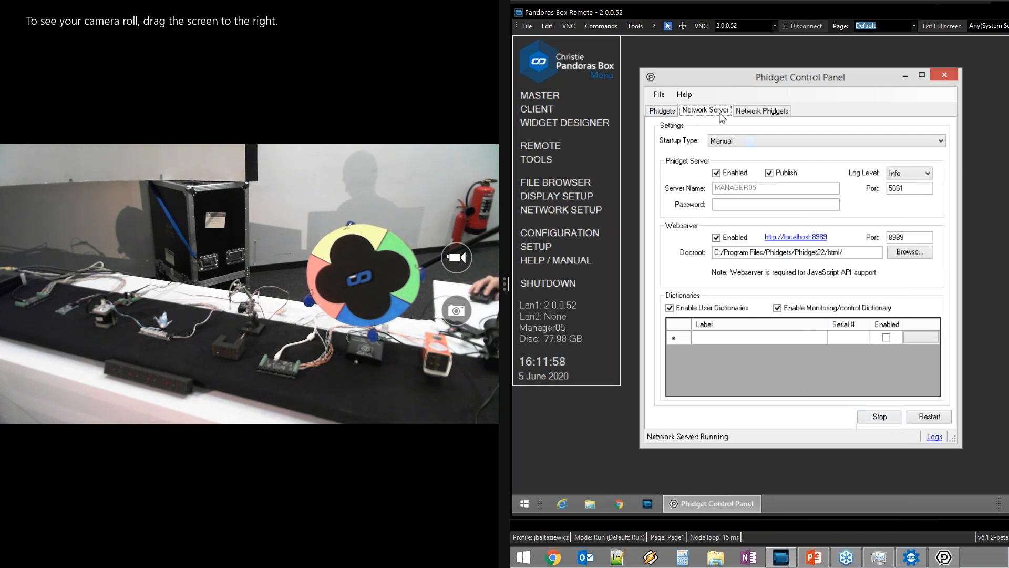
click(770, 146)
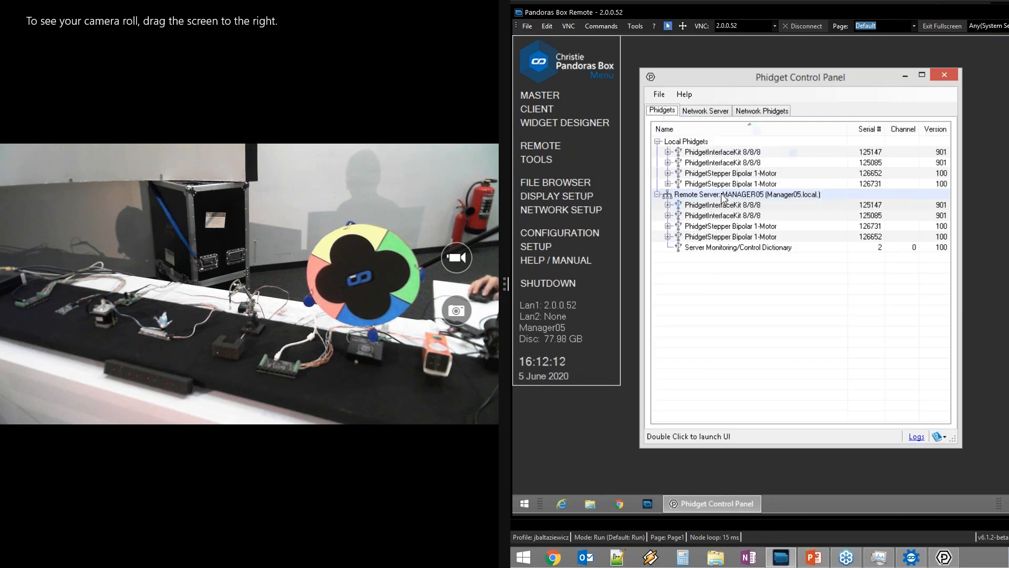
click(721, 193)
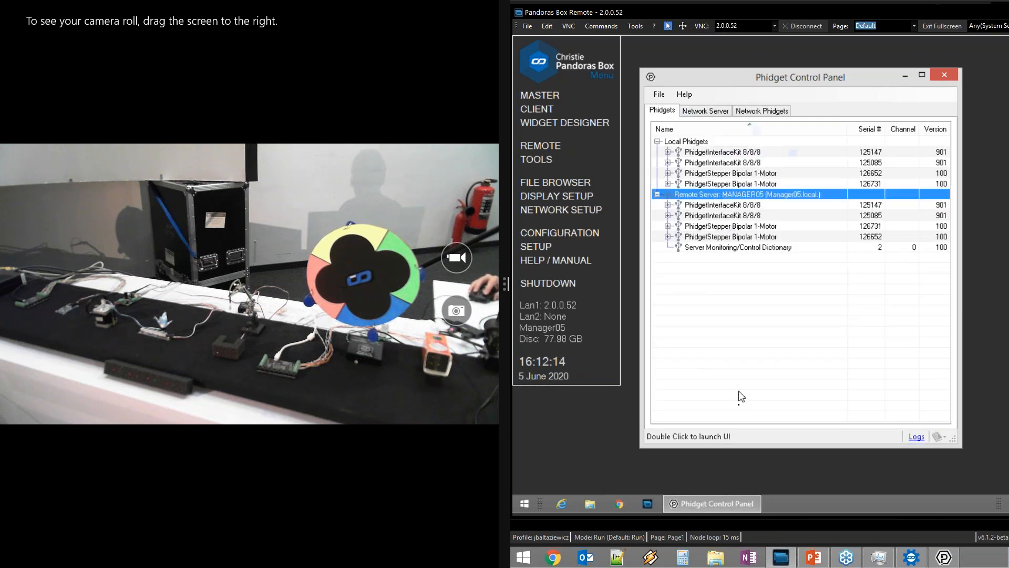
click(944, 558)
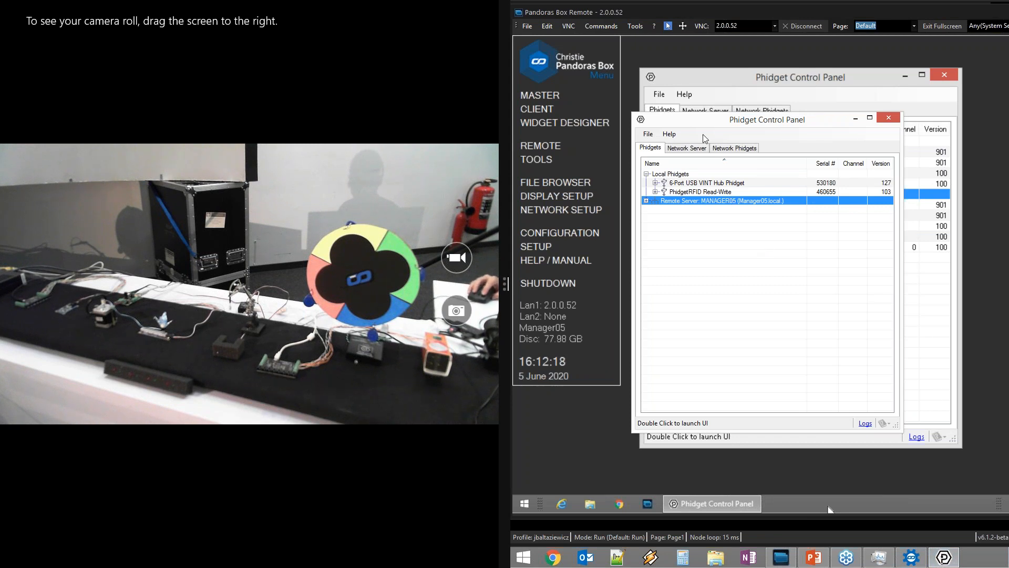
click(686, 148)
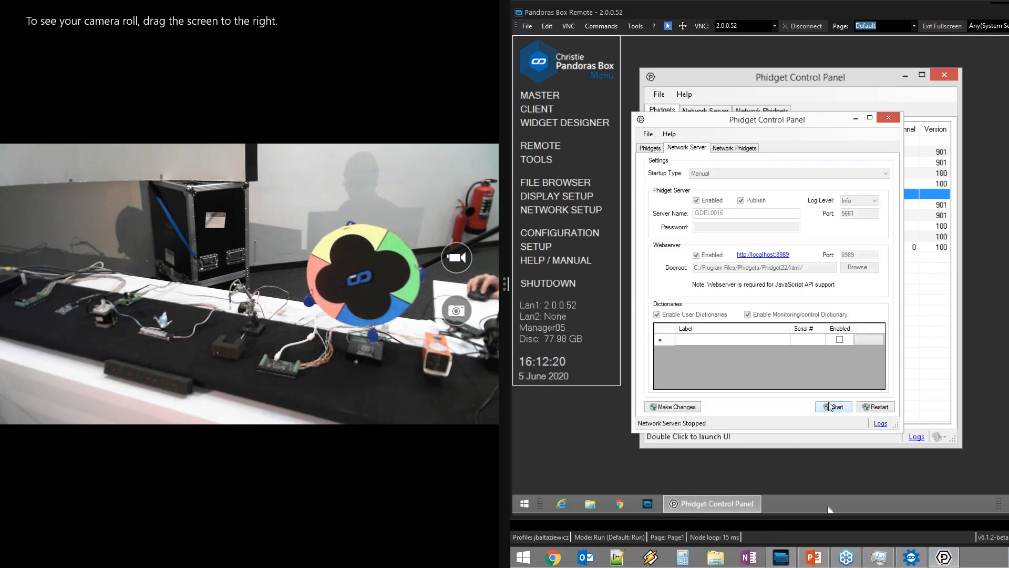
click(833, 407)
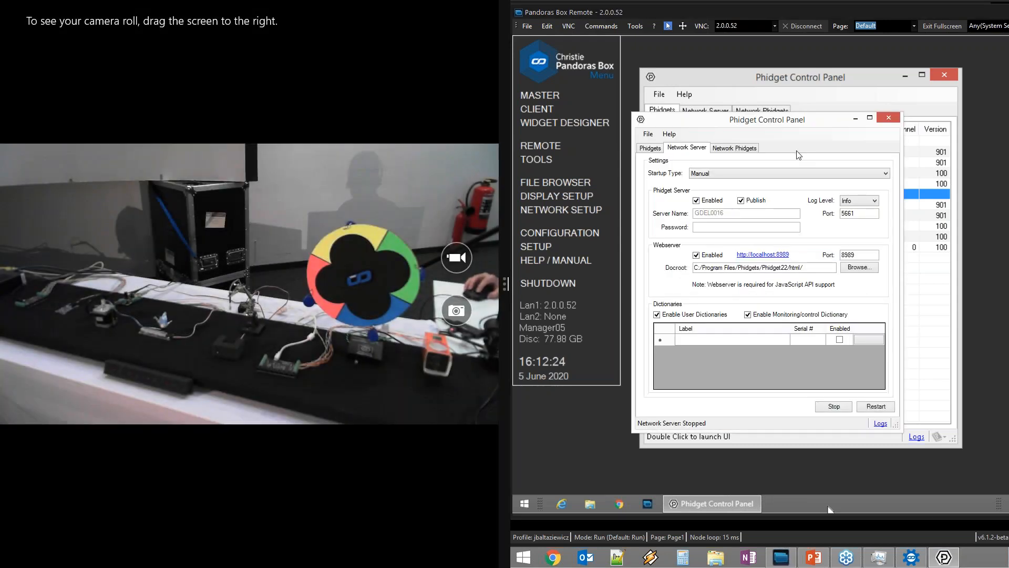
drag(783, 349, 781, 357)
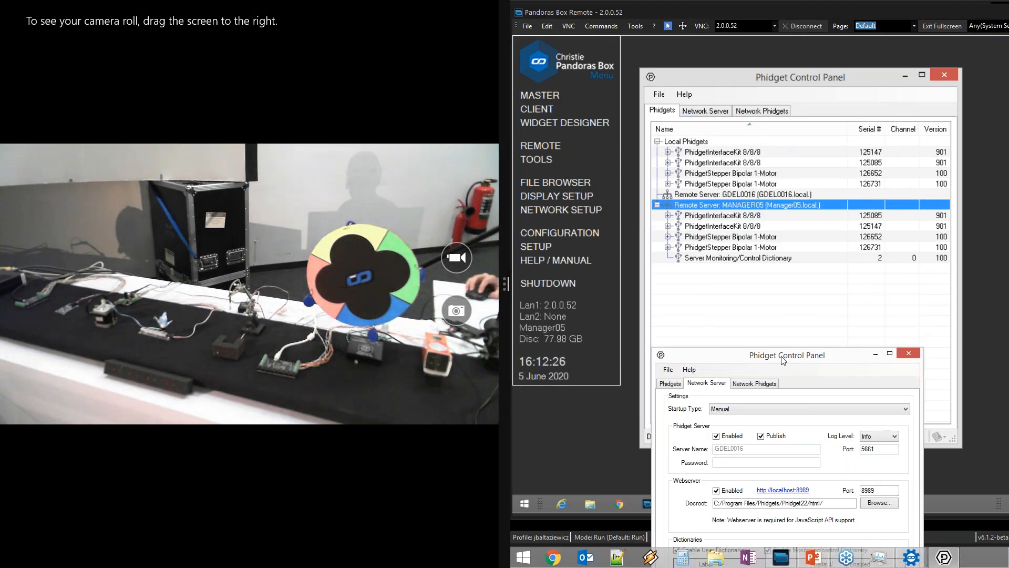
click(721, 196)
click(723, 196)
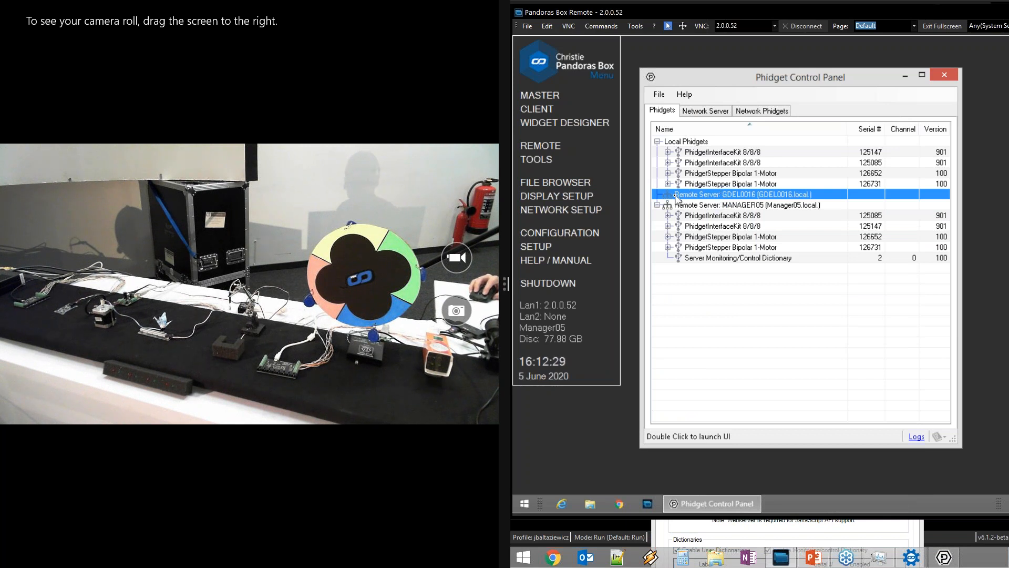
mouse_move(719, 195)
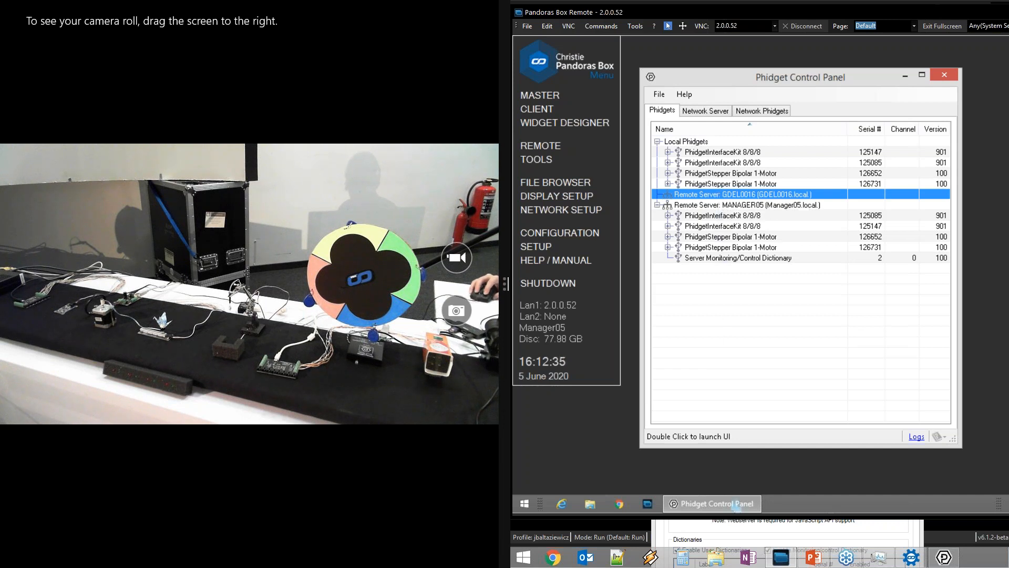
click(730, 525)
drag(770, 358, 759, 92)
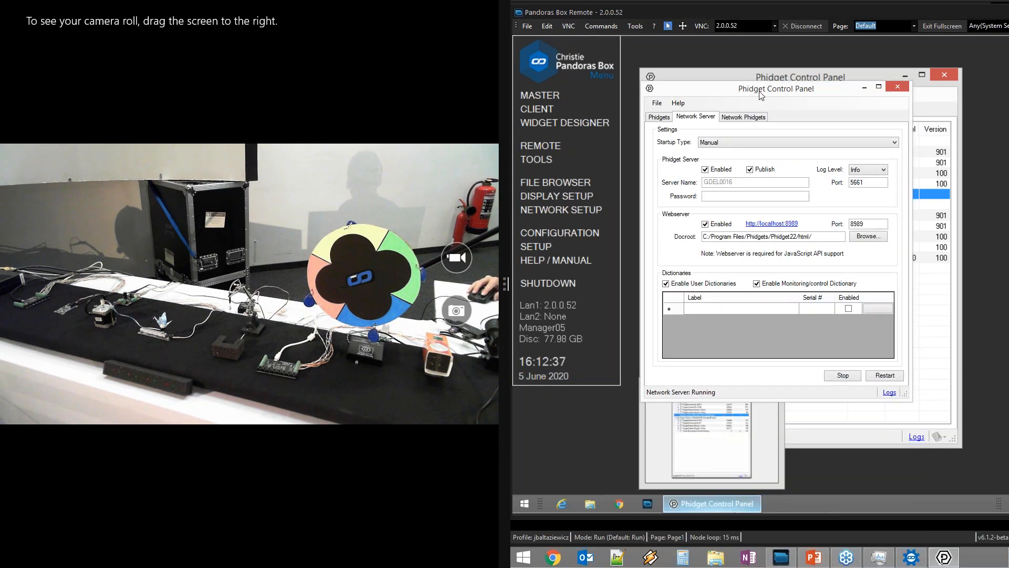
click(844, 375)
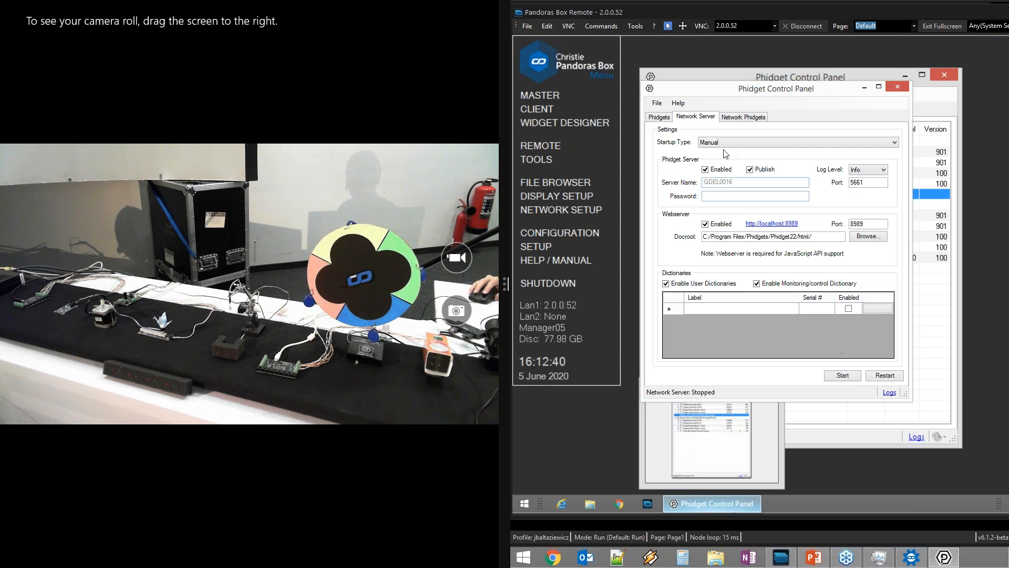
click(660, 118)
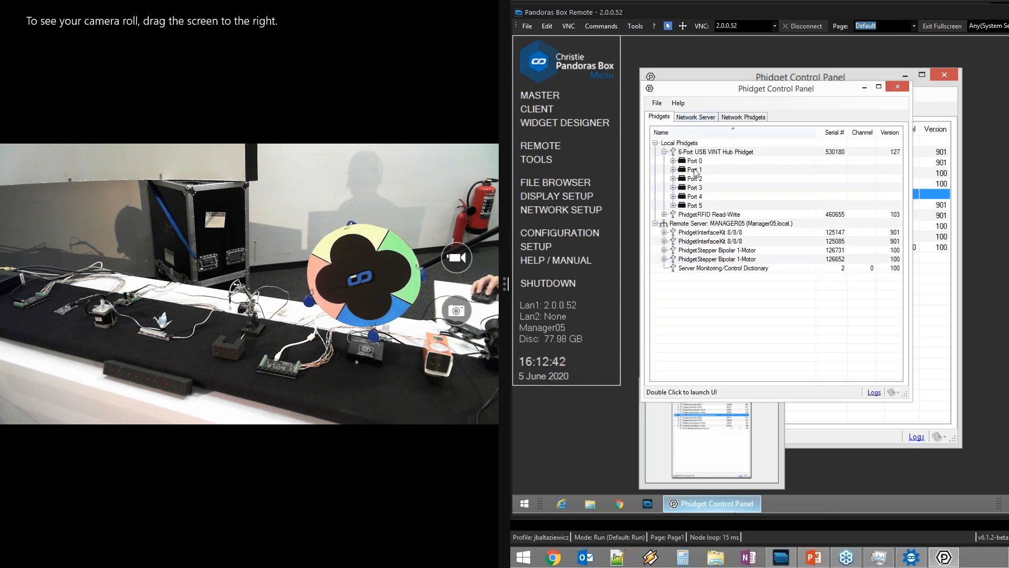
click(665, 152)
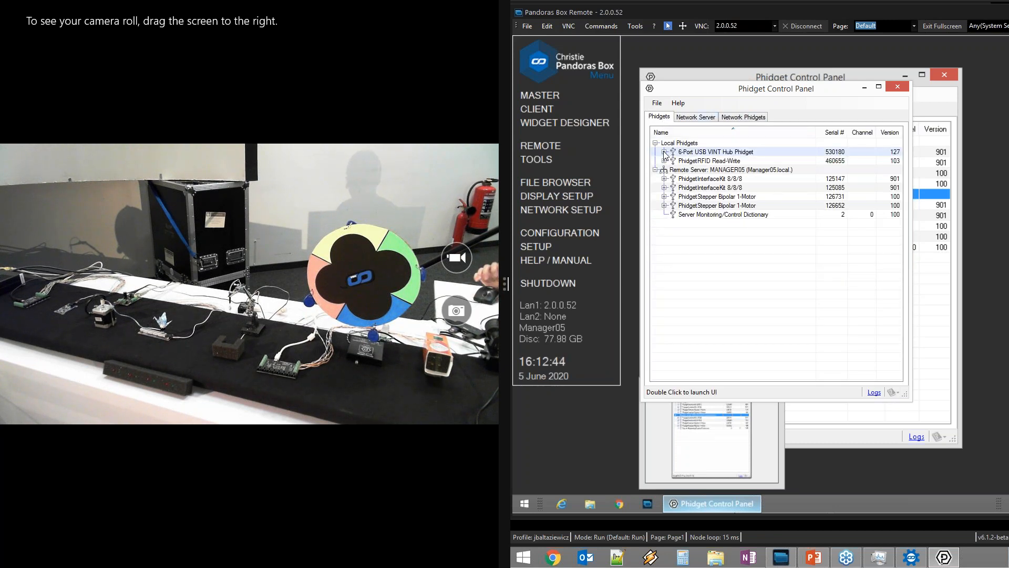
drag(717, 95, 687, 188)
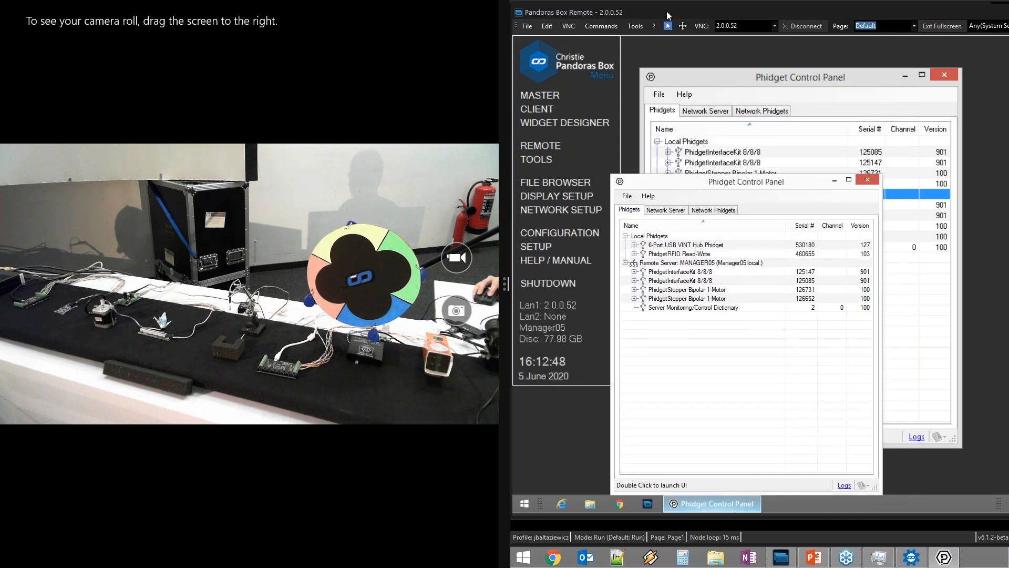
Hide the remote session, minimize the Phidget Control Panel, and bring Widget Designer forward
click(781, 557)
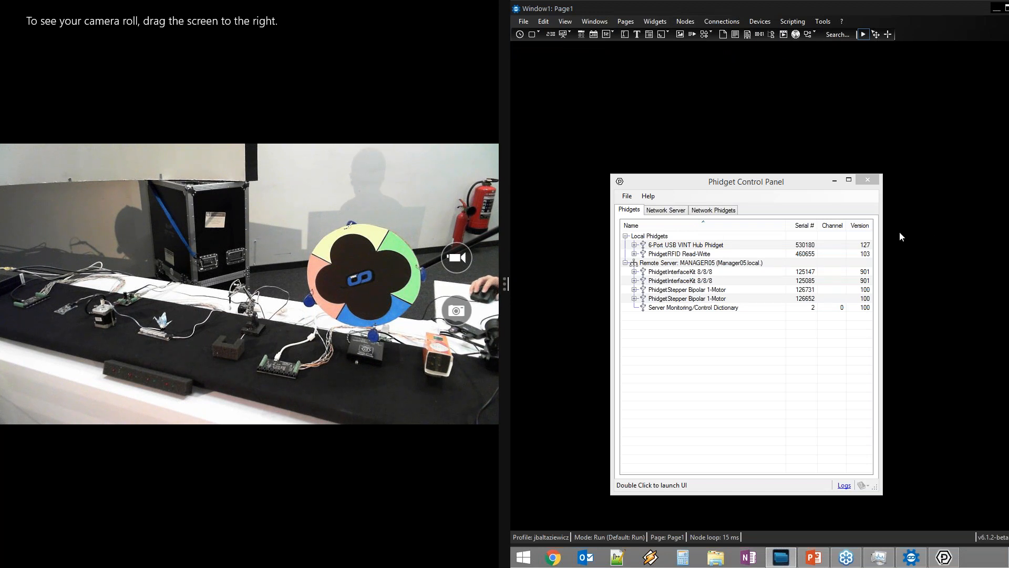
click(835, 181)
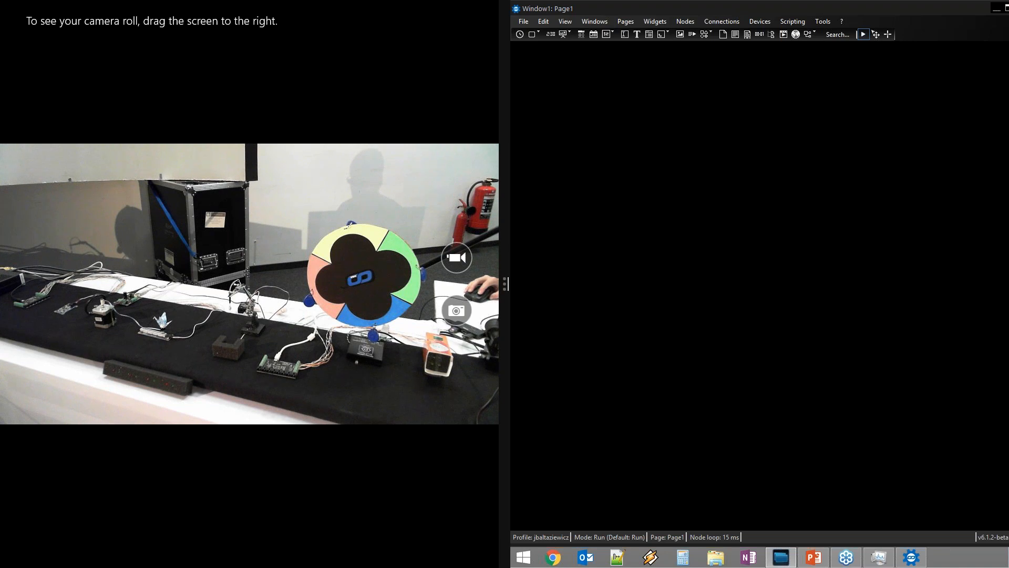
click(655, 95)
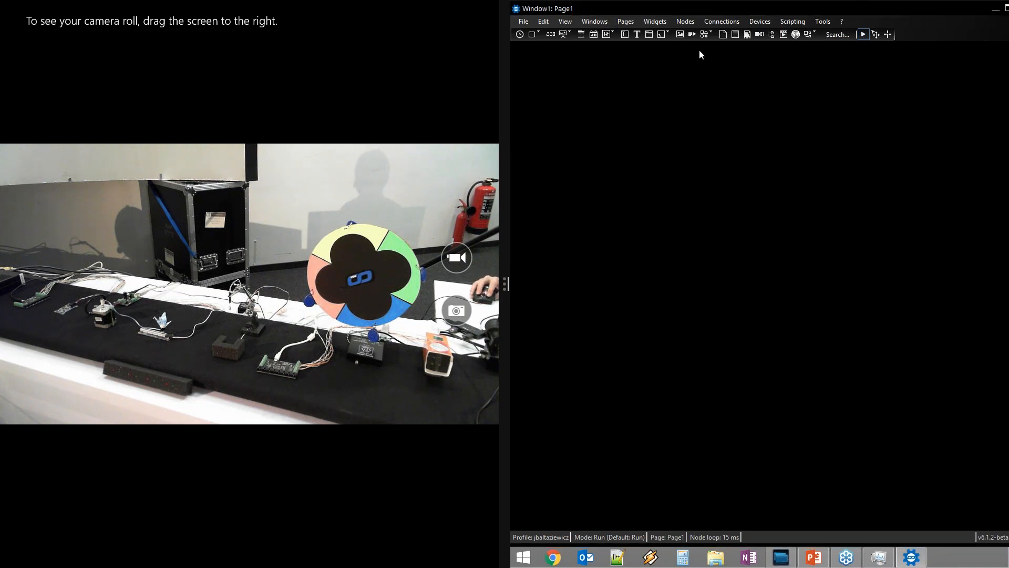
Open the empty device Configuration window from the Devices menu and move it higher
click(767, 25)
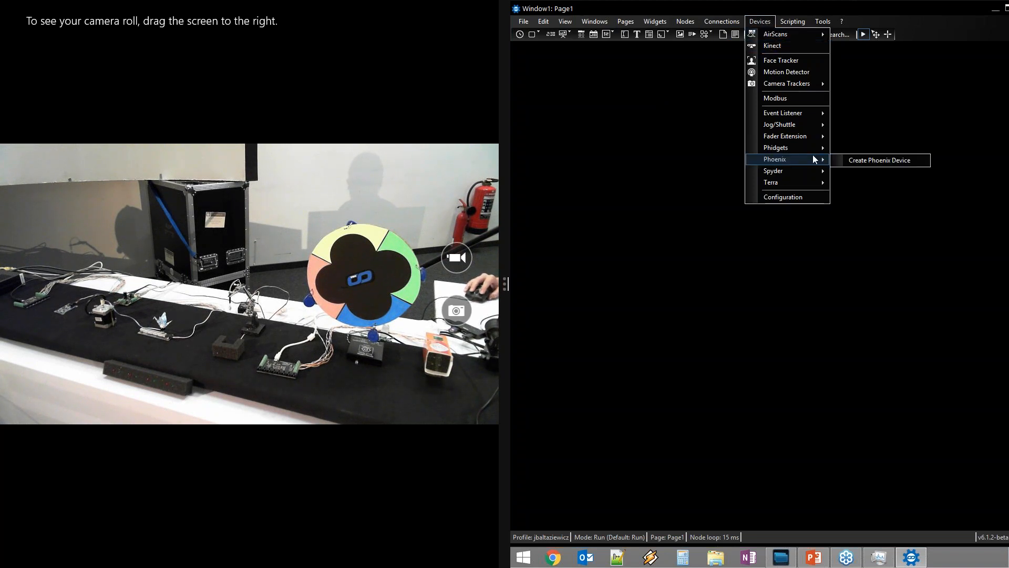
mouse_move(804, 172)
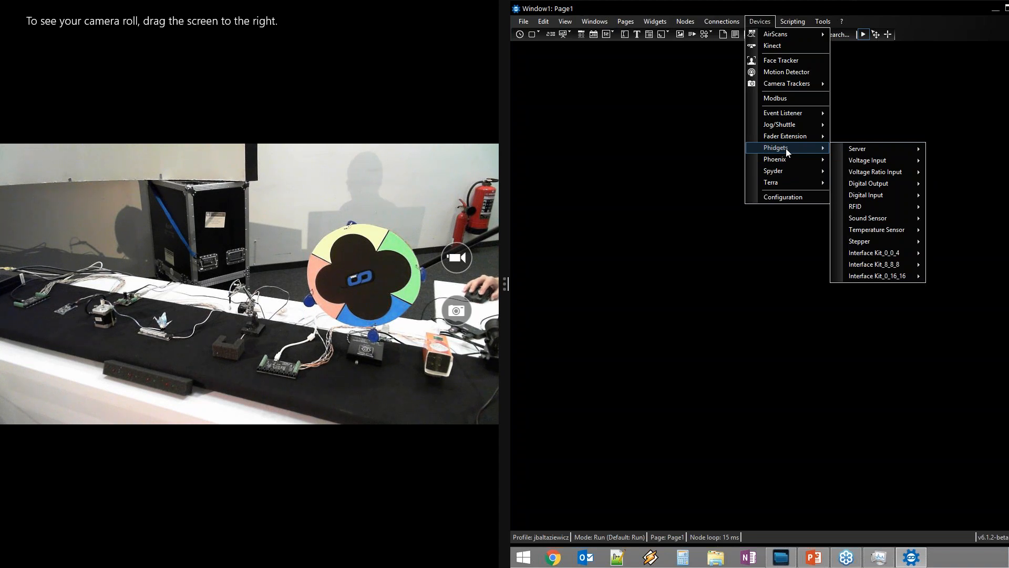
click(785, 197)
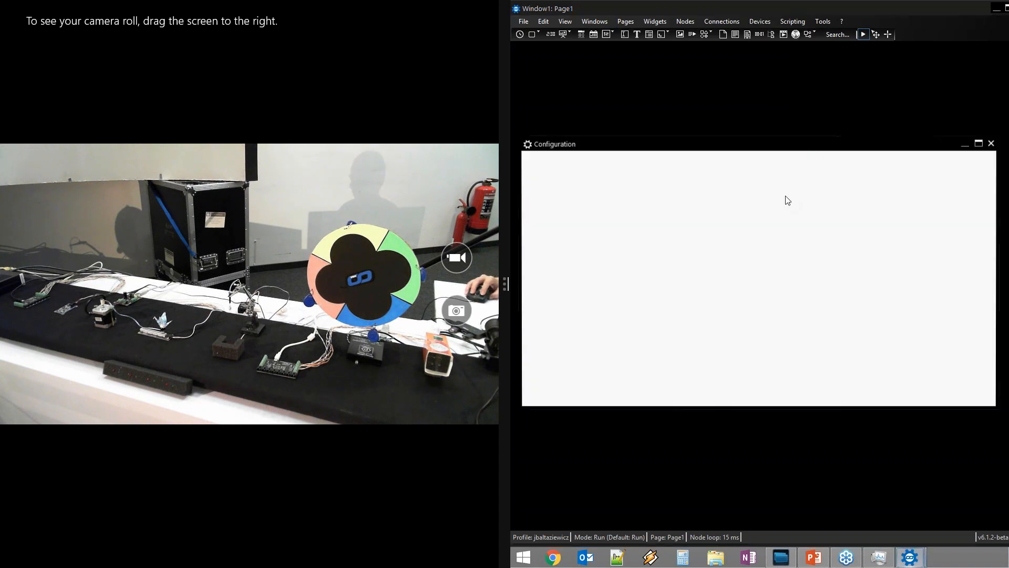
drag(794, 146, 796, 58)
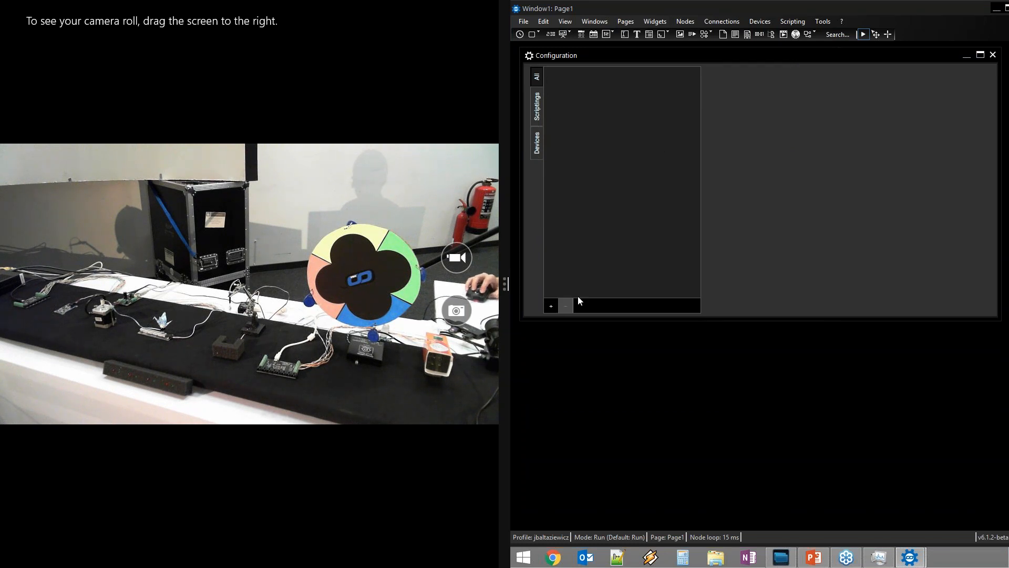
Show the Phidgets Device submenu listing RFID Device and Sound Sensor Device
click(551, 305)
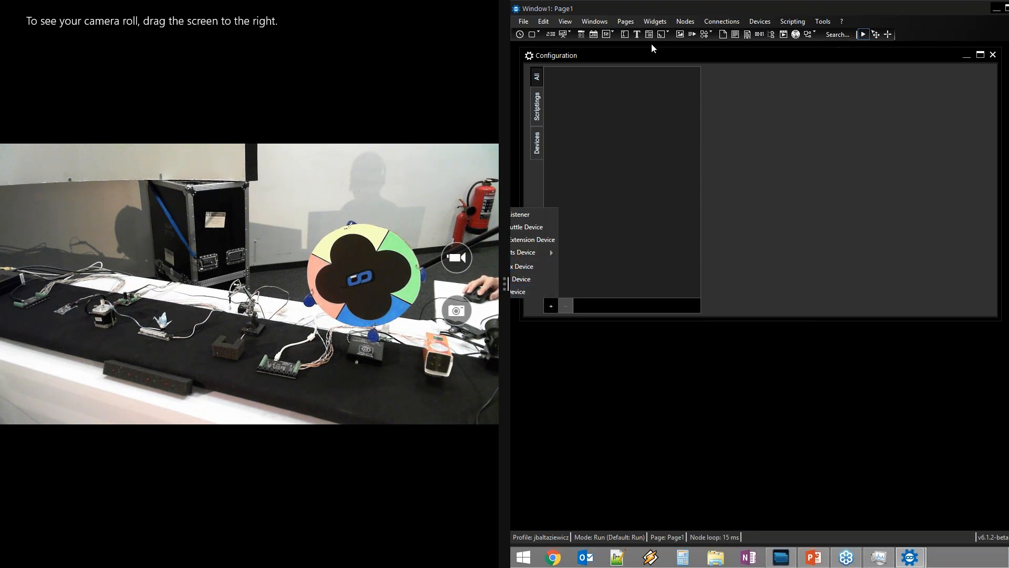
click(667, 55)
drag(677, 57, 704, 59)
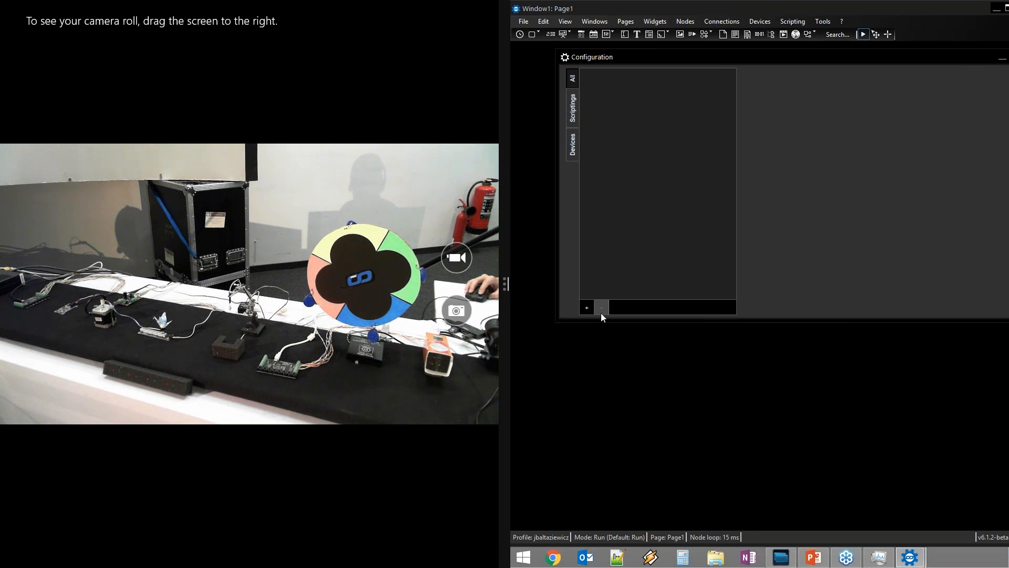
click(586, 307)
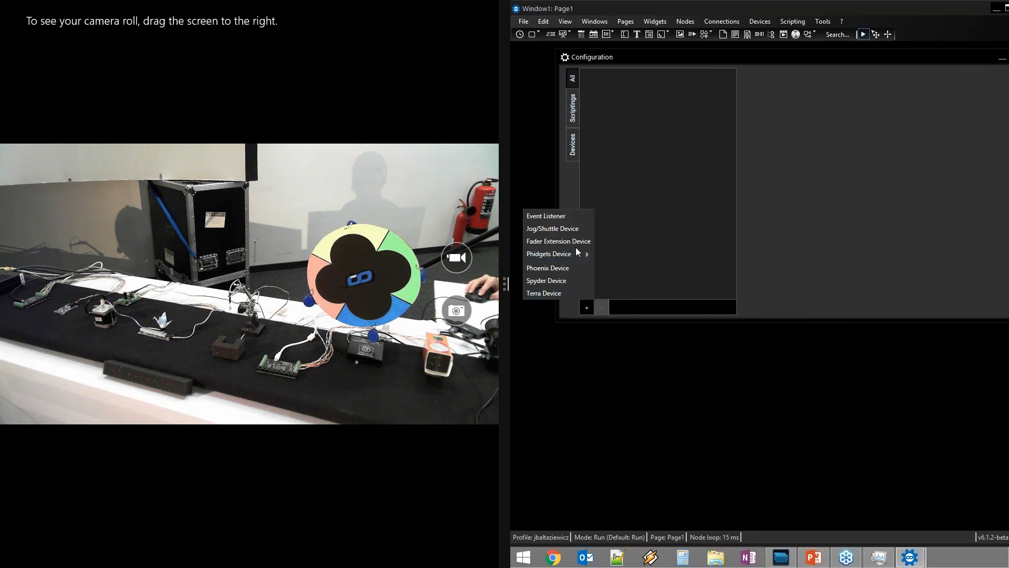
mouse_move(575, 253)
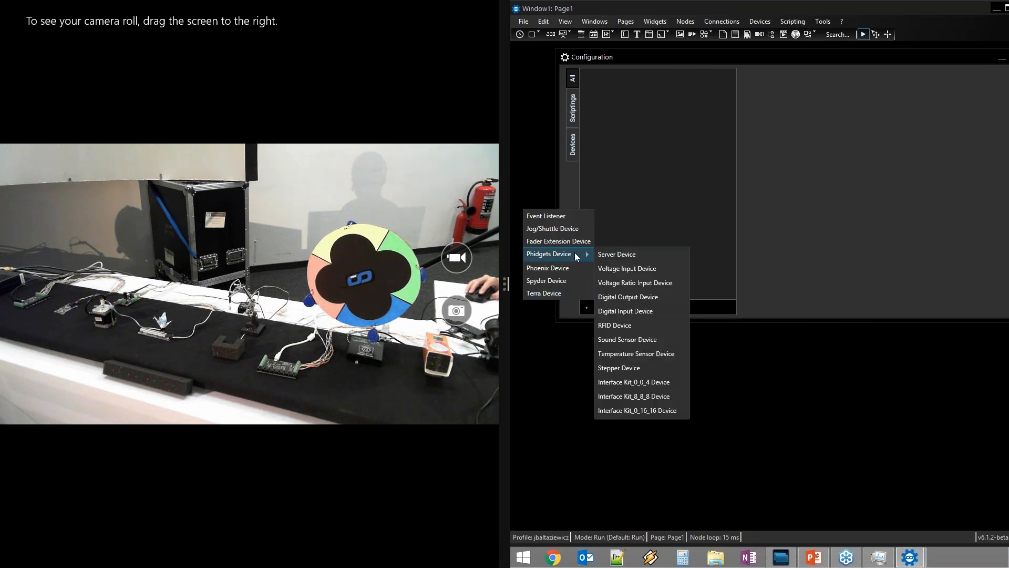
Add an RFID device named Phidgets_RFID1, assign it serial 460655, and apply the settings
click(632, 323)
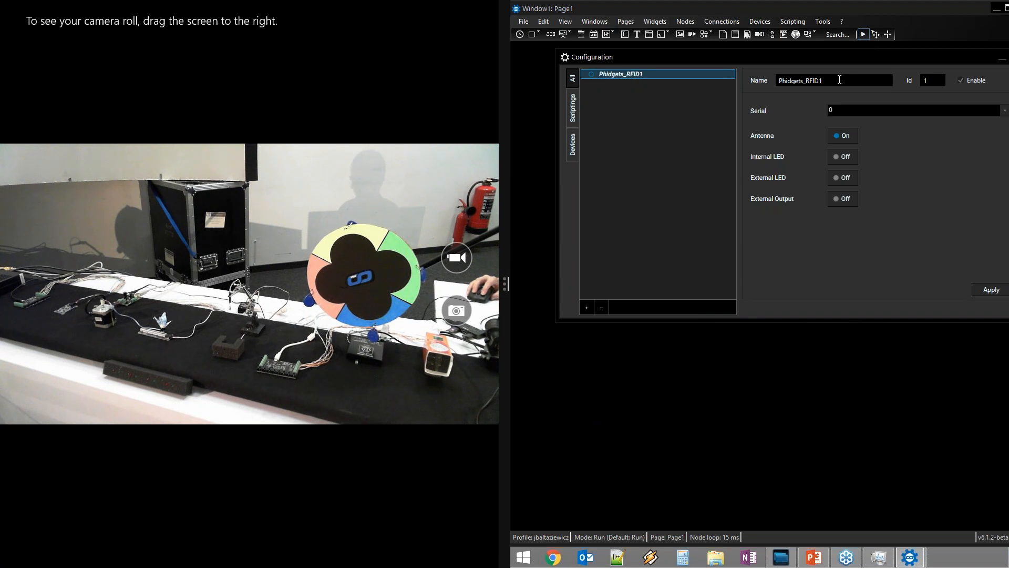
drag(781, 81, 838, 81)
click(837, 80)
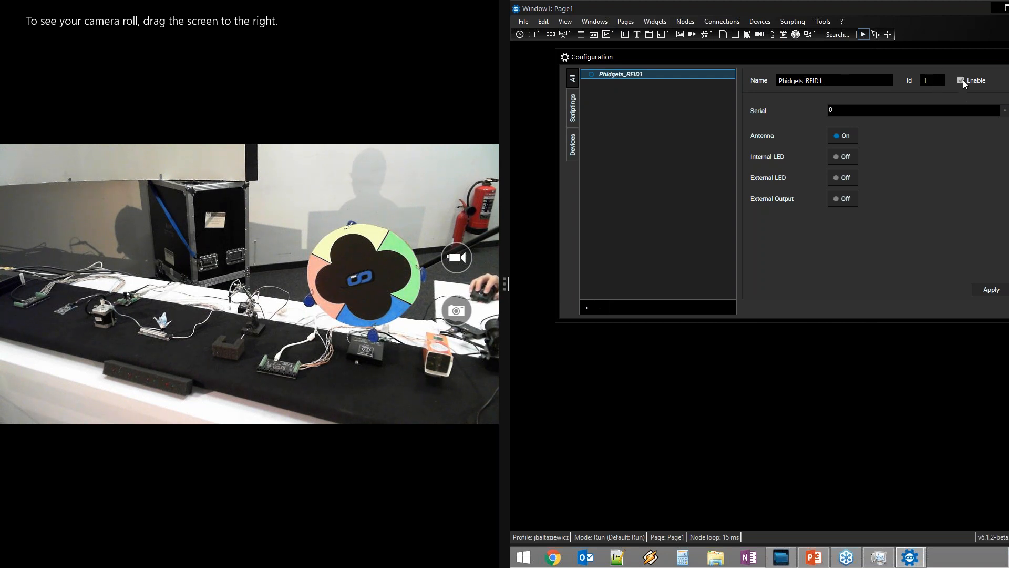
drag(963, 59, 925, 56)
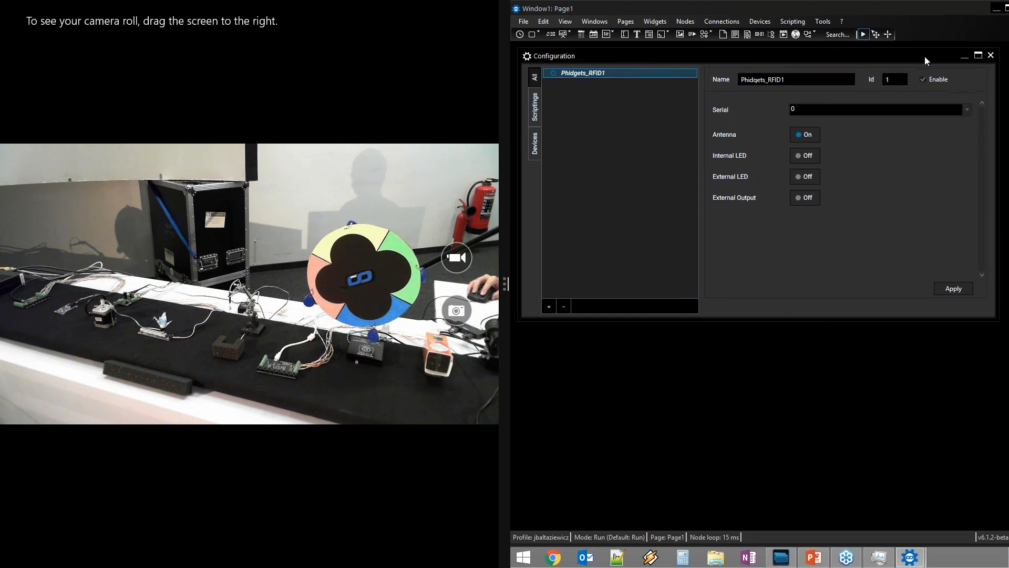
click(805, 108)
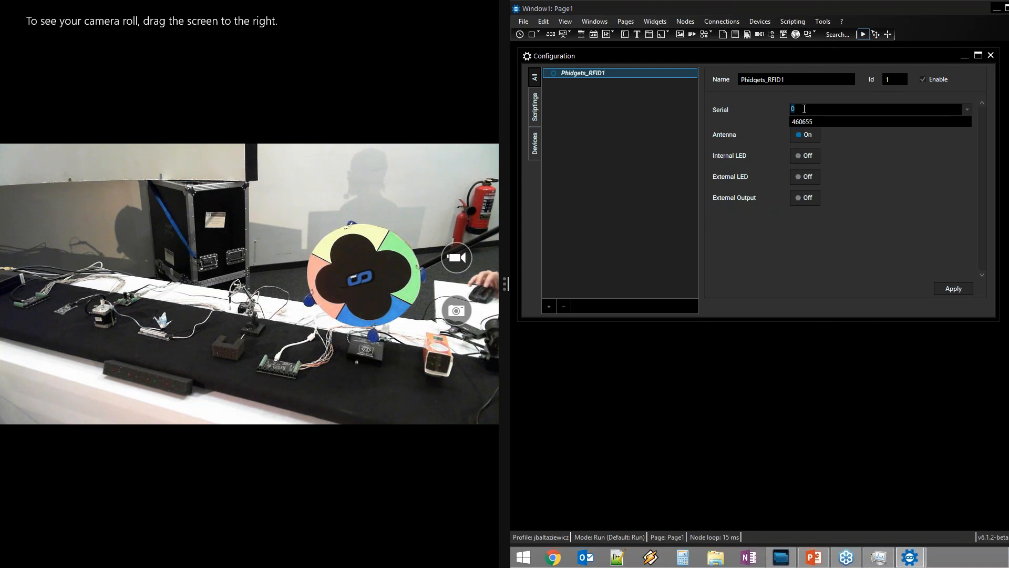
click(967, 108)
click(966, 109)
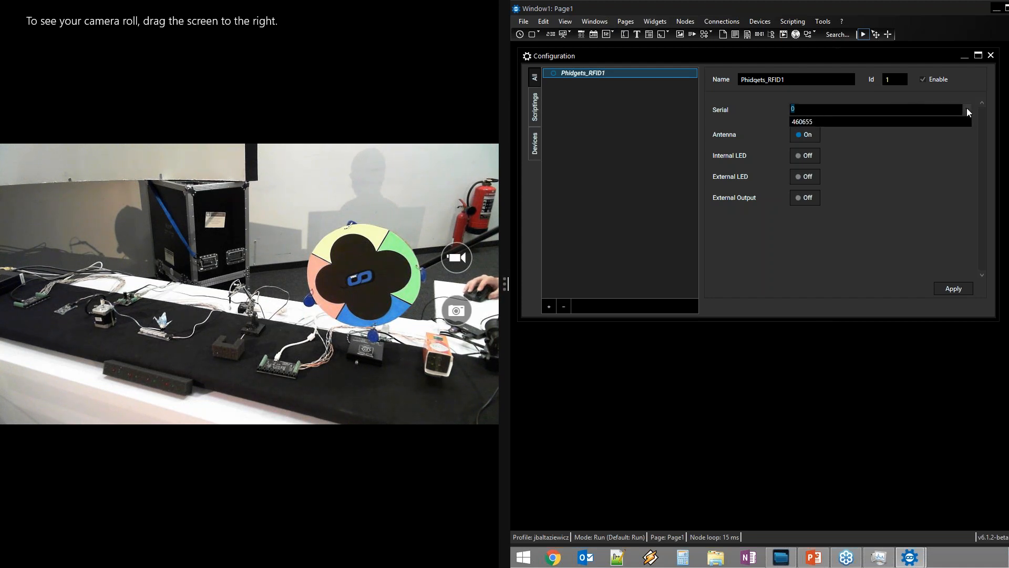
click(887, 121)
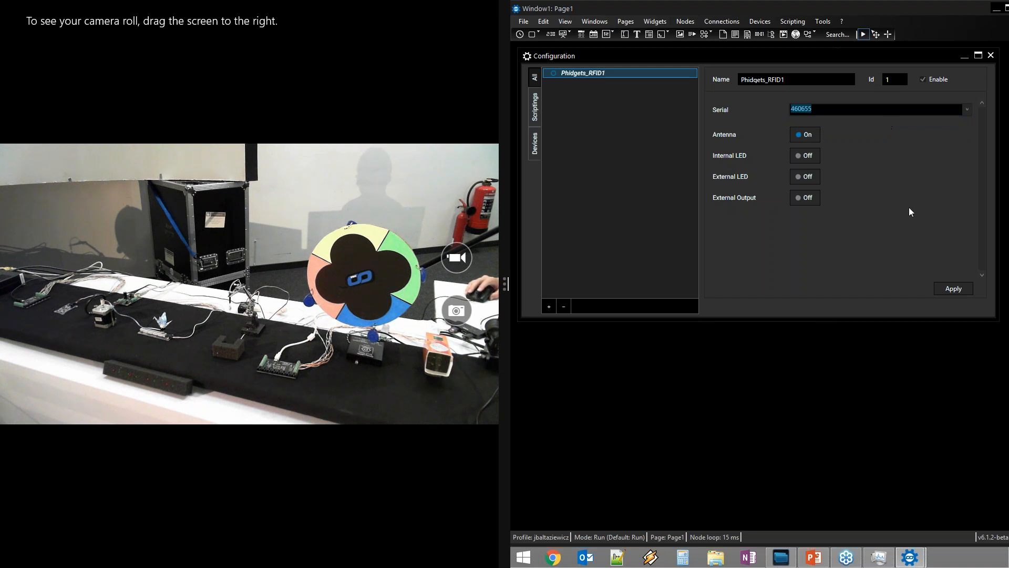
click(950, 289)
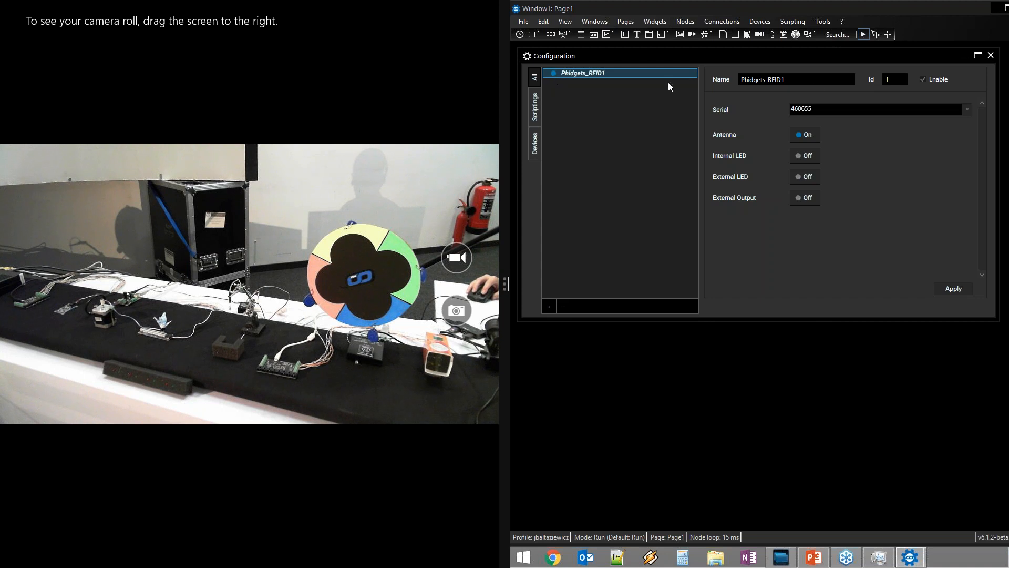
click(923, 79)
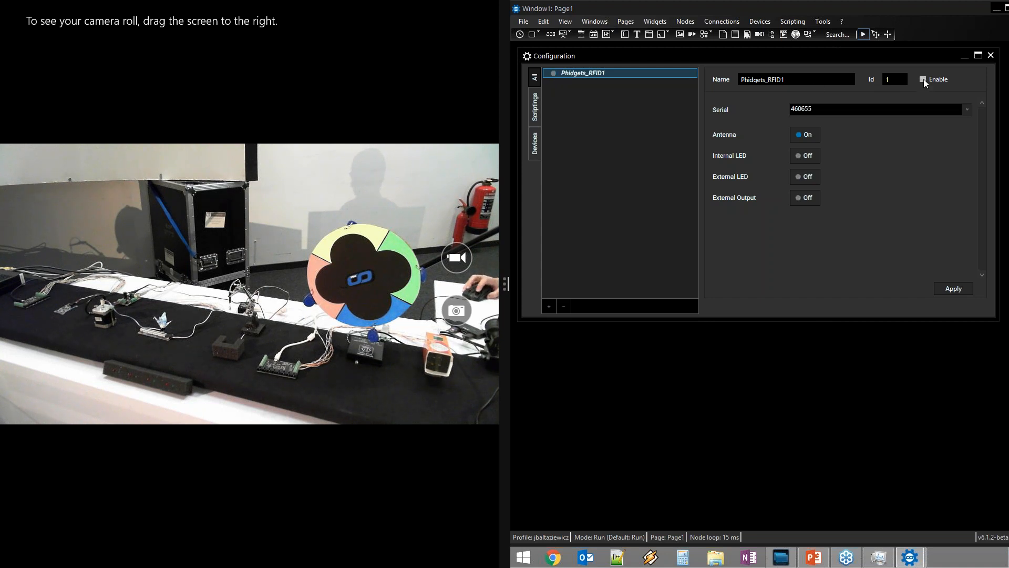
click(923, 79)
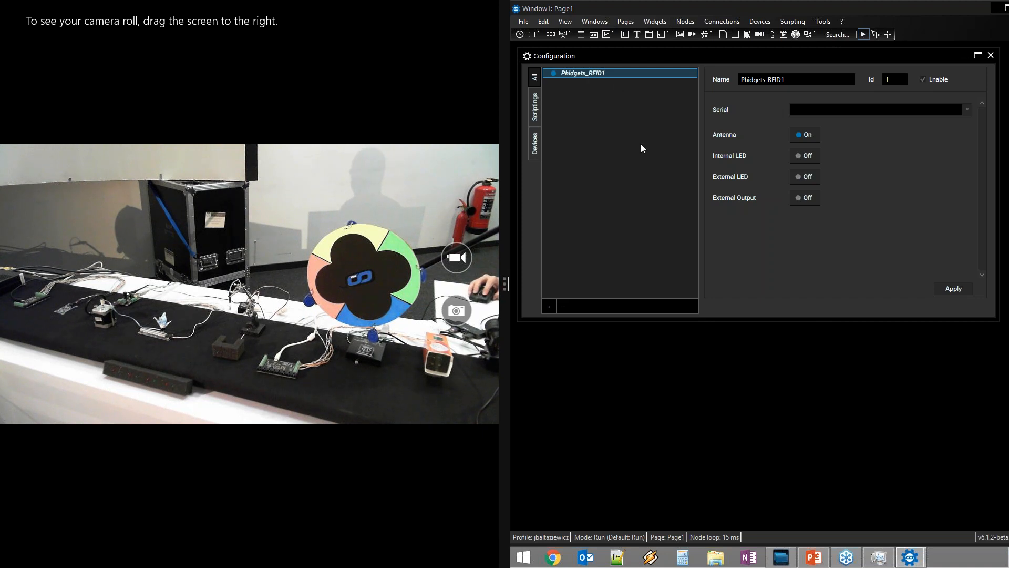
click(966, 109)
click(929, 119)
click(952, 291)
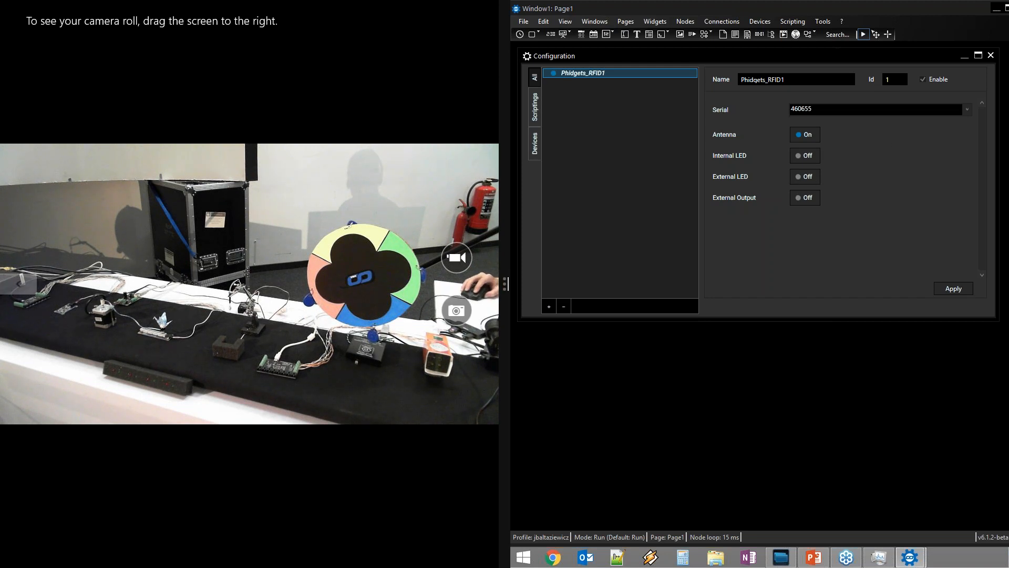
click(806, 178)
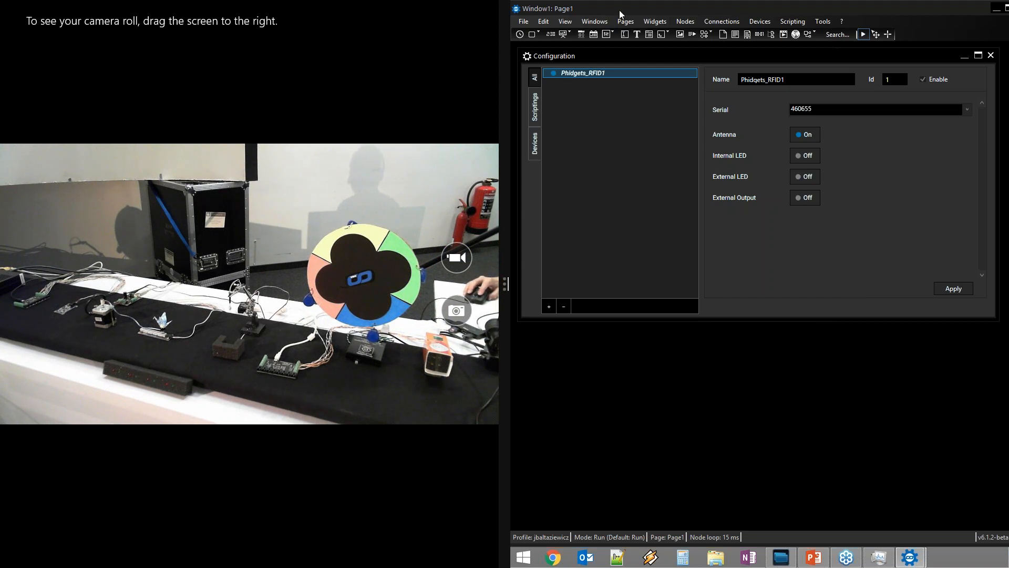
click(548, 310)
click(622, 213)
Add an Event Listener device, creating EventListener1 in the configuration list
drag(608, 59, 647, 66)
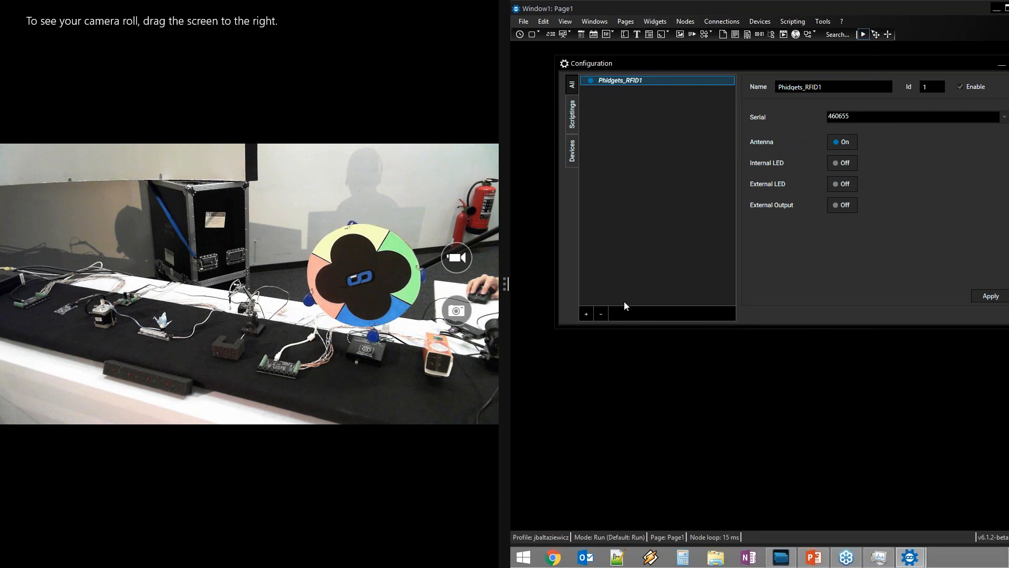
click(586, 314)
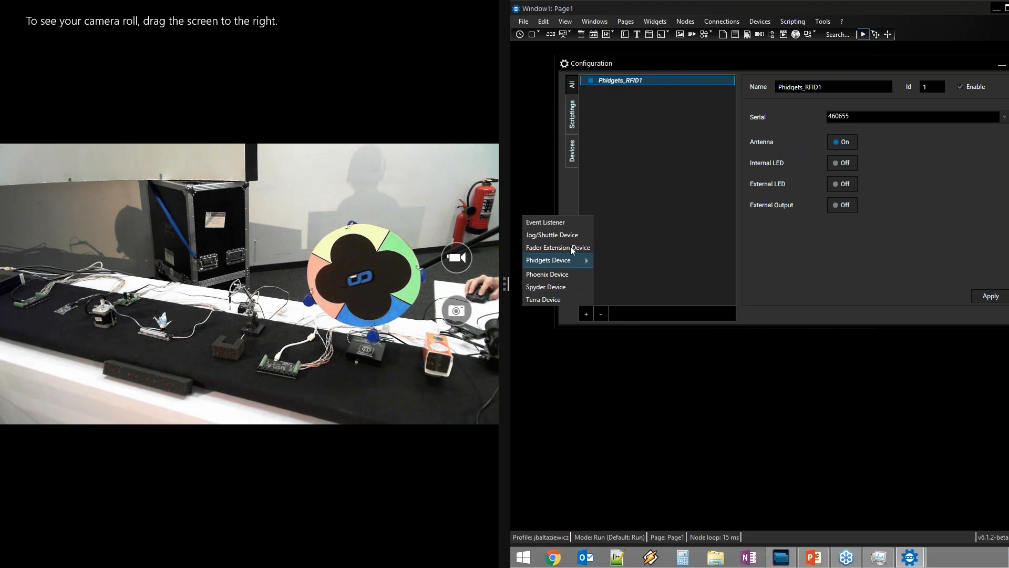
click(554, 222)
drag(730, 64, 696, 59)
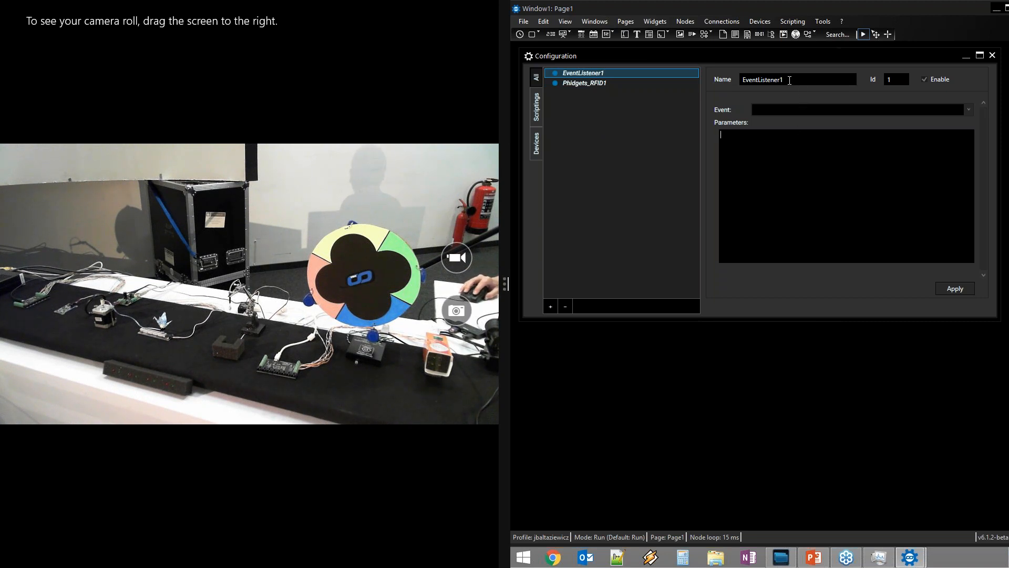
Rename the listener to RFID_enter and bind it to the Phidgets_RFID1.TagEnter event
drag(789, 81, 685, 81)
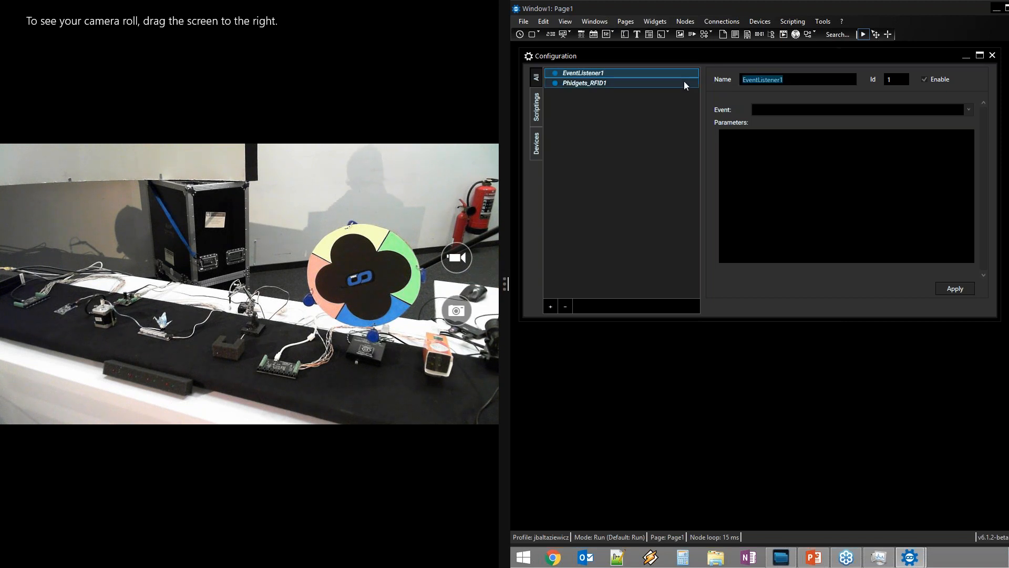
text(RFID)
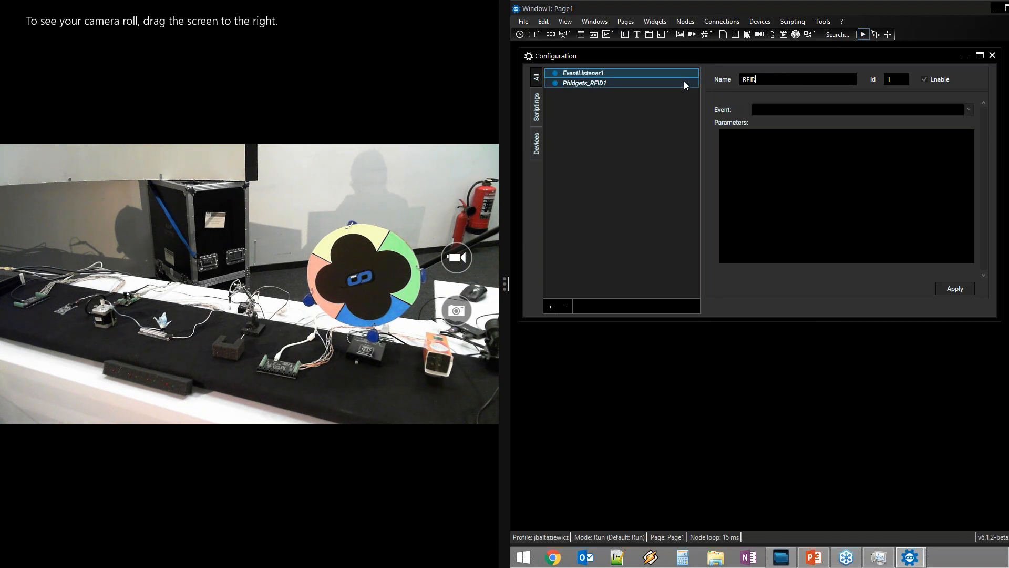
text(_enter)
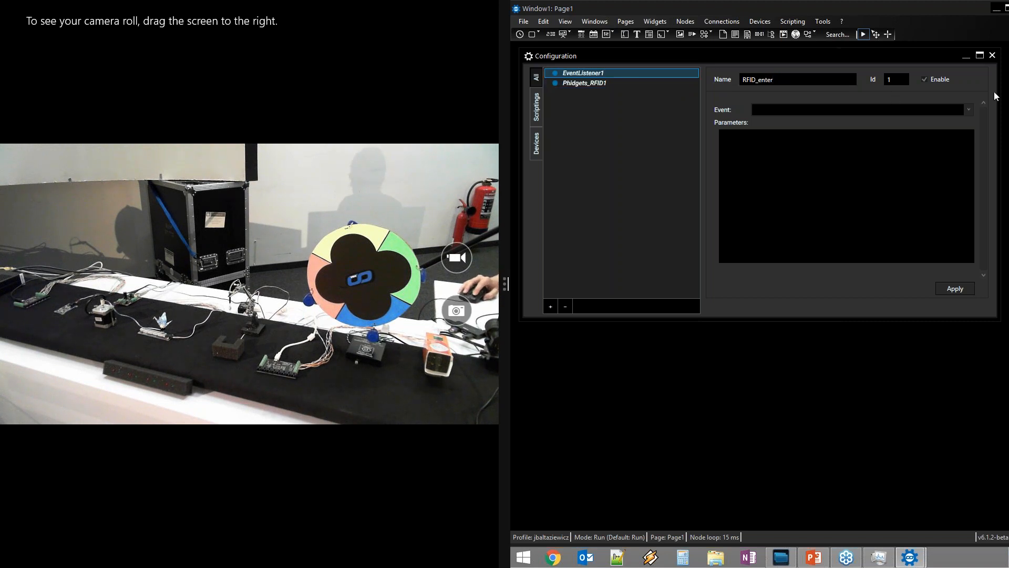
click(969, 109)
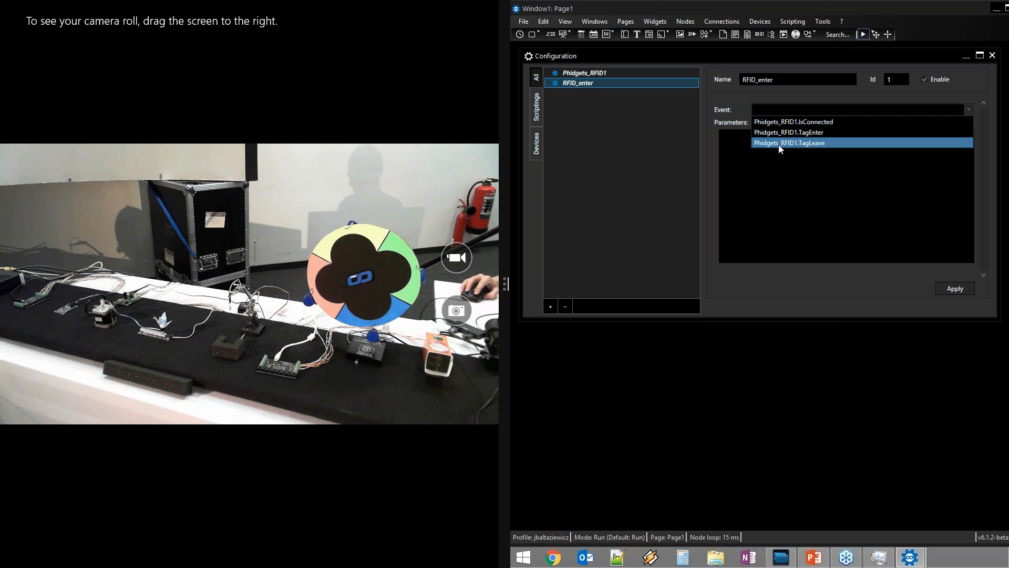
click(794, 133)
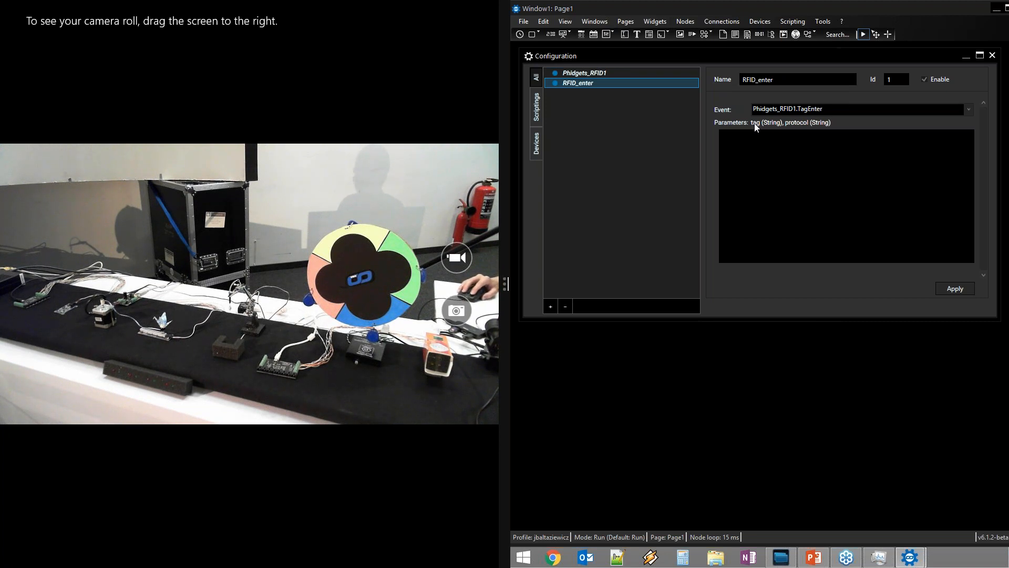
click(744, 139)
drag(737, 58, 740, 114)
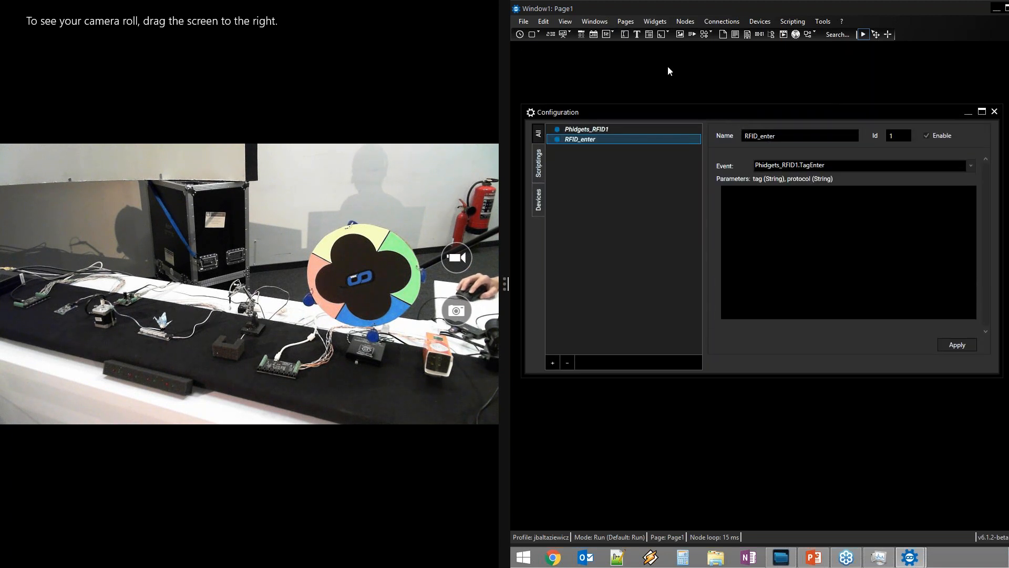
Place a new text label, Label1, near the top left of the page
click(637, 34)
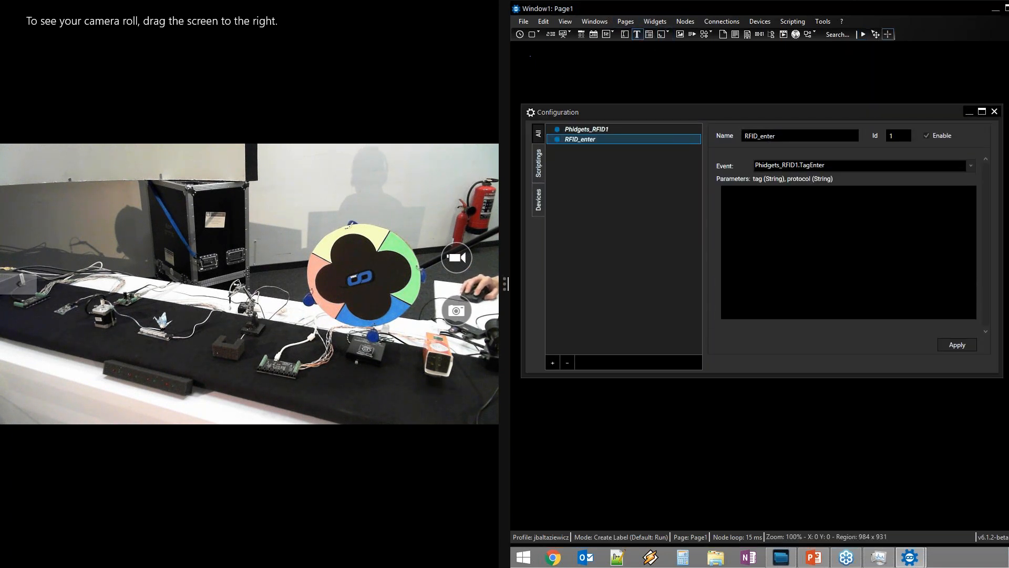
click(541, 68)
drag(543, 67, 561, 74)
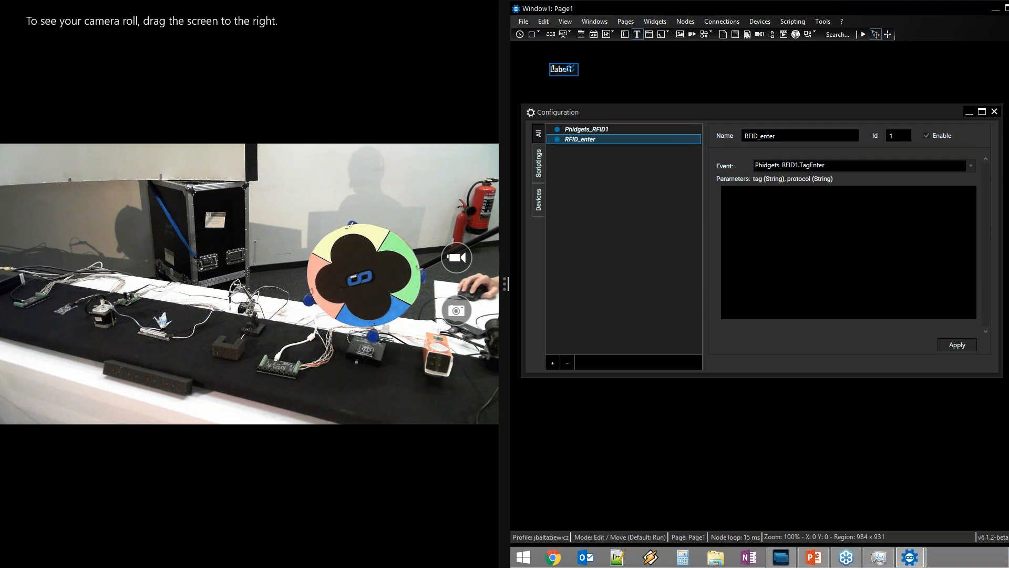
Write Label1.Text = tag + " - " + protocol in the RFID_enter script and run the project
click(767, 210)
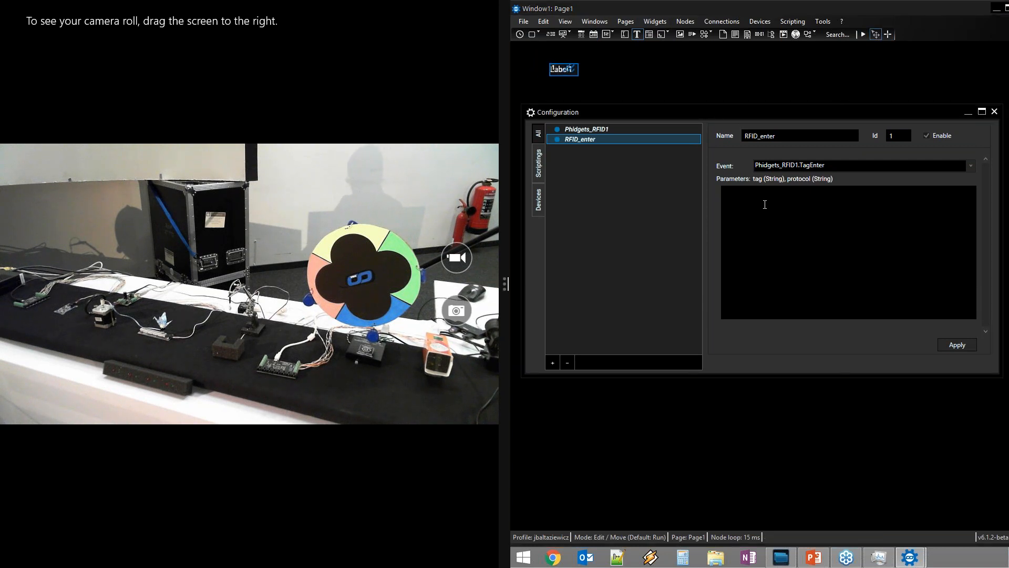
text(Label)
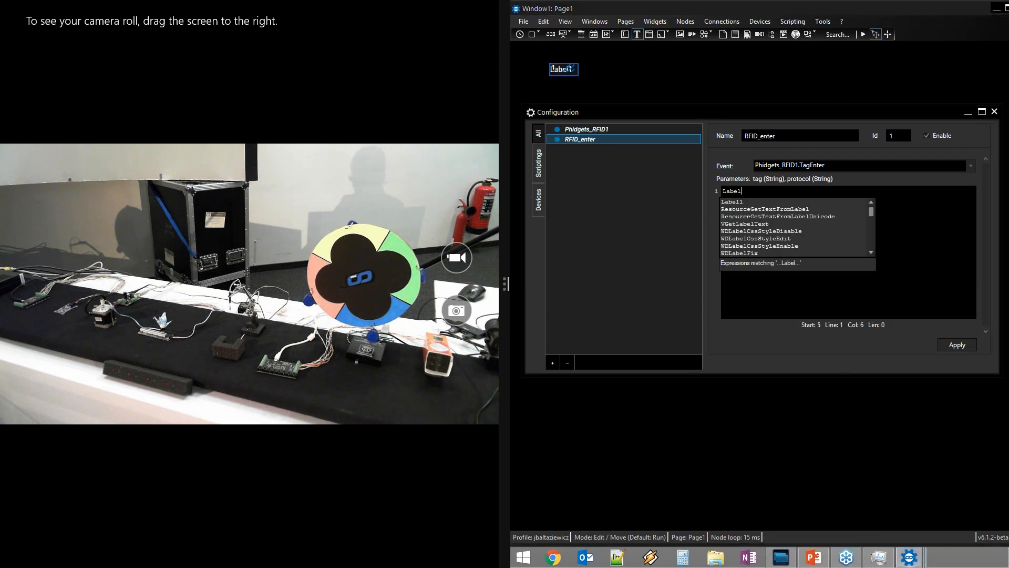
text(1.Te)
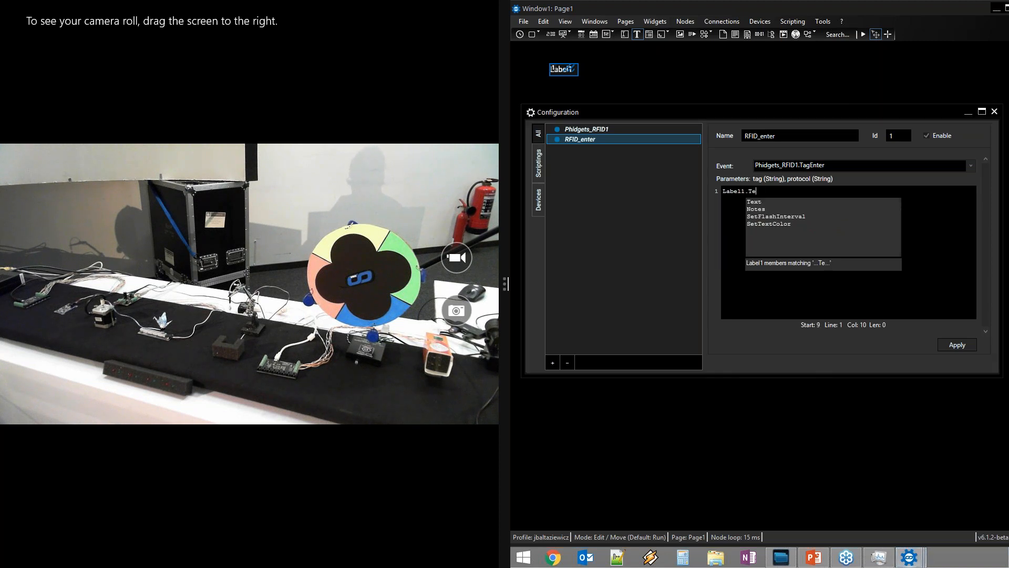
text(xt = tag )
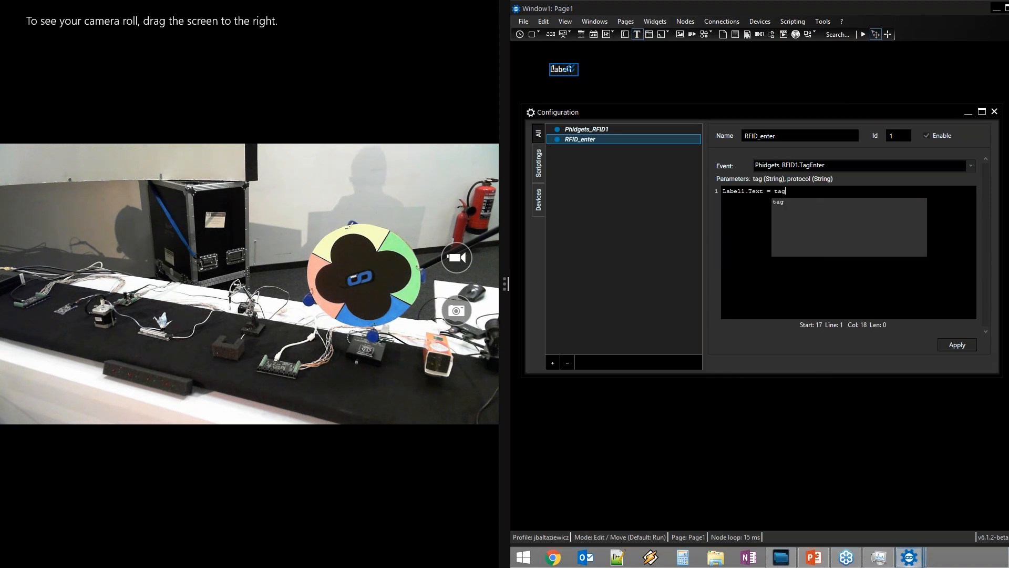
text(" -)
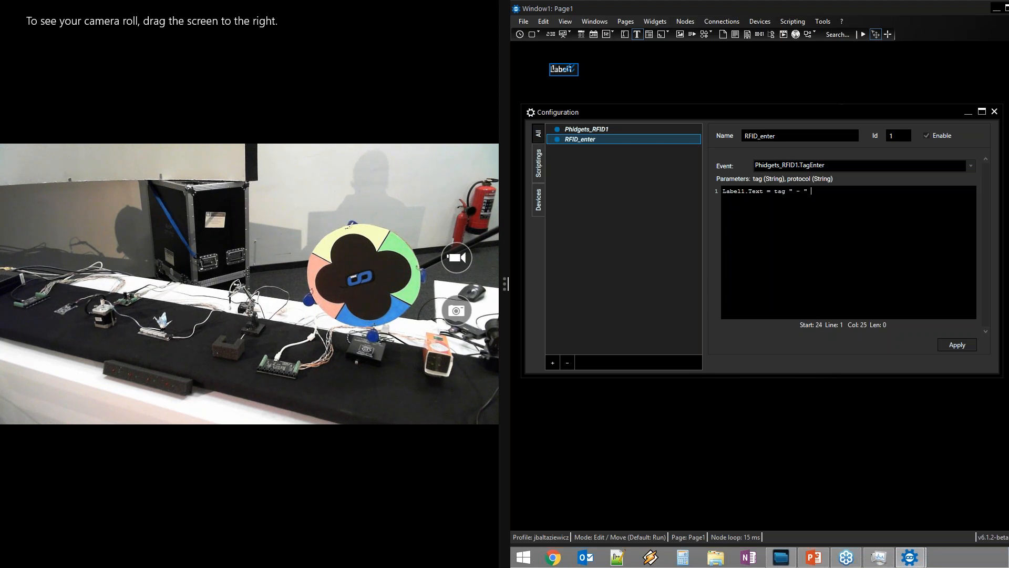
click(791, 190)
text(+)
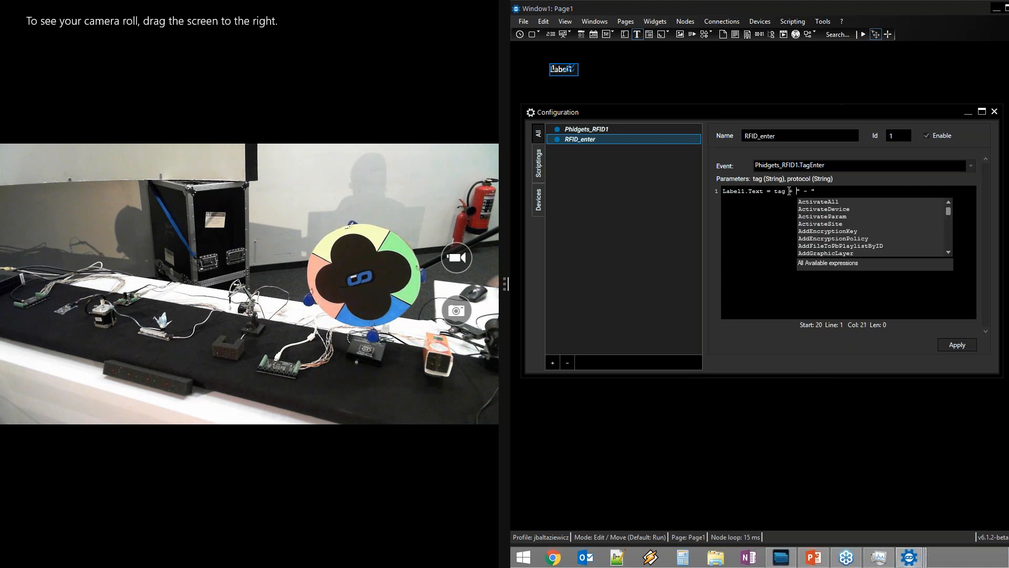
click(820, 190)
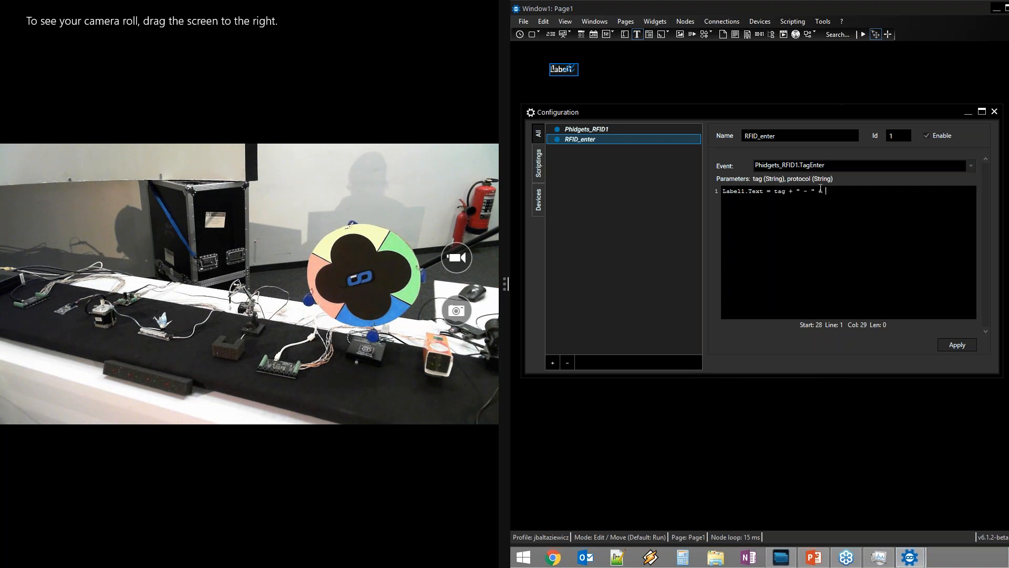
text(+ prot)
key(Down)
key(Return)
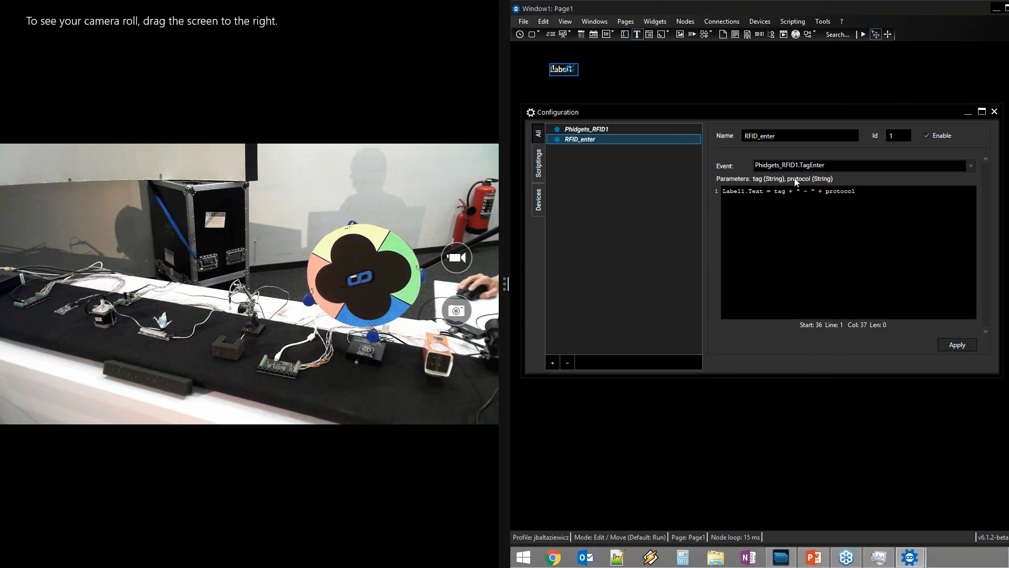
click(866, 33)
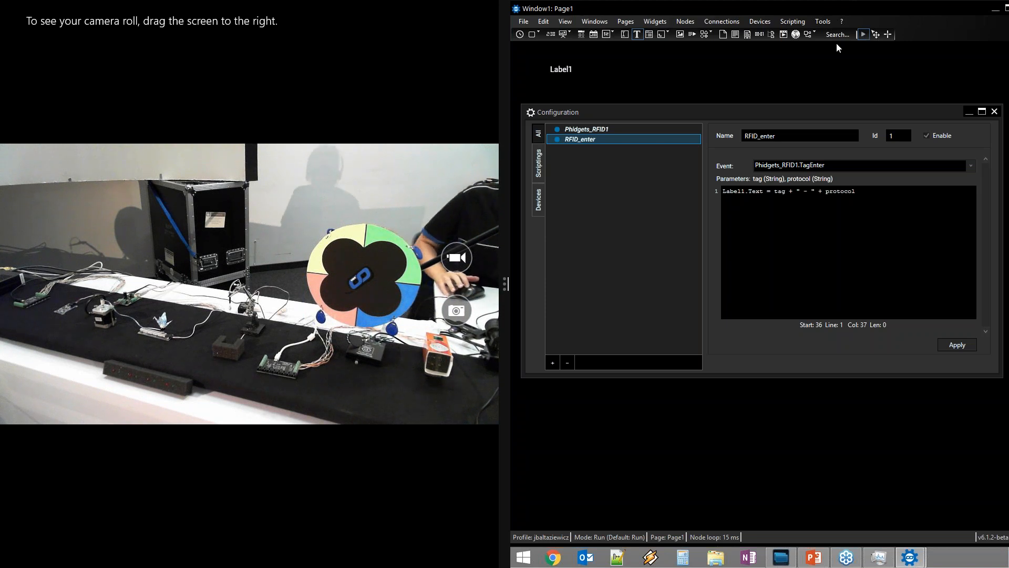
After Label1 shows 'Blue - PhidgetTAG', return focus to the Configuration window
click(848, 248)
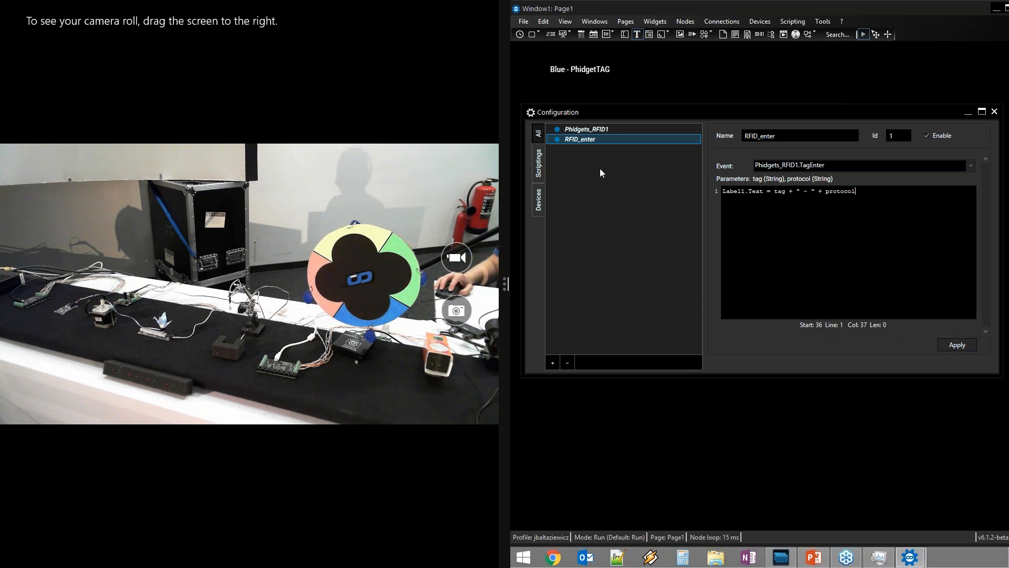
Add a new listener named RFID_leave on the Phidgets_RFID1.TagLeave event
click(557, 361)
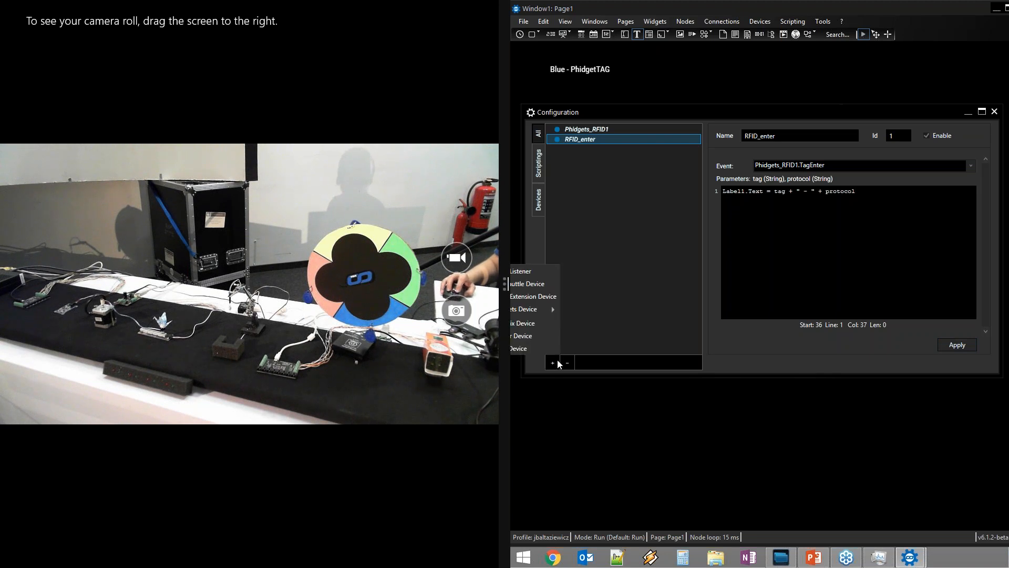
click(545, 269)
double_click(815, 133)
text(RFID_leave)
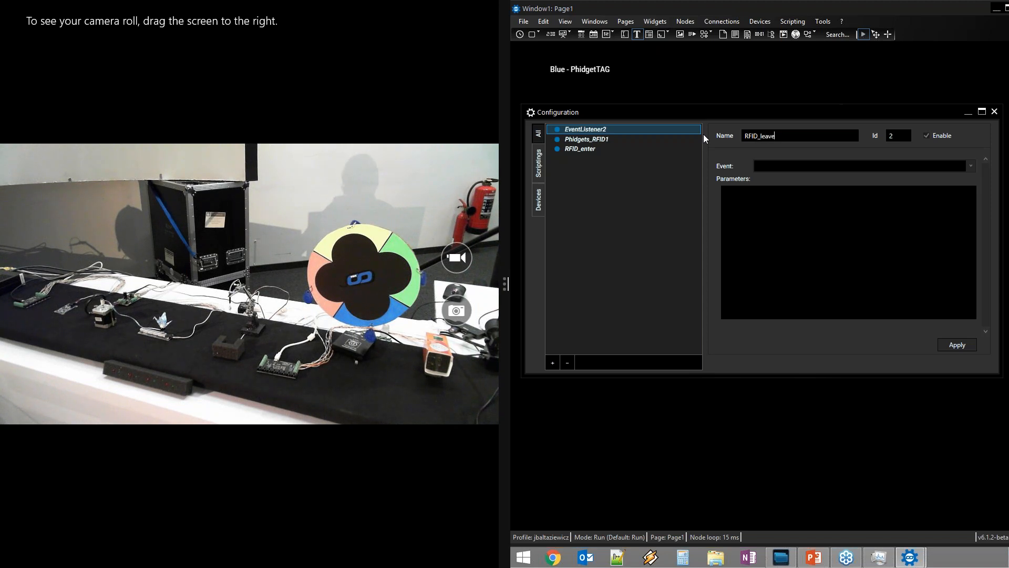
click(970, 165)
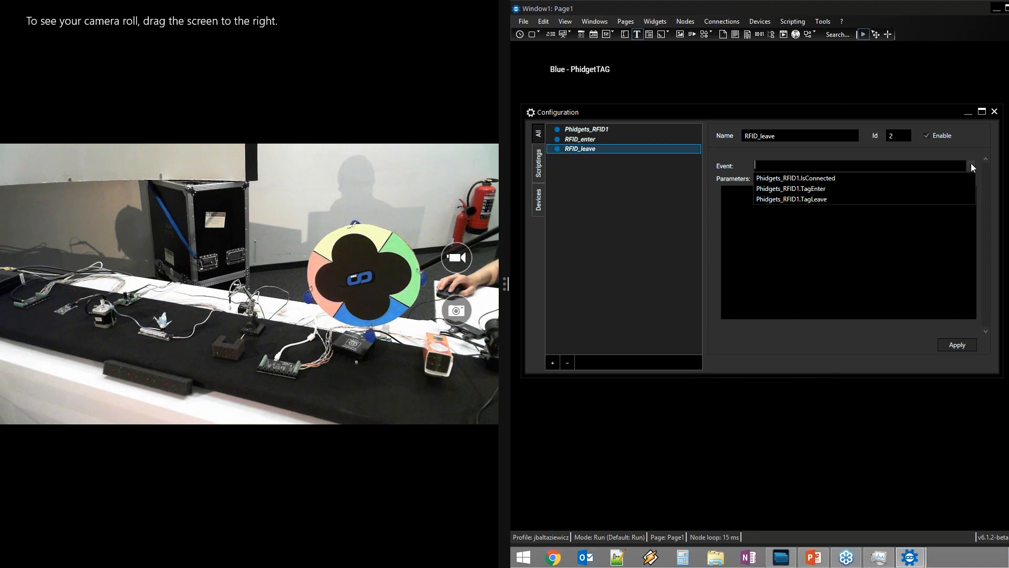
click(847, 199)
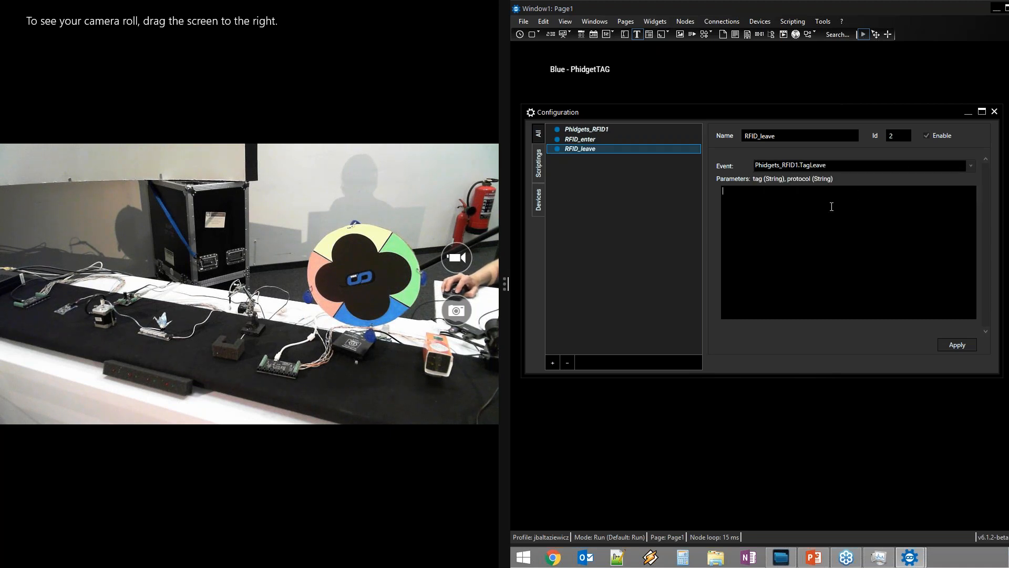
Write the RFID_leave script beginning Label1.Text = " to set the label text
click(831, 207)
text(LK)
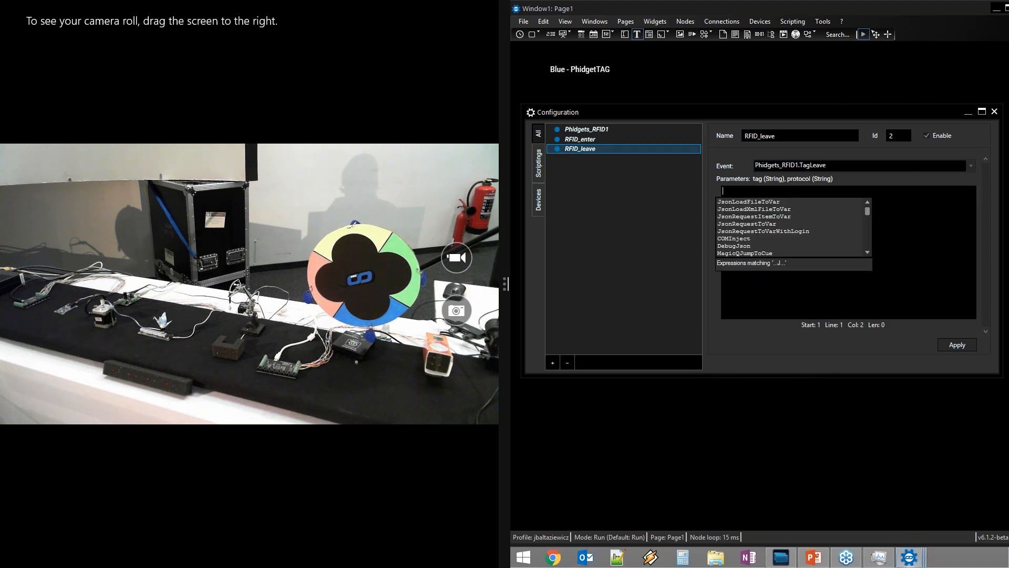
key(BackSpace)
text(abel1.Text = "no tag)
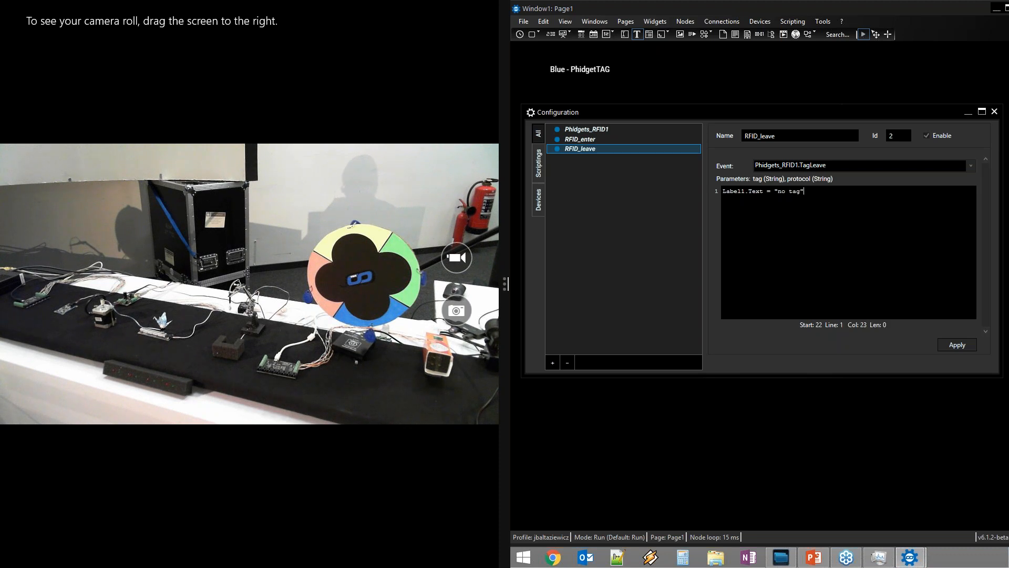
click(963, 346)
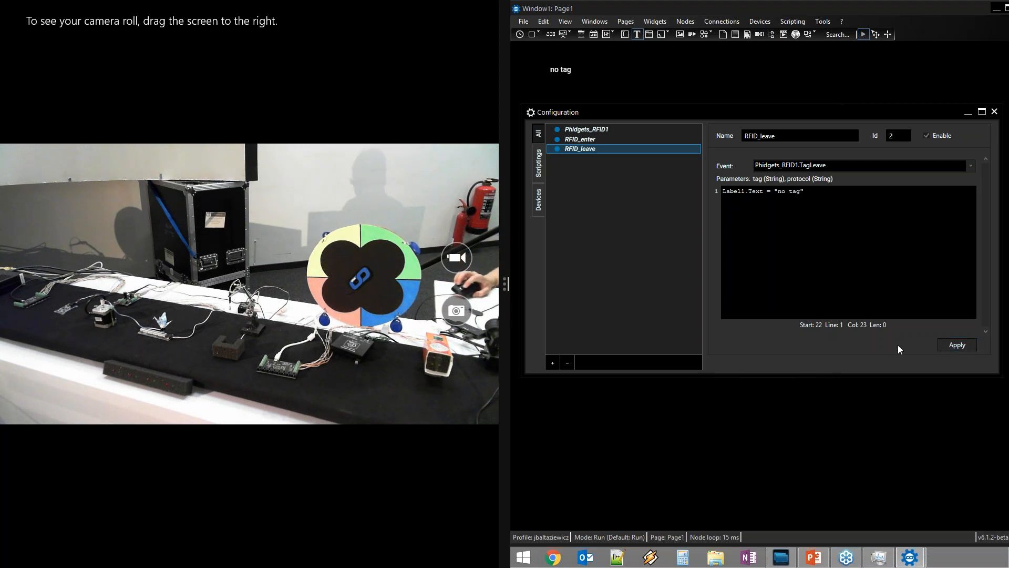
Place a CS1 custom script widget on the page and open its properties
drag(659, 113, 659, 152)
click(535, 34)
click(539, 48)
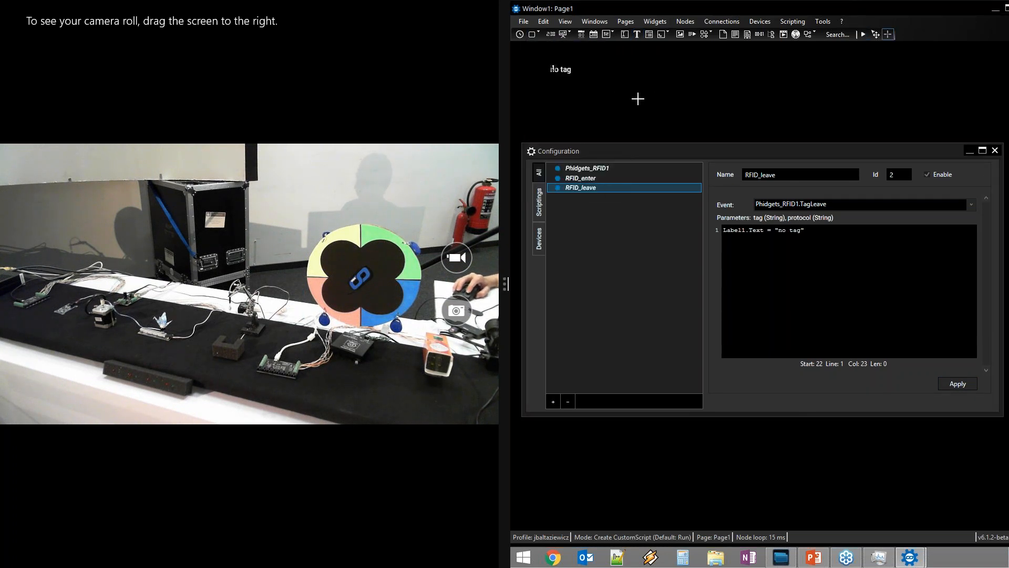
drag(619, 88, 630, 83)
double_click(634, 80)
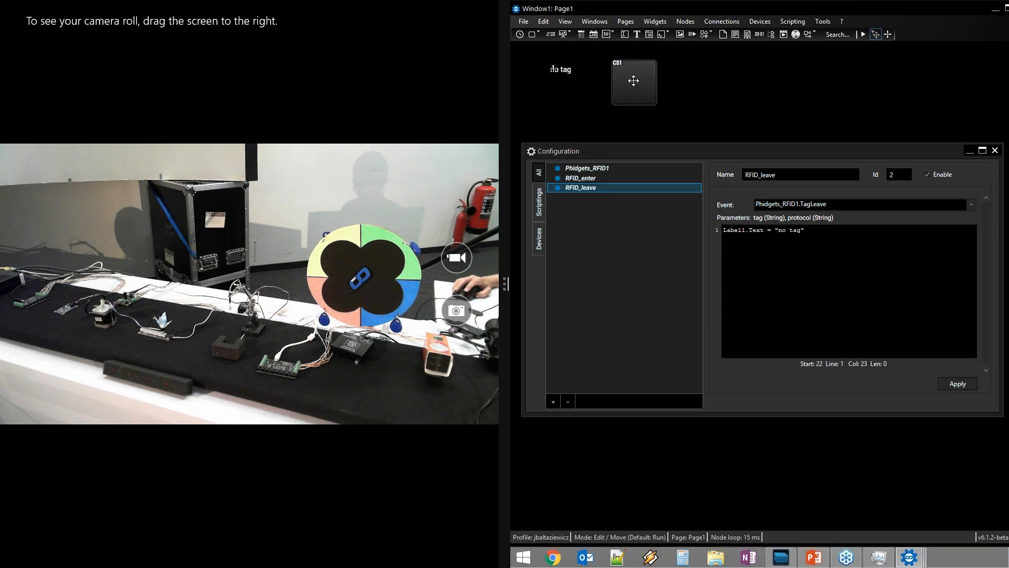
drag(687, 155, 779, 118)
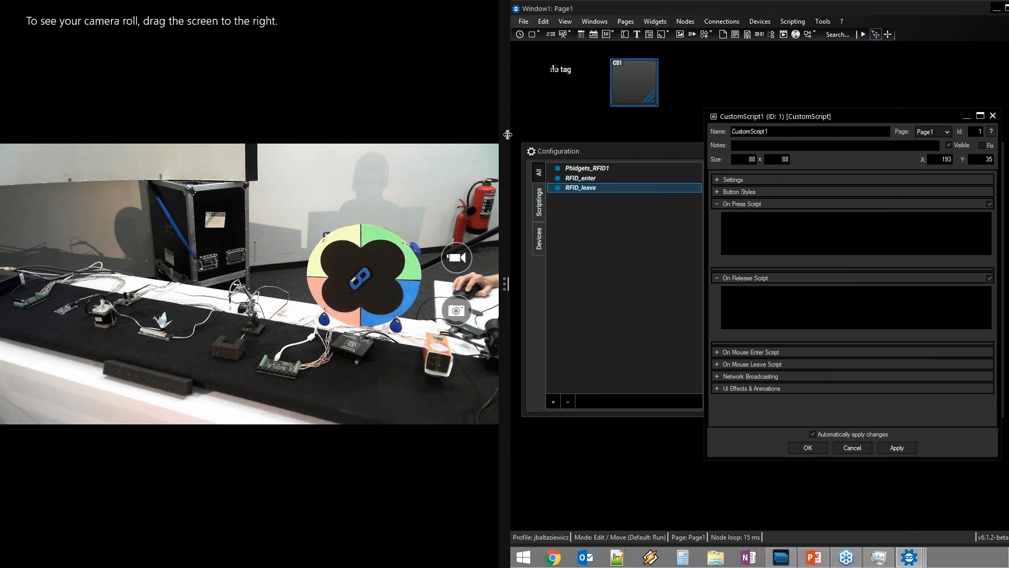
Check the Phidgets_RFID1 device and RFID_enter listener names in Configuration
click(609, 153)
click(607, 168)
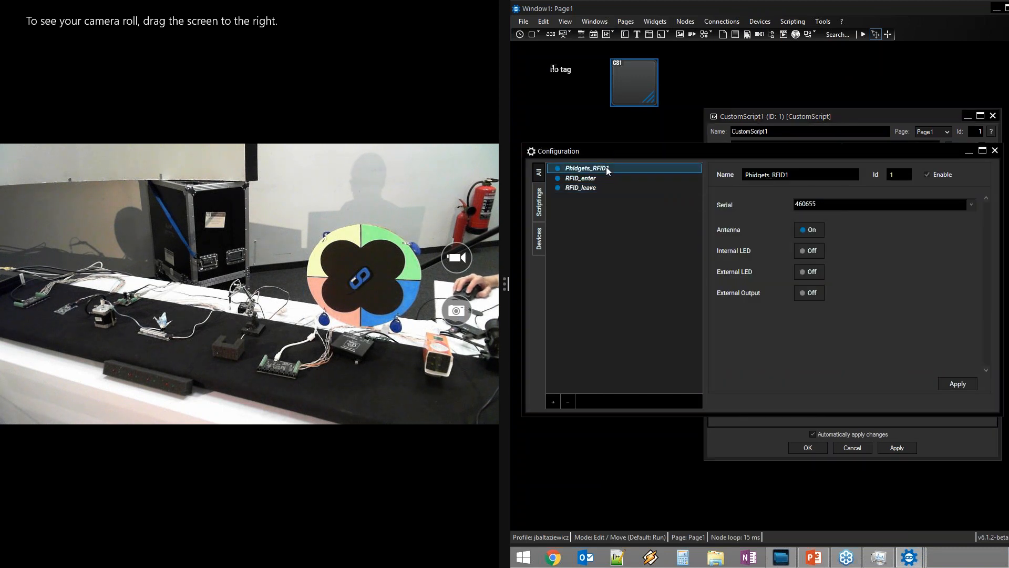
drag(836, 173, 746, 174)
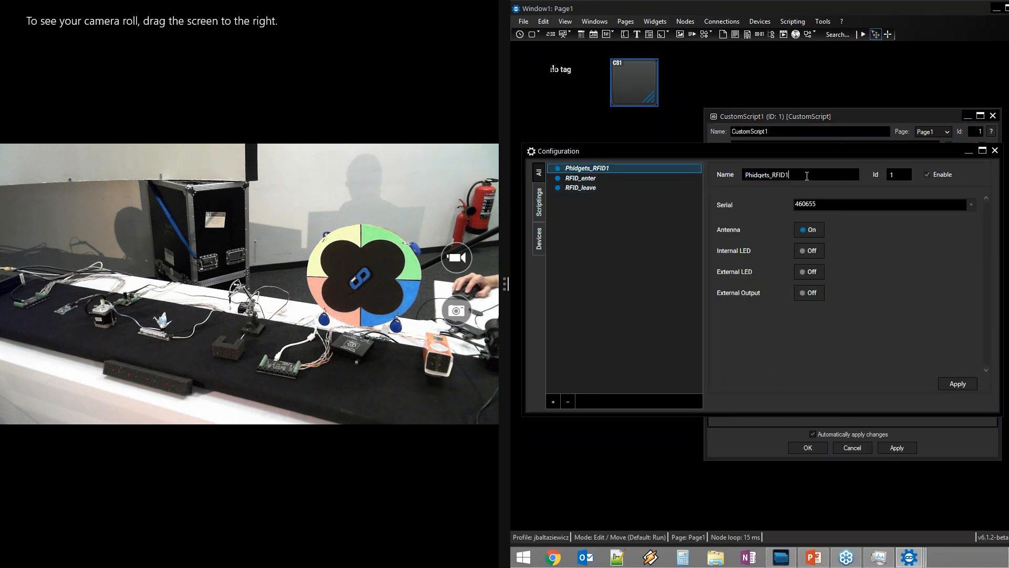
click(629, 178)
double_click(782, 174)
click(783, 174)
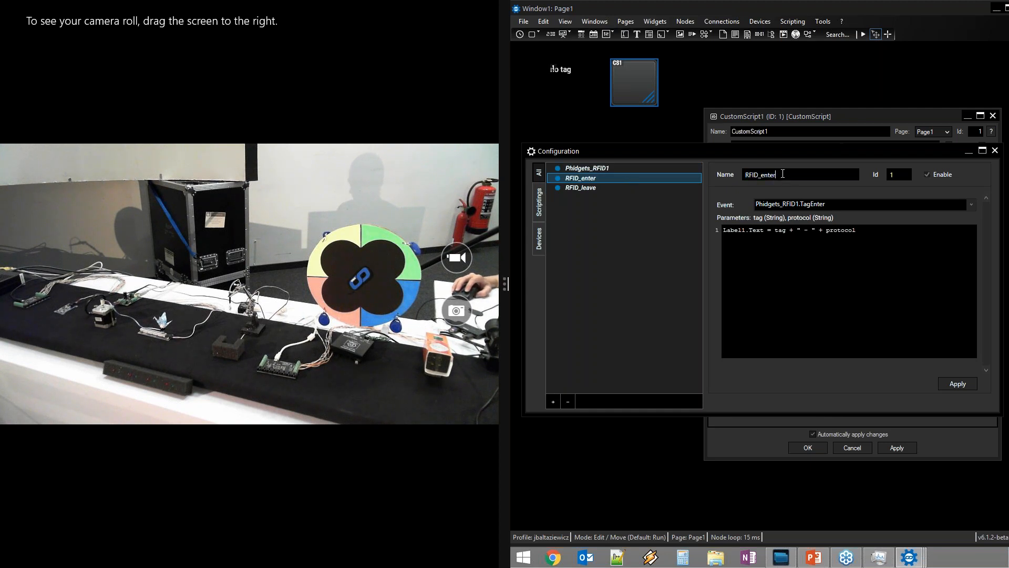
In the CS1 On Press Script, type rfid and accept RFID_enter followed by a dot
click(778, 116)
click(769, 224)
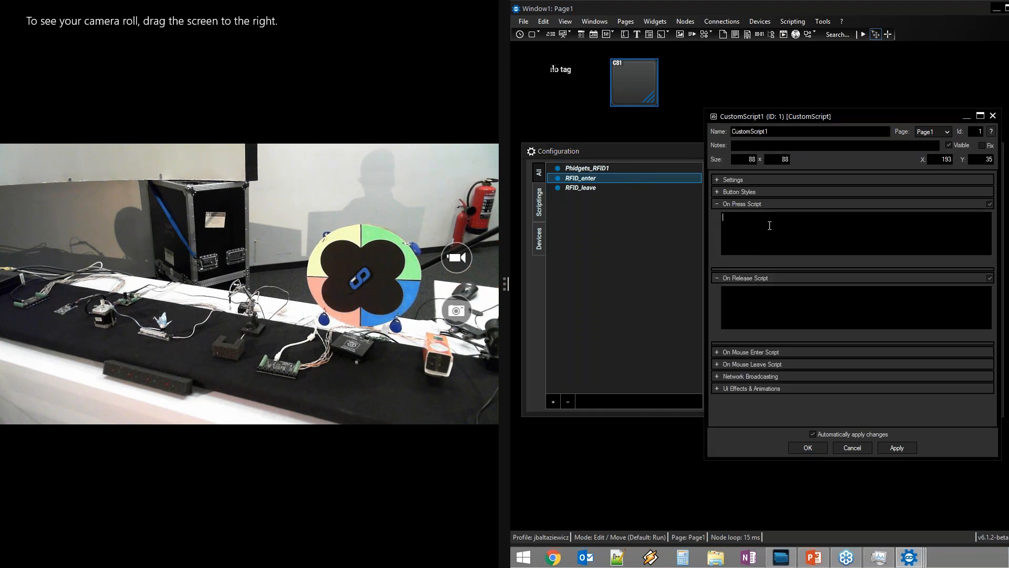
text(rfid)
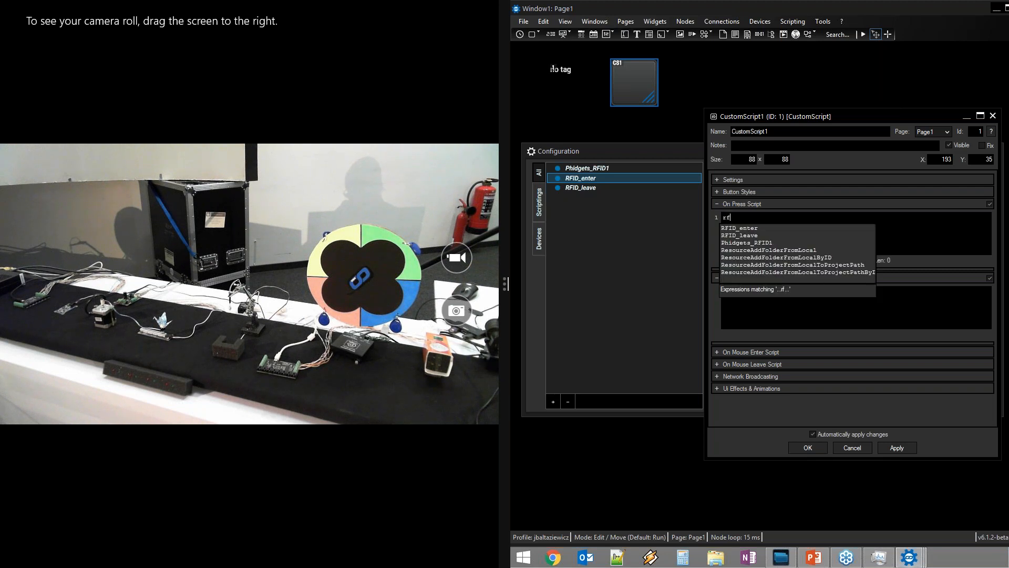
key(Down)
key(Down)
key(Down)
key(Up)
key(Up)
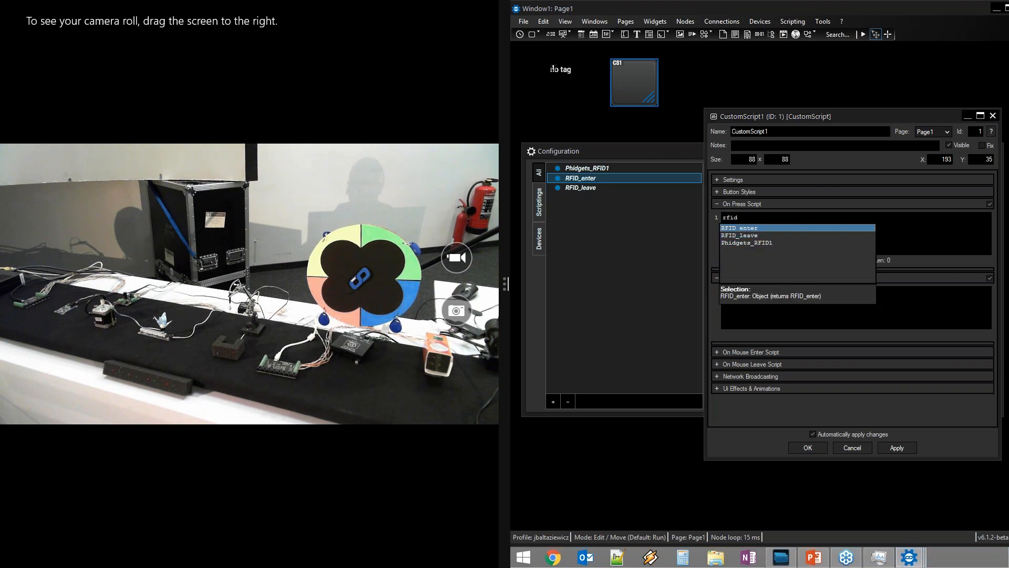
key(Return)
text(.)
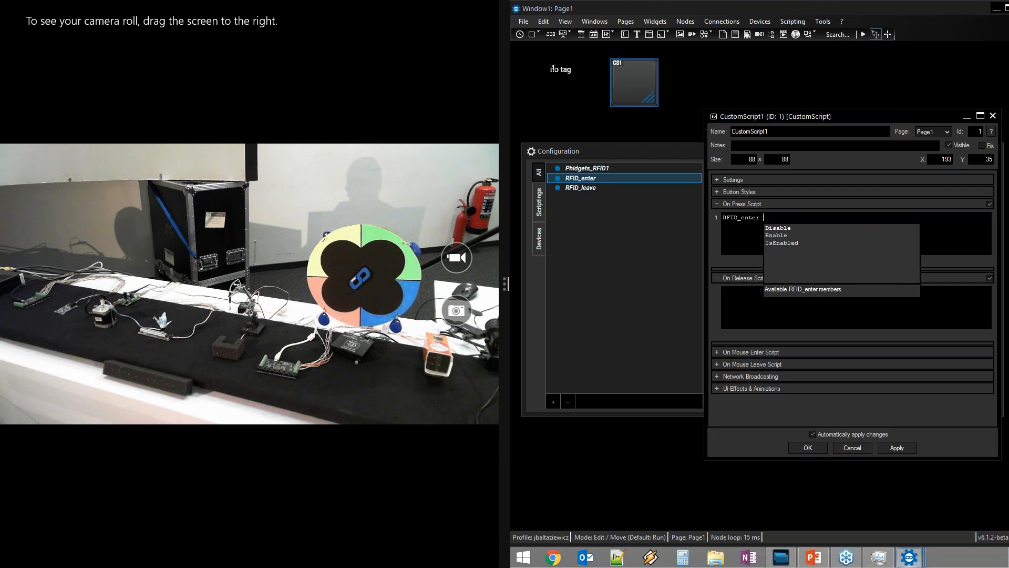
Insert the Disable member so the script reads RFID_enter.Disable
click(790, 226)
click(790, 236)
click(792, 228)
double_click(791, 228)
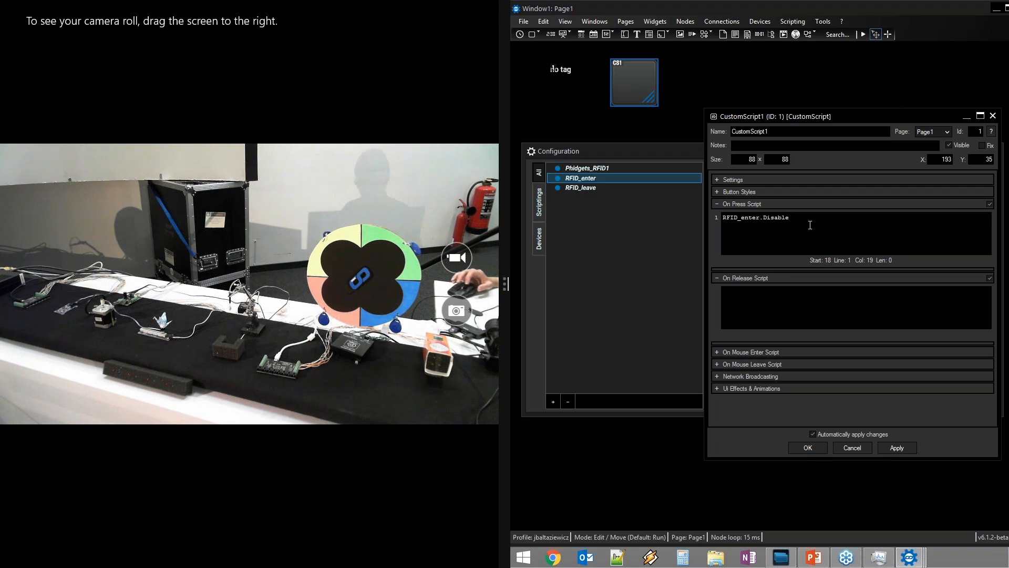
key(BackSpace)
key(BackSpace)
key(BackSpace)
key(BackSpace)
key(BackSpace)
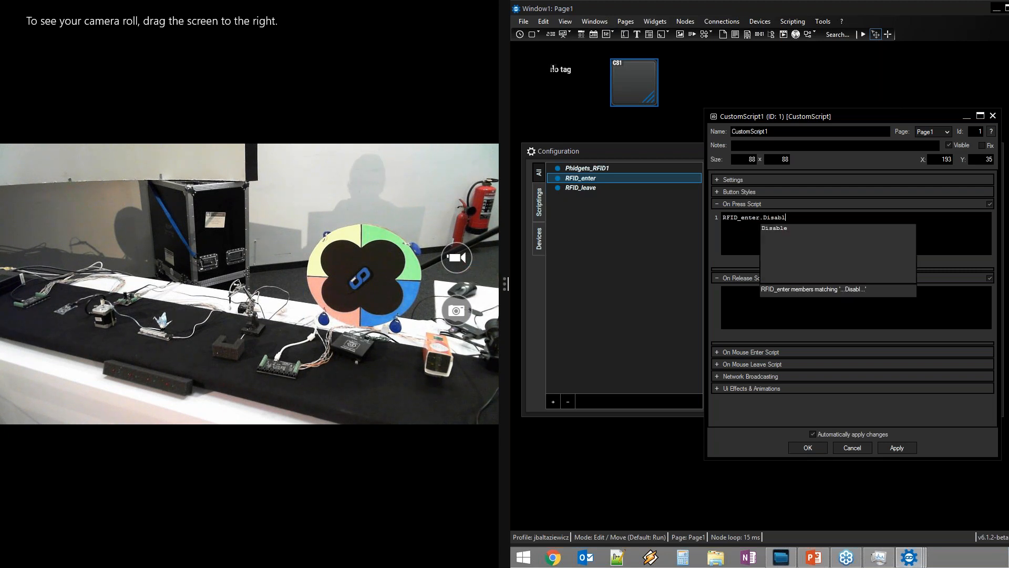
key(BackSpace)
key(BackSpace)
key(Down)
key(Down)
key(Down)
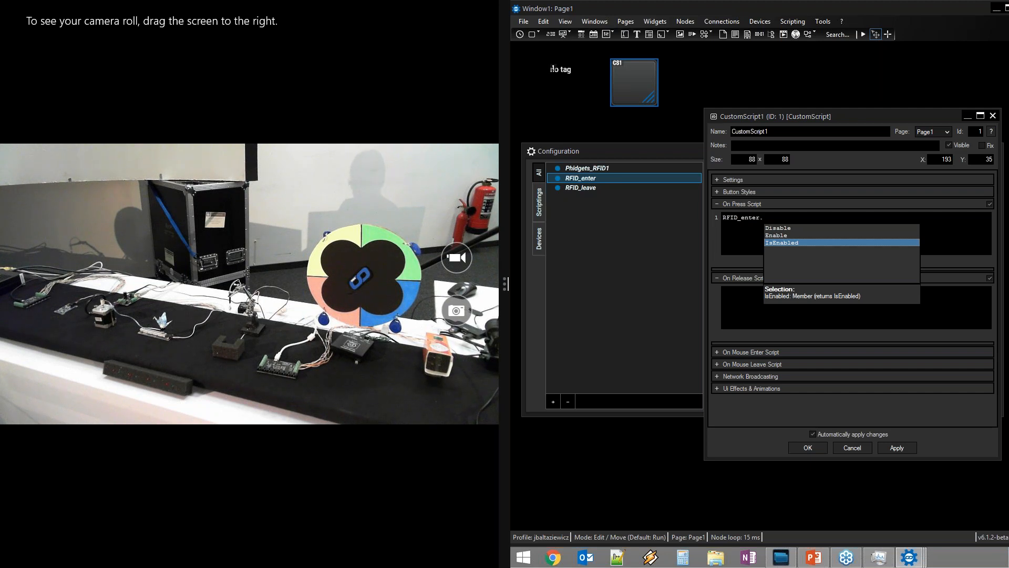
click(798, 228)
double_click(799, 227)
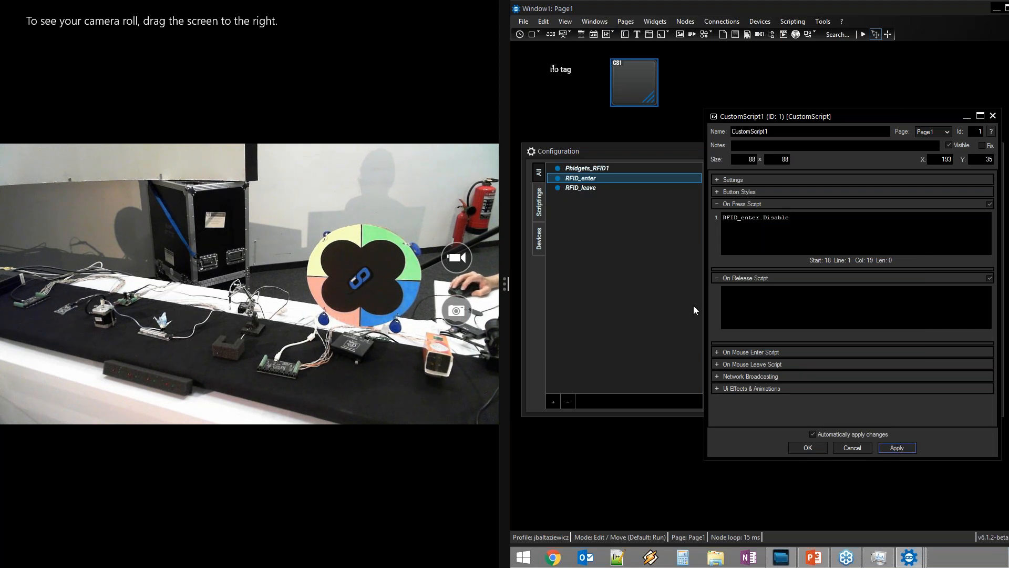
Test-run RFID_enter.Disable, confirm the CustomScript1 properties with OK, then reopen them
right_click(858, 223)
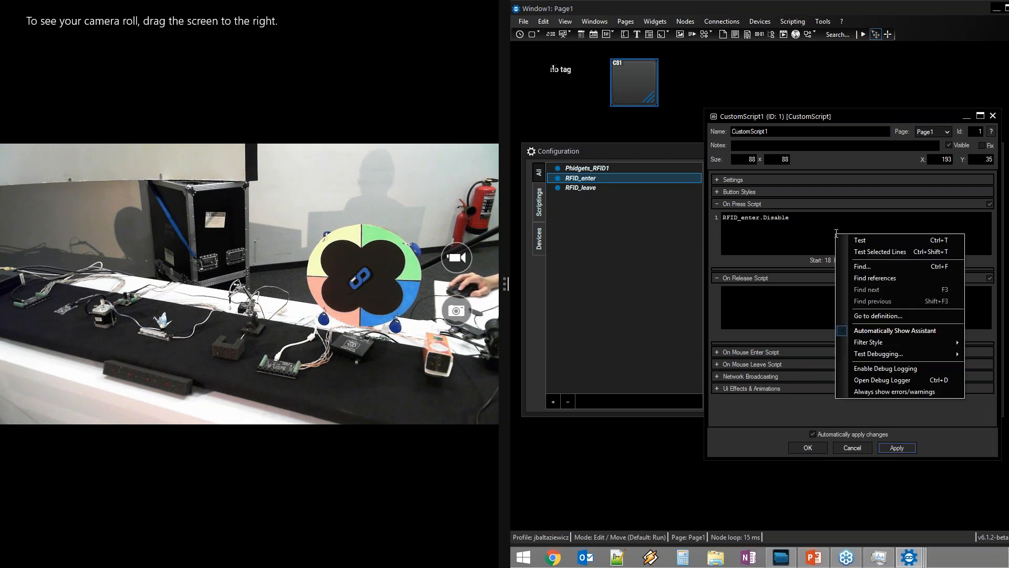
click(874, 243)
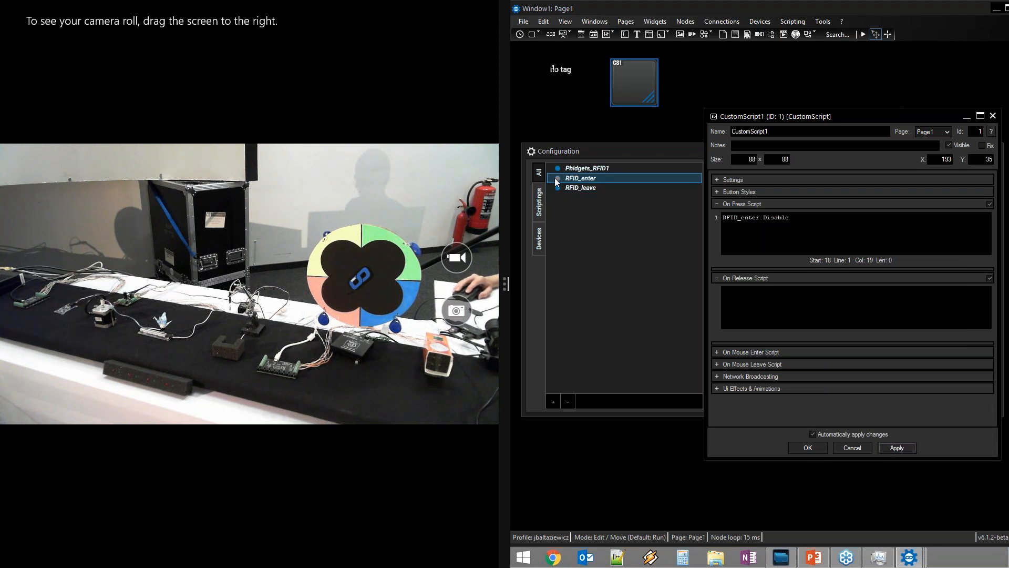
click(808, 448)
double_click(636, 79)
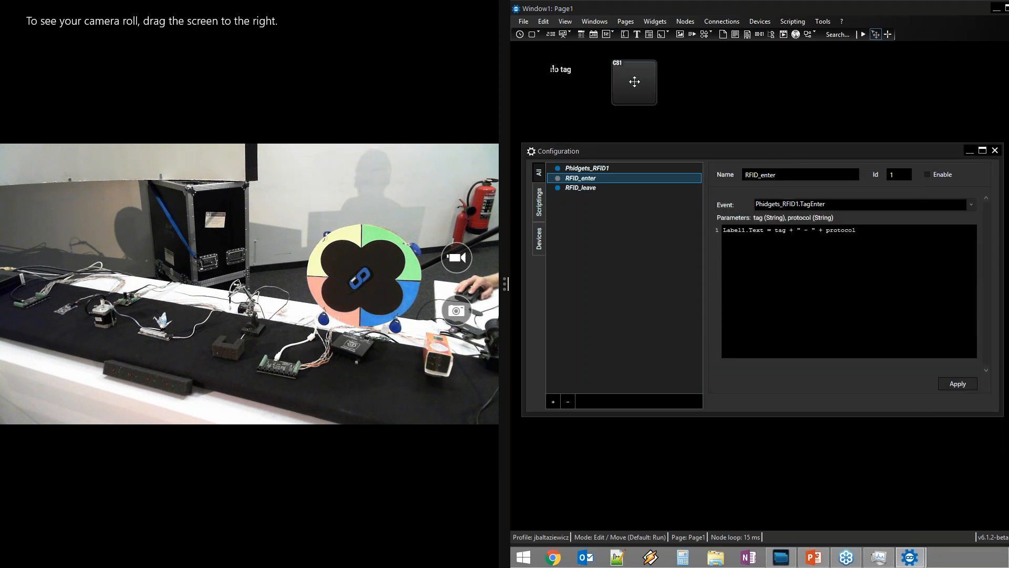
Replace RFID_enter.Disable with Phidgets_RFID1. and browse members like GetTagString and IsTagPresent
click(730, 220)
key(BackSpace)
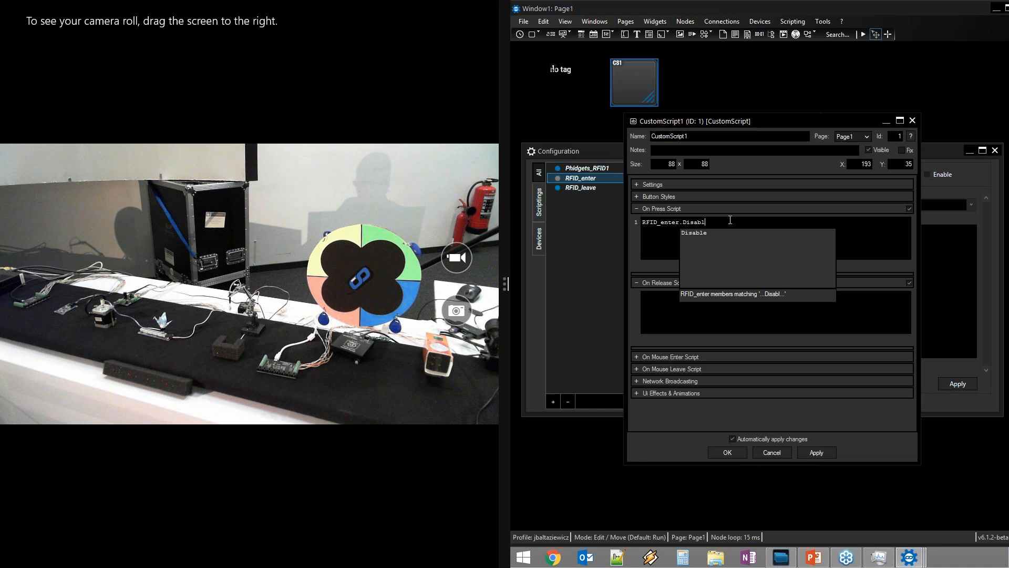
key(BackSpace)
key(BackSpace)
key(BackSpace)
key(BackSpace)
key(BackSpace)
key(BackSpace)
key(BackSpace)
key(BackSpace)
key(BackSpace)
key(BackSpace)
key(BackSpace)
key(BackSpace)
key(BackSpace)
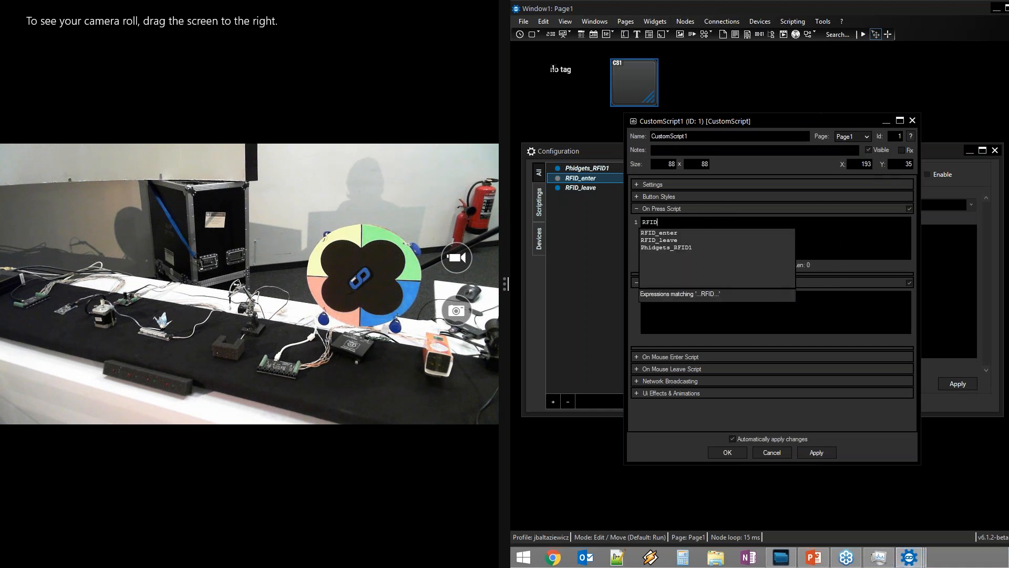
click(667, 247)
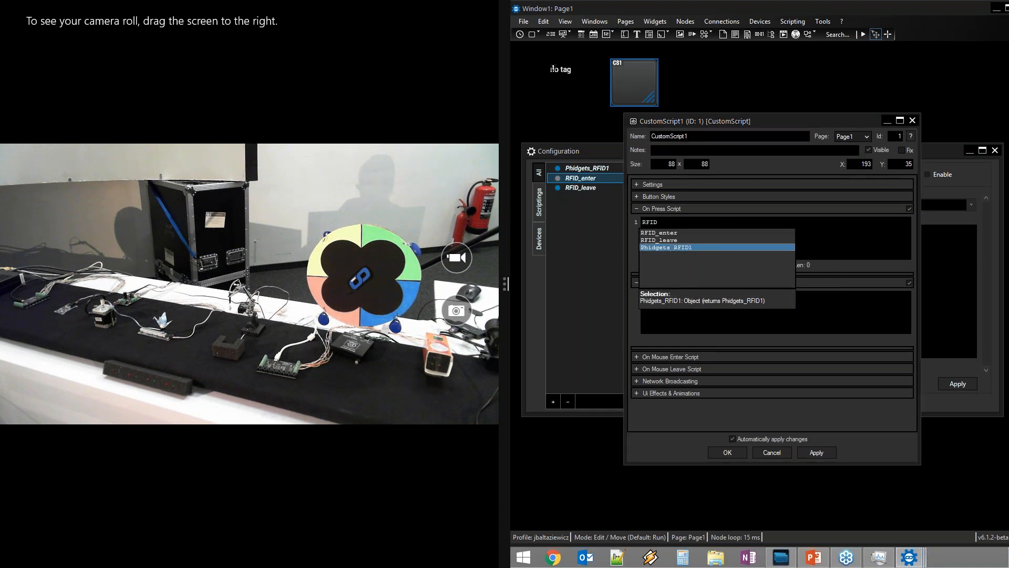
text(.)
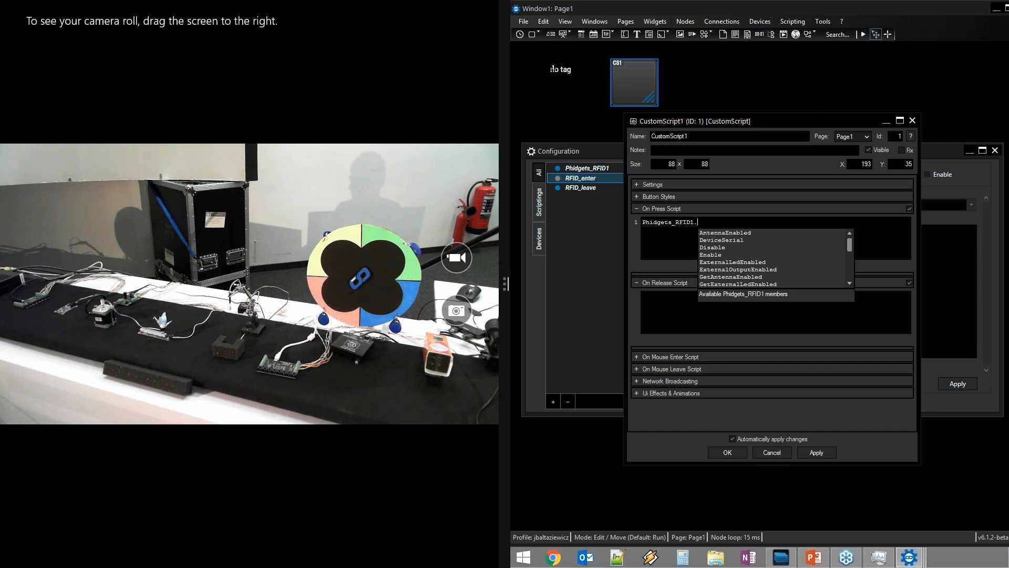
key(Down)
key(Down)
key(Down)
key(Down)
key(Down)
key(Down)
key(Down)
key(Down)
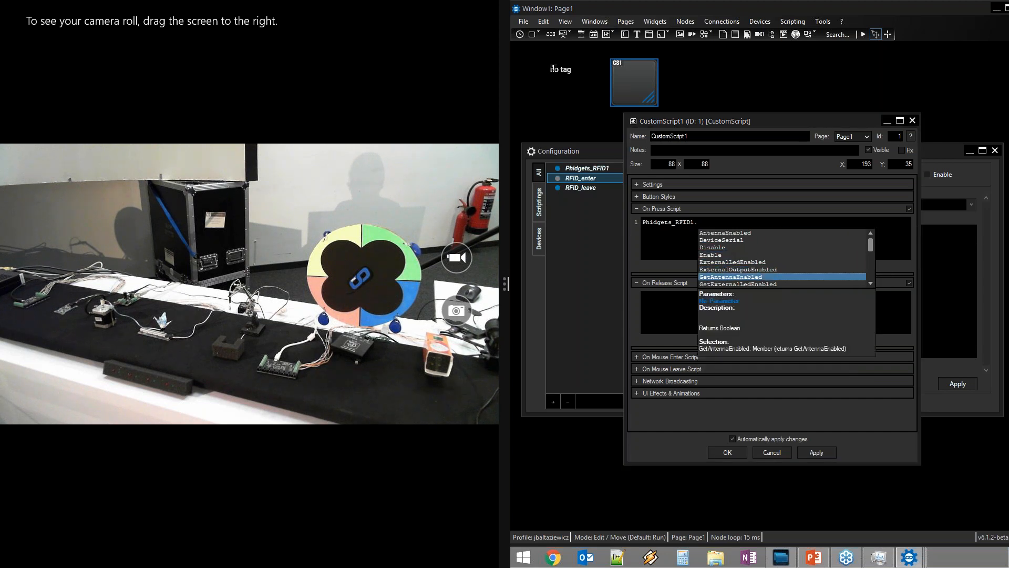
key(Down)
key(Down)
key(Down)
key(Down)
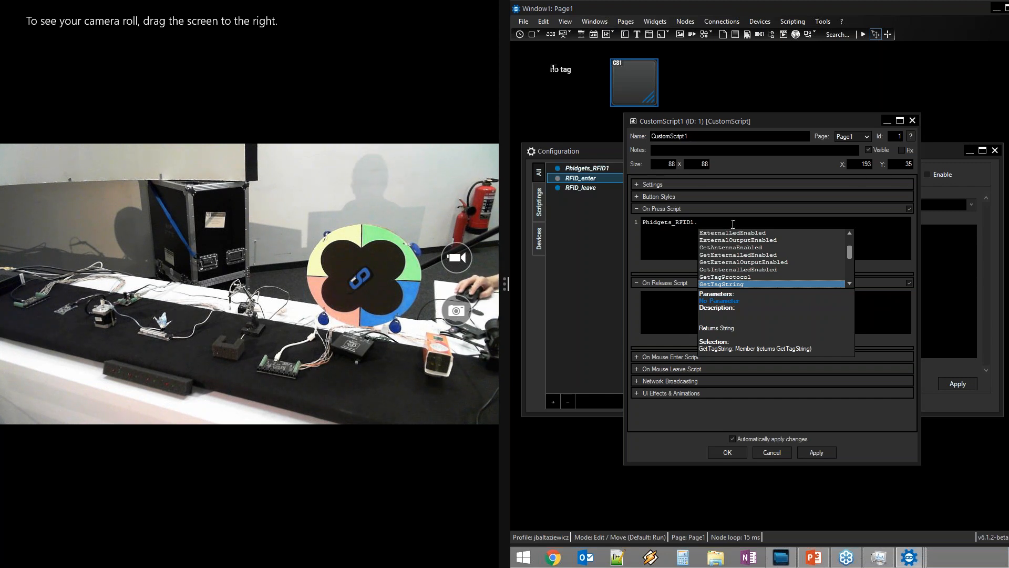
key(Down)
key(Down)
key(Down)
key(Down)
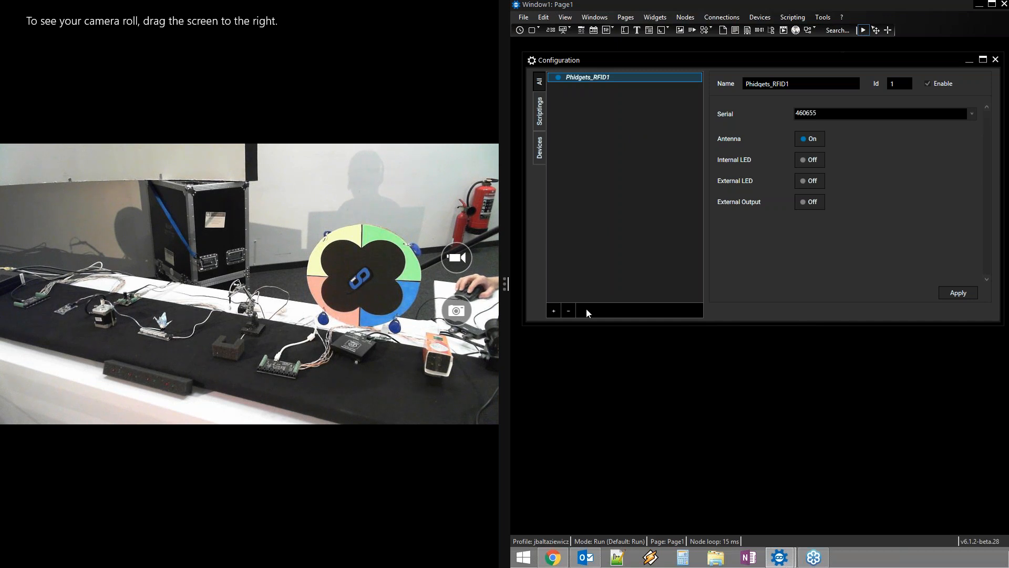
Add a Phidgets Voltage Input Device, Phidgets_VoltageInput1, to Configuration
click(553, 311)
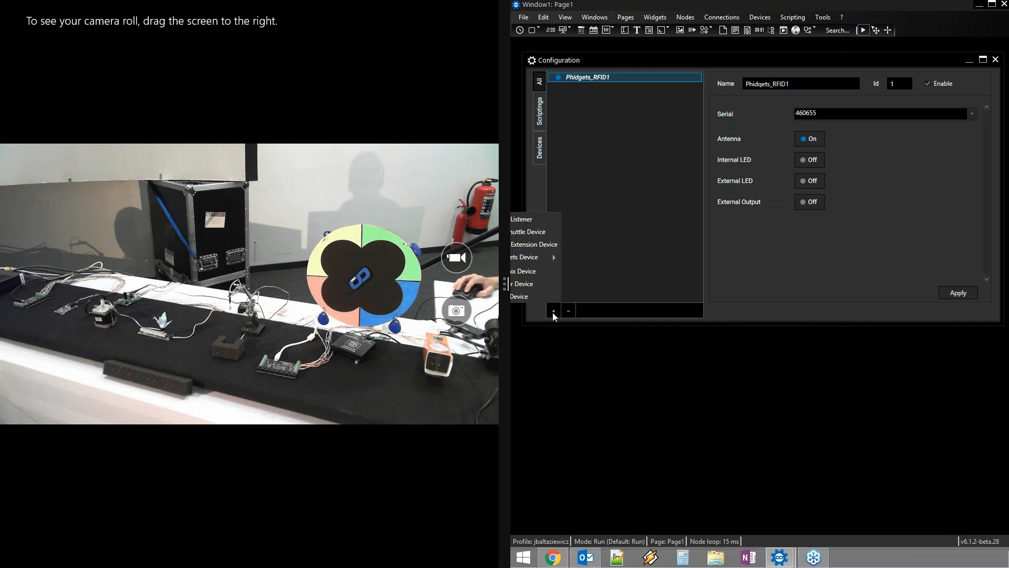
click(594, 77)
drag(608, 59, 659, 59)
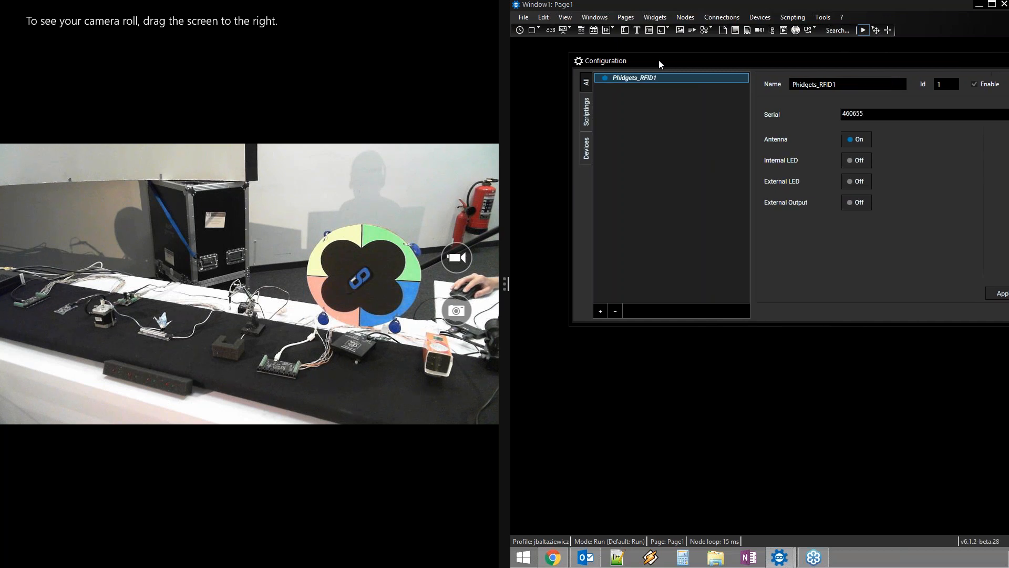
click(607, 309)
mouse_move(562, 257)
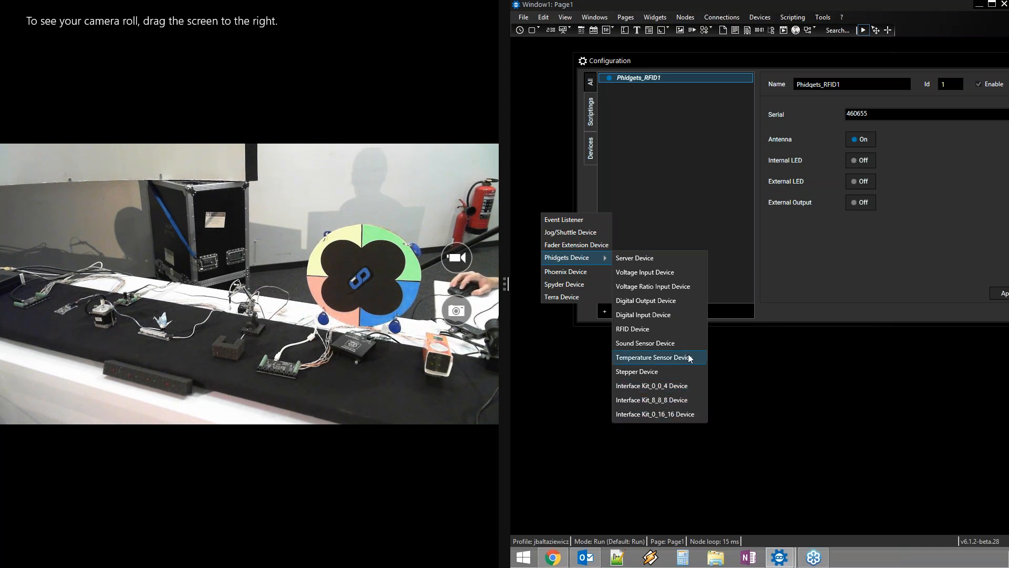
click(652, 272)
Choose 530180 as Phidgets_VoltageInput1's serial number
drag(928, 60, 872, 65)
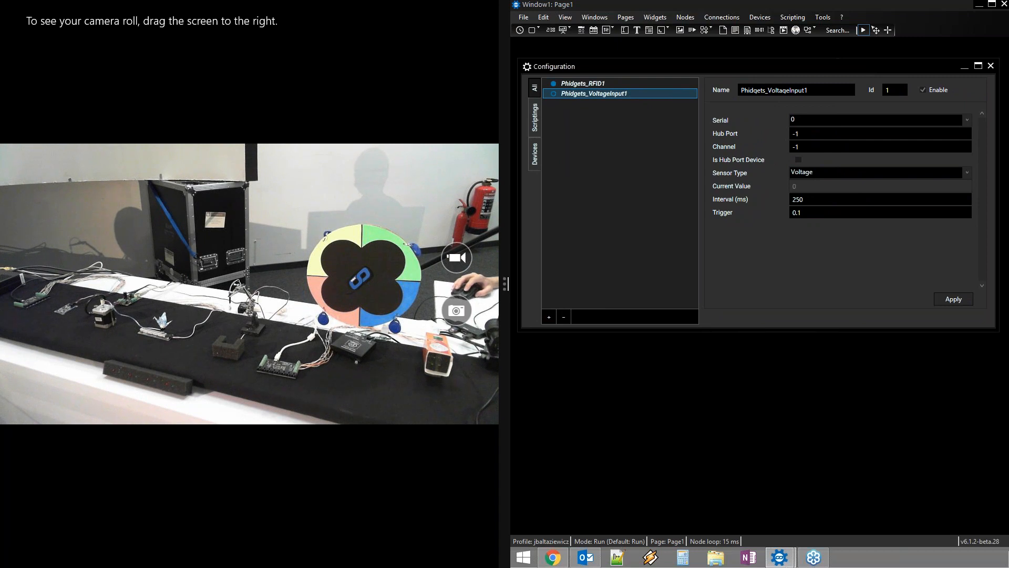
click(870, 120)
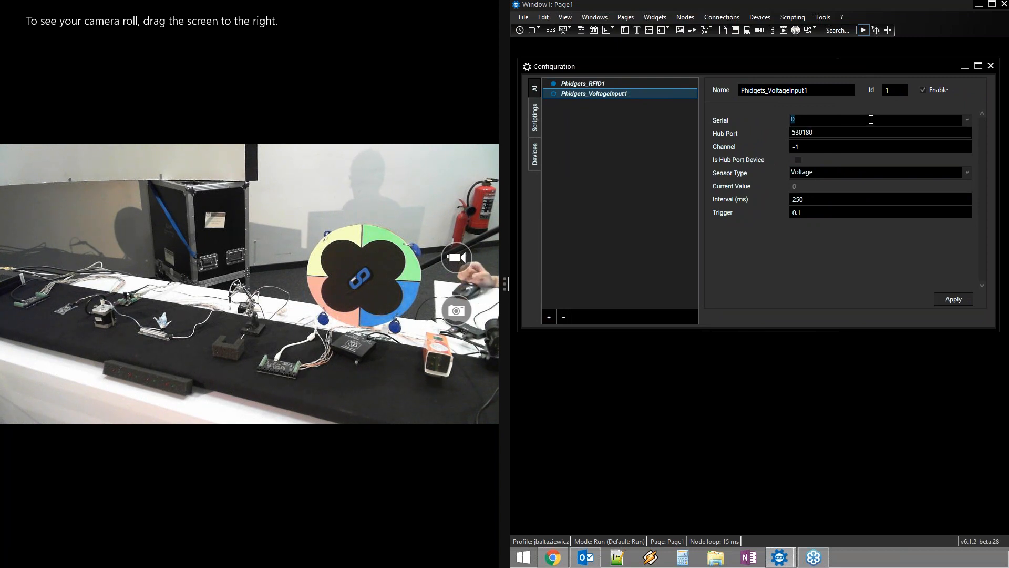
click(843, 132)
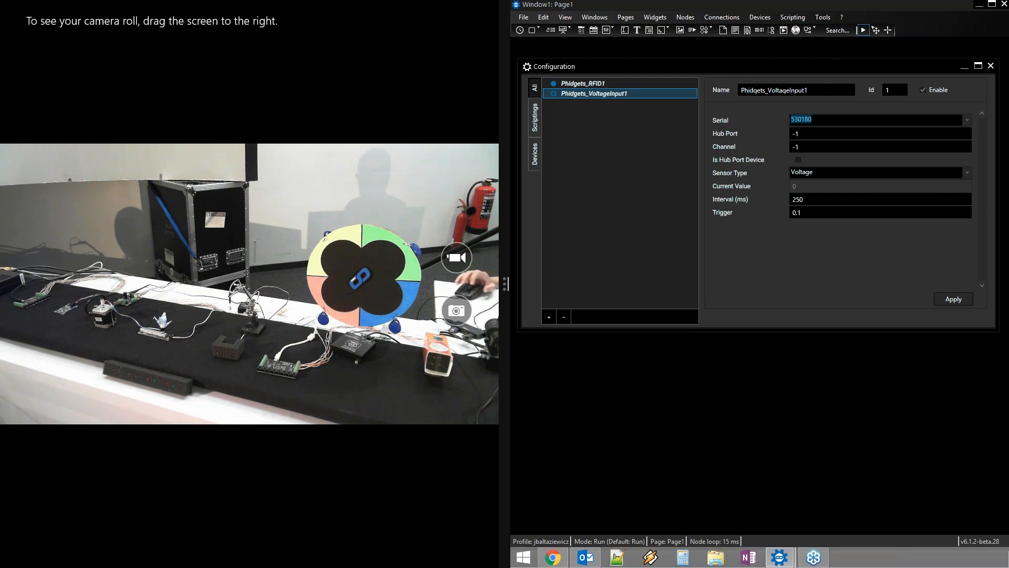
click(842, 119)
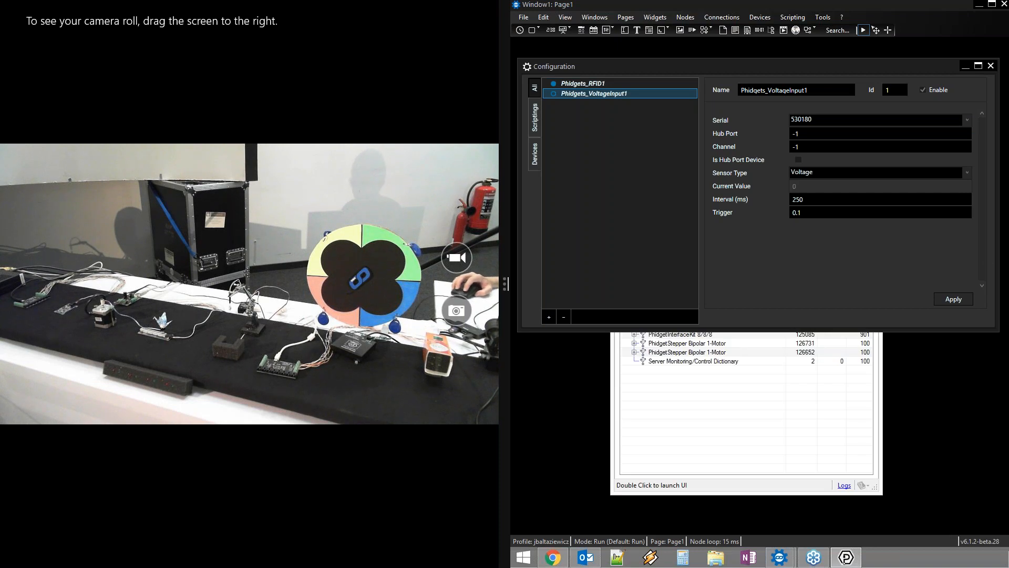
Move Configuration aside and enlarge the Phidget Control Panel to show all devices
click(776, 64)
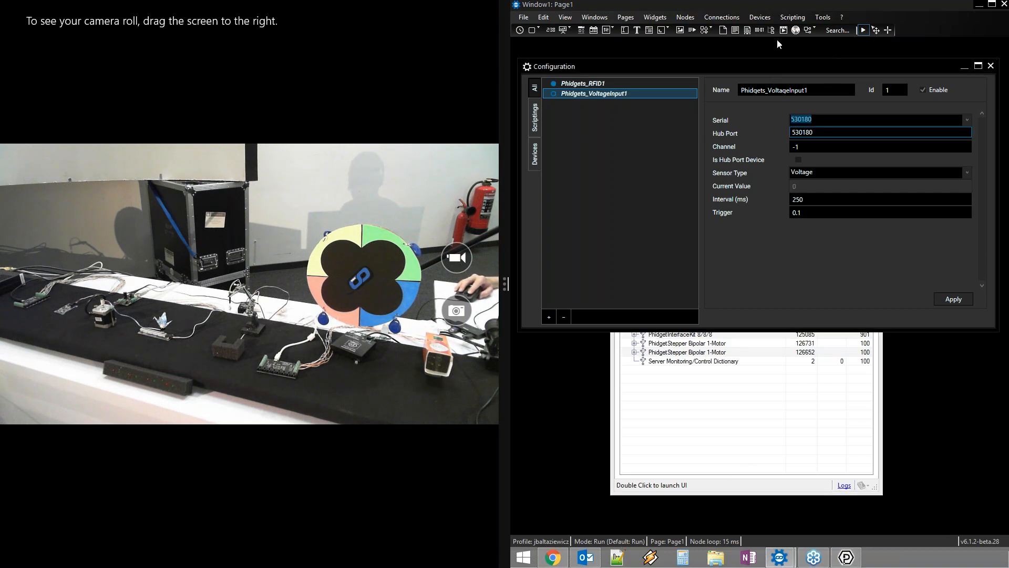
drag(770, 64, 777, 233)
drag(760, 174, 763, 12)
click(720, 238)
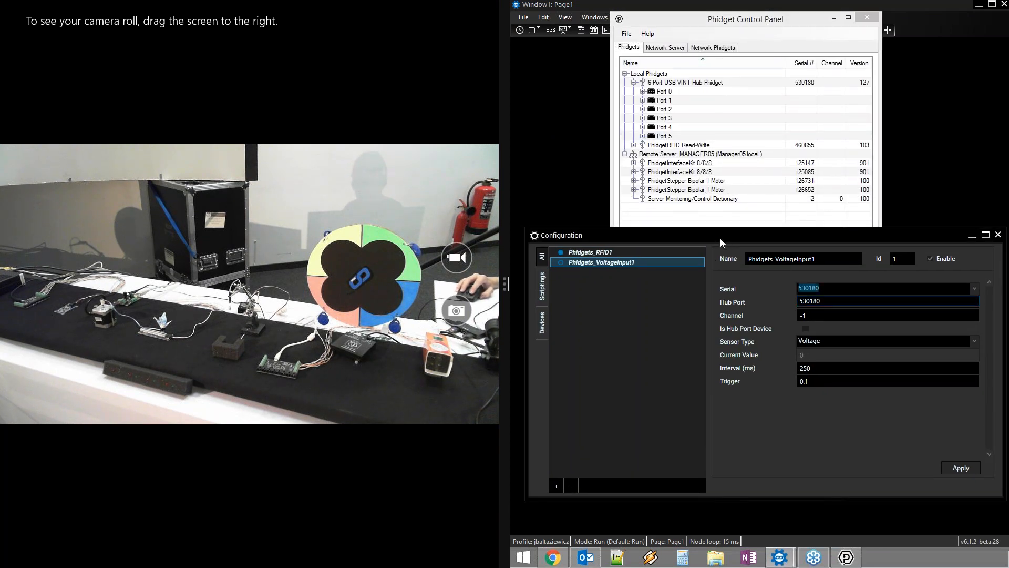
click(723, 247)
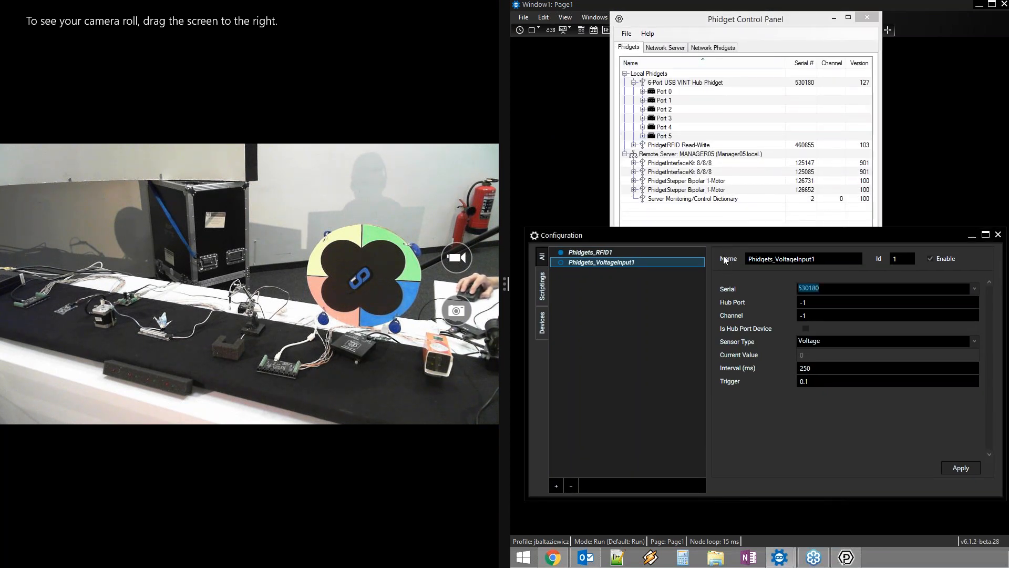
drag(723, 236, 719, 268)
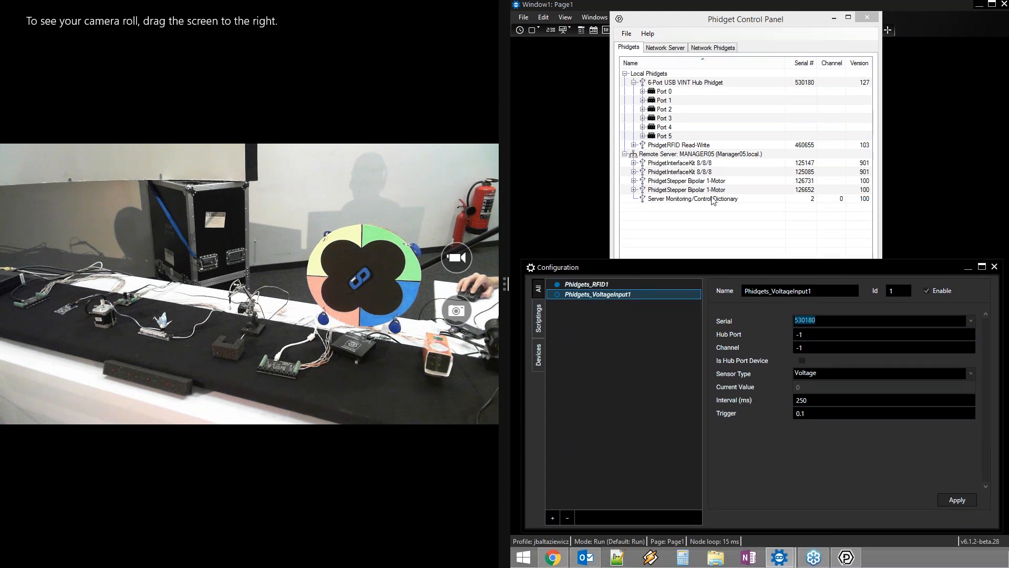
Open the hub's Port 0 Voltage Input and display its addressing information
click(663, 91)
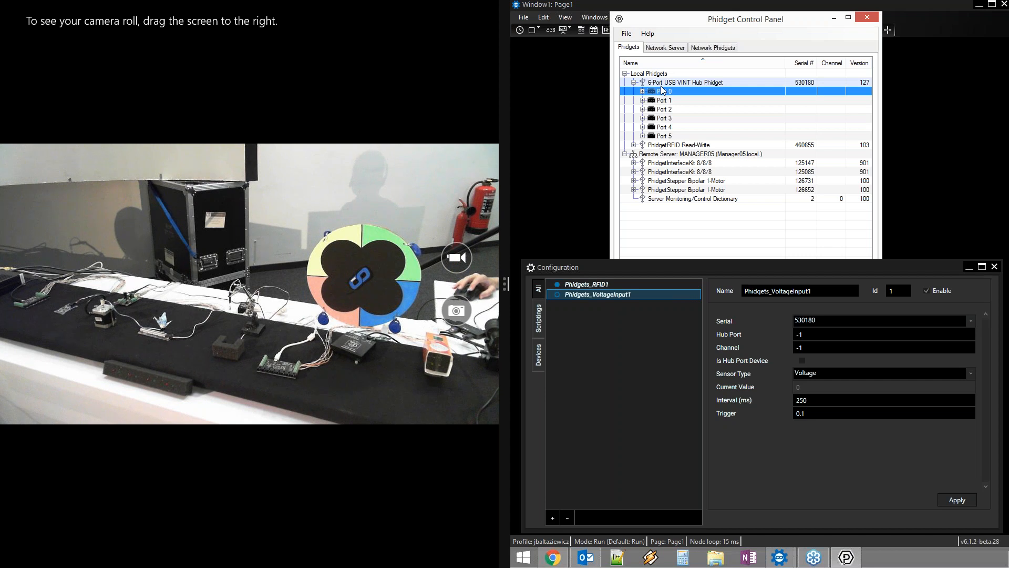
click(643, 91)
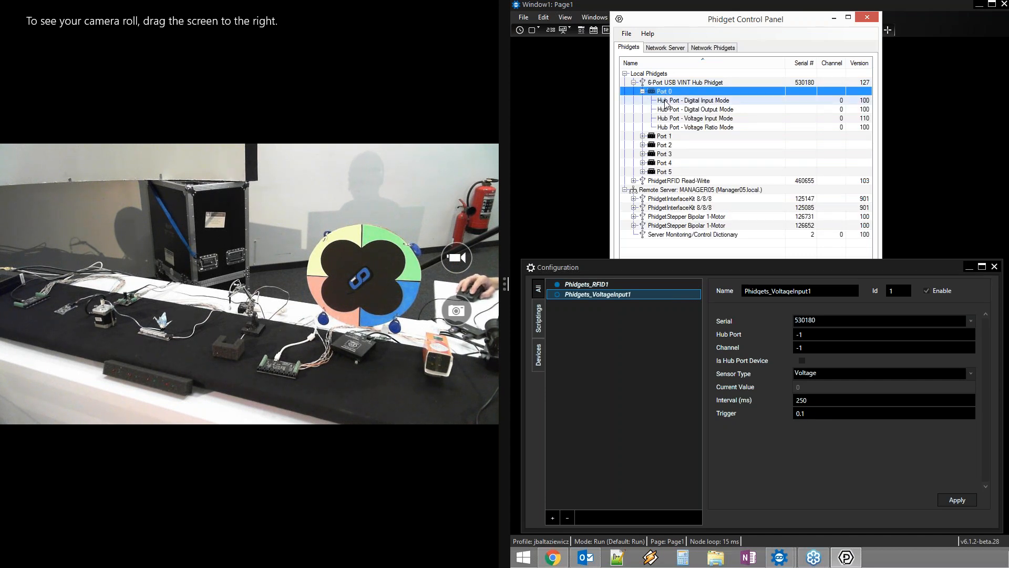
double_click(702, 119)
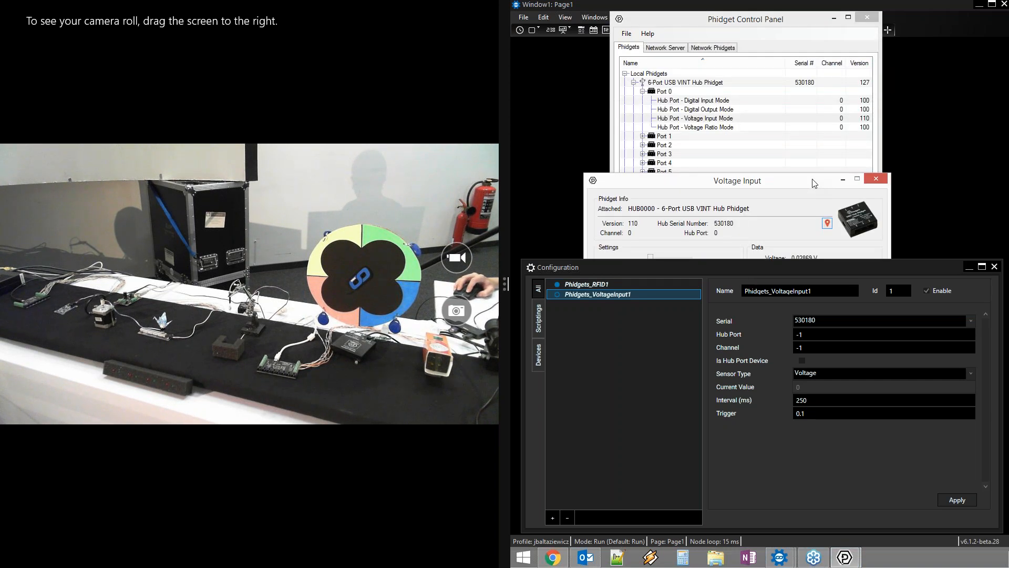
drag(814, 182, 825, 59)
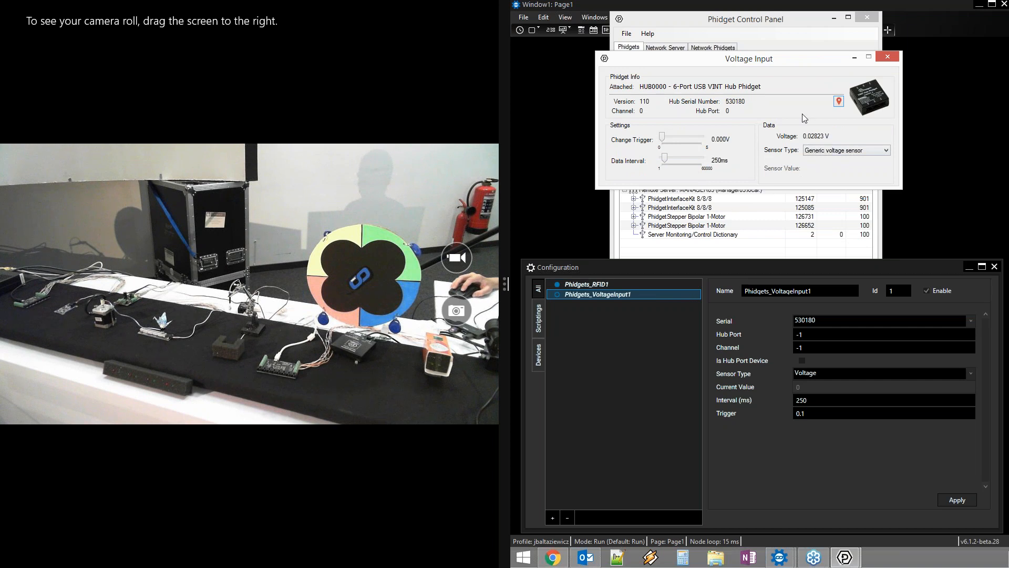
click(840, 102)
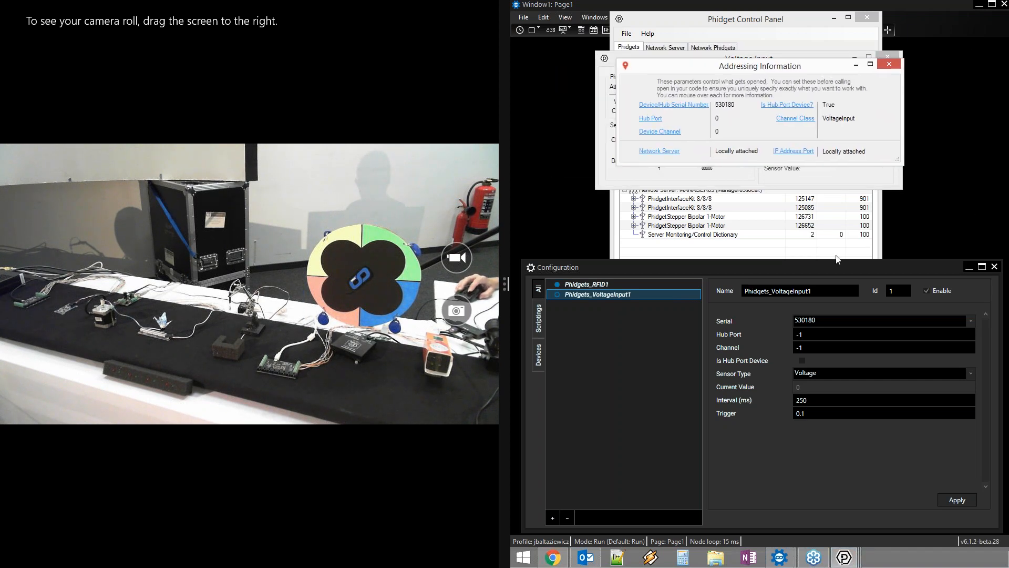
Enter Hub Port 0 and Channel 0 for Phidgets_VoltageInput1, matching the addressing details
click(805, 334)
click(810, 335)
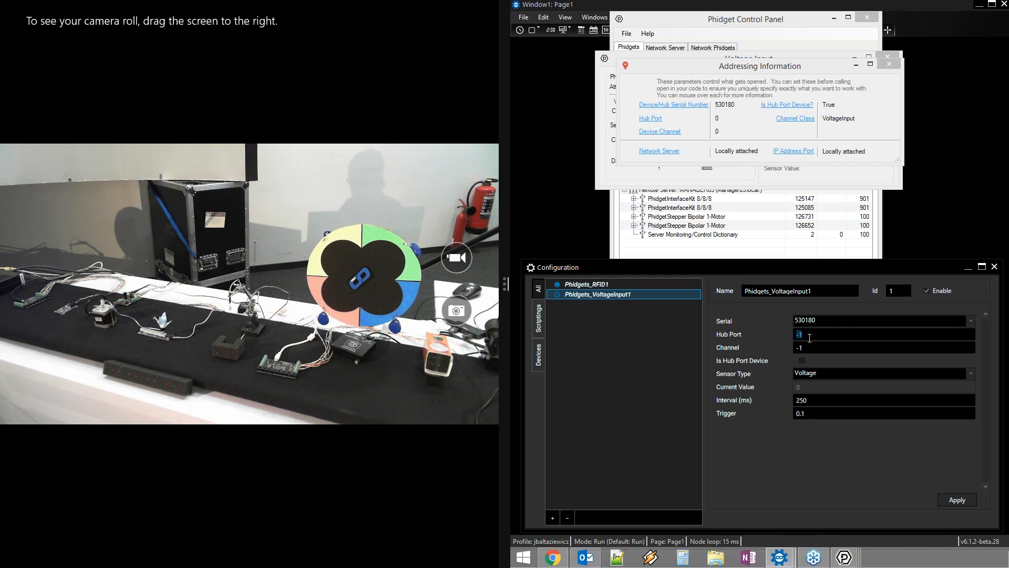
text(0)
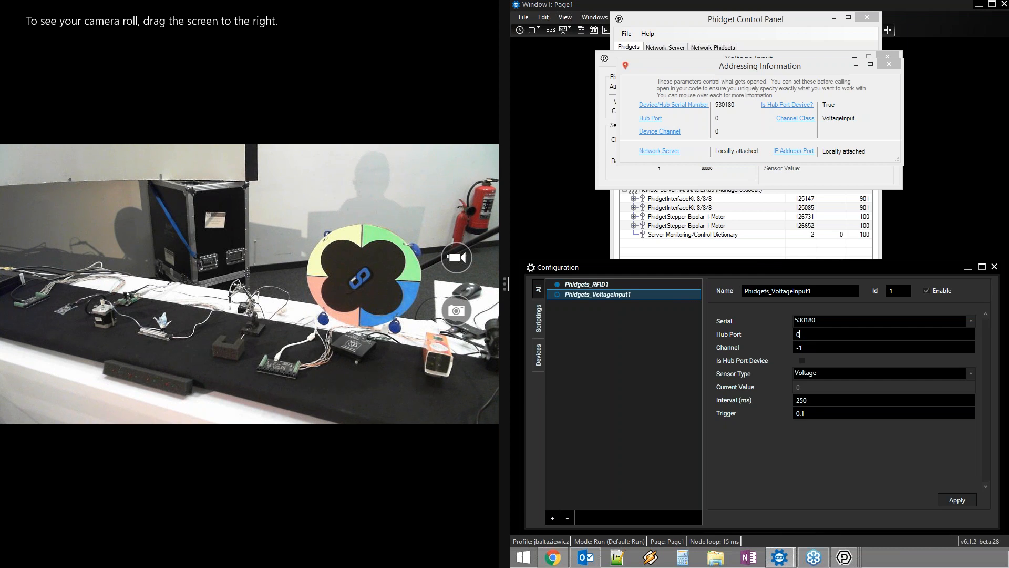
click(720, 133)
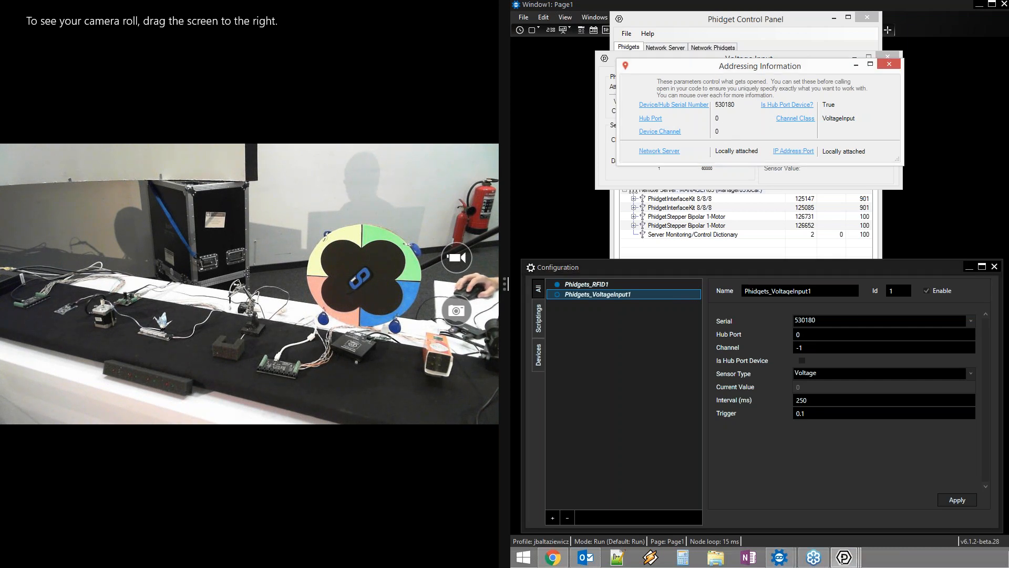
click(811, 347)
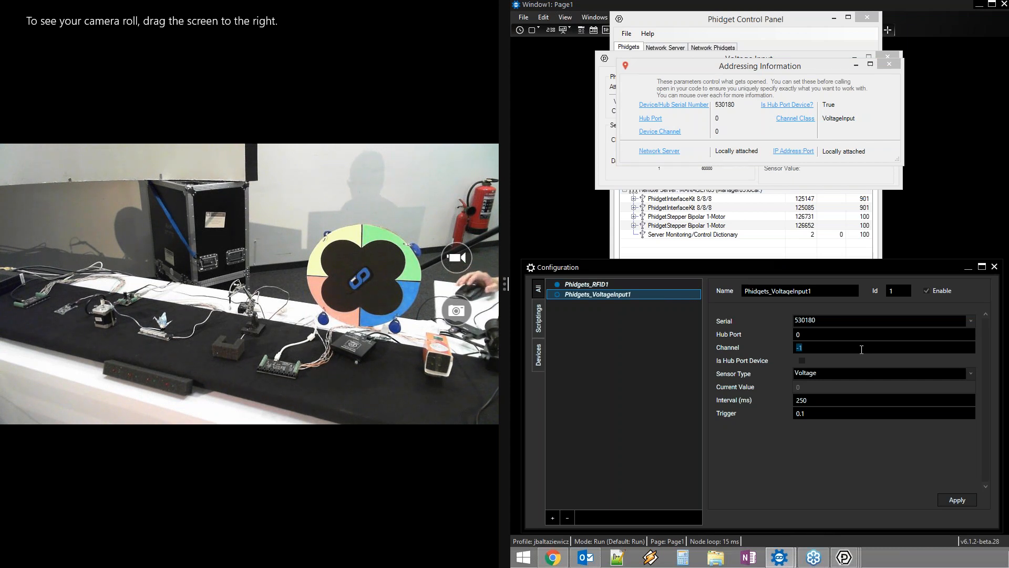
text(0)
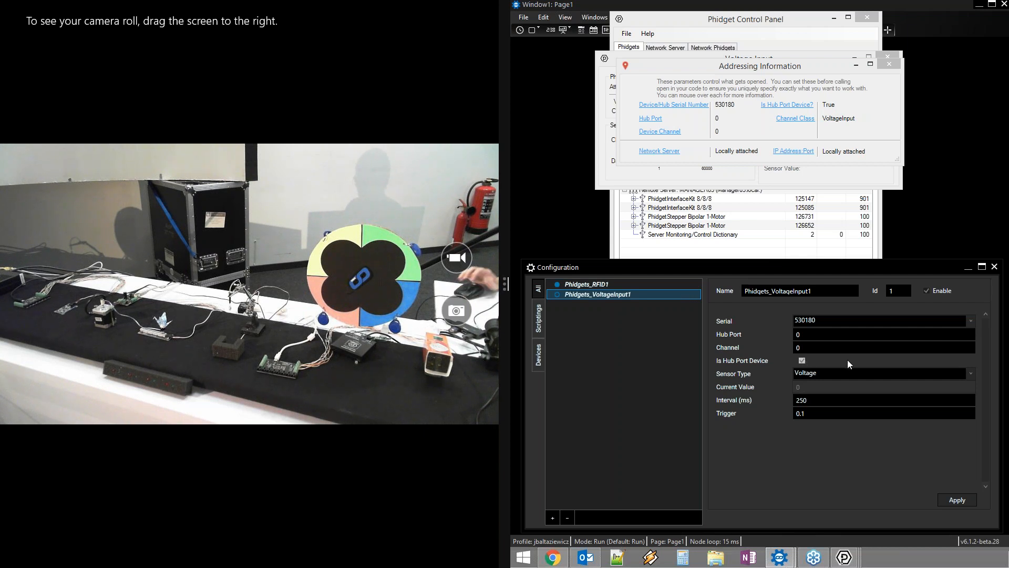
click(971, 374)
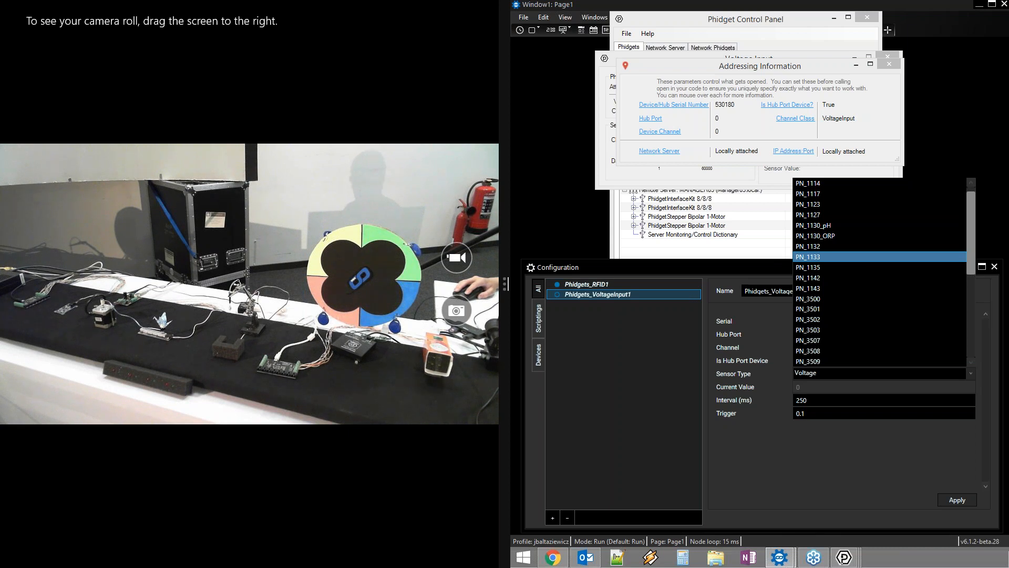
Pick sensor type PN_1133, then close the Addressing Information and Voltage Input windows
click(858, 257)
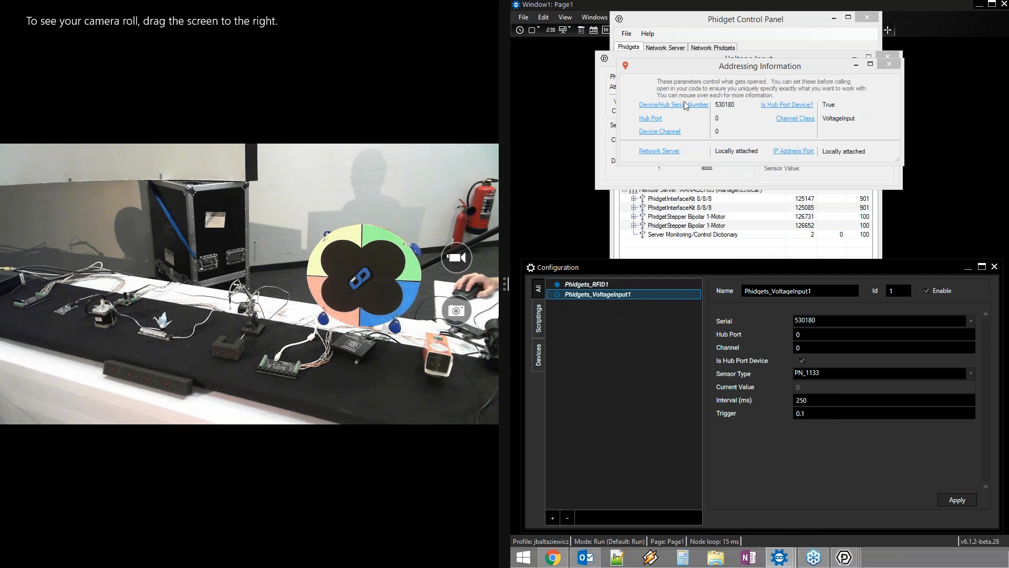
mouse_move(642, 65)
mouse_down()
mouse_move(649, 31)
mouse_move(682, 95)
mouse_move(650, 73)
mouse_up()
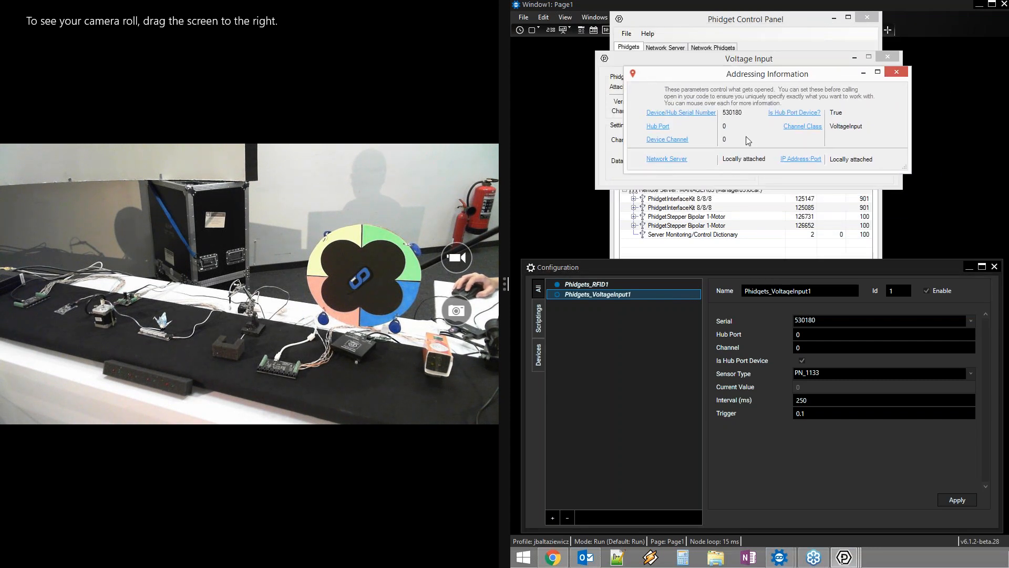
click(900, 72)
click(892, 57)
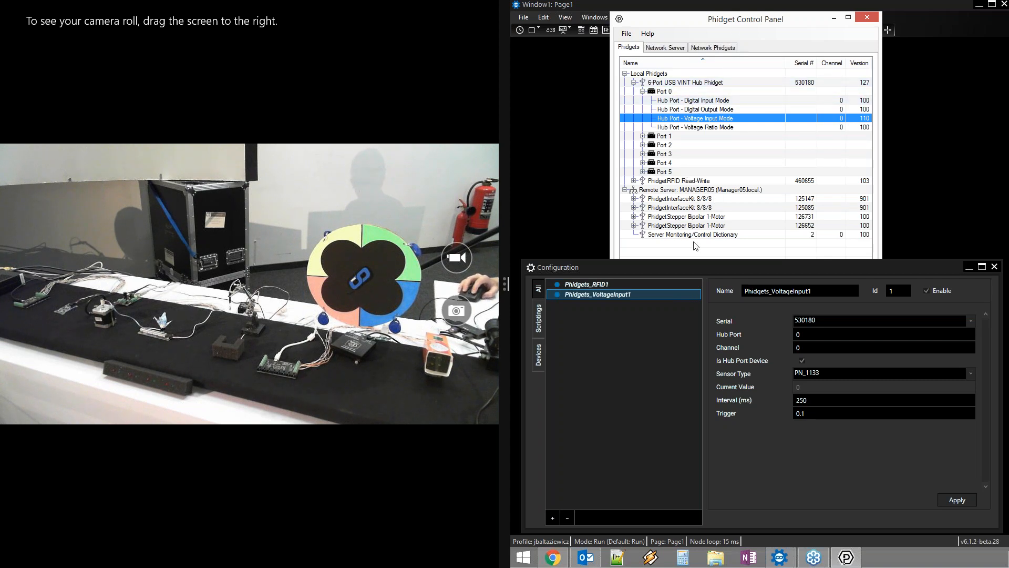
Give Phidgets_VoltageInput1 a 150 ms interval and 0.05 trigger, then move the Phidget Control Panel away
click(643, 91)
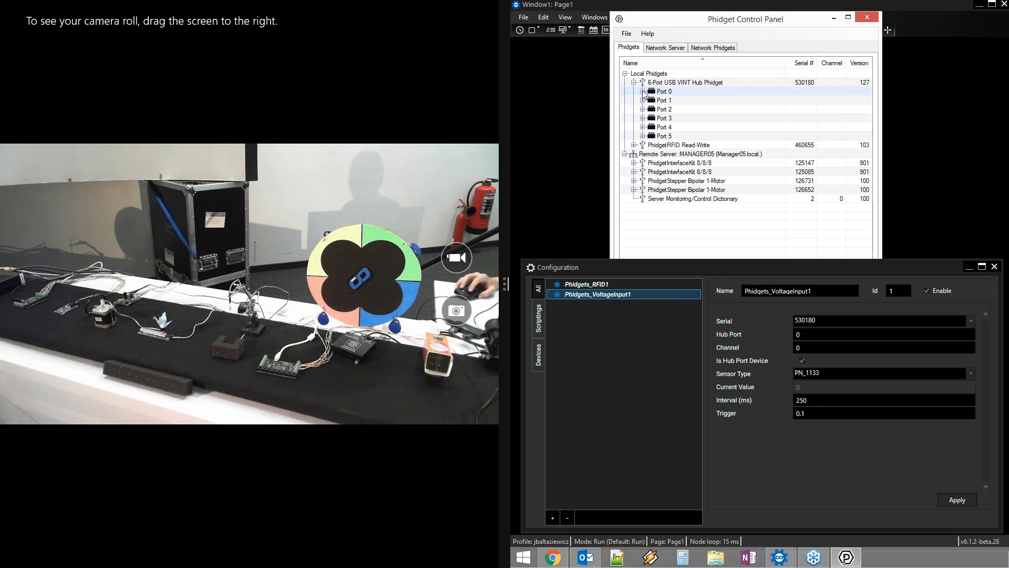
click(618, 321)
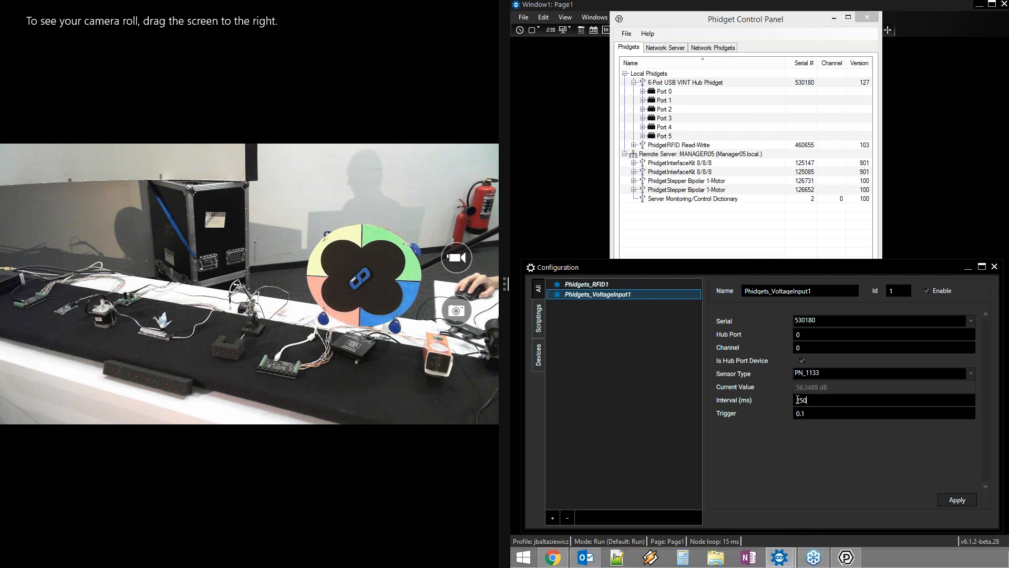
click(812, 412)
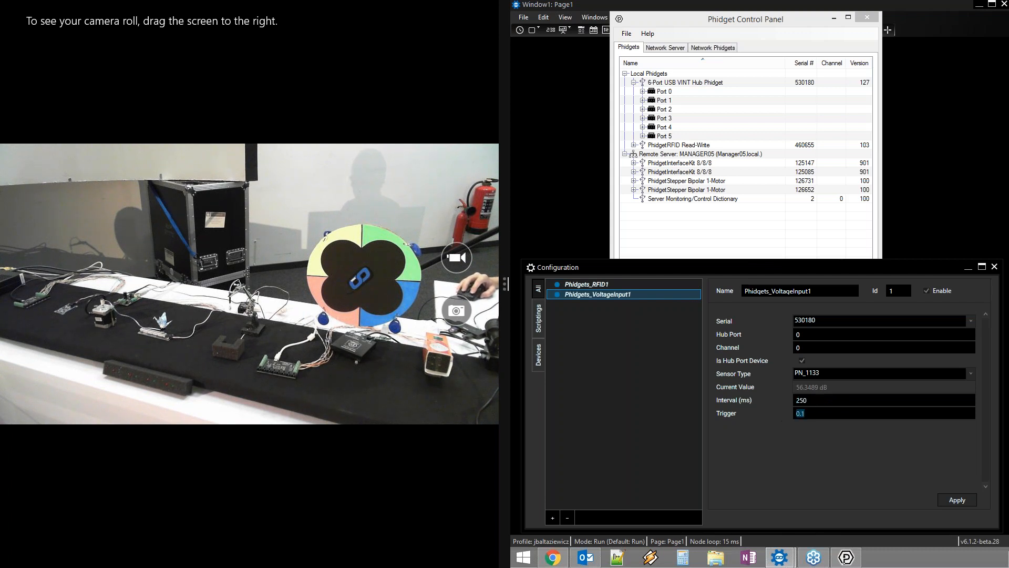
click(813, 400)
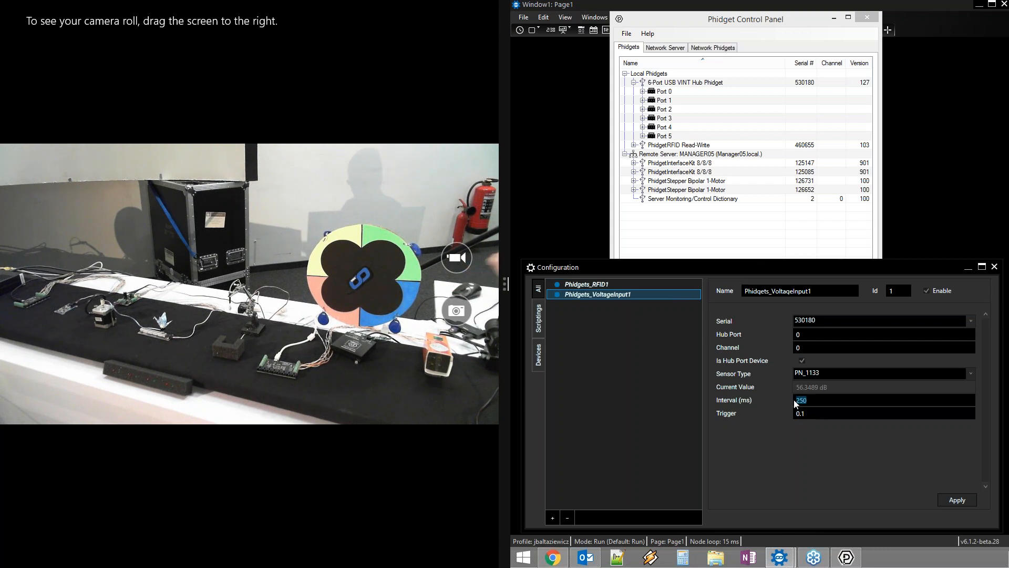
text(150)
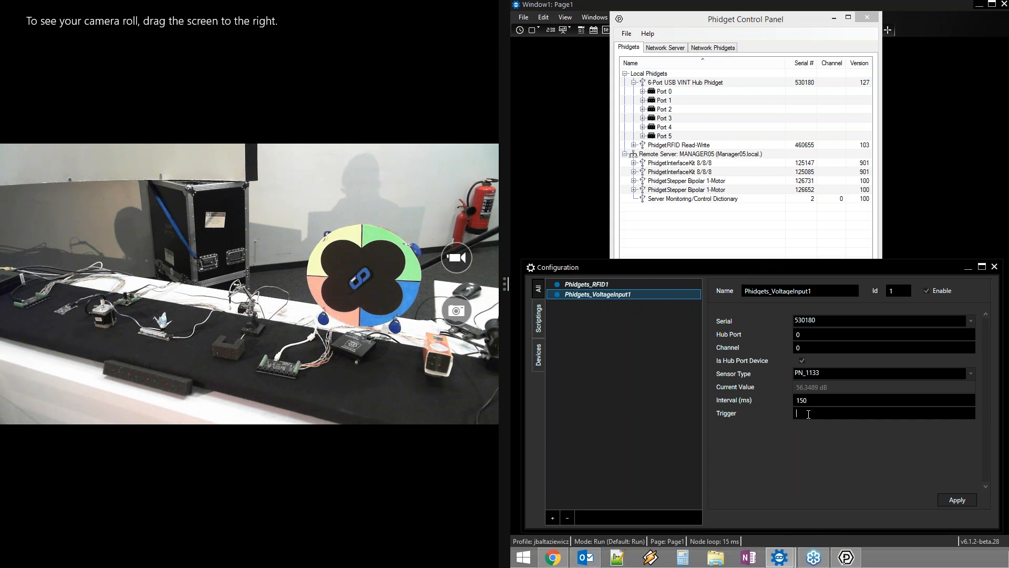
text(0.05)
click(957, 500)
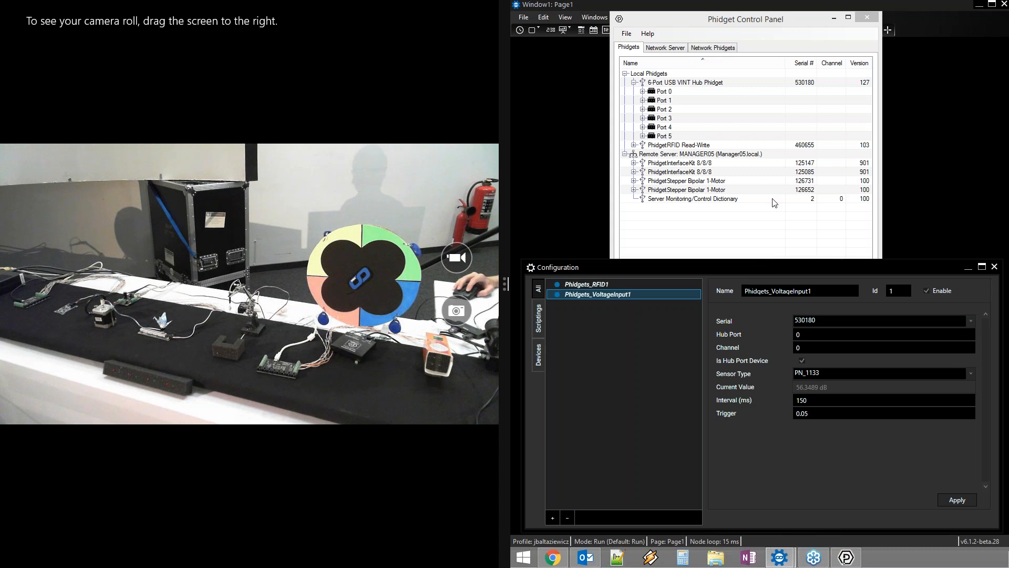
drag(767, 20, 1008, 105)
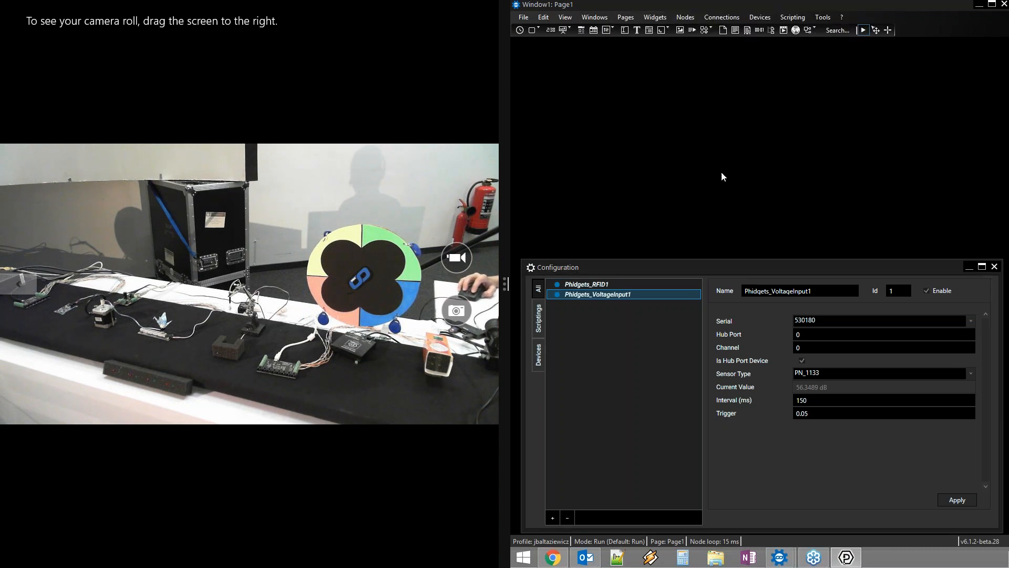
Draw a tall BarGraph widget near the page's top left
click(565, 32)
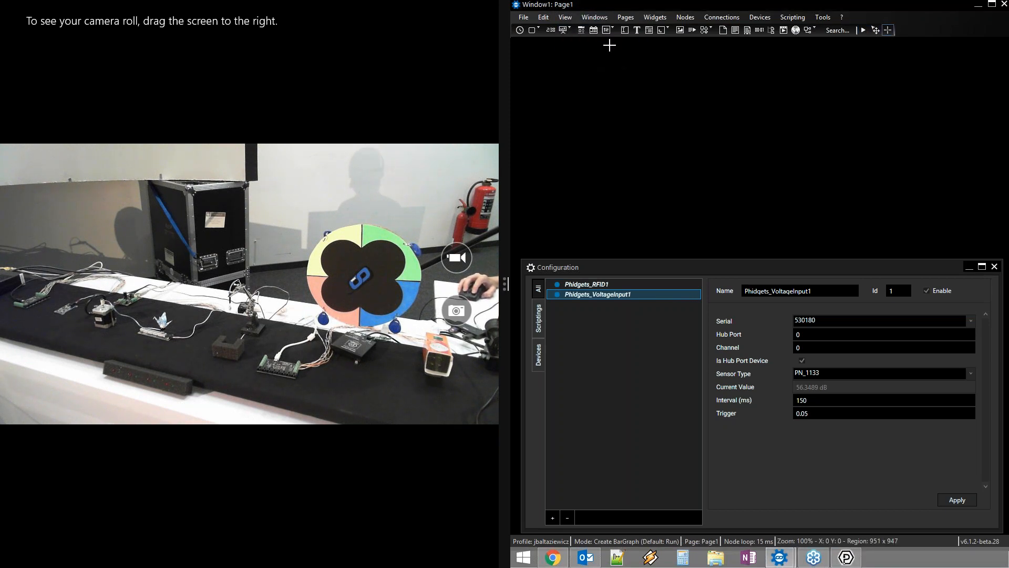
drag(624, 69, 642, 155)
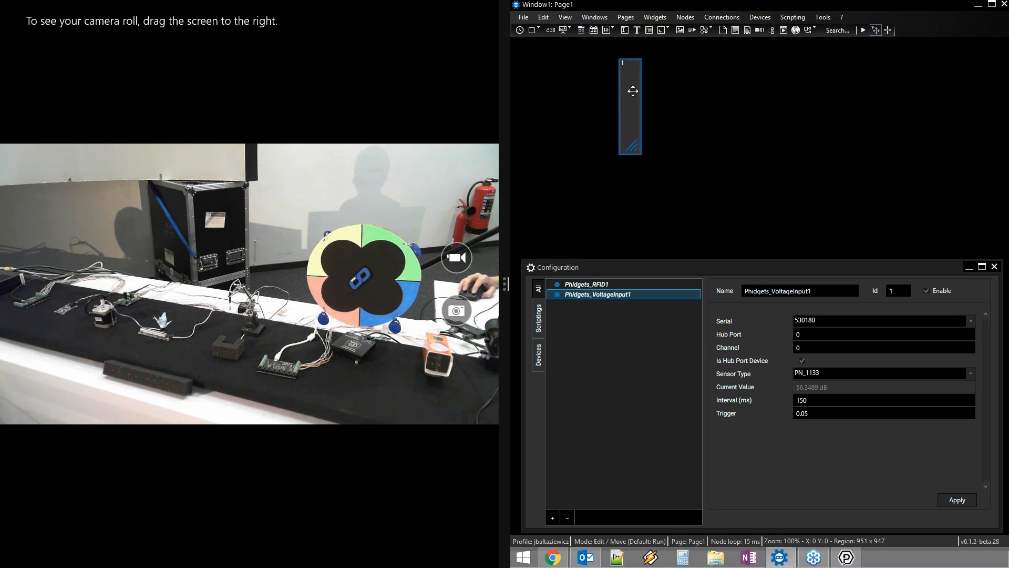
drag(660, 275, 662, 203)
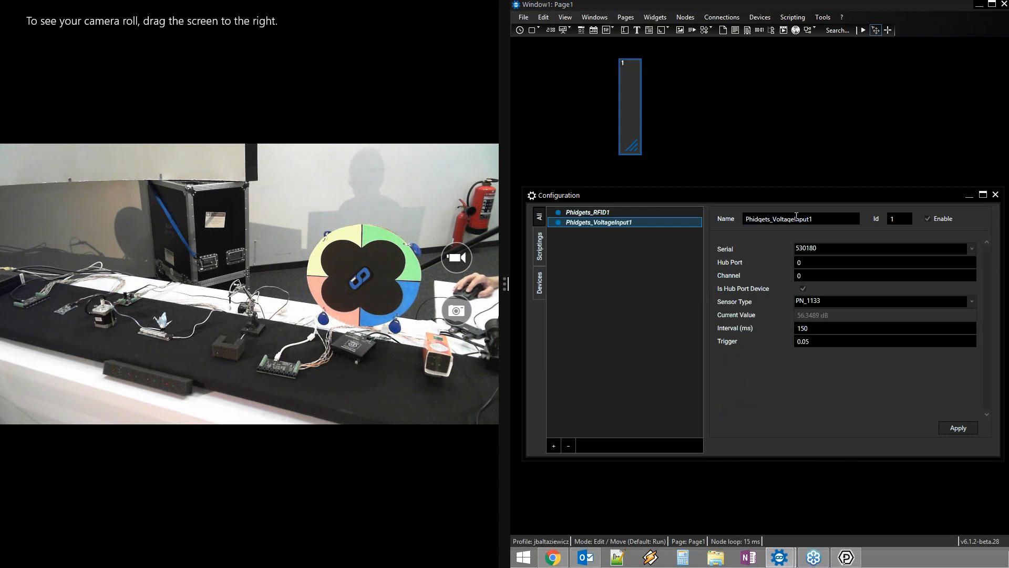
Rename the voltage input device to Phidgets_Sound and apply it
drag(821, 220, 776, 219)
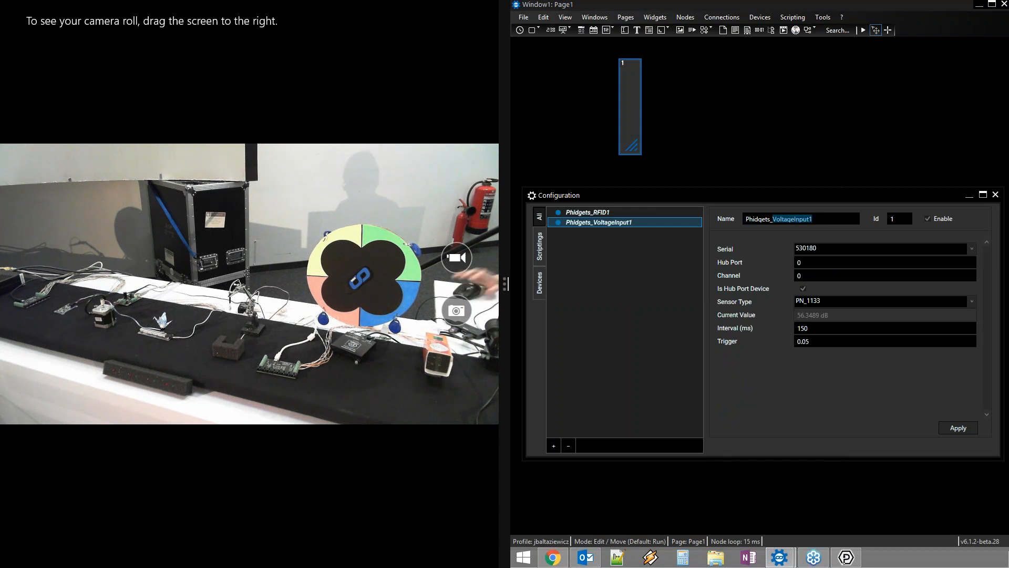
text(Sound)
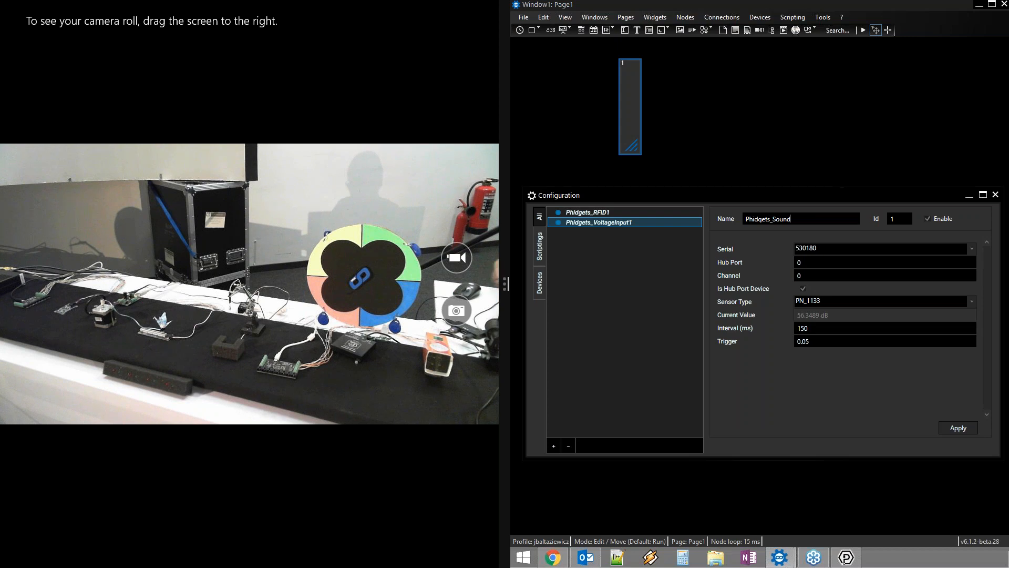
click(958, 427)
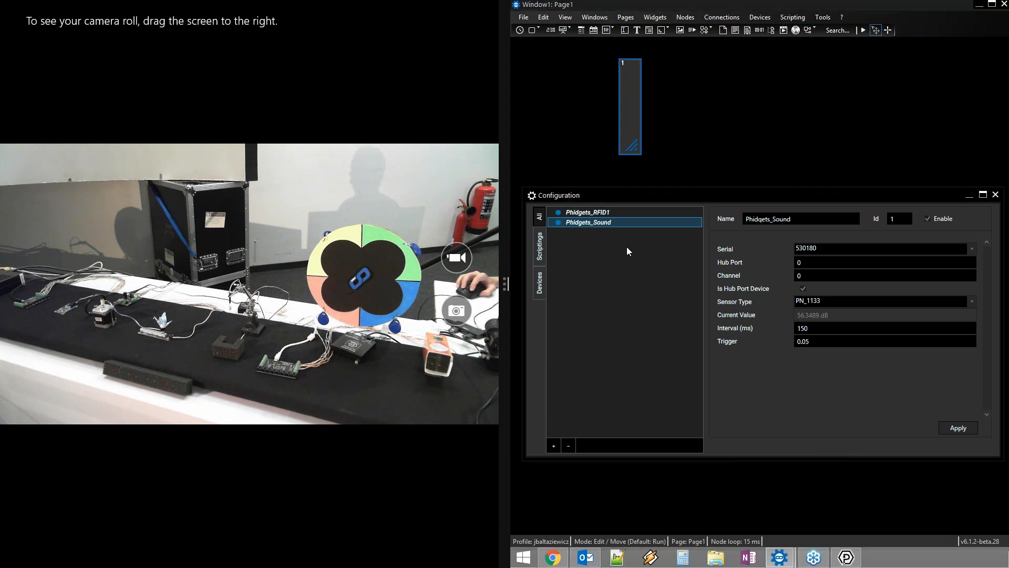
Browse Nodes > Input > Devices without adding anything, then bring up the addable device types list
click(682, 19)
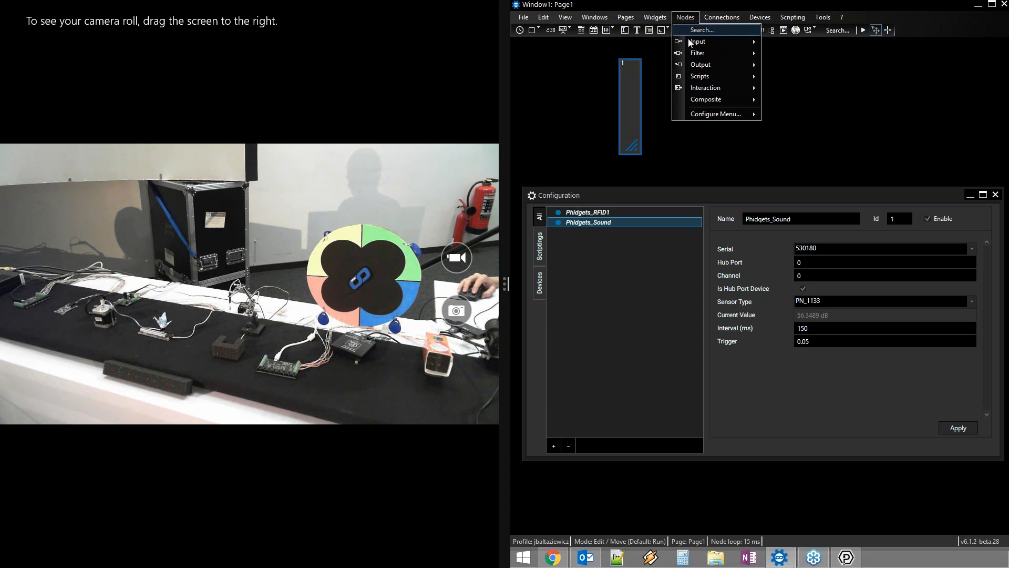
mouse_move(695, 41)
mouse_move(798, 55)
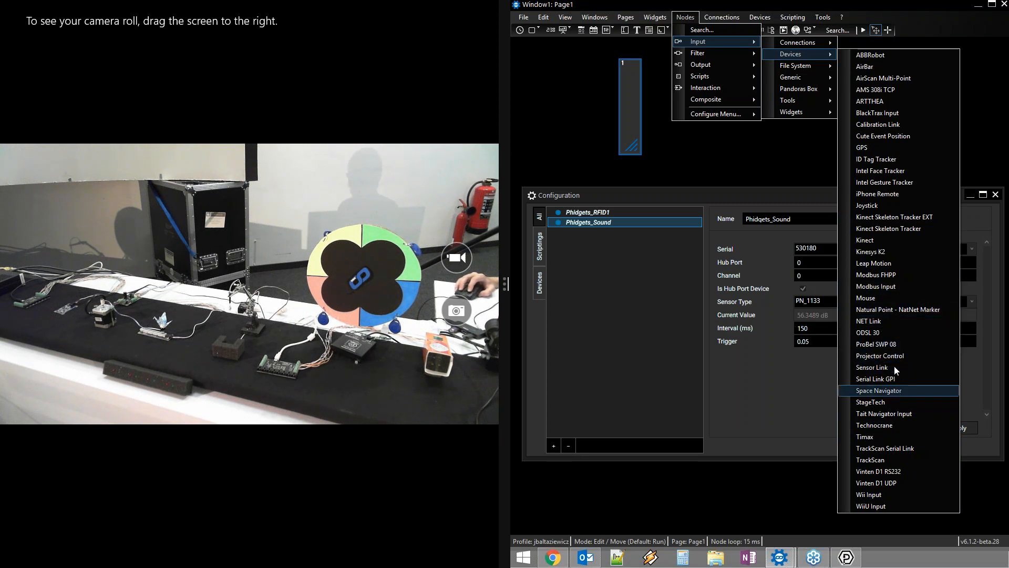
click(620, 347)
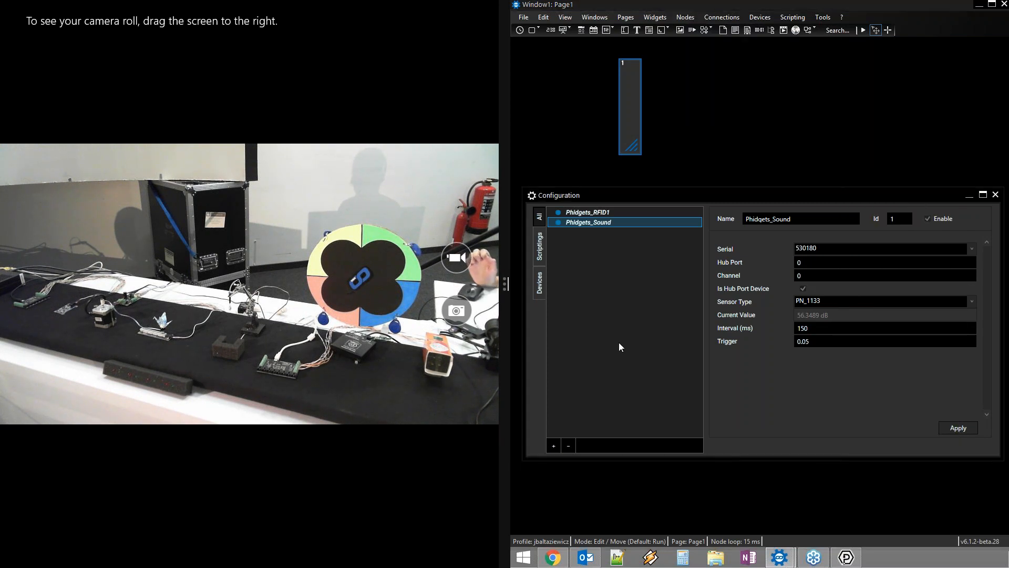
click(554, 446)
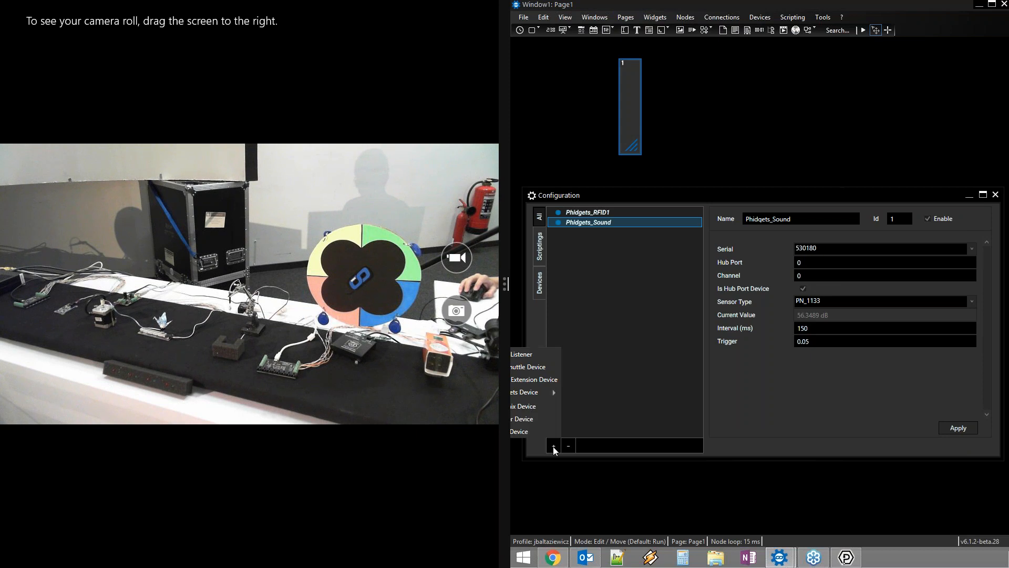
Add an event listener named PH_sound that fires on Phidgets_Sound.Value
click(544, 358)
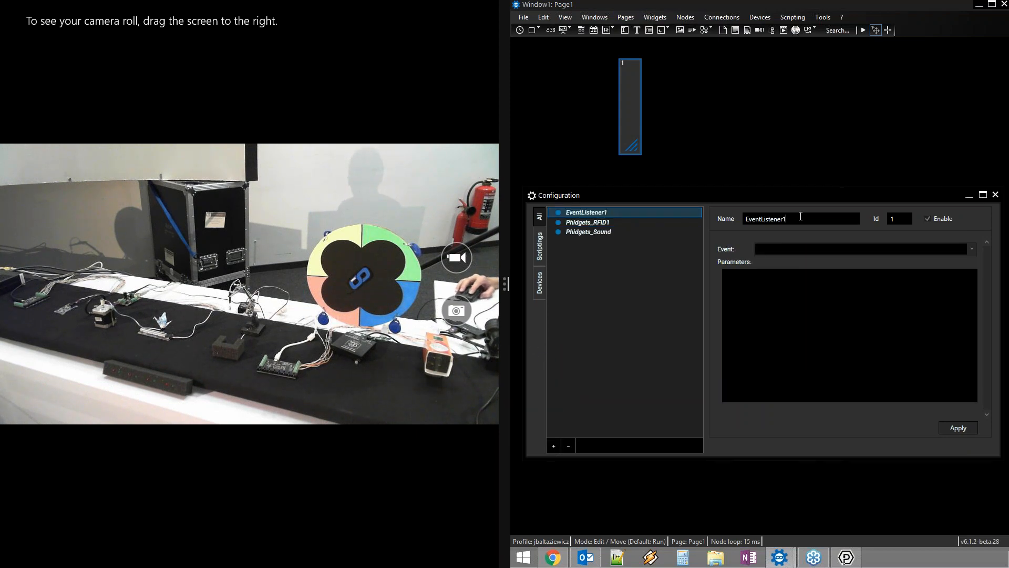
drag(791, 218, 728, 219)
text(PH_sound)
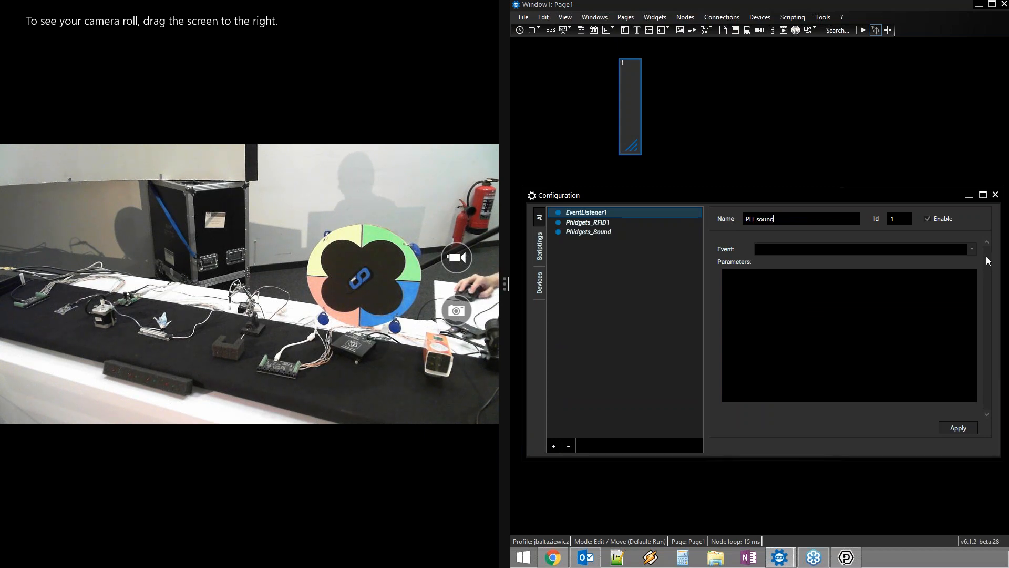
click(972, 250)
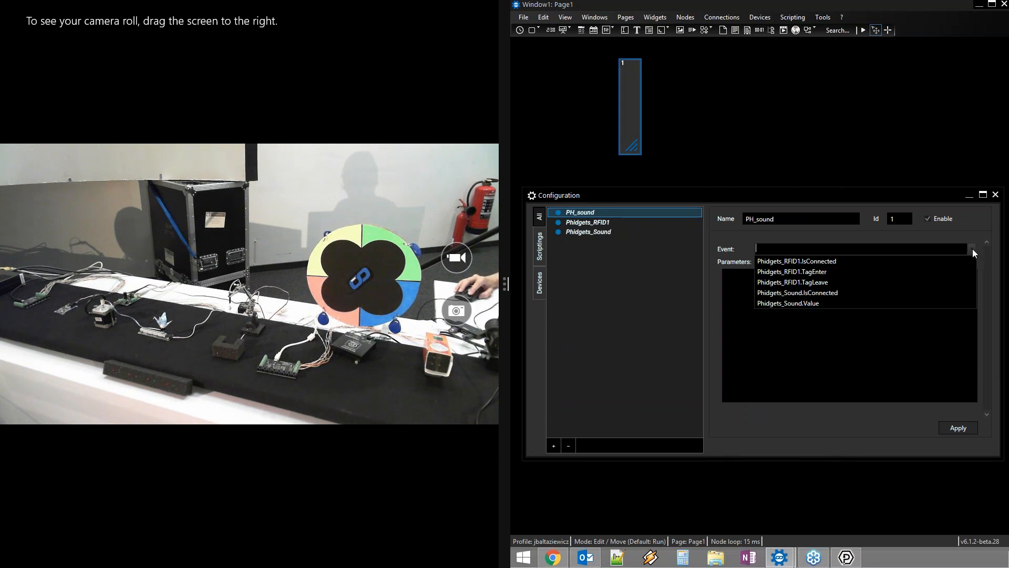
click(786, 304)
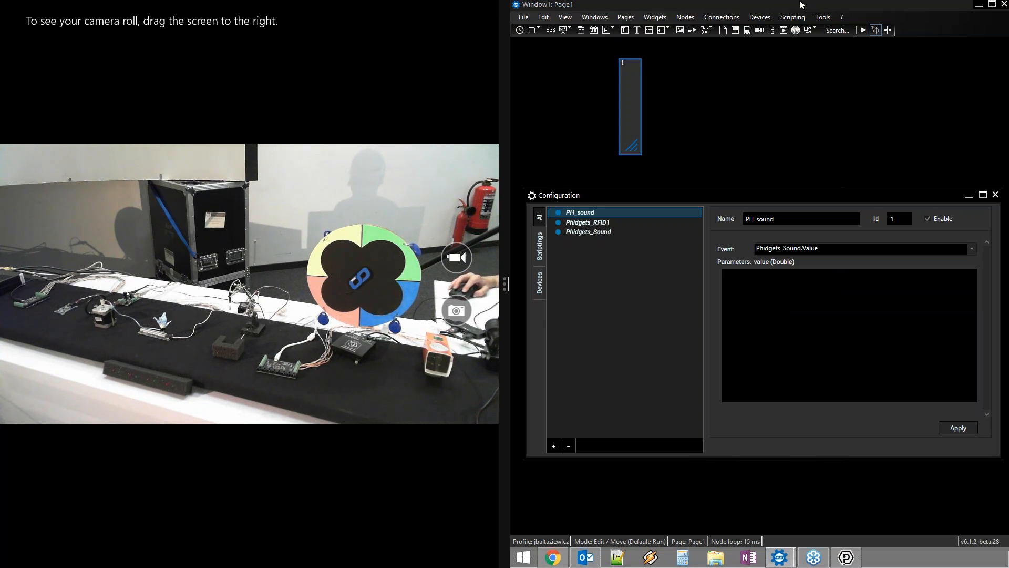
click(792, 17)
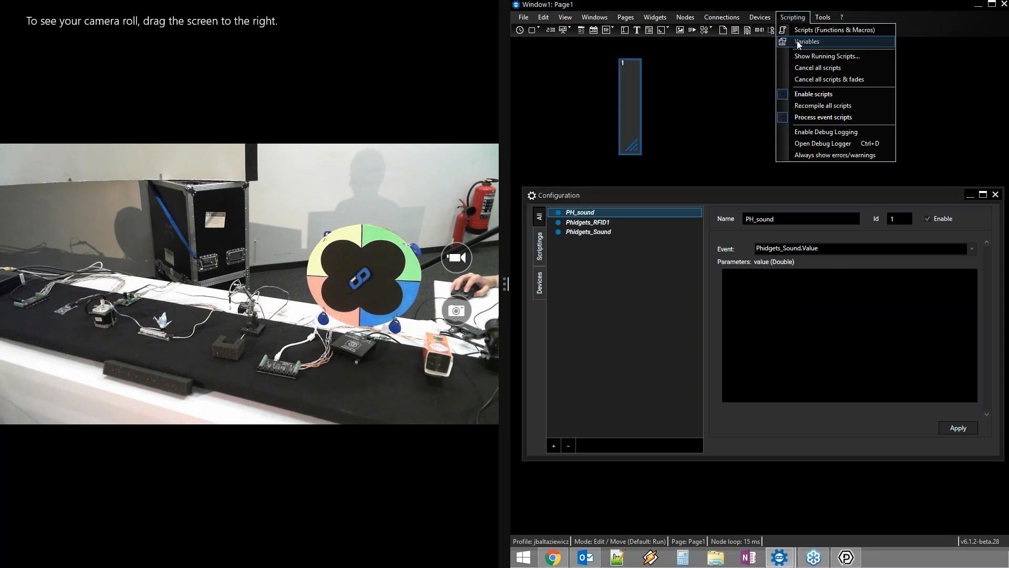
Create a Double variable named volume with initial value 0 in the Variable List
click(797, 41)
right_click(754, 297)
mouse_move(785, 319)
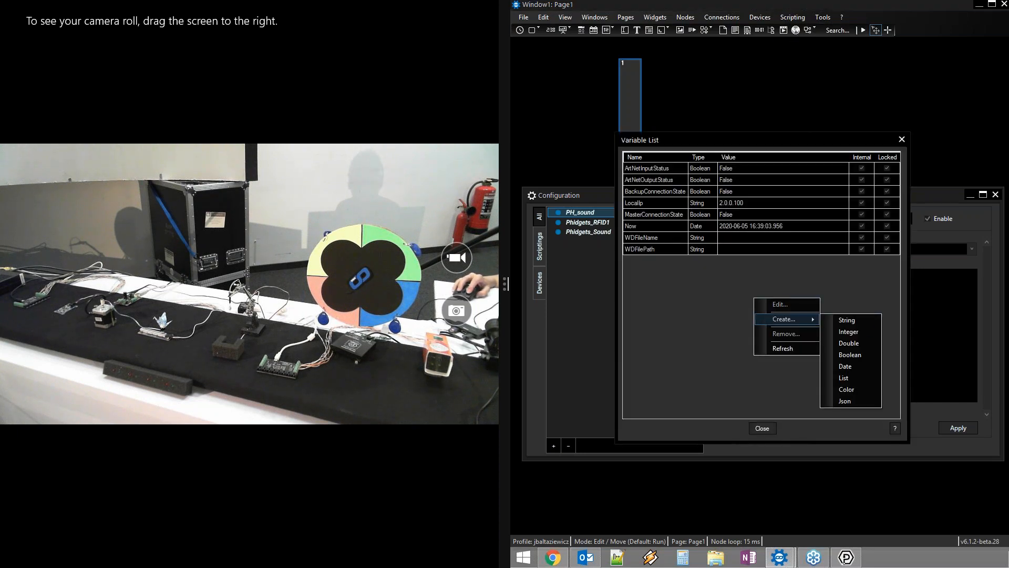
click(862, 342)
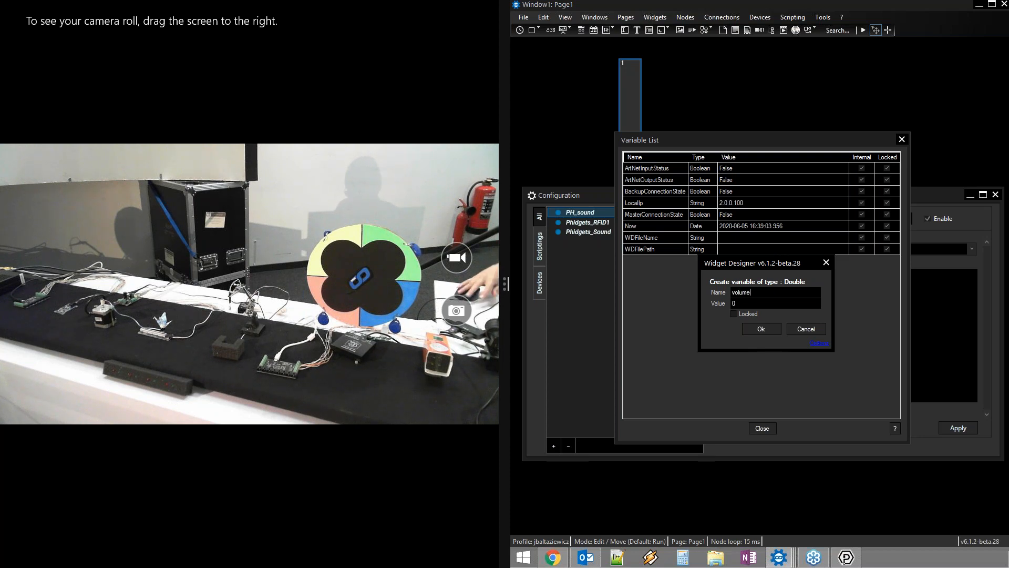
click(767, 329)
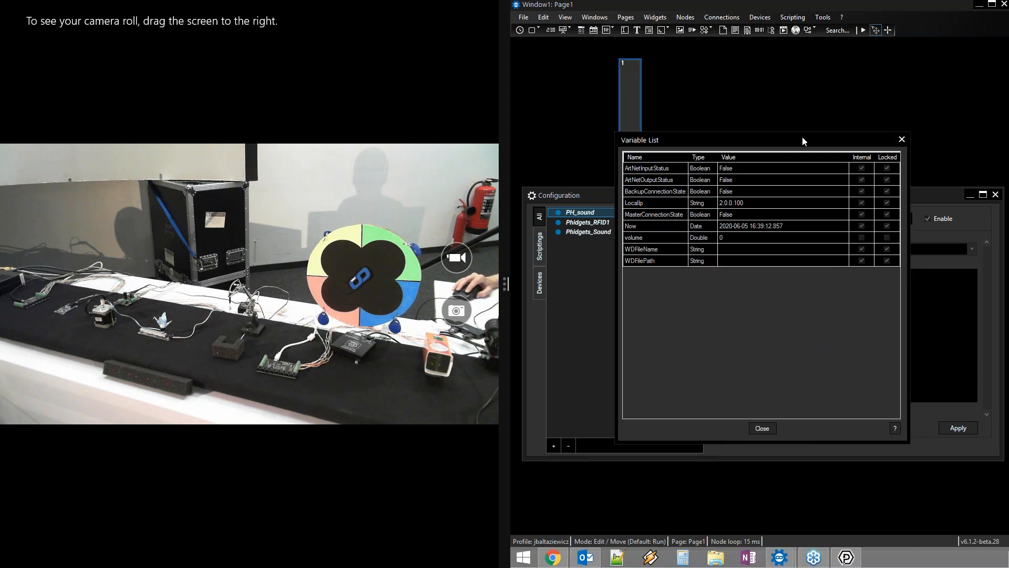
Write the PH_sound script line volume = value using autocomplete suggestions
click(901, 140)
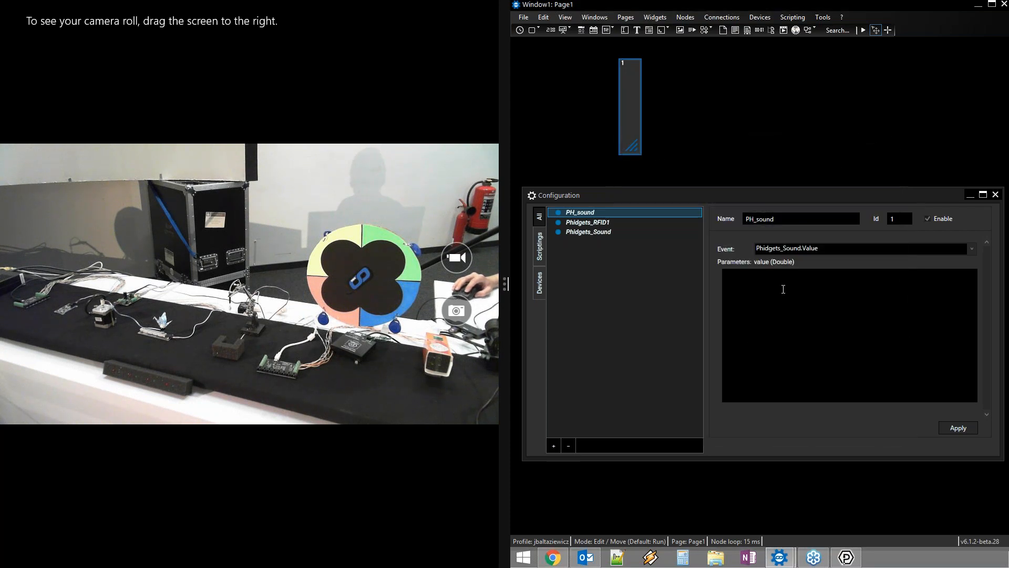
click(784, 289)
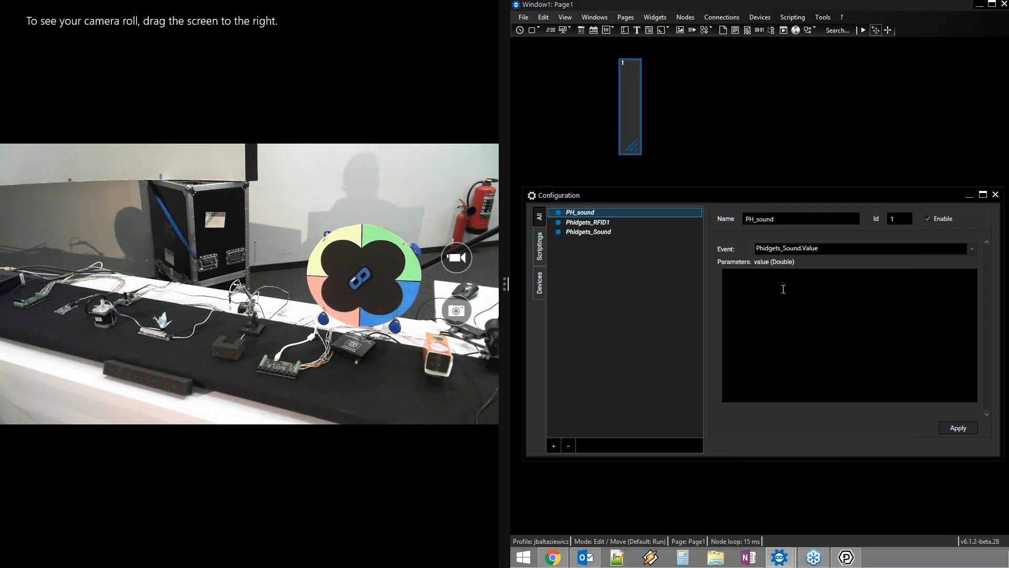
text(volu)
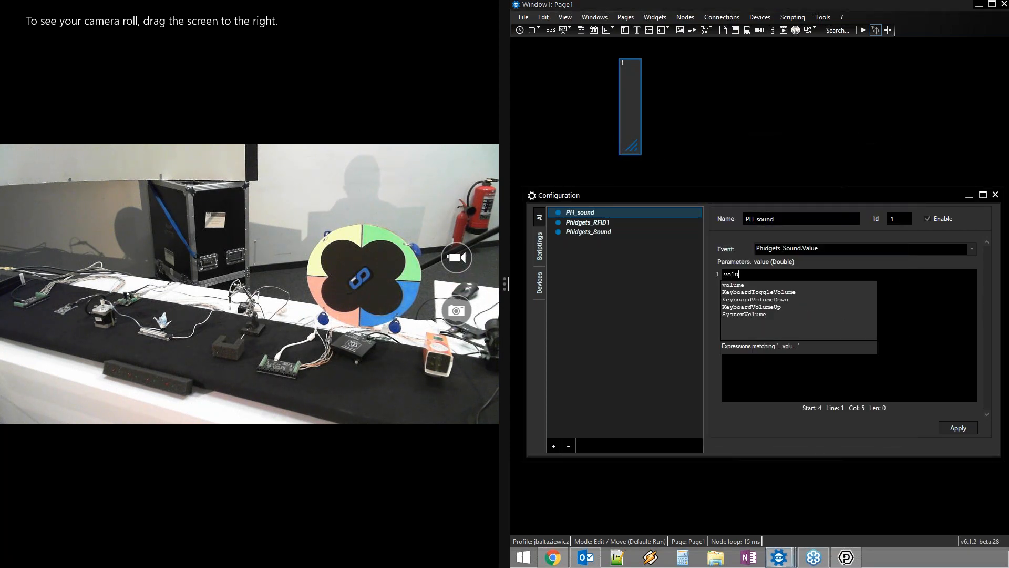
key(Down)
key(Return)
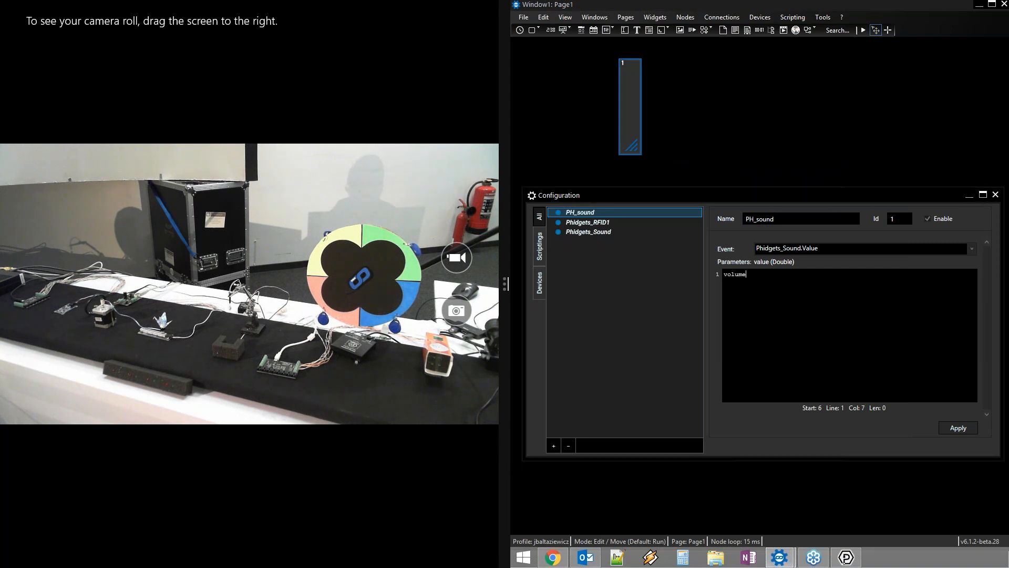
text(= va)
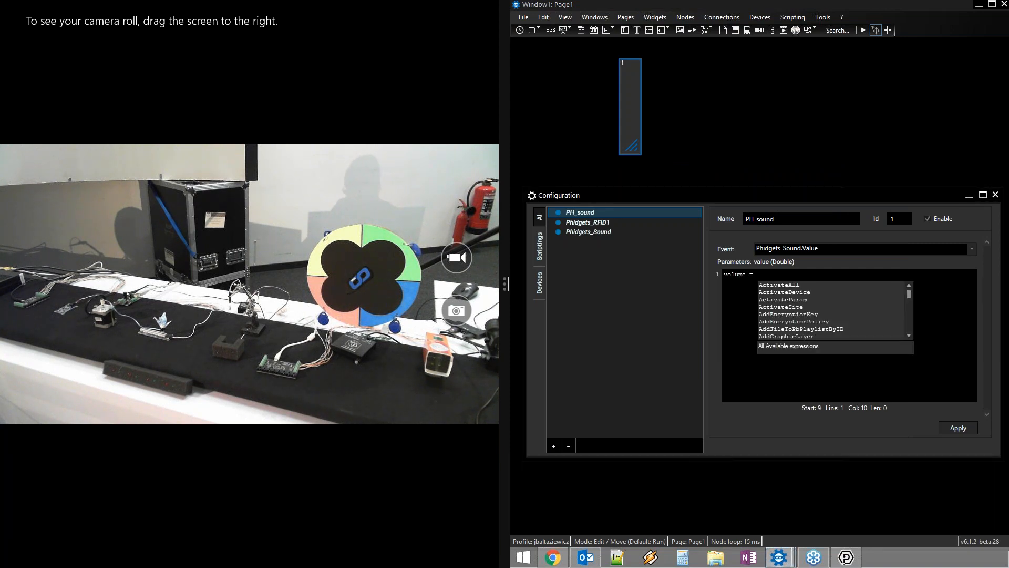
key(Down)
key(Return)
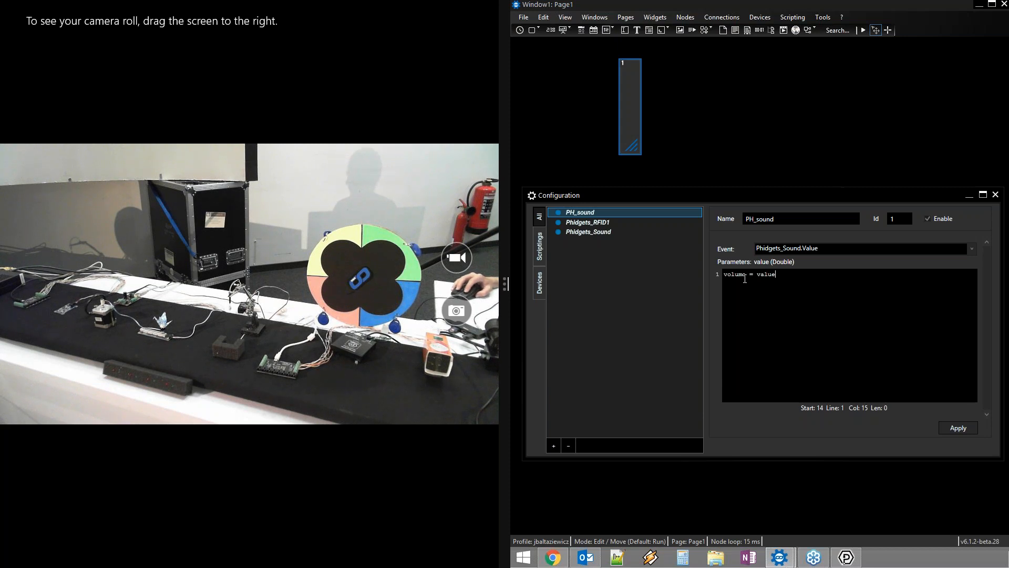
key(ctrl+a)
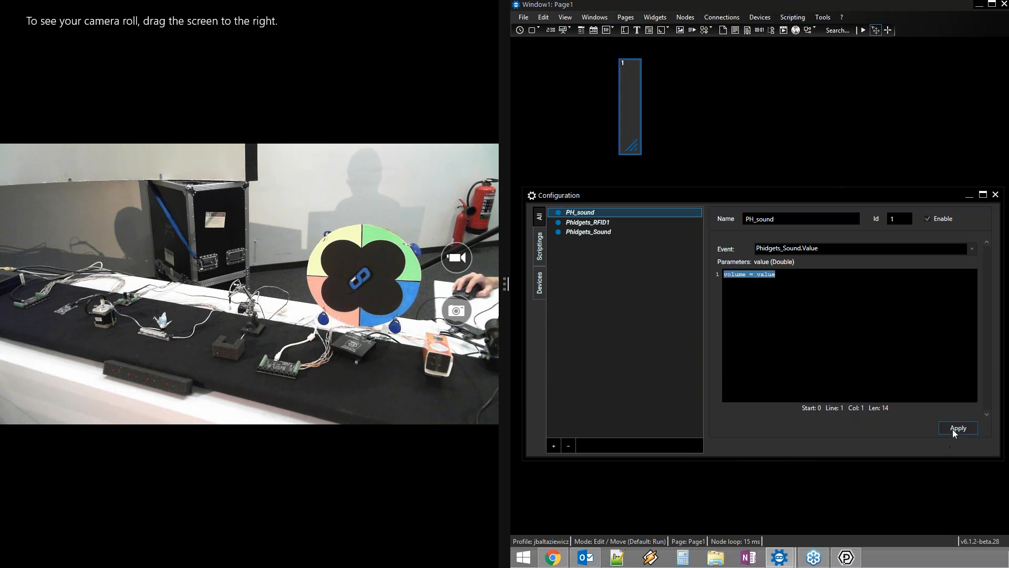
drag(691, 194, 687, 257)
Create a Bar Graph Output node for the bar graph and place it below
right_click(631, 102)
mouse_move(686, 120)
click(823, 122)
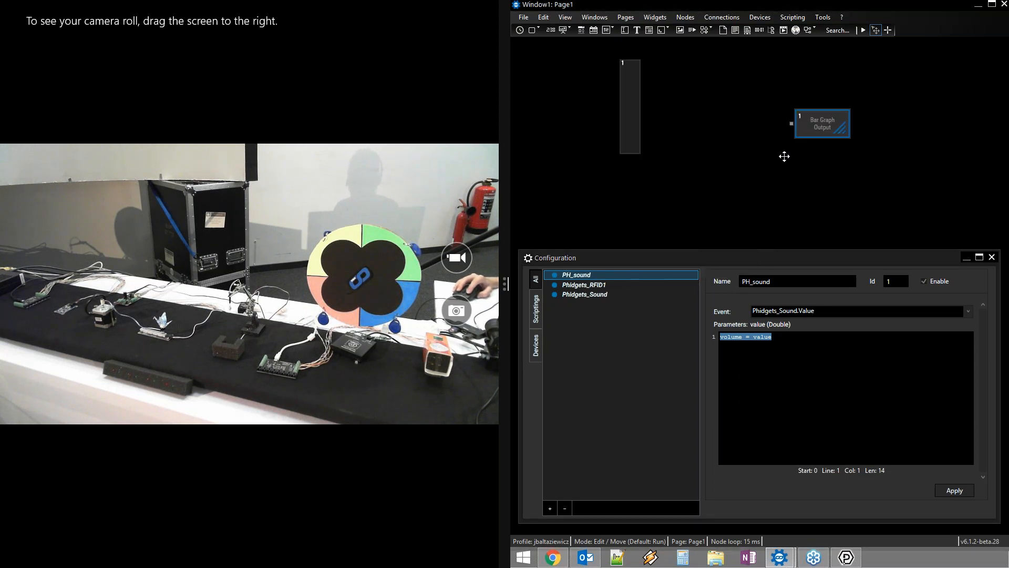
click(675, 200)
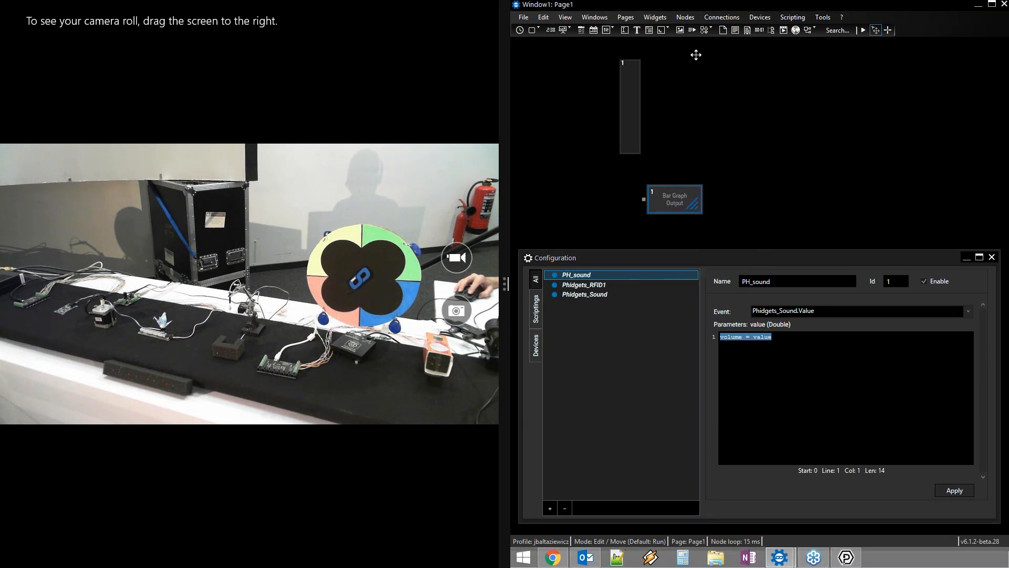
Add a Generic Variable node left of Bar Graph Output and wire it in
click(685, 17)
mouse_move(699, 41)
mouse_move(792, 42)
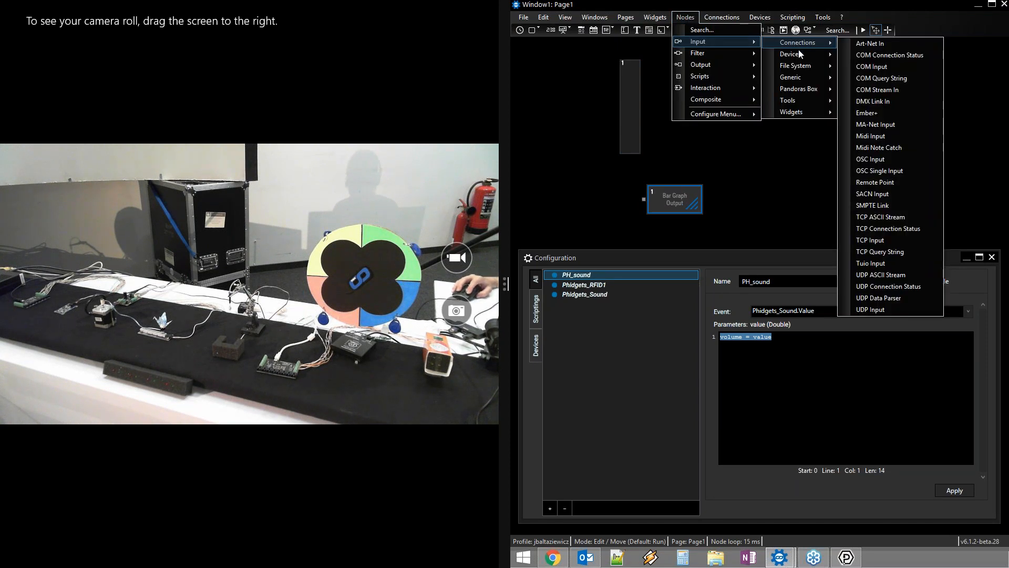
mouse_move(815, 110)
mouse_move(822, 77)
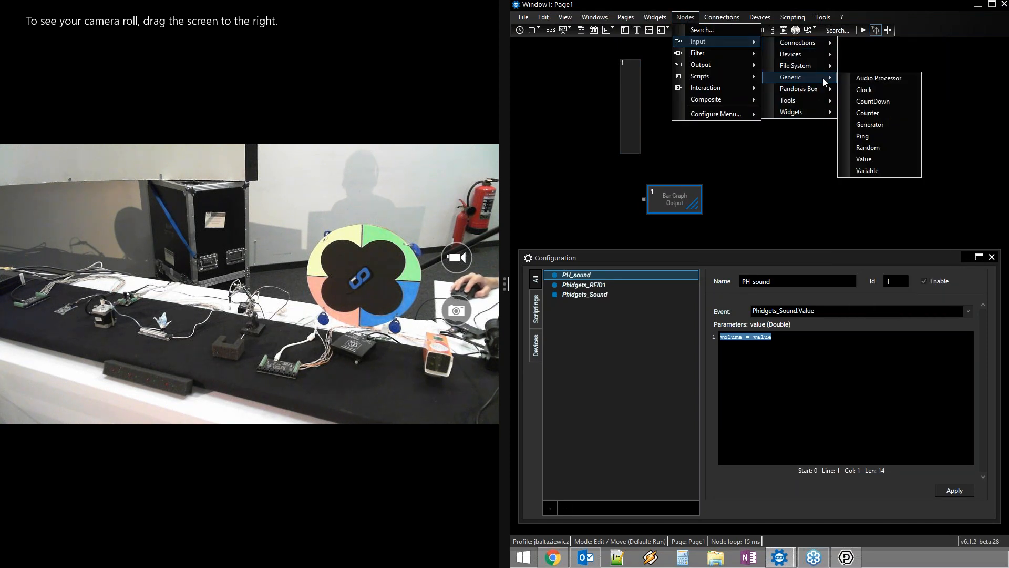
click(875, 173)
click(564, 191)
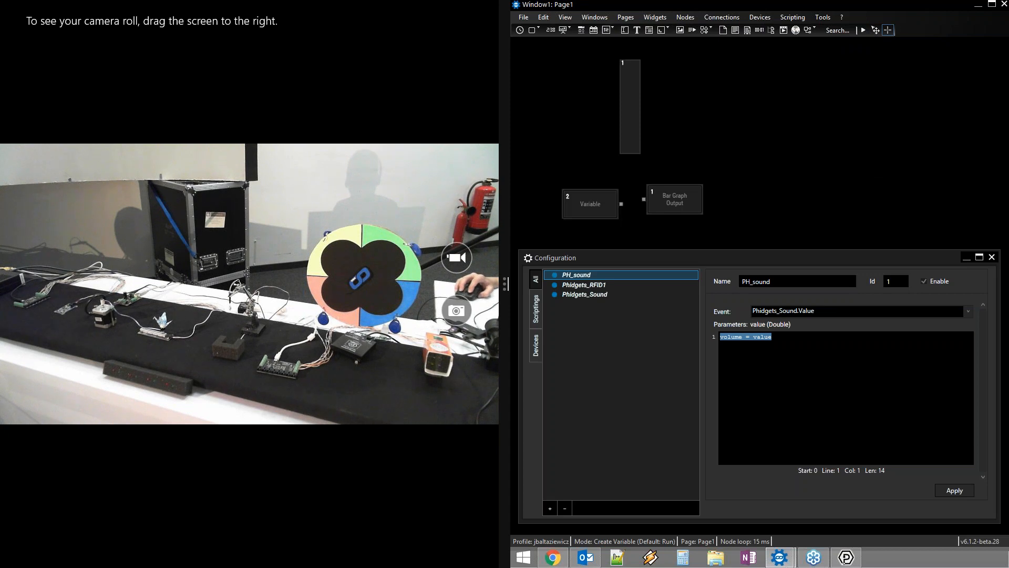
drag(621, 204, 661, 200)
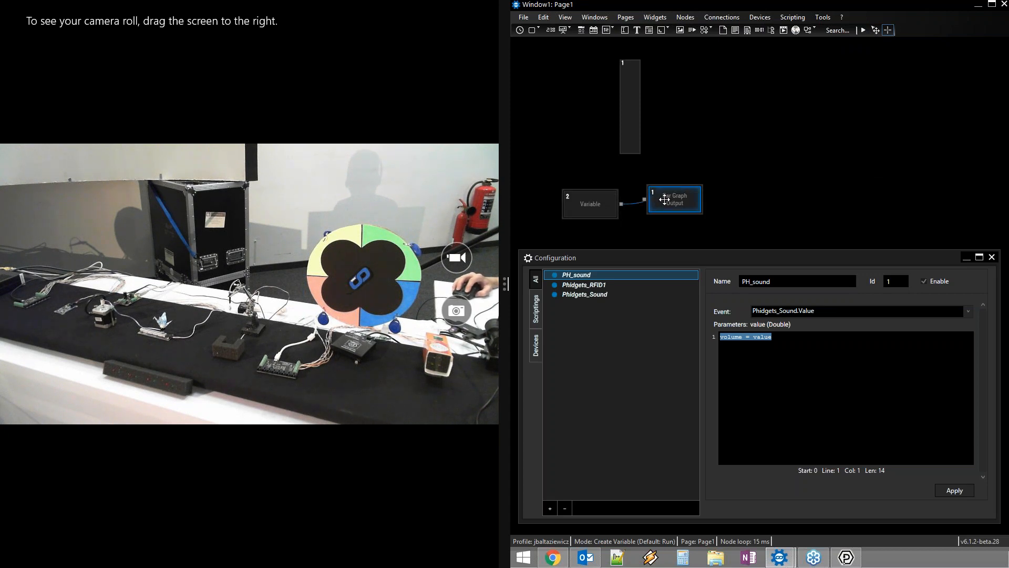
right_click(568, 203)
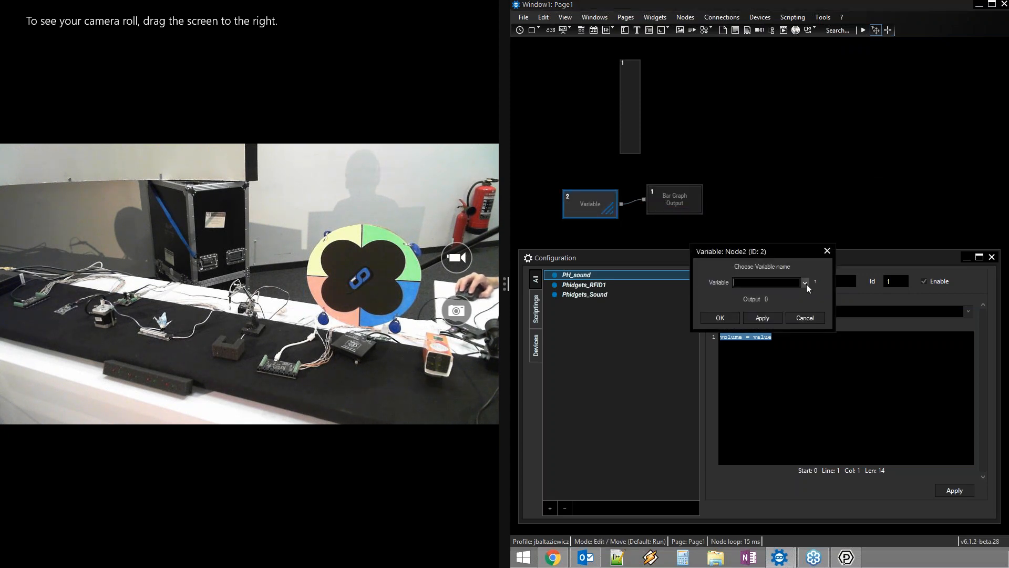
Make the Variable node read volume and set Bar Graph Output's Value to 2 Value
click(805, 282)
click(773, 348)
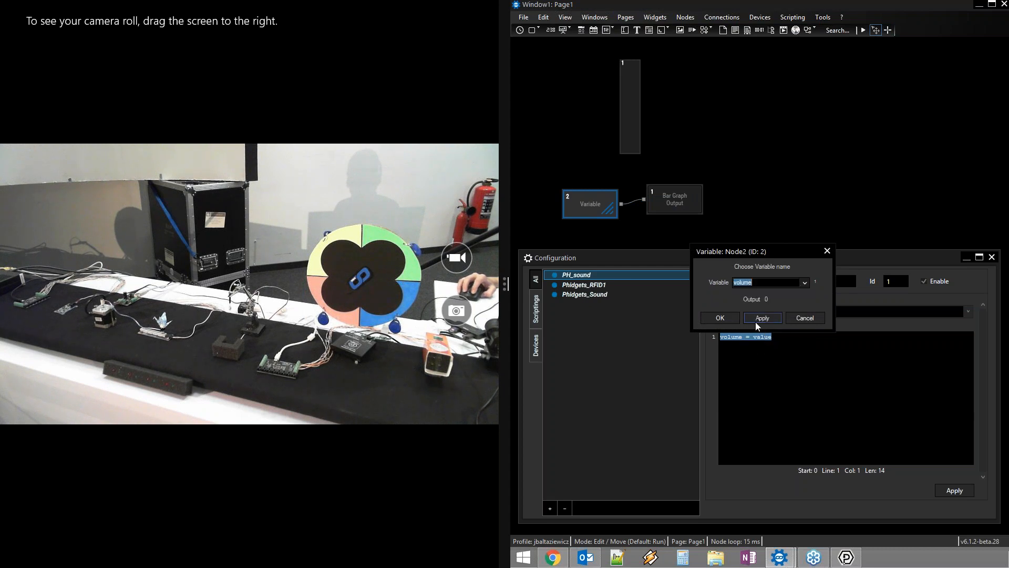
right_click(678, 198)
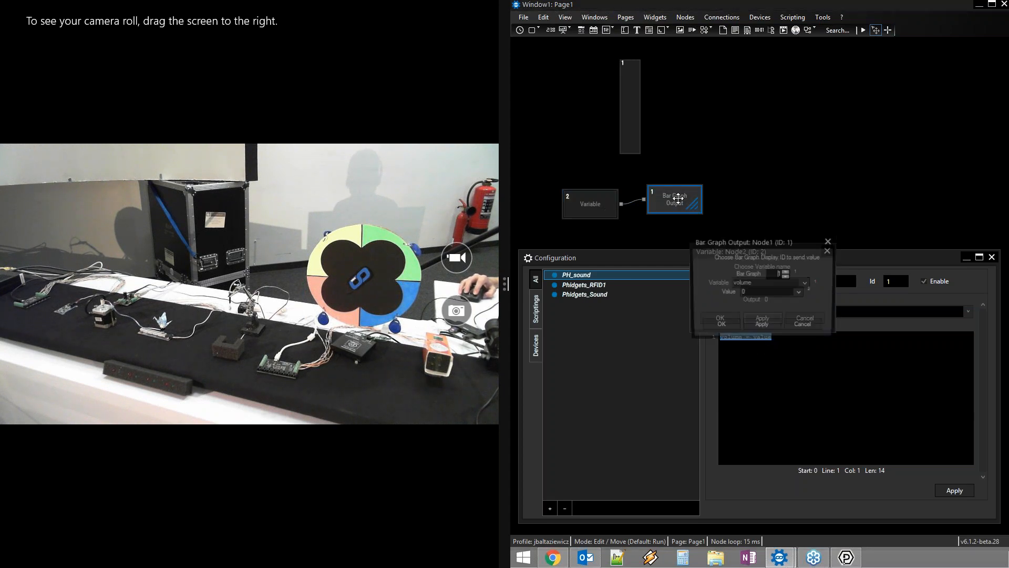
click(800, 292)
click(792, 303)
click(775, 327)
Confirm both node dialogs so the bar graph fills with the live sound level
drag(788, 245, 915, 140)
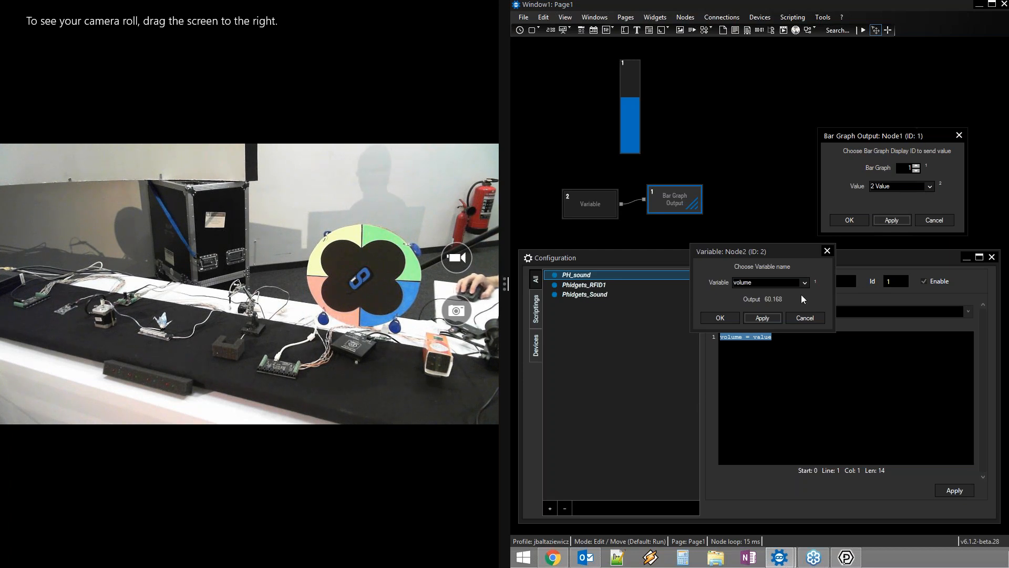
click(724, 320)
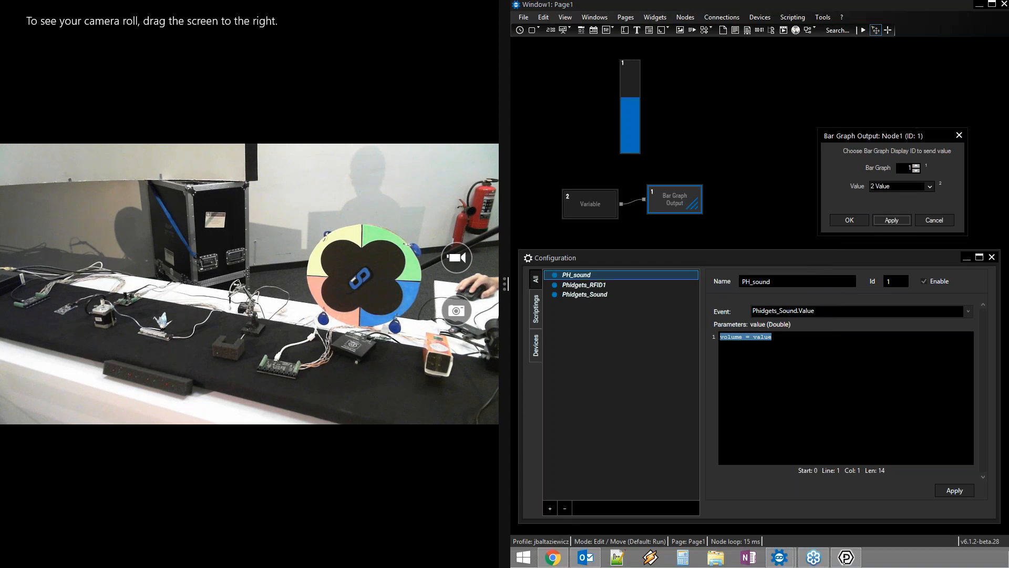
click(857, 219)
click(605, 201)
drag(605, 200, 606, 201)
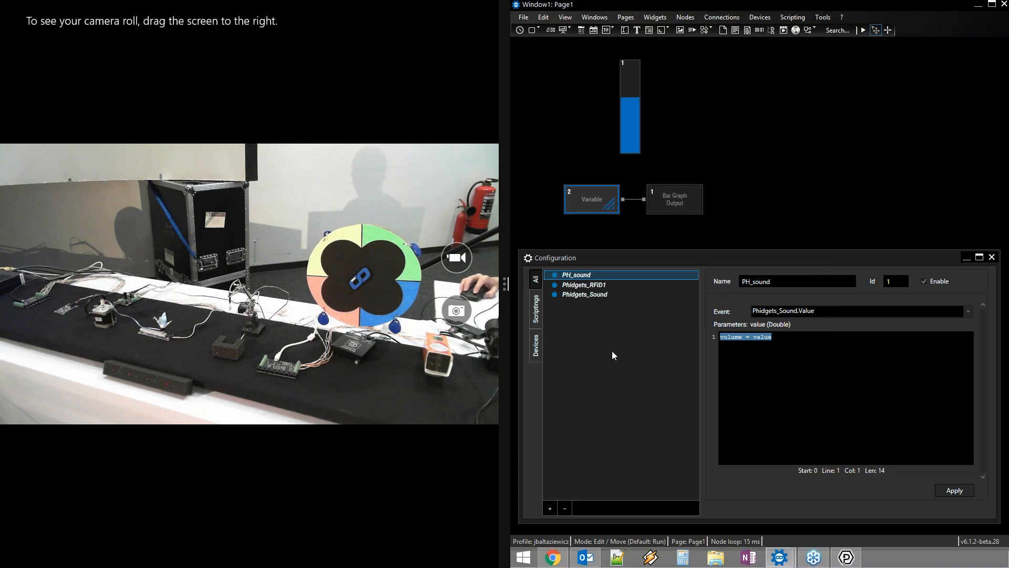
click(595, 295)
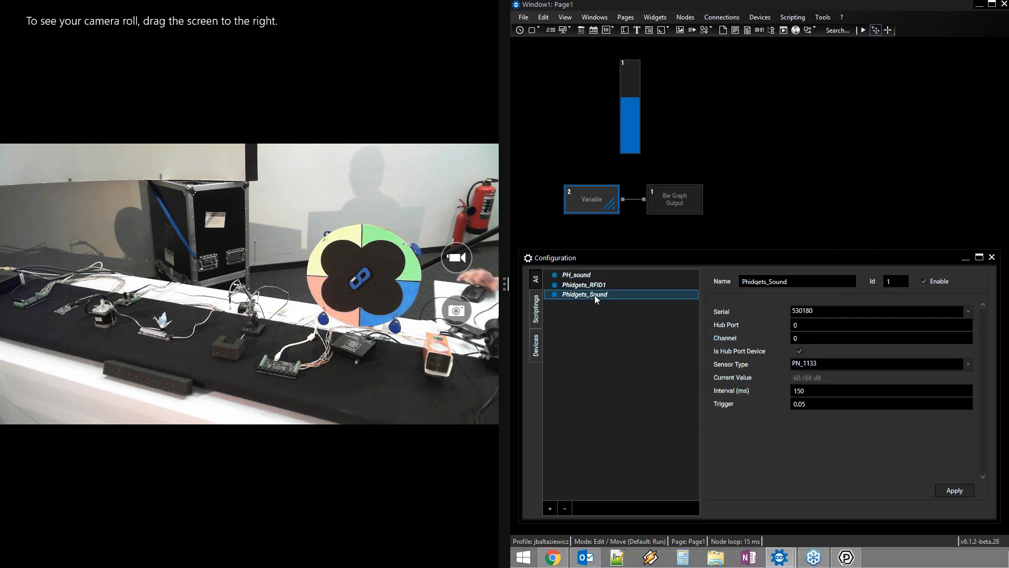
click(585, 277)
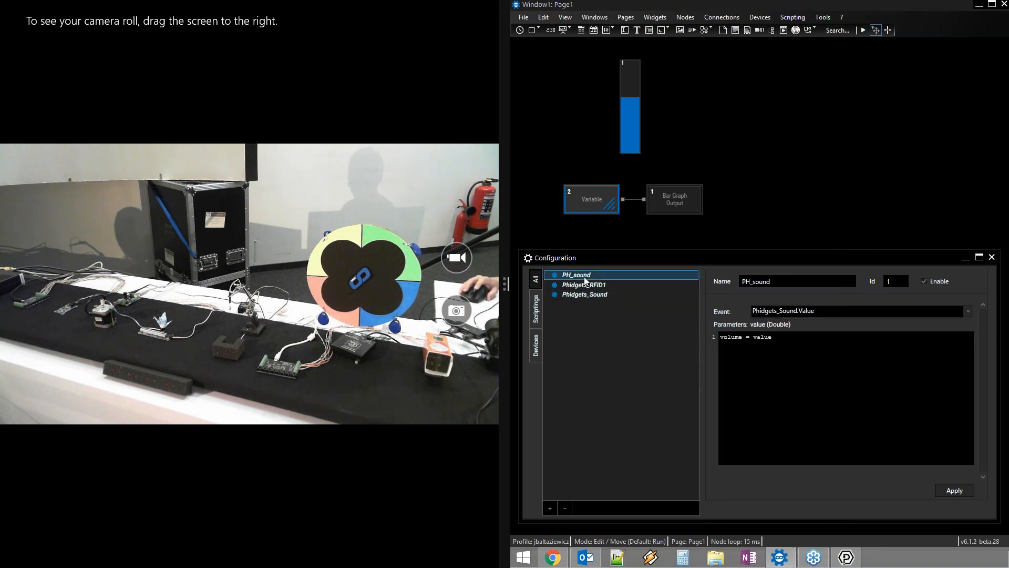
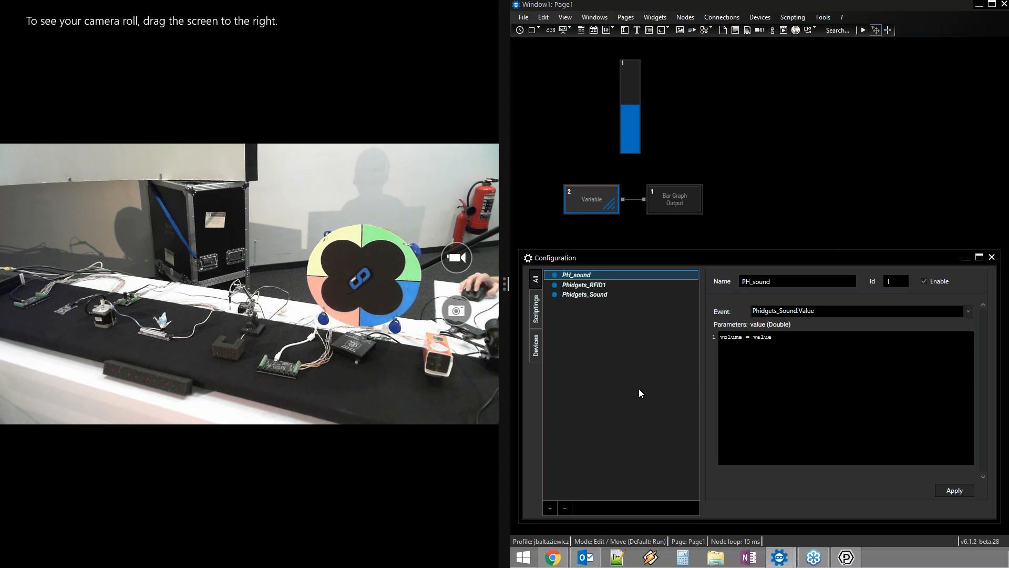
Add the line BarGraph1.Value = value to the PH_sound script using autocomplete
click(800, 356)
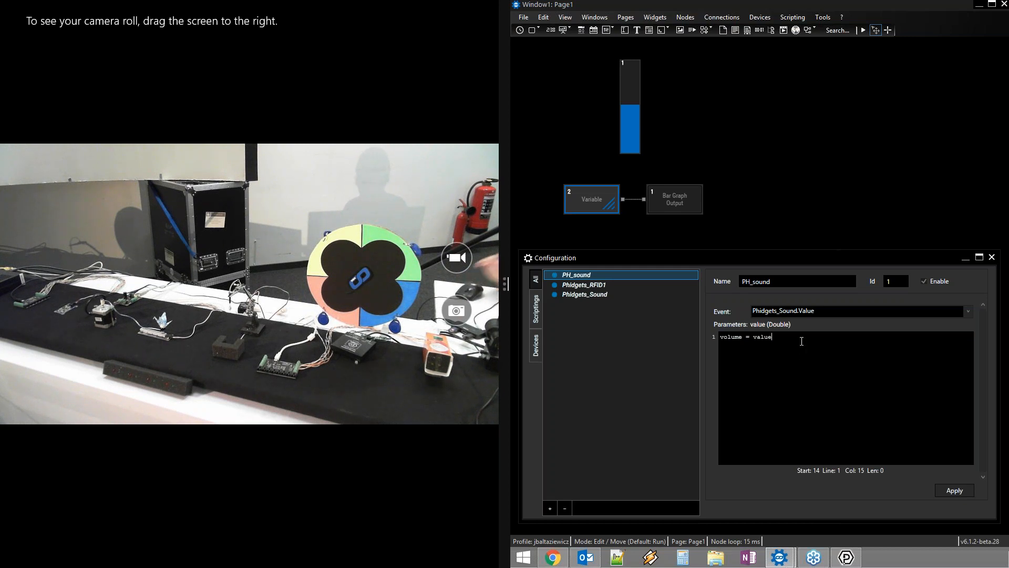
key(Return)
text(b)
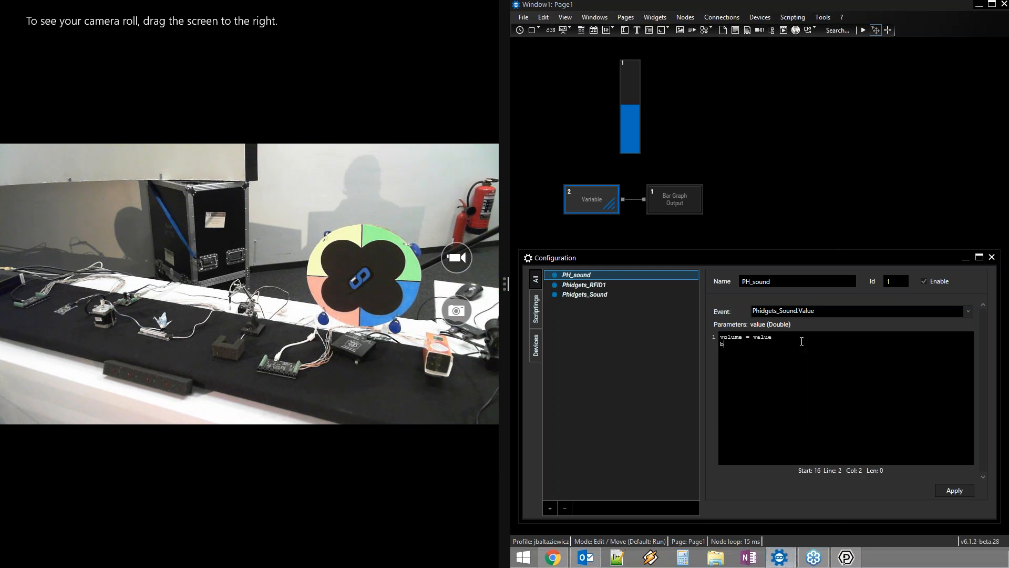
text(arg.)
key(Down)
key(Down)
key(Down)
key(Down)
key(Down)
key(Down)
key(Down)
key(Down)
key(Down)
key(Down)
key(Down)
key(Down)
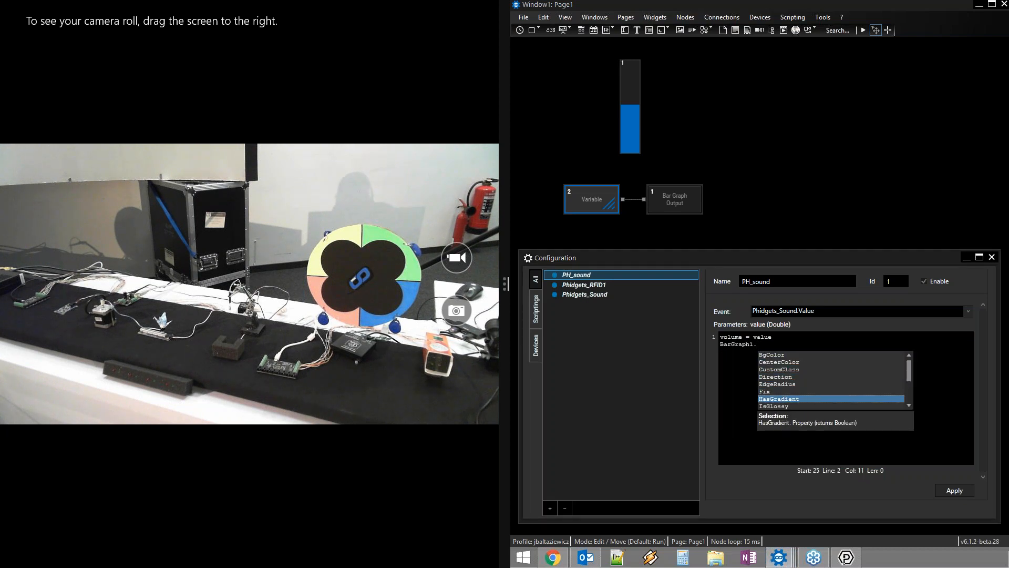
key(Down)
key(Down)
key(Down)
key(Up)
key(Return)
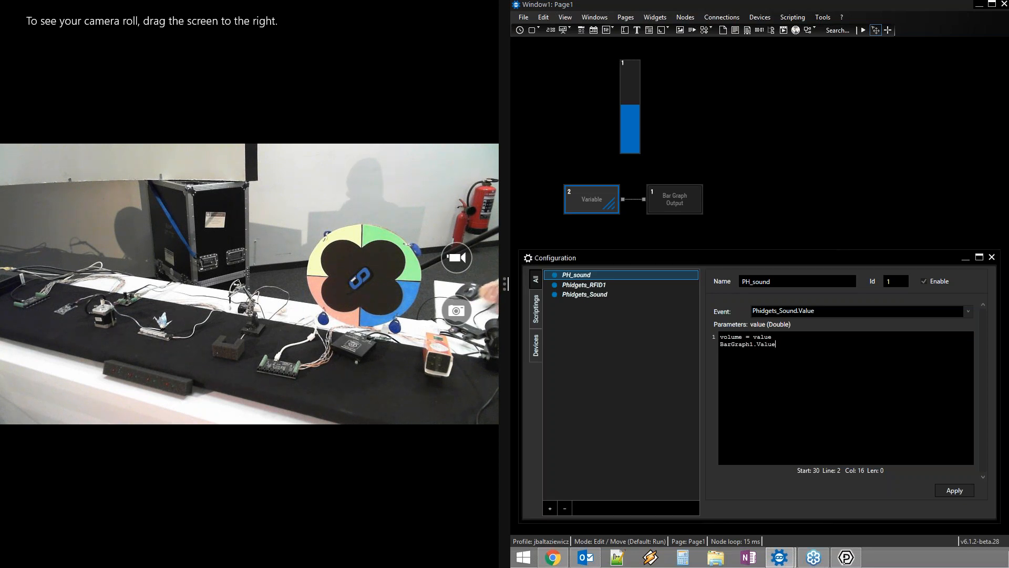
text(= va)
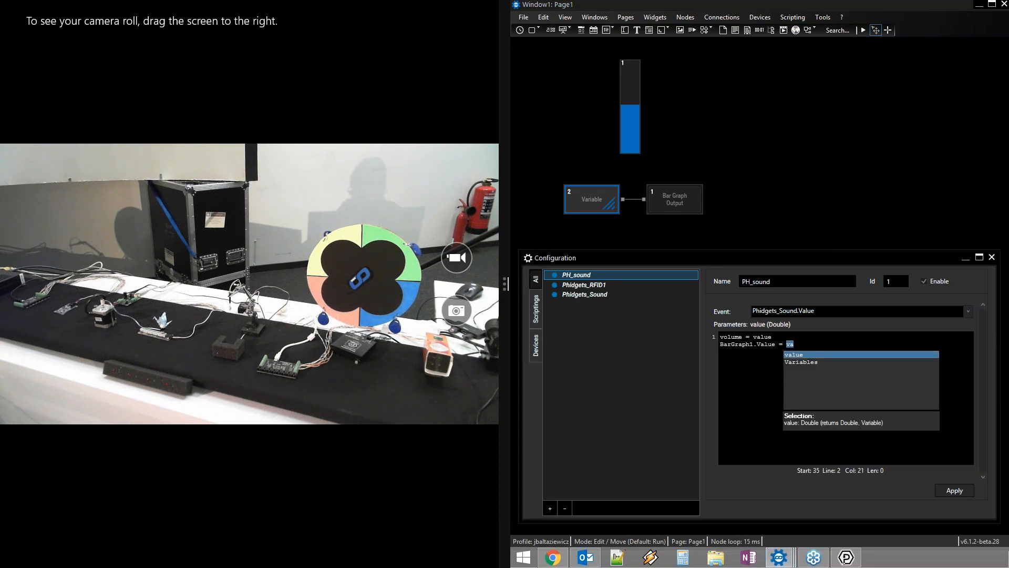
key(Return)
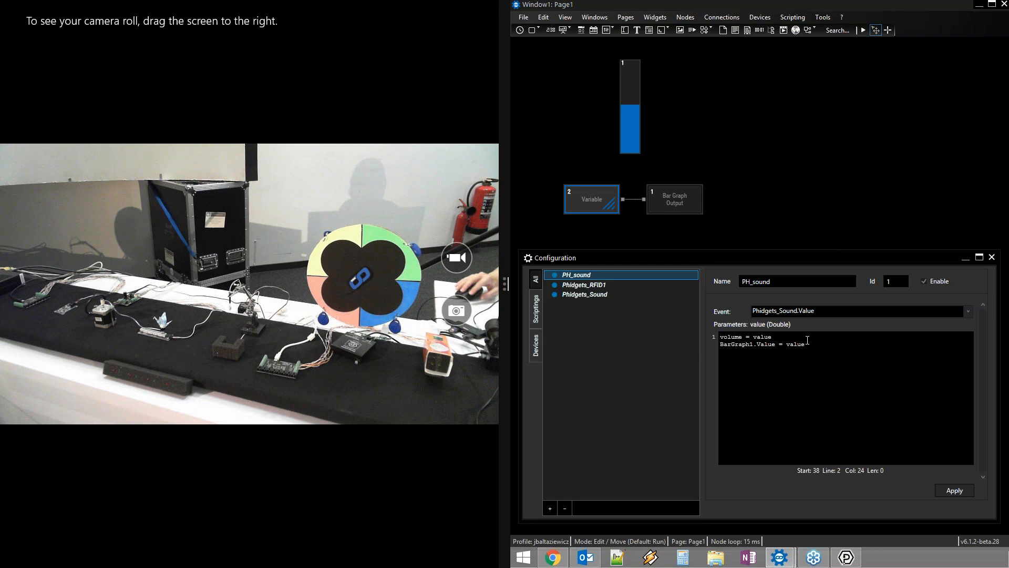
Delete the old volume = value line from the script
key(Up)
key(shift+Home)
key(BackSpace)
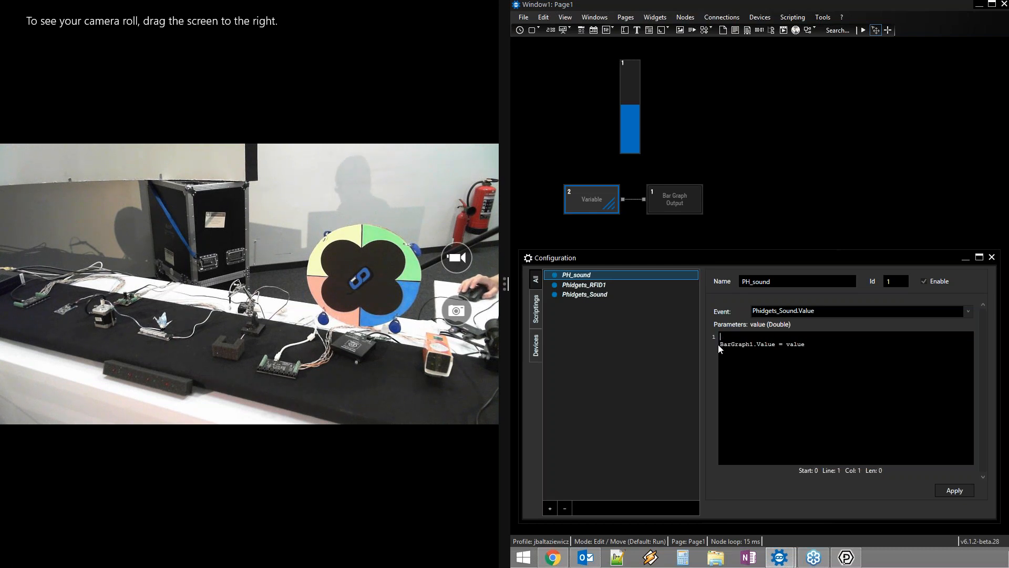
Delete the Variable-to-Bar Graph Output connection and remove the empty script line
click(633, 199)
key(Delete)
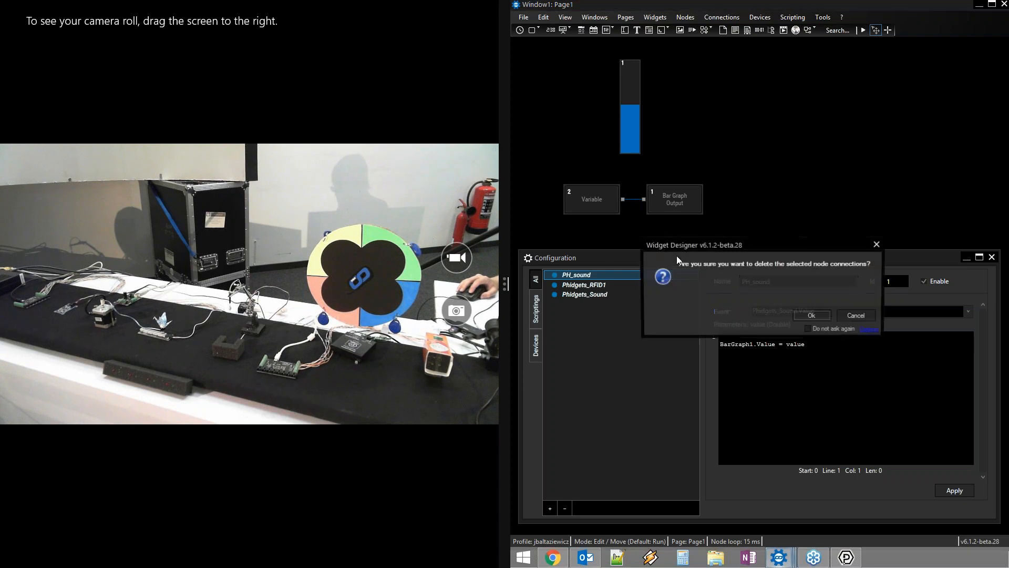
key(Return)
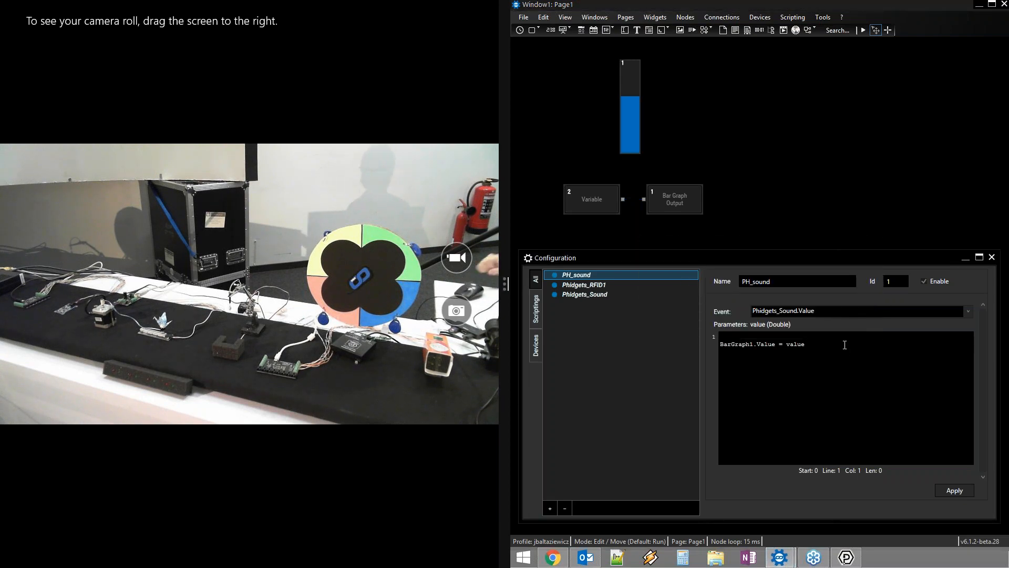
key(Delete)
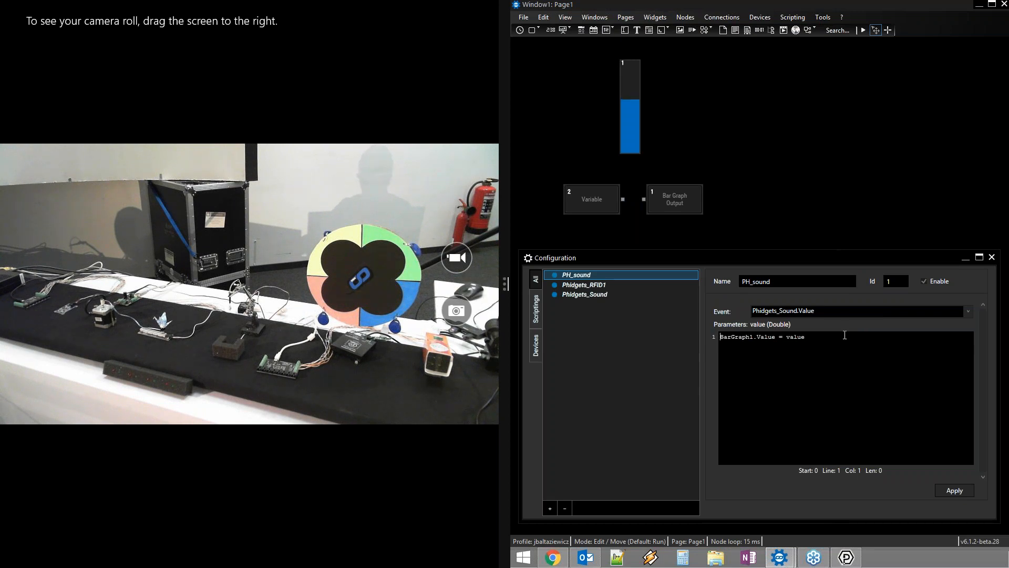
click(882, 447)
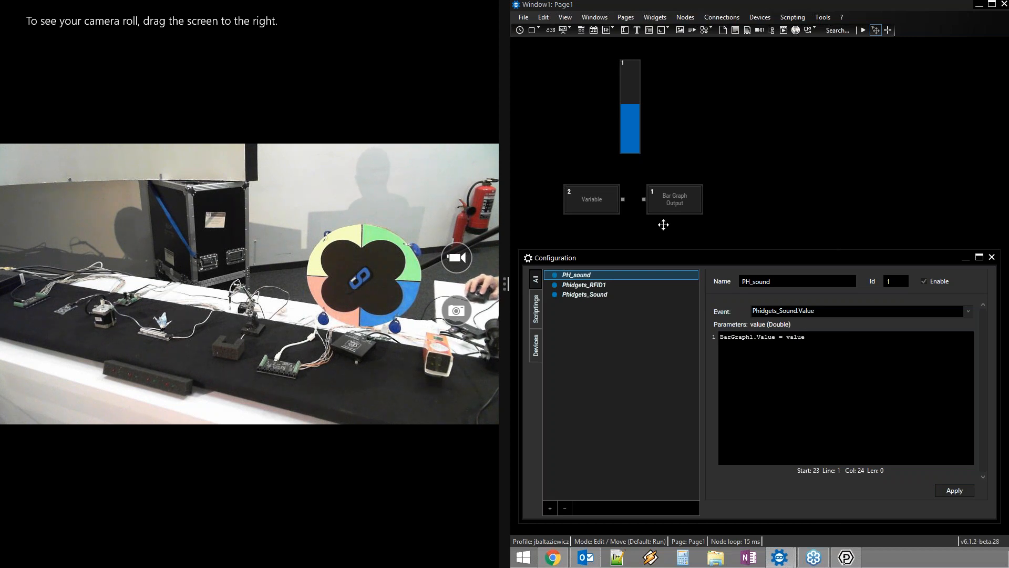
Delete the Variable and Bar Graph Output nodes and bring the Phidget Control Panel into view
drag(730, 228, 563, 168)
key(Delete)
key(Return)
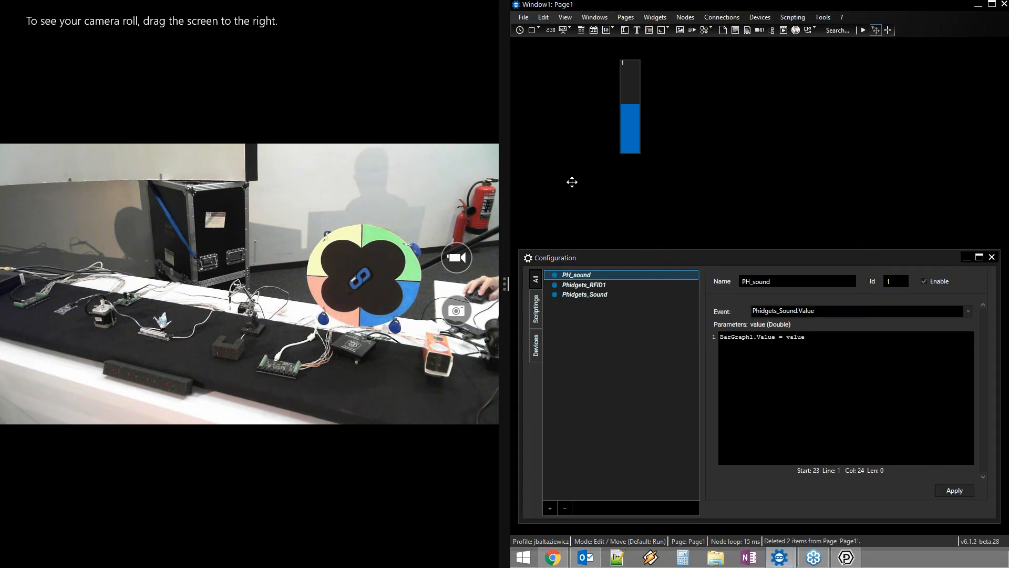
click(801, 356)
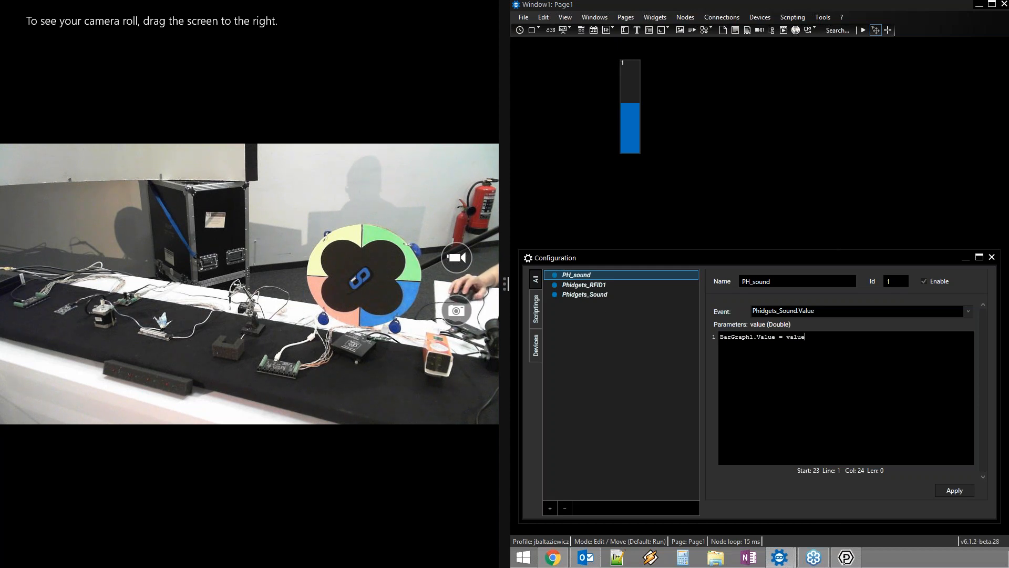
click(845, 558)
drag(1007, 139, 773, 17)
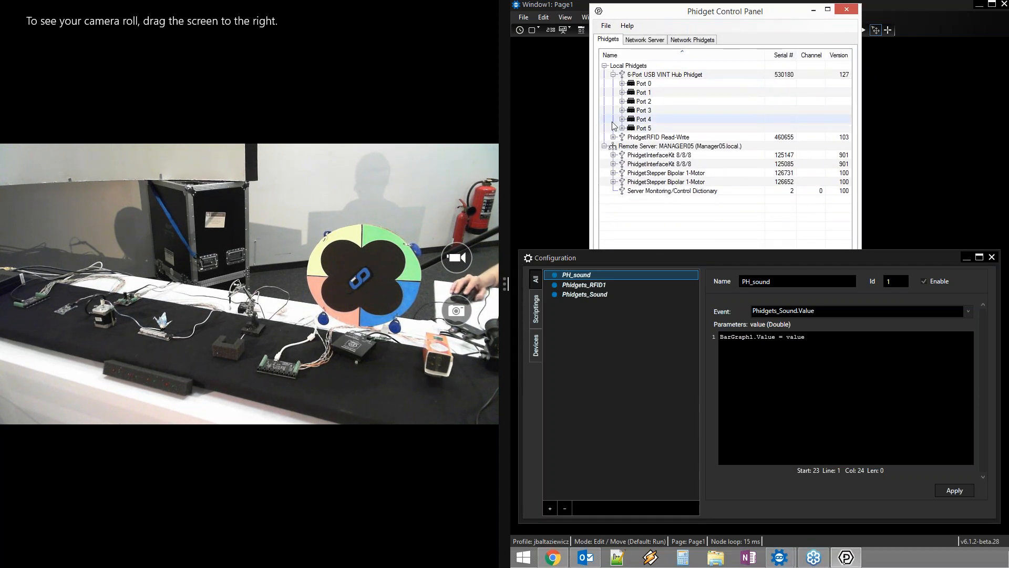
click(630, 146)
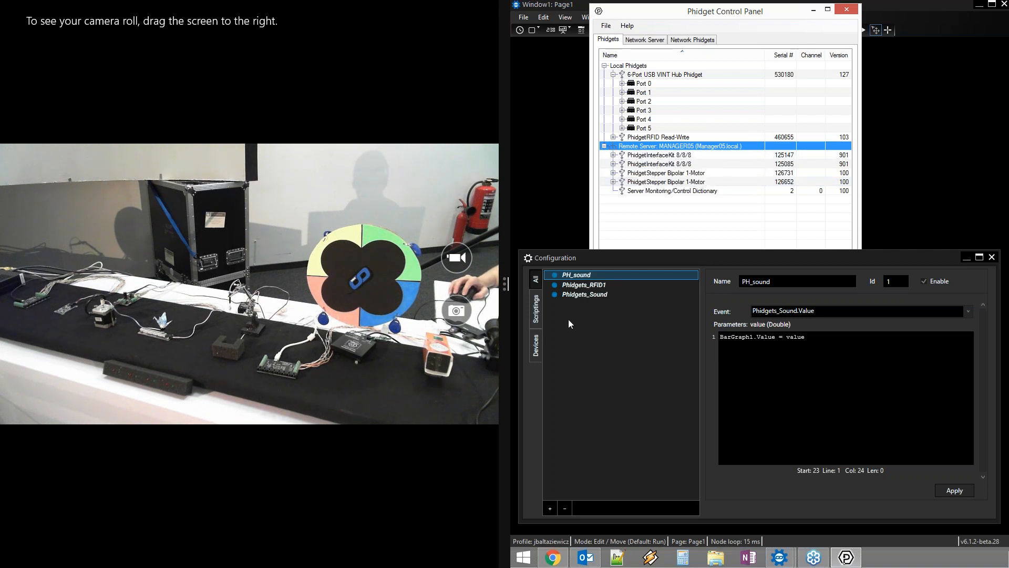
click(669, 155)
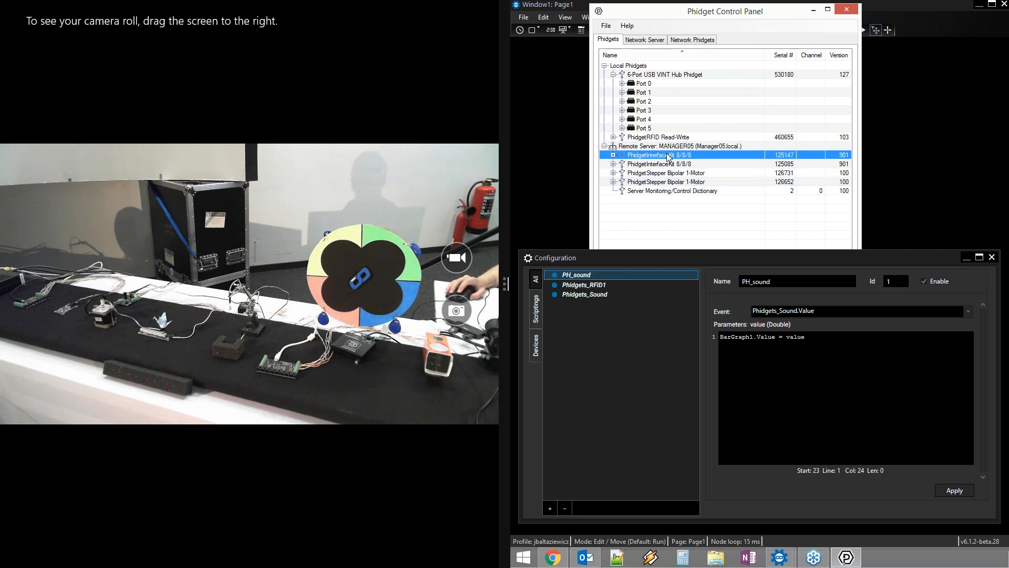
click(651, 333)
click(549, 508)
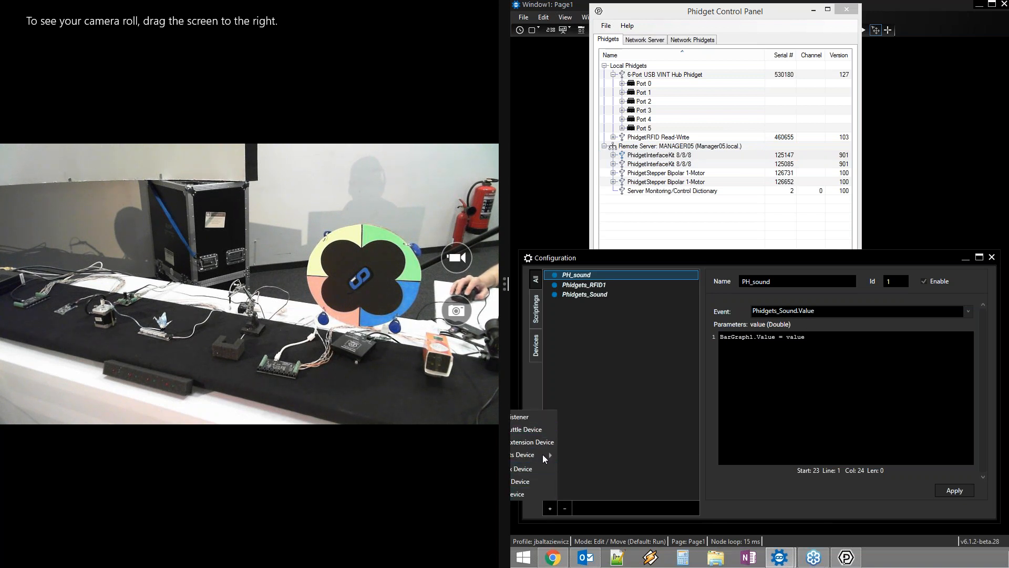
Add a Phidgets Interface Kit_8_8_8 device to the configuration
click(637, 258)
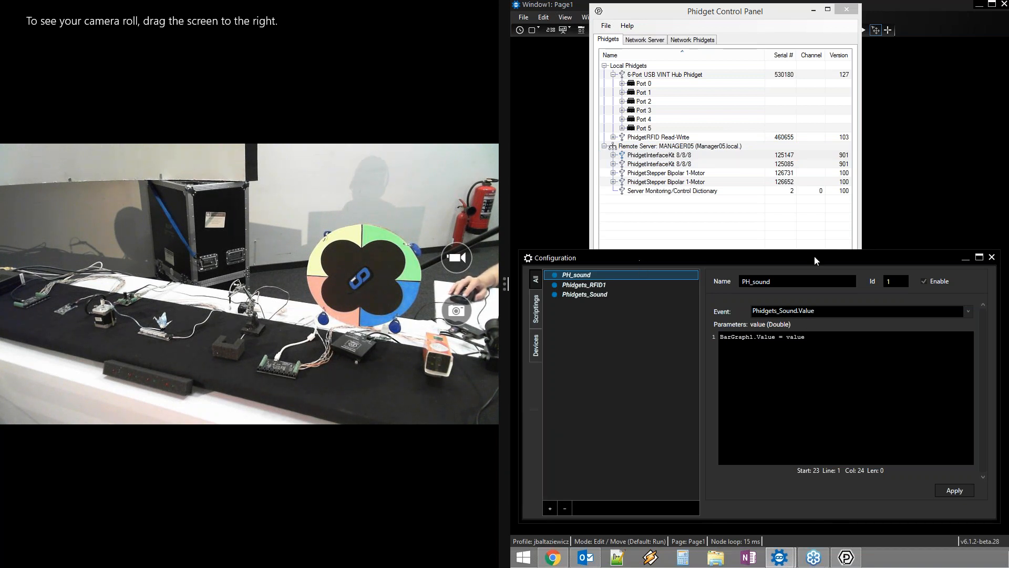
drag(763, 257, 895, 253)
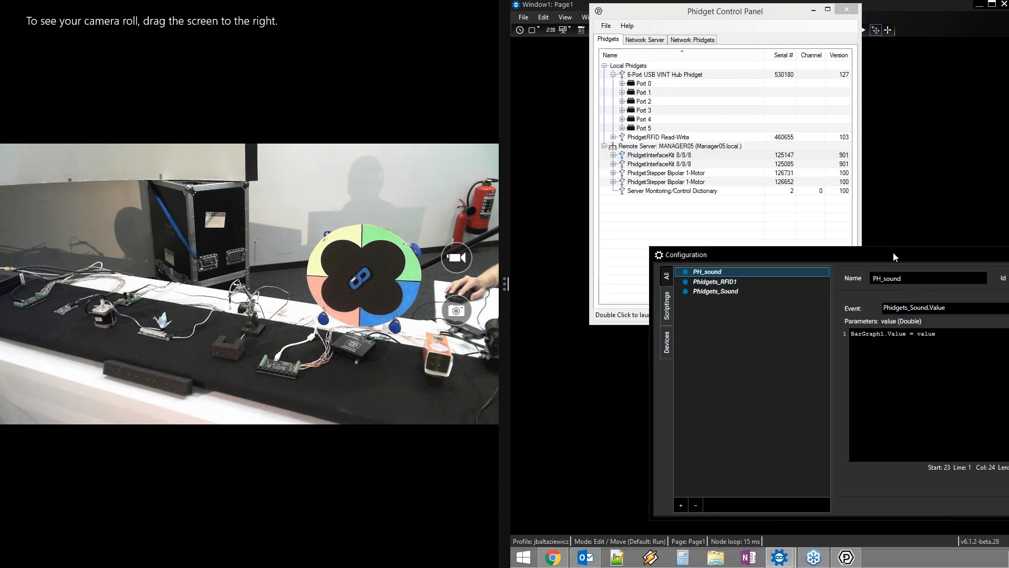
click(681, 505)
mouse_move(666, 452)
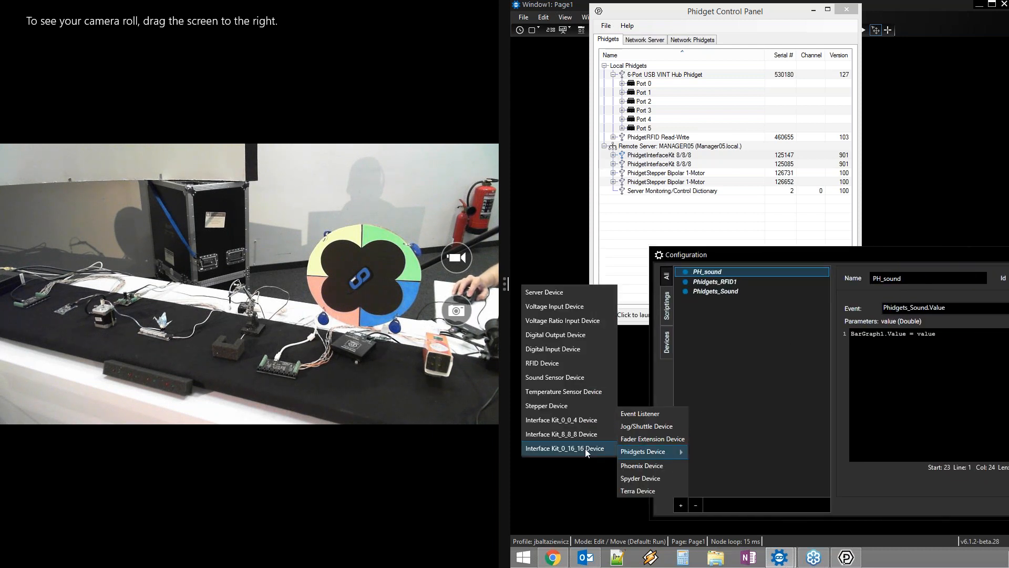
click(576, 434)
drag(848, 254, 726, 265)
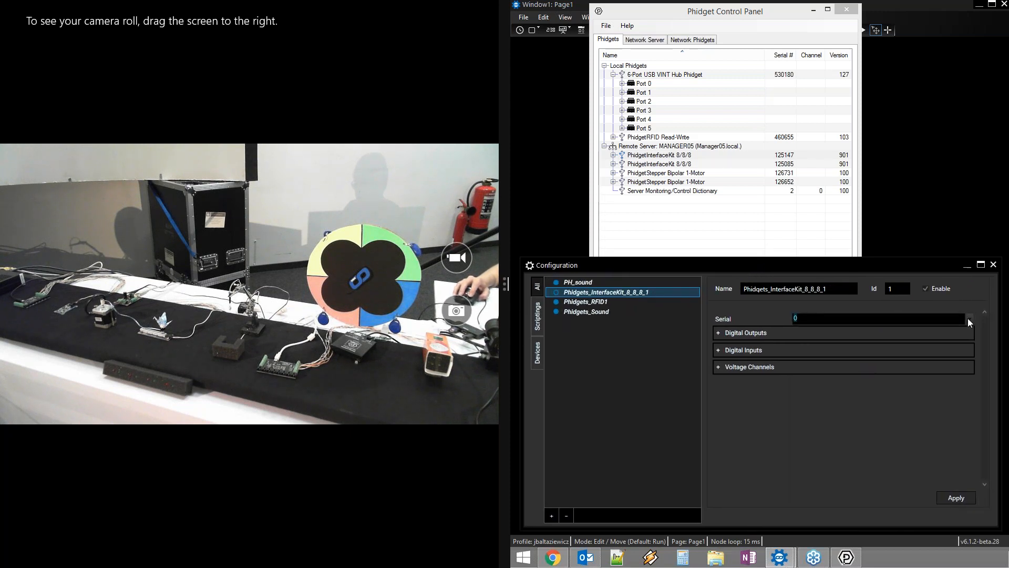
Check the new interface kit's serial number list and the remote server's details
click(969, 318)
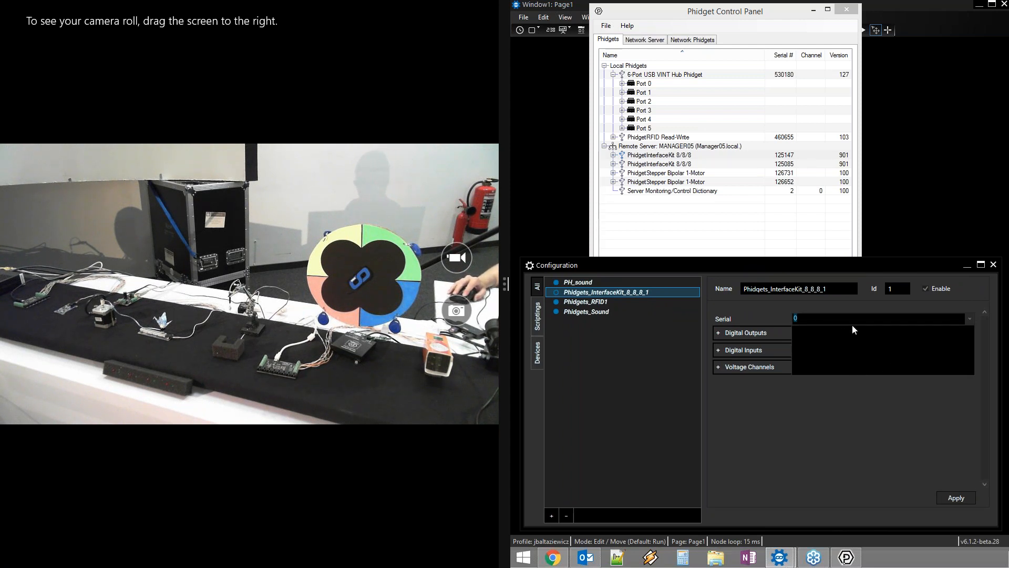
click(846, 441)
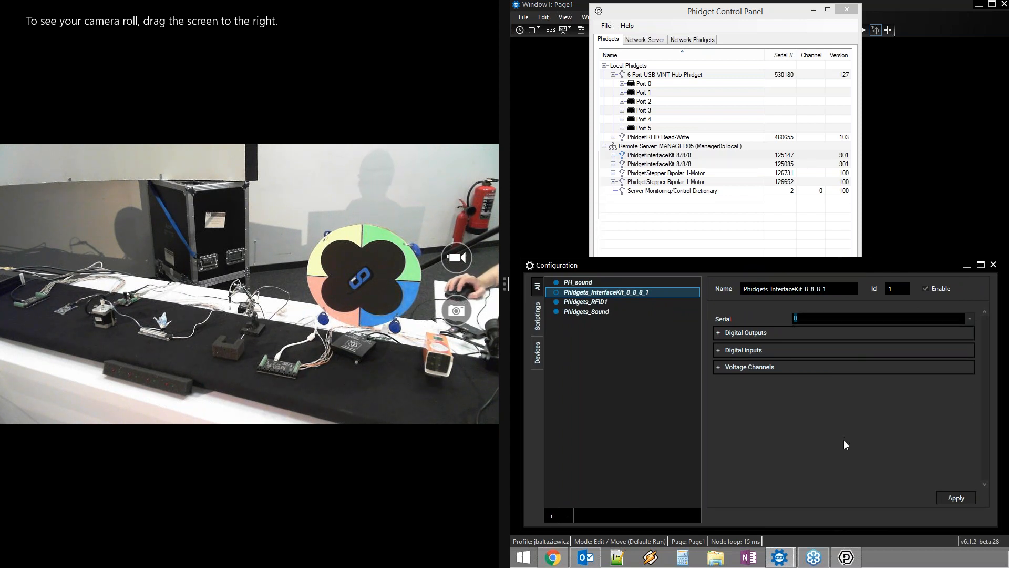
click(650, 147)
mouse_move(650, 147)
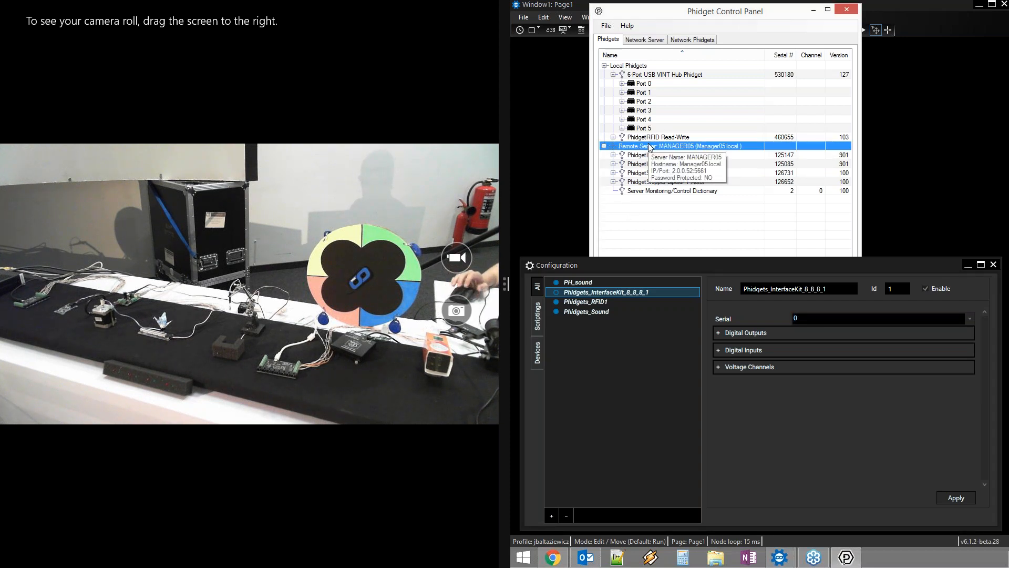
click(608, 348)
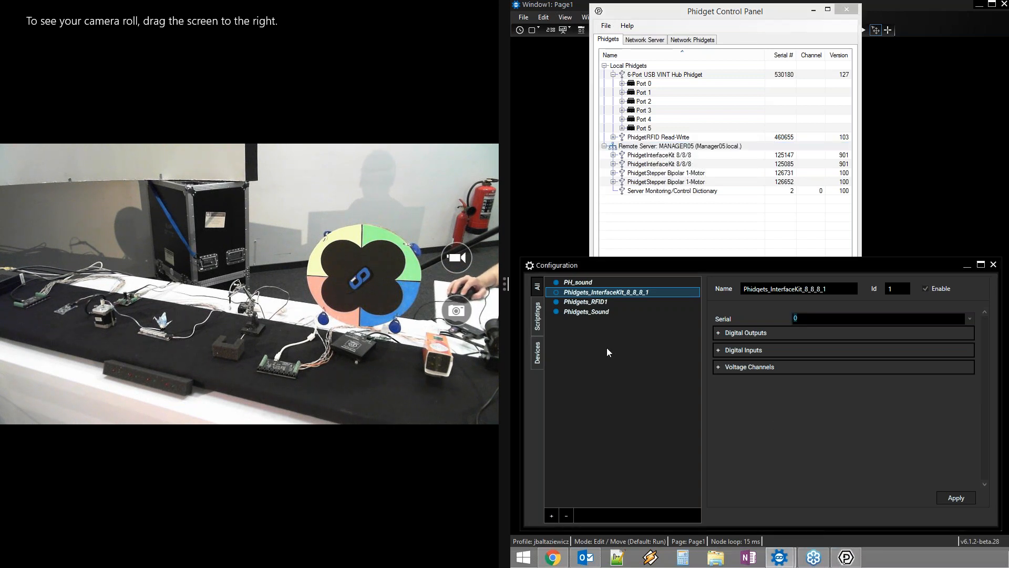
Start adding another device from the Phidgets device types
click(551, 516)
drag(584, 264, 703, 262)
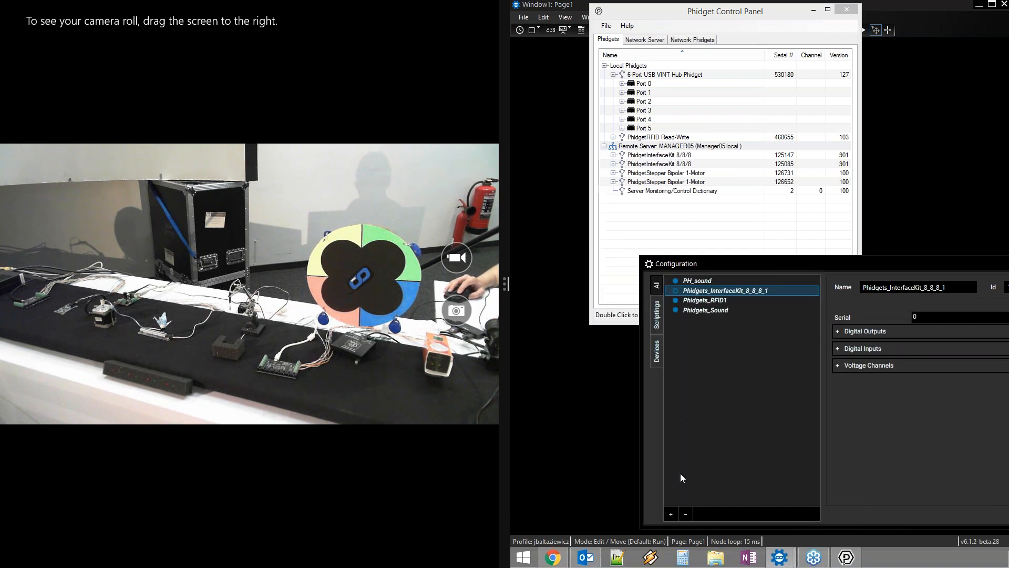
click(672, 513)
mouse_move(656, 465)
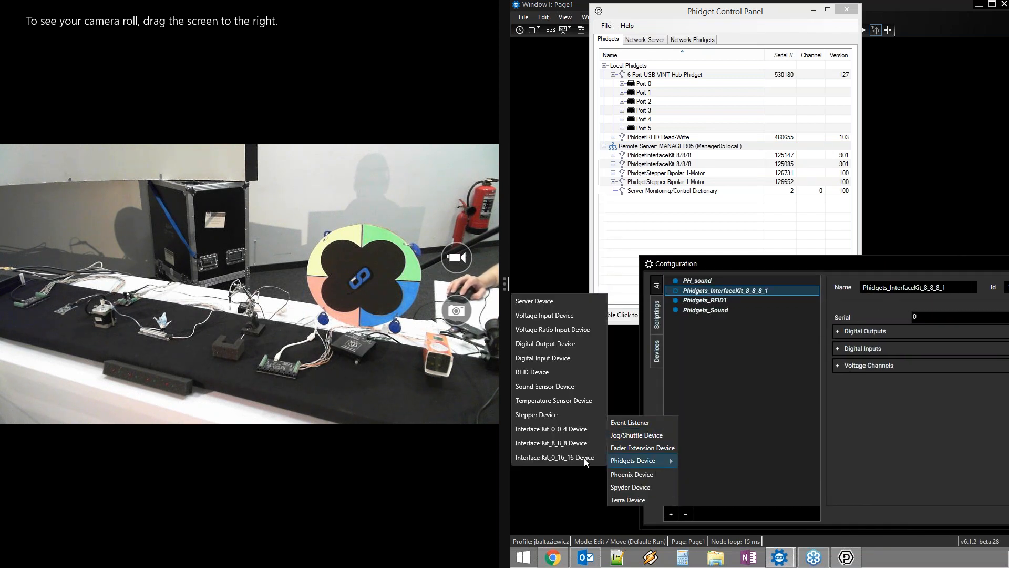
Add a Phidgets Server device at 2.0.0.52, keep port 5661, and apply to connect
click(546, 301)
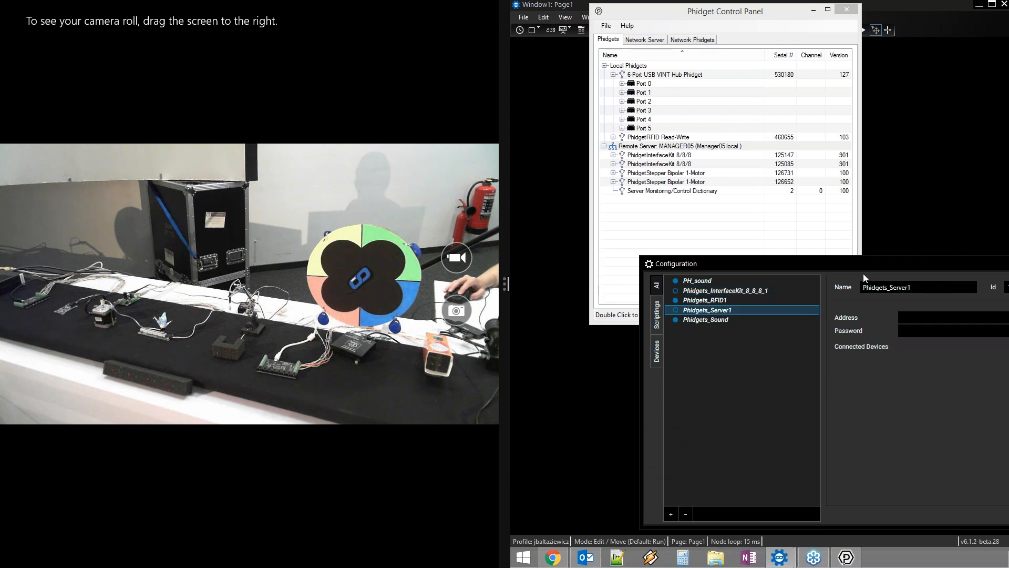
drag(852, 263, 730, 257)
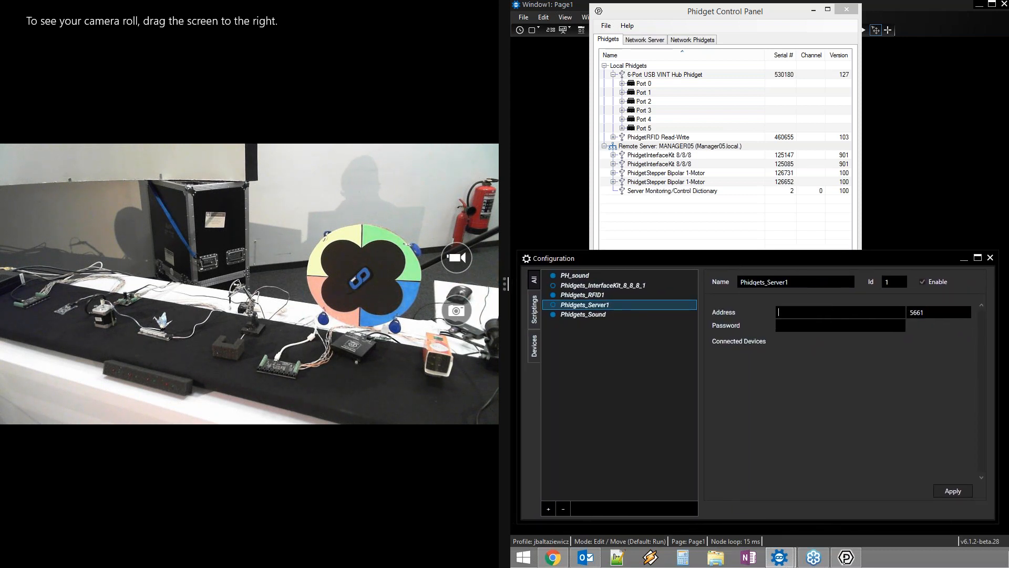
text(.52)
double_click(925, 312)
click(938, 313)
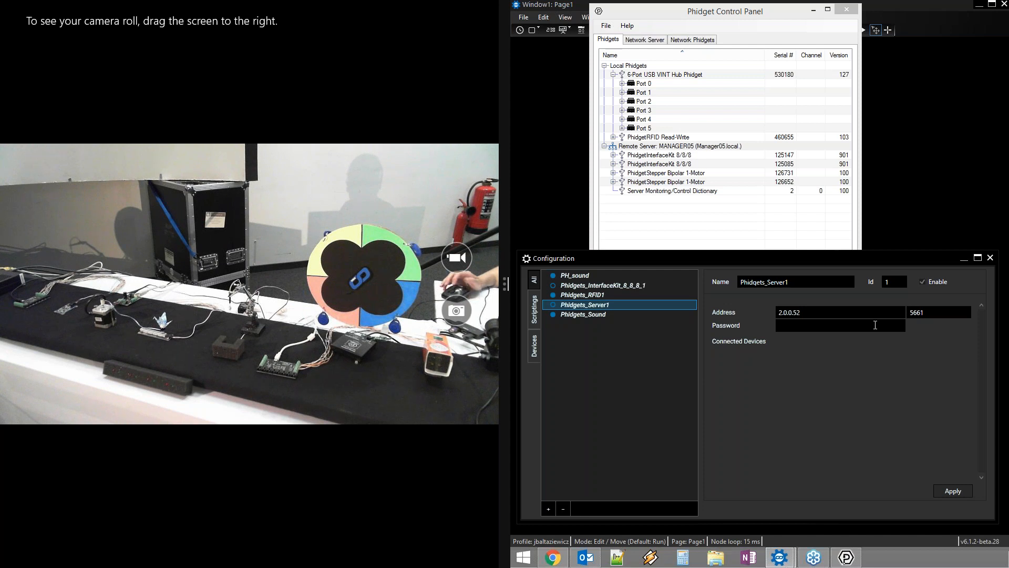
click(944, 490)
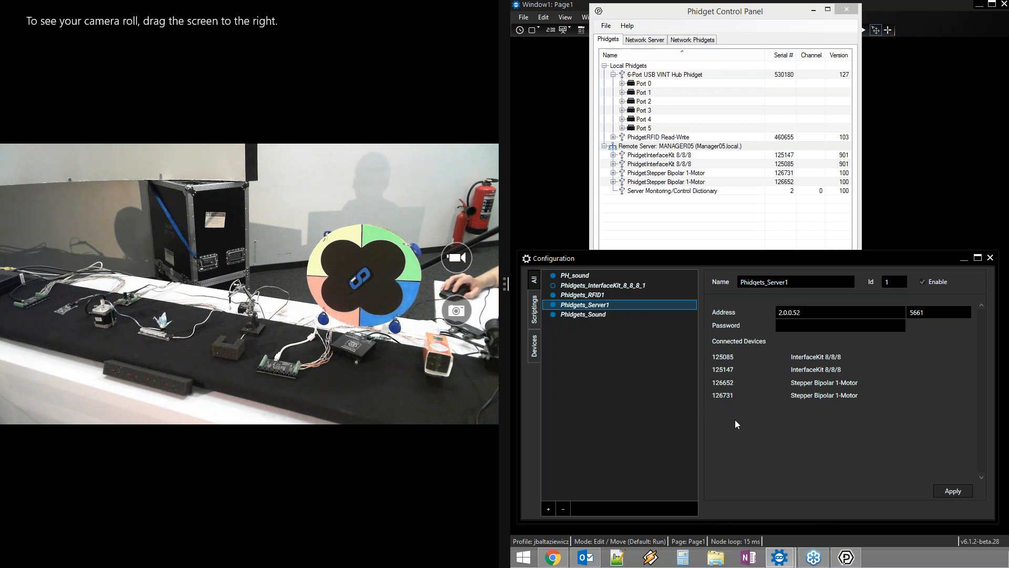
Assign serial 125085 to the InterfaceKit and test digital outputs 0 and 1 on and off
click(592, 286)
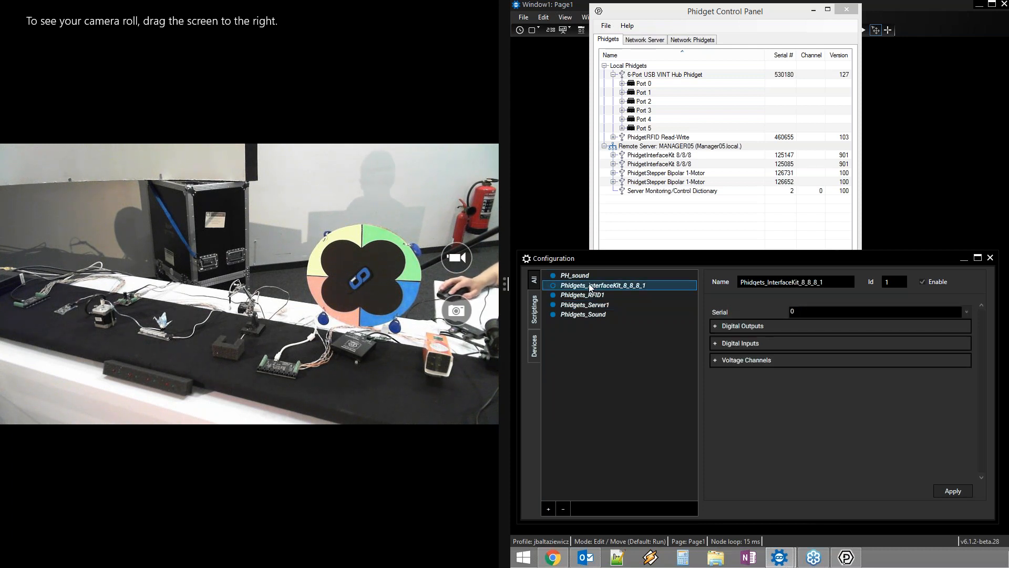
click(967, 311)
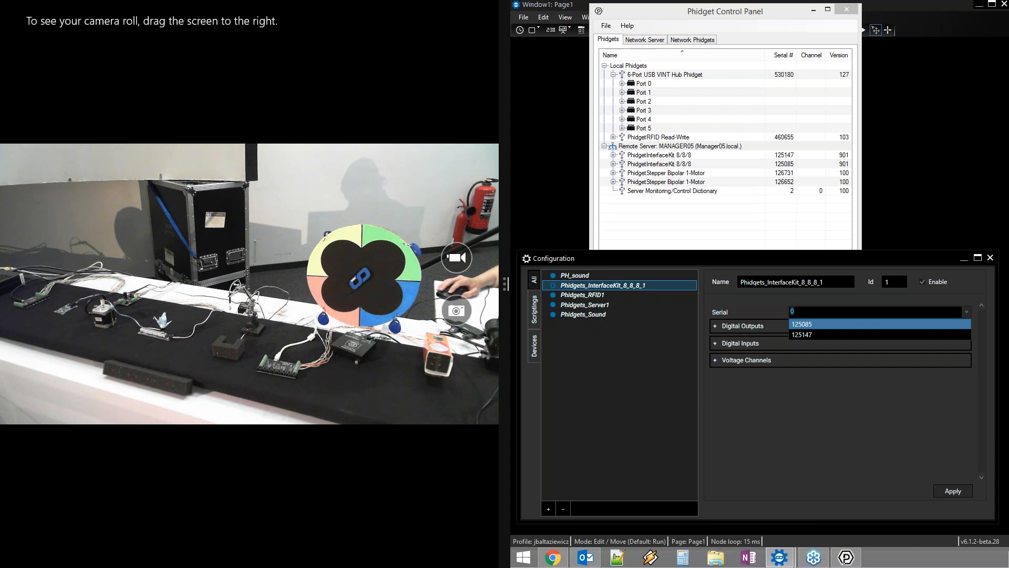
click(853, 322)
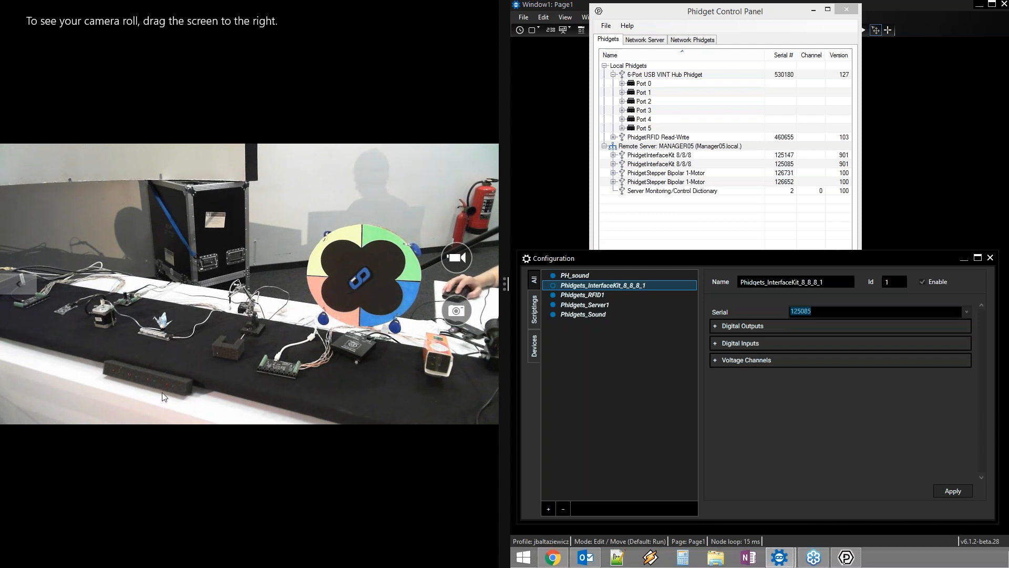
click(717, 326)
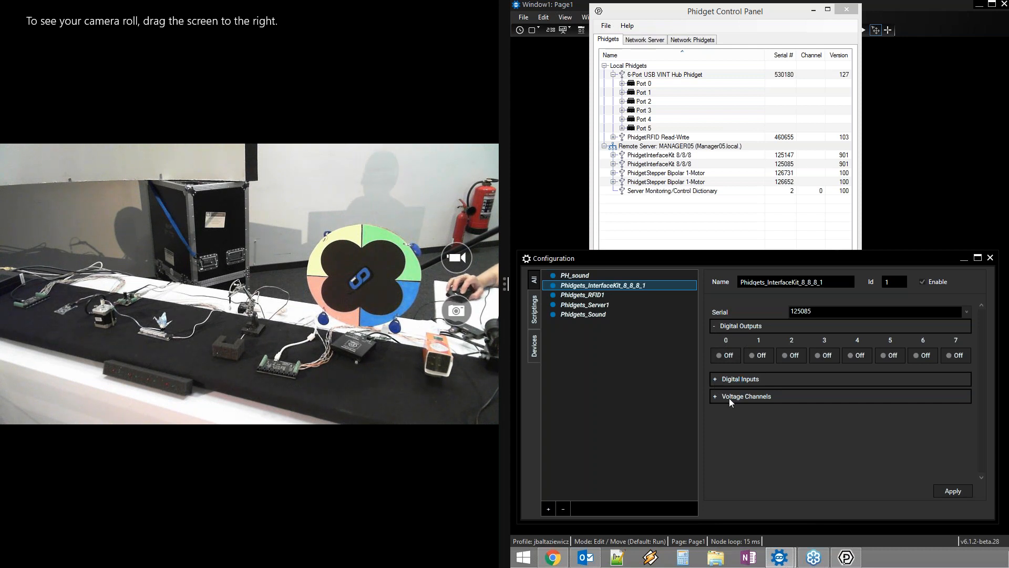
click(728, 357)
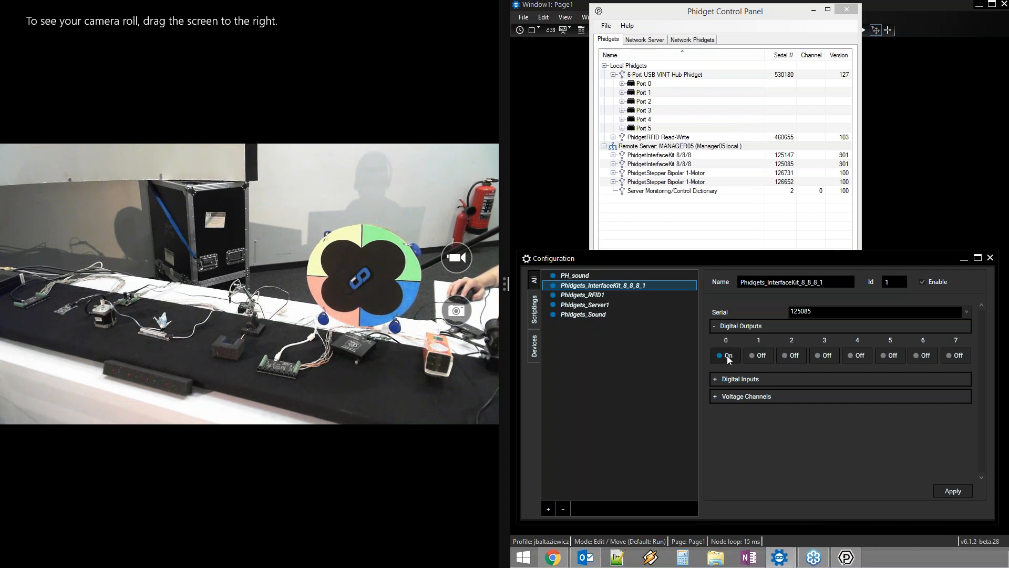
click(759, 358)
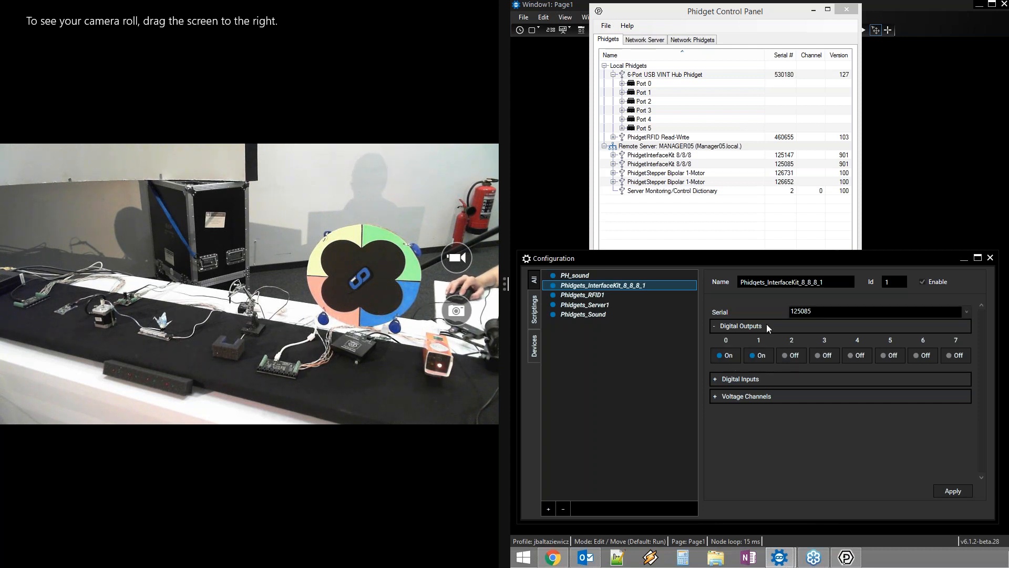
click(760, 356)
click(719, 355)
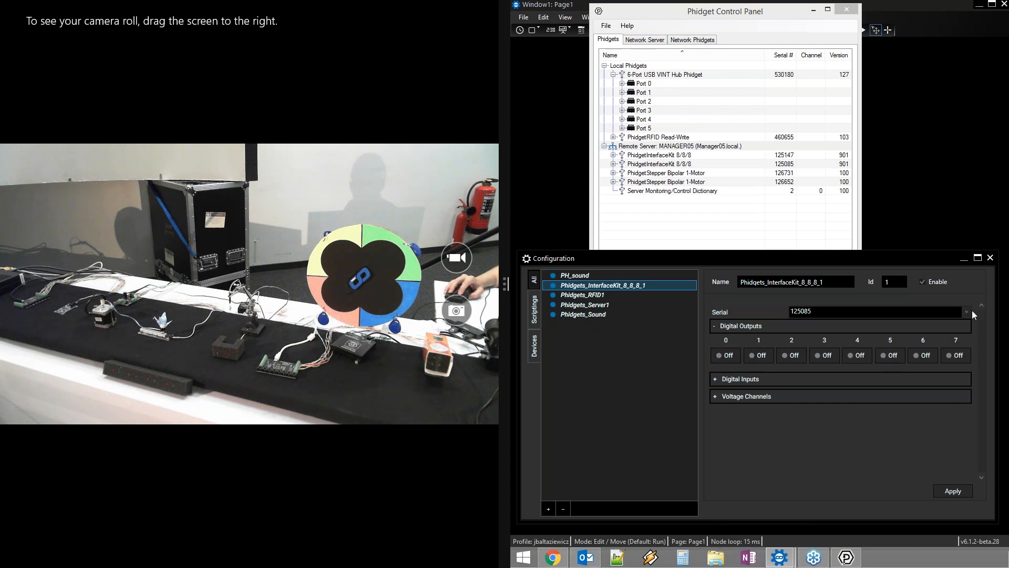
Switch the InterfaceKit to serial 125147 and apply it
click(966, 311)
click(850, 334)
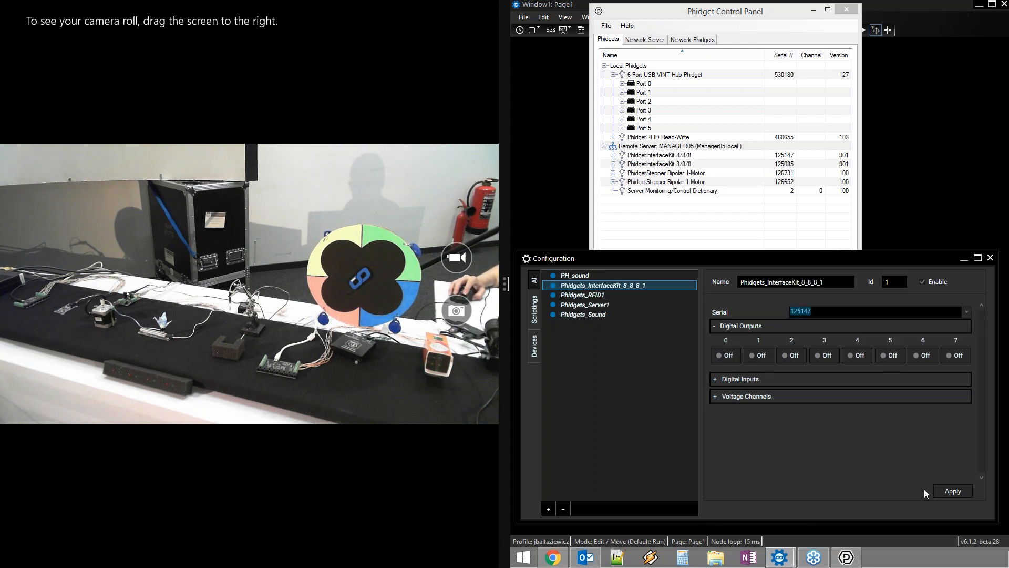
click(957, 491)
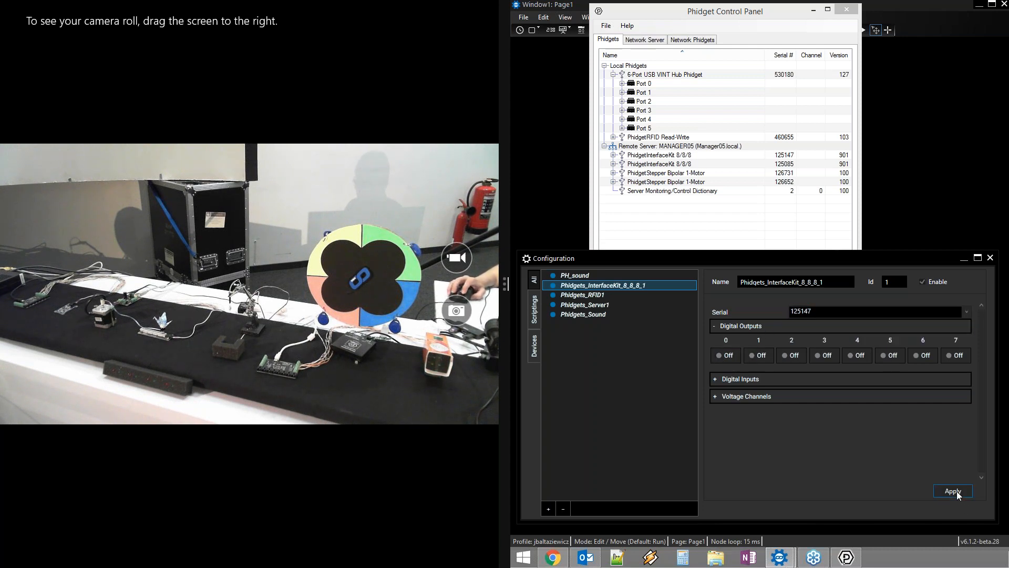
Toggle digital outputs 0, 2, 4, 6 and 7 so outputs 2, 4 and 7 are on
click(726, 357)
click(787, 353)
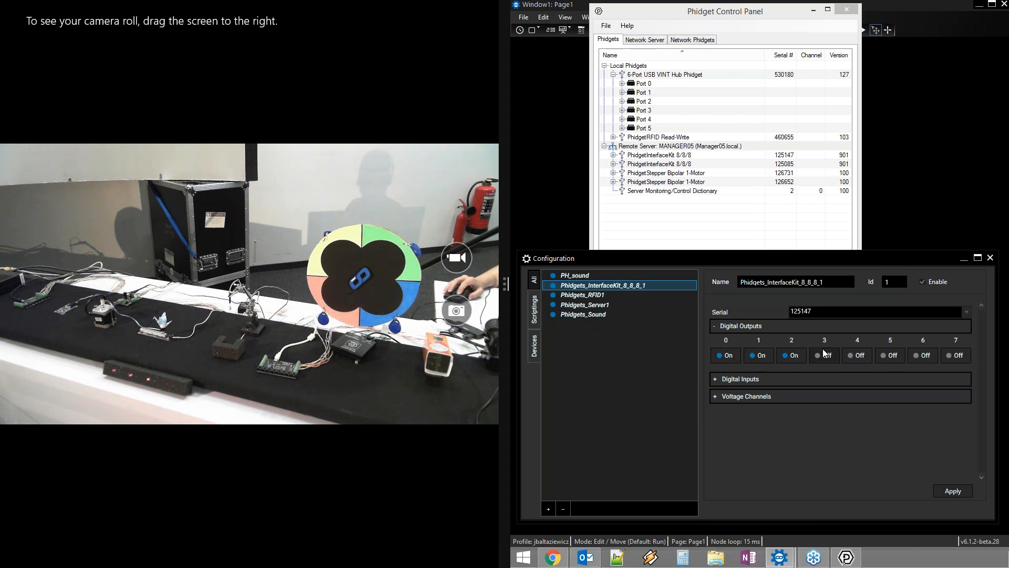
click(858, 358)
click(919, 355)
click(966, 354)
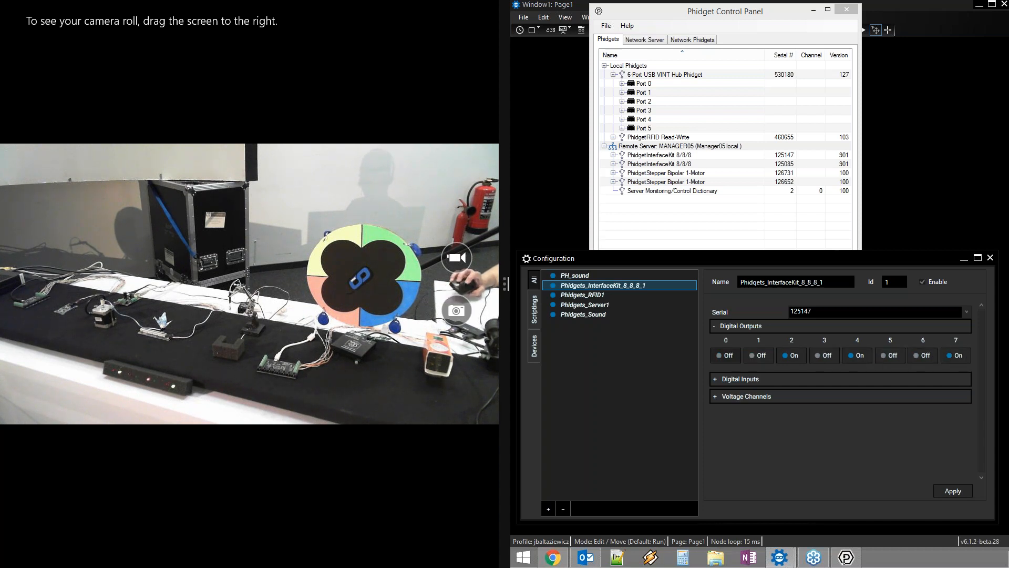
drag(658, 11, 658, 0)
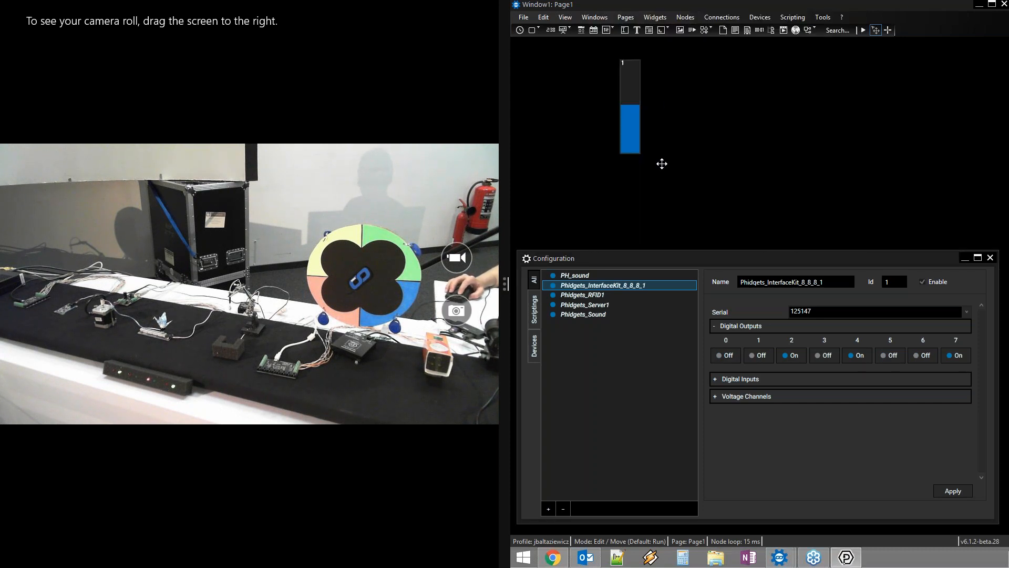
Delete the blue bar graph widget
click(633, 91)
key(Delete)
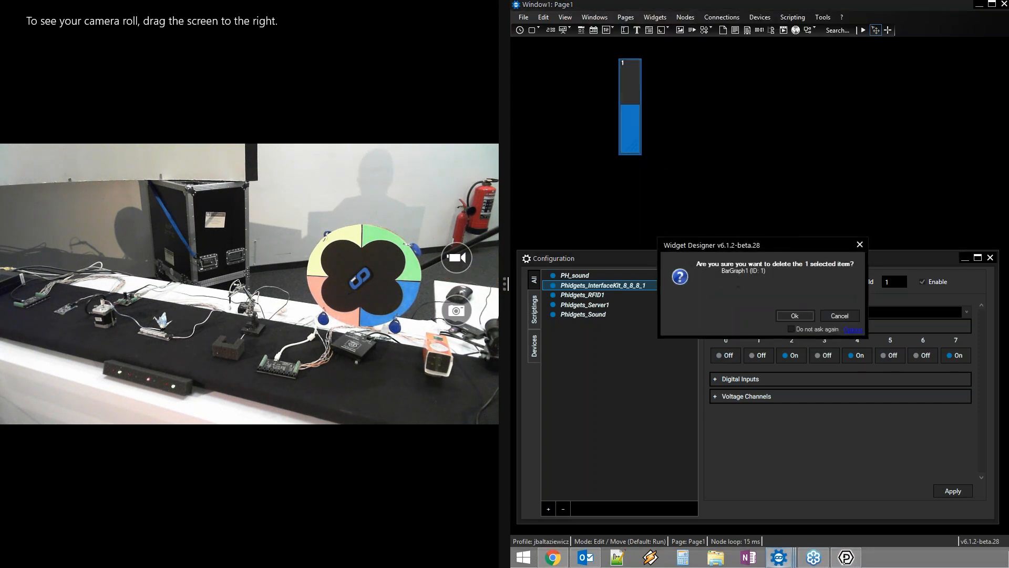
key(Return)
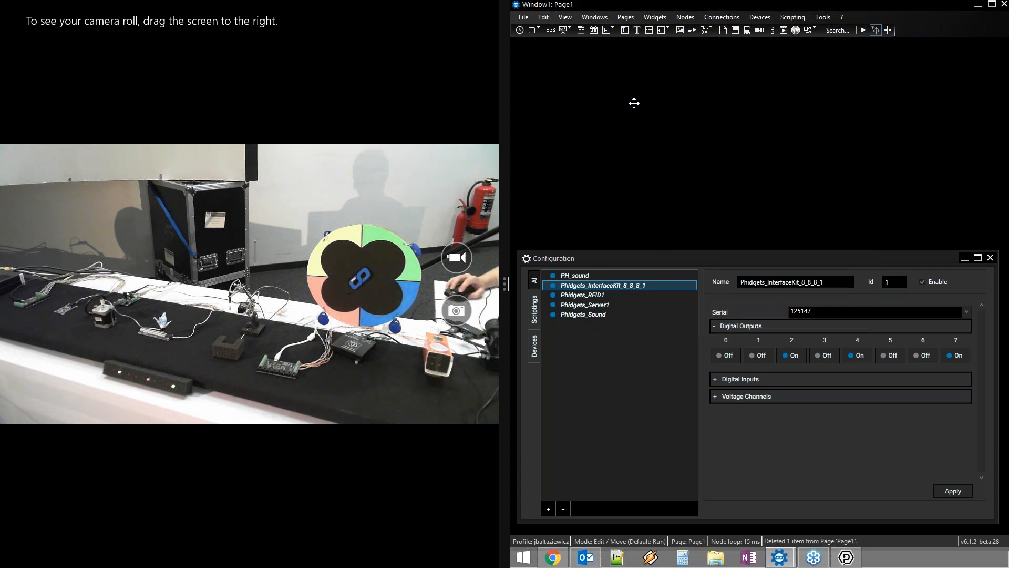
Create a CustomScript1 widget on the page and open its properties
click(538, 30)
click(562, 44)
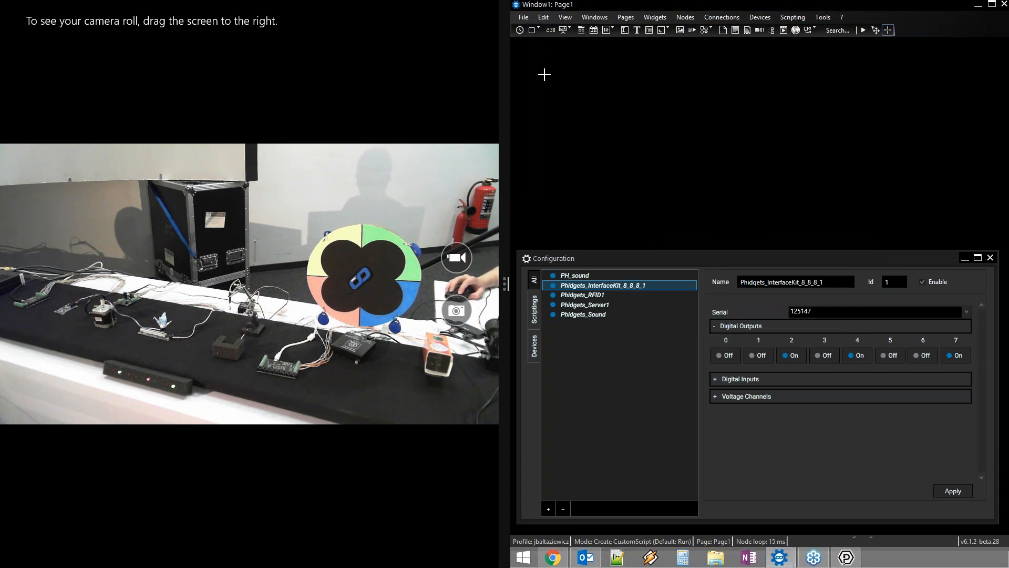
click(546, 56)
drag(567, 81, 565, 86)
right_click(566, 86)
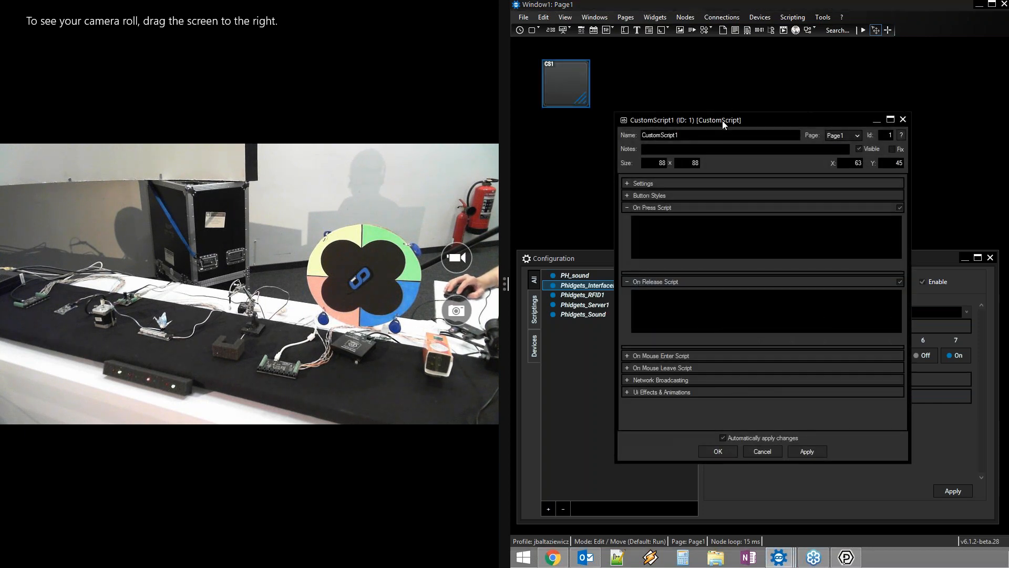
drag(722, 120, 679, 78)
Set the On Press script to Phidgets_InterfaceKit_8_8_8_1.SetAllOutputStates(true)
click(657, 177)
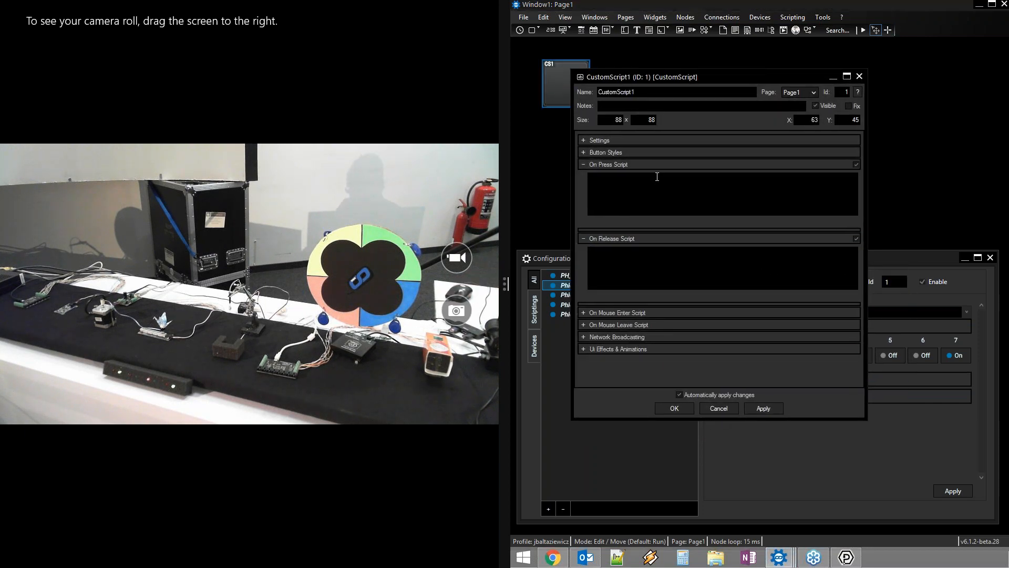
text(phi)
key(Down)
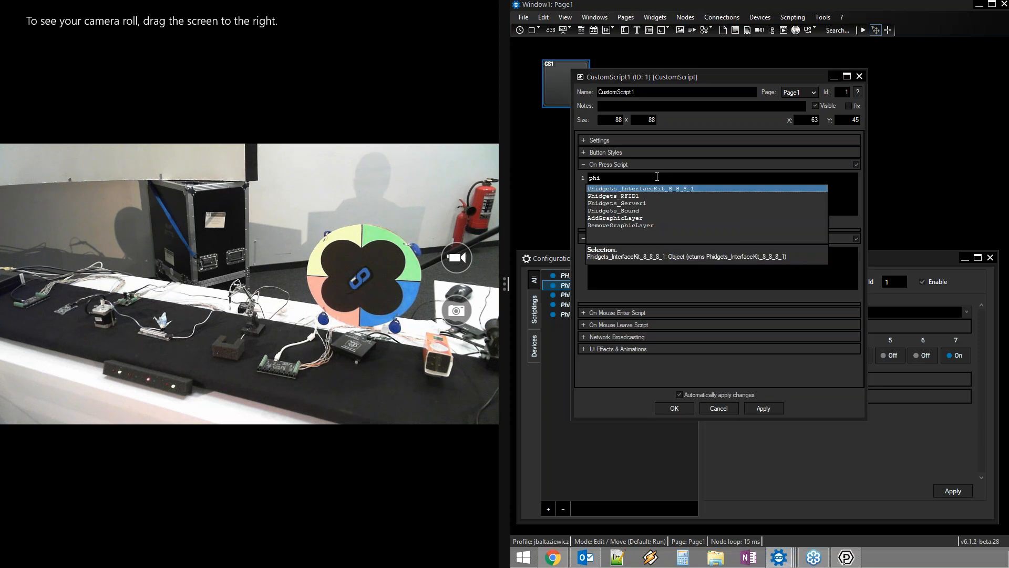
key(Return)
text(.)
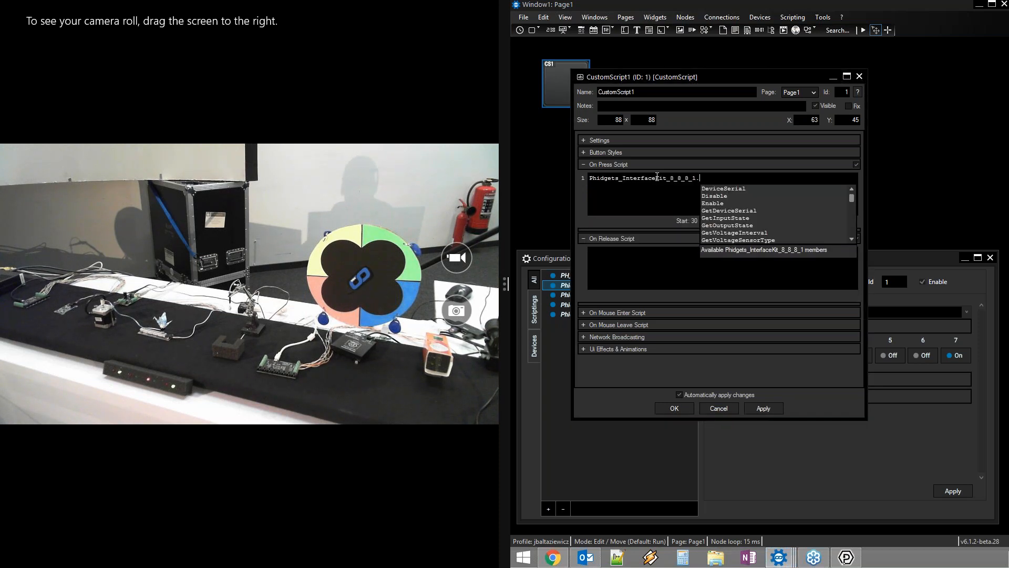
text(all)
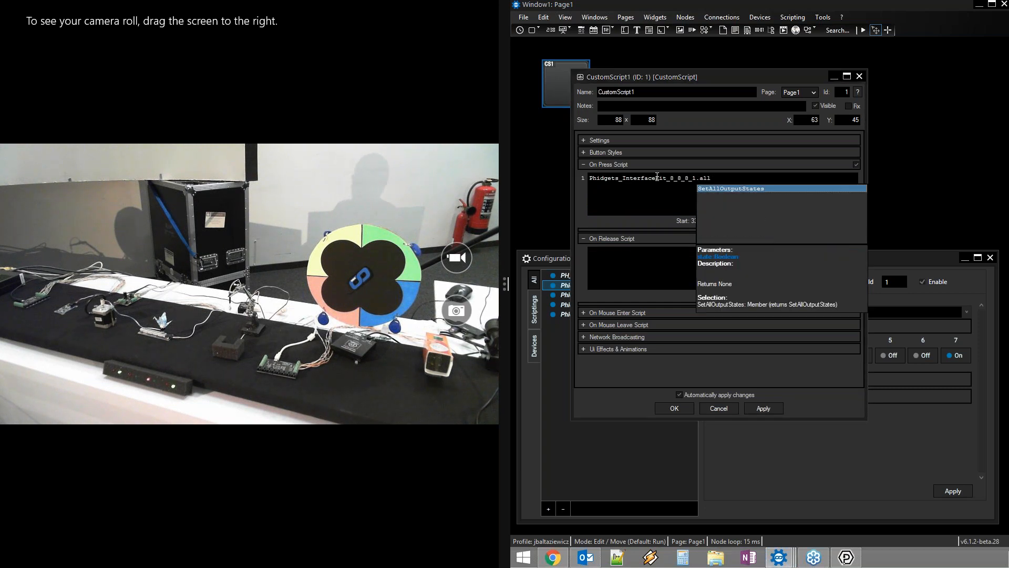
key(Tab)
text(()
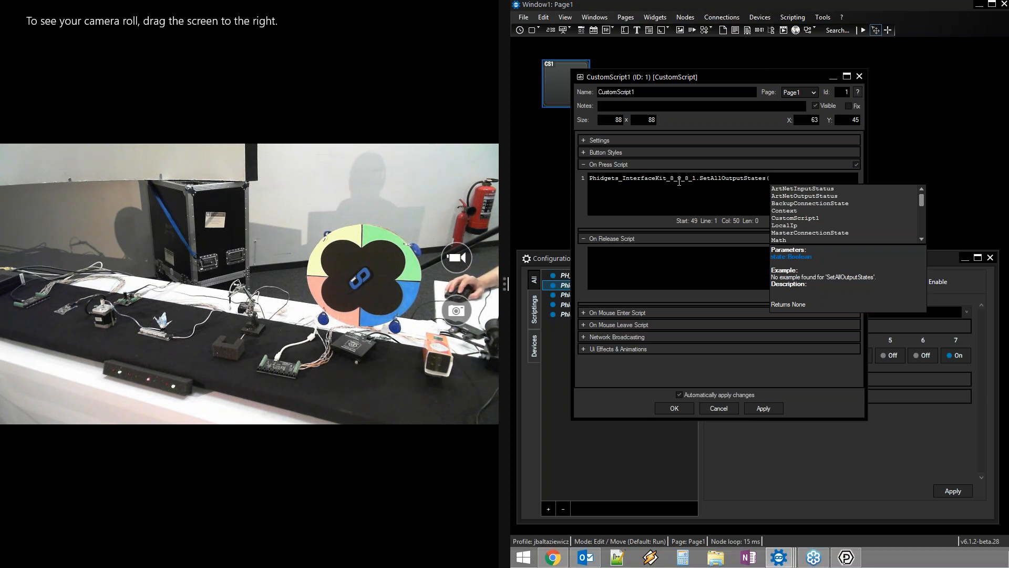
text(t)
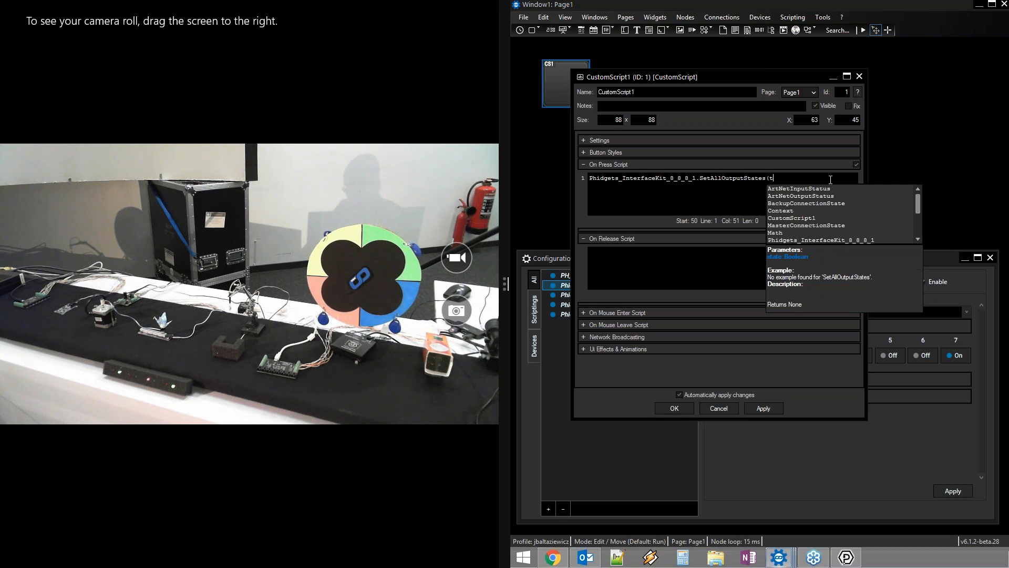
text(rue))
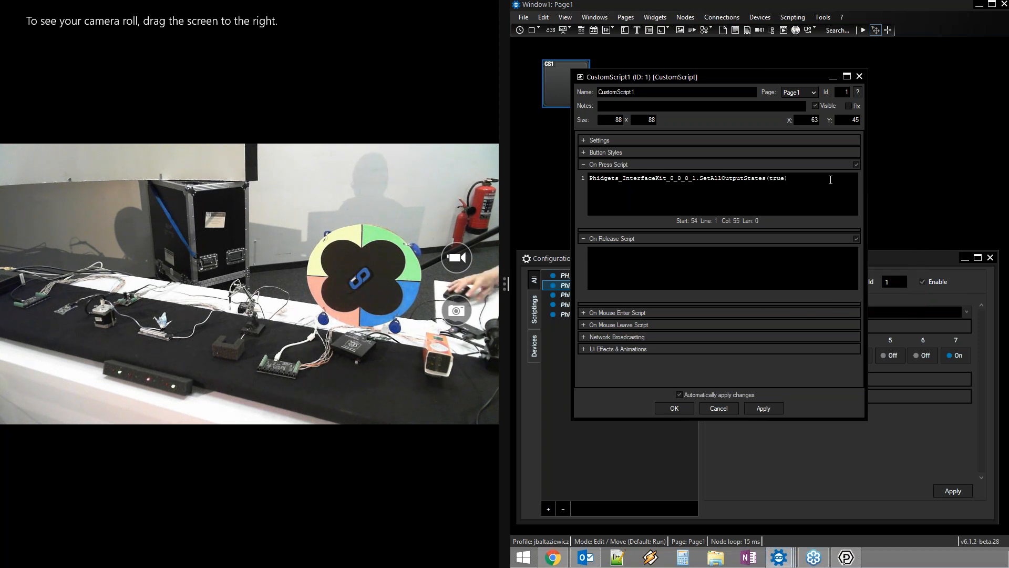
key(ctrl+a)
key(ctrl+c)
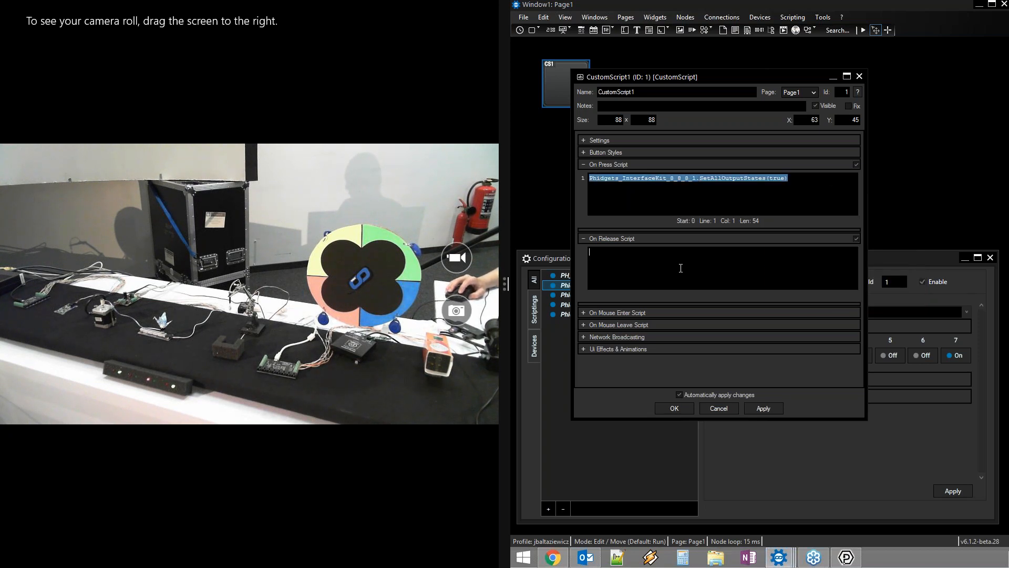
Set the On Release script to the same call with false instead of true
click(681, 268)
key(ctrl+v)
drag(788, 253, 769, 253)
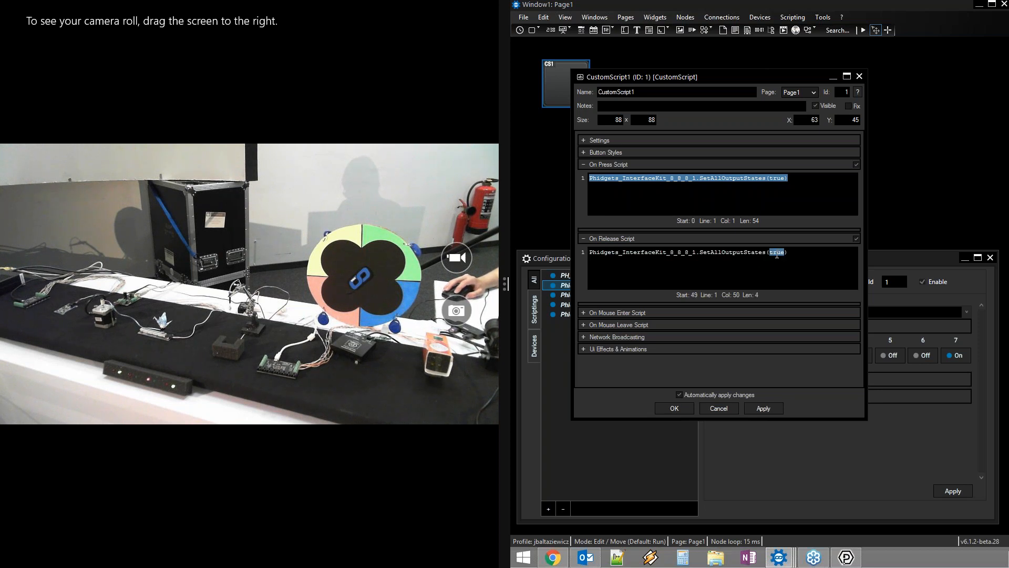
text(false)
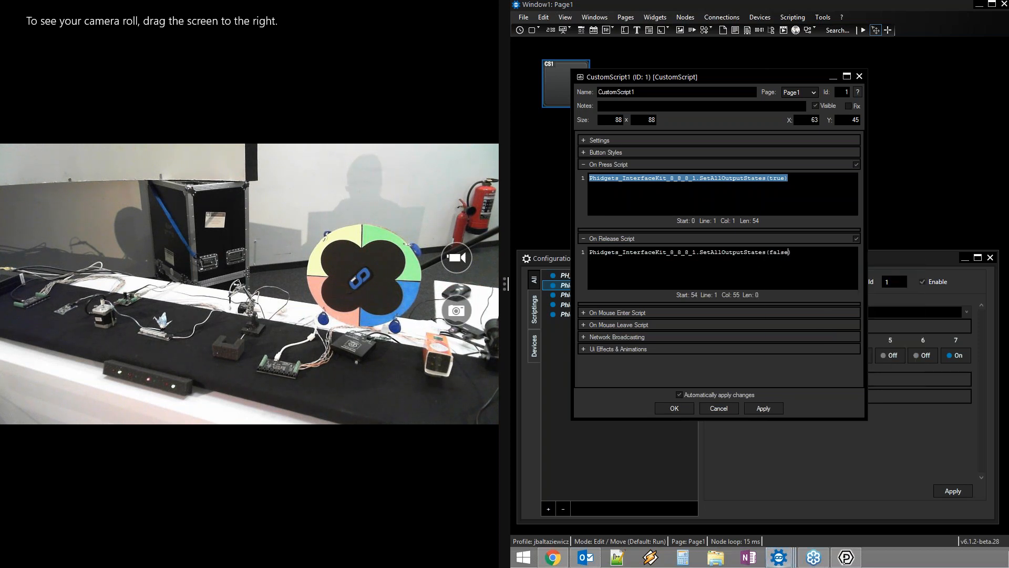
drag(789, 76, 883, 77)
Switch to Run mode and press CustomScript1 to light the LEDs
click(863, 30)
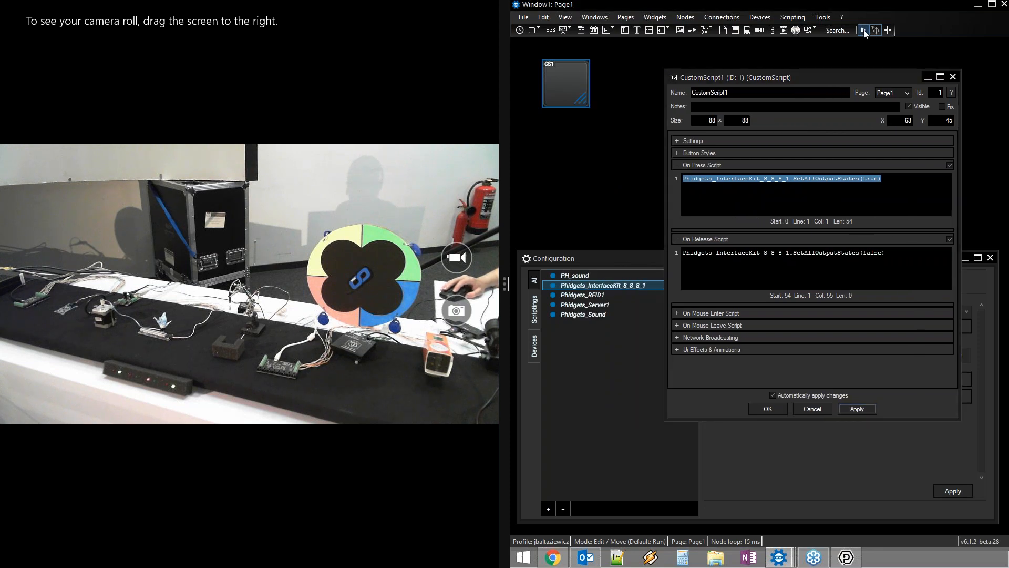
click(578, 87)
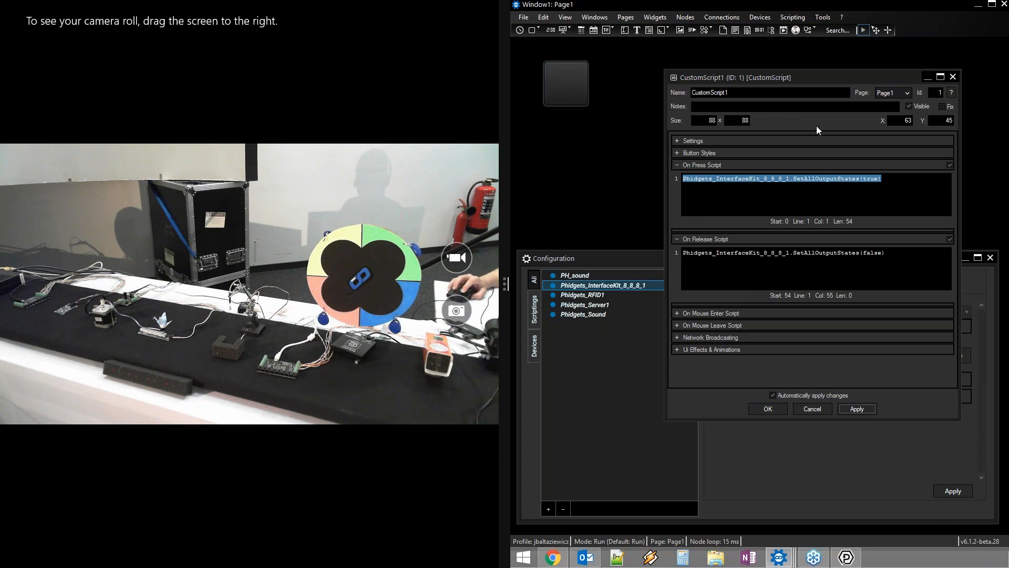
drag(781, 81, 700, 68)
Remove SetAllOutputStates(true) from the On Press script and browse the InterfaceKit member list
click(812, 170)
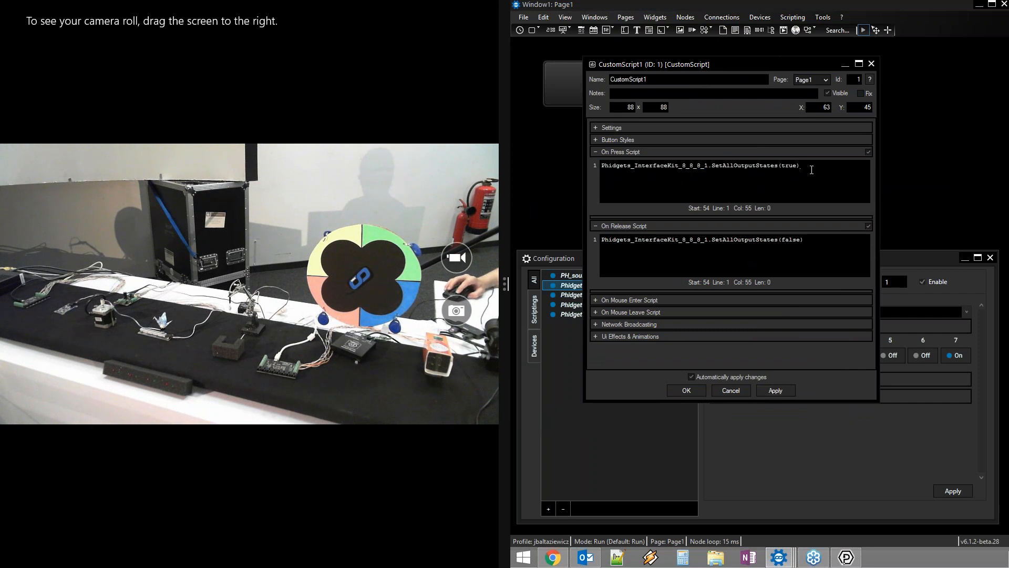
drag(811, 169, 716, 170)
key(BackSpace)
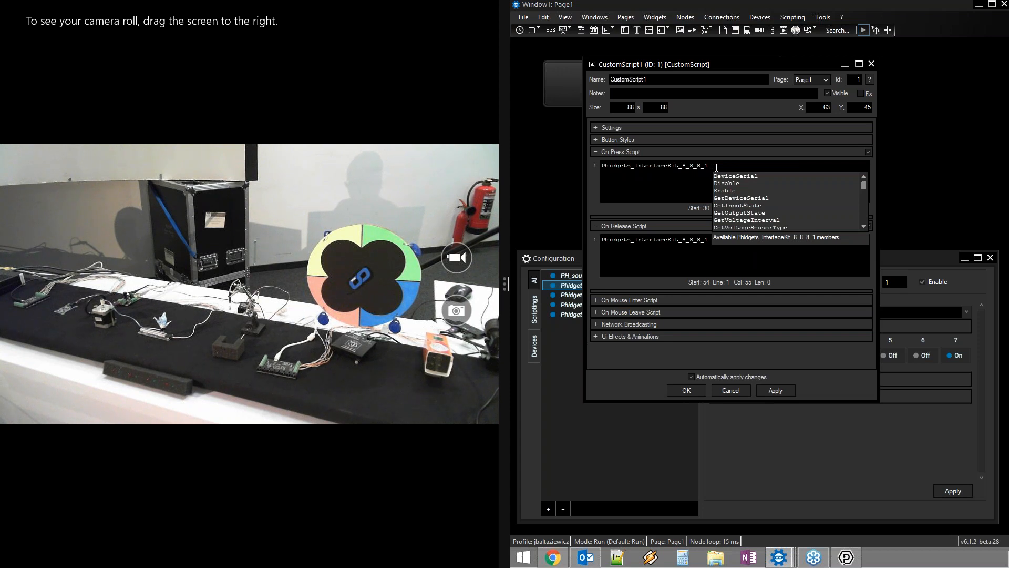
key(Down)
key(Down)
key(Down)
key(Down)
key(Down)
key(Down)
key(Down)
key(Down)
key(Down)
key(Down)
key(Down)
key(Down)
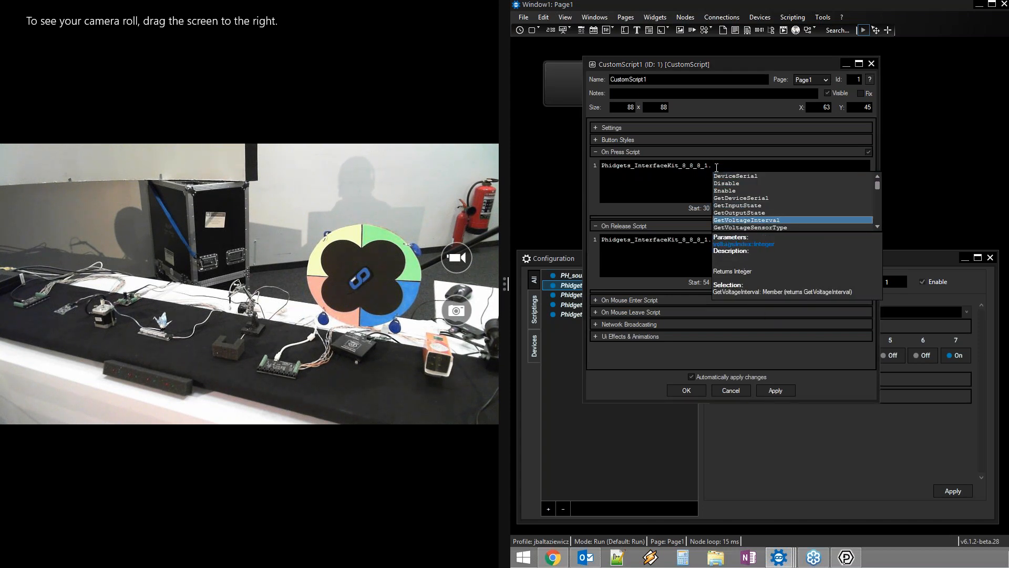
key(Down)
key(Down)
key(Down)
key(Down)
key(Down)
key(Down)
key(Down)
key(Down)
key(Down)
key(Down)
key(Down)
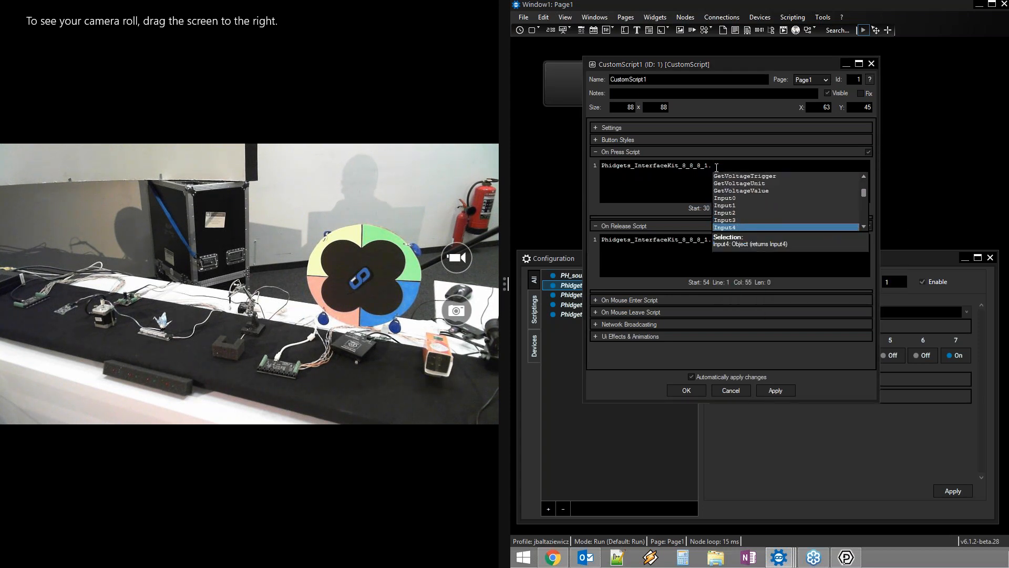
key(Down)
key(Down)
key(Down)
key(Down)
key(Down)
key(Down)
key(Down)
key(Down)
key(Down)
key(Down)
key(Down)
key(Down)
key(Down)
key(Down)
key(Down)
key(Down)
key(Down)
key(Down)
key(Down)
key(Down)
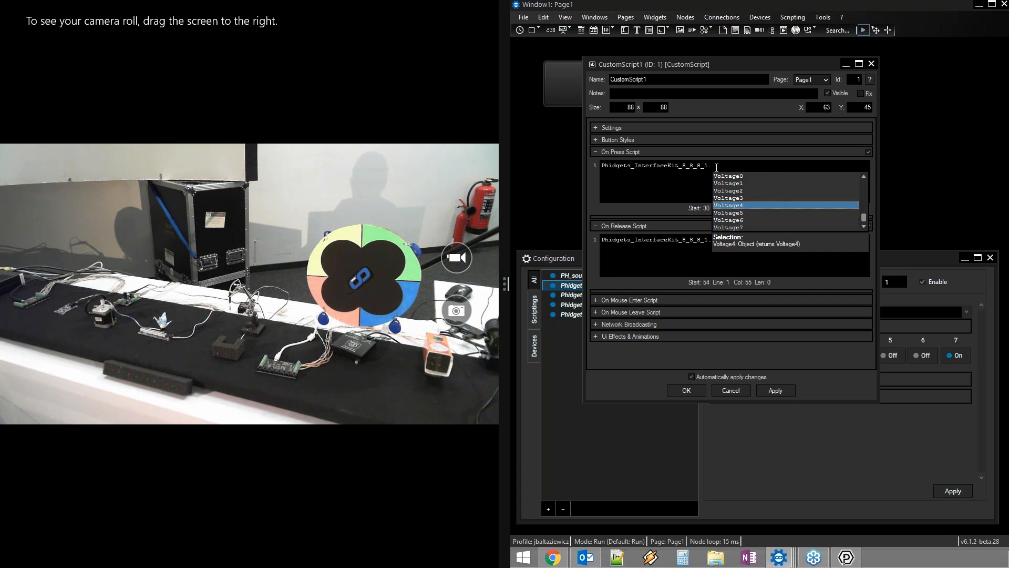
key(Up)
key(Up)
key(Up)
key(Up)
key(Up)
key(Up)
key(Up)
key(Up)
key(Up)
key(Up)
key(Up)
key(Up)
key(Up)
key(Up)
key(Up)
key(Up)
key(Up)
key(Up)
key(Up)
key(Up)
key(Up)
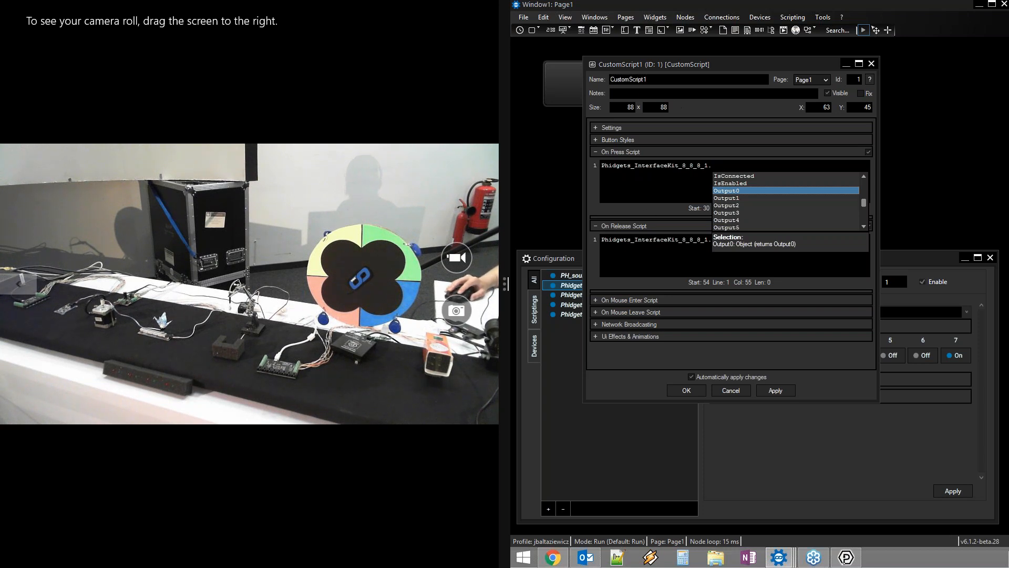
Write Phidgets_InterfaceKit_8_8_8_1.Output0.SetState(true) and test-run it
double_click(730, 191)
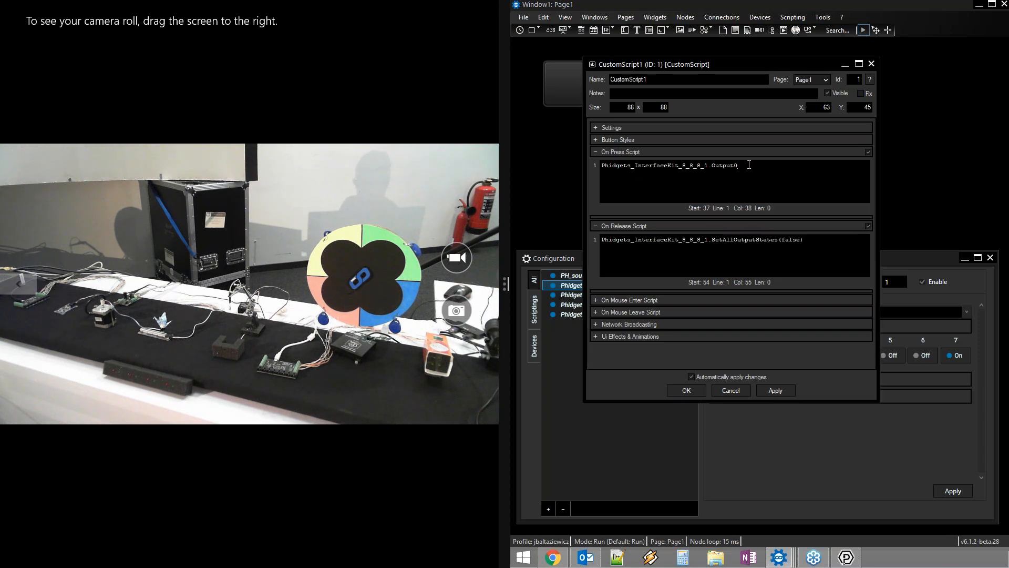
text(.)
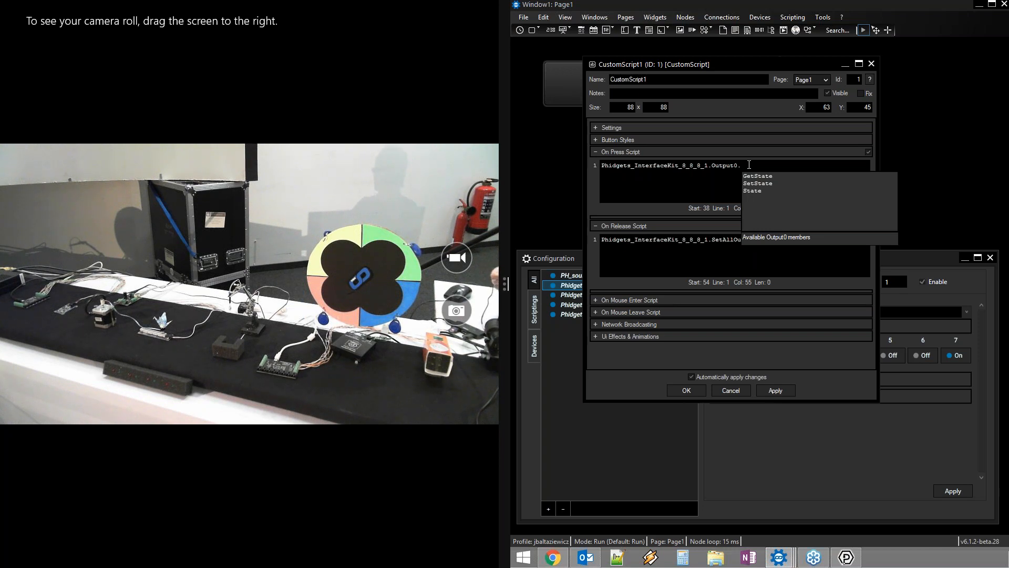
key(Down)
key(Down)
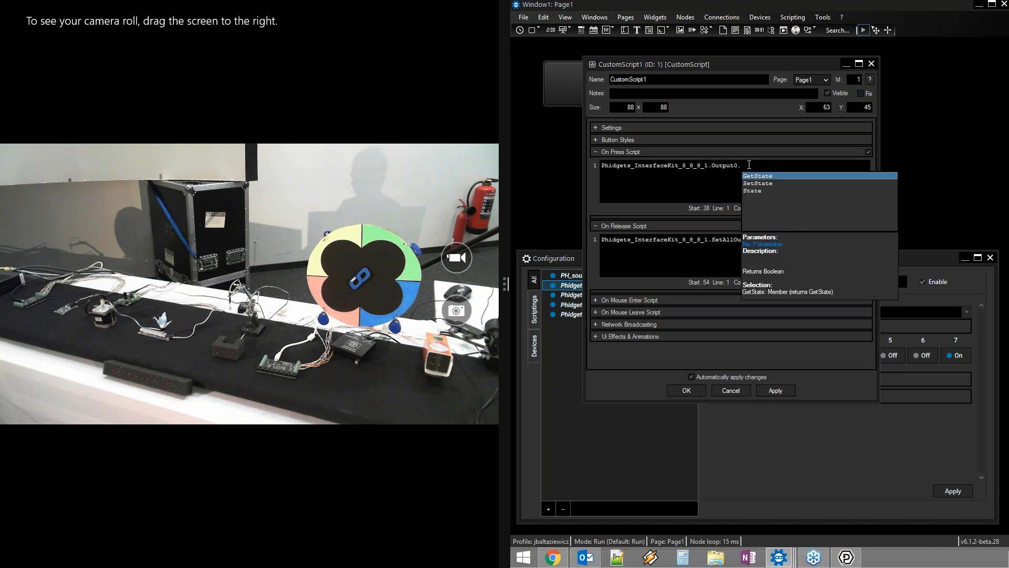
key(Up)
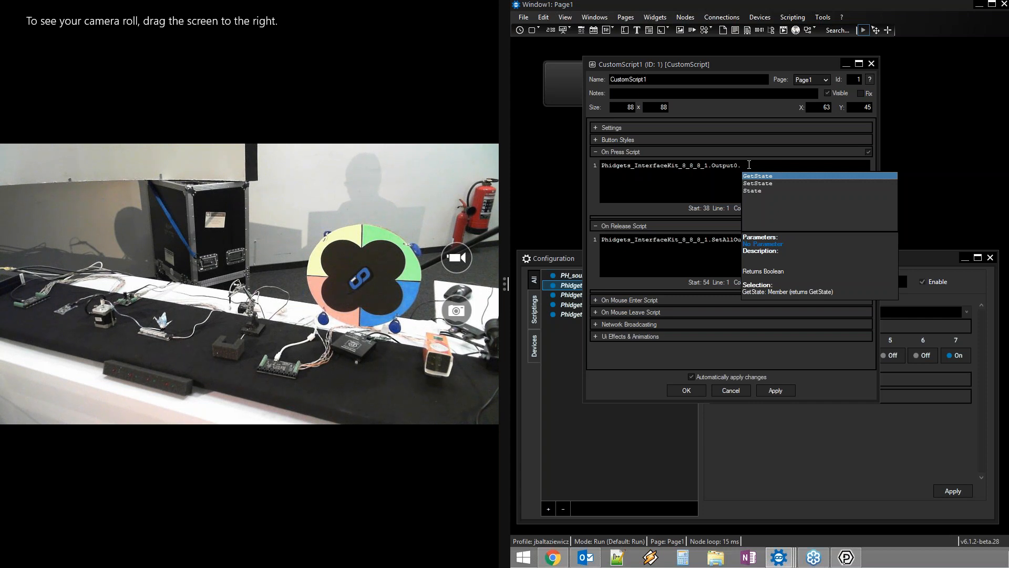
key(Down)
key(Down)
key(Up)
text(SetState()
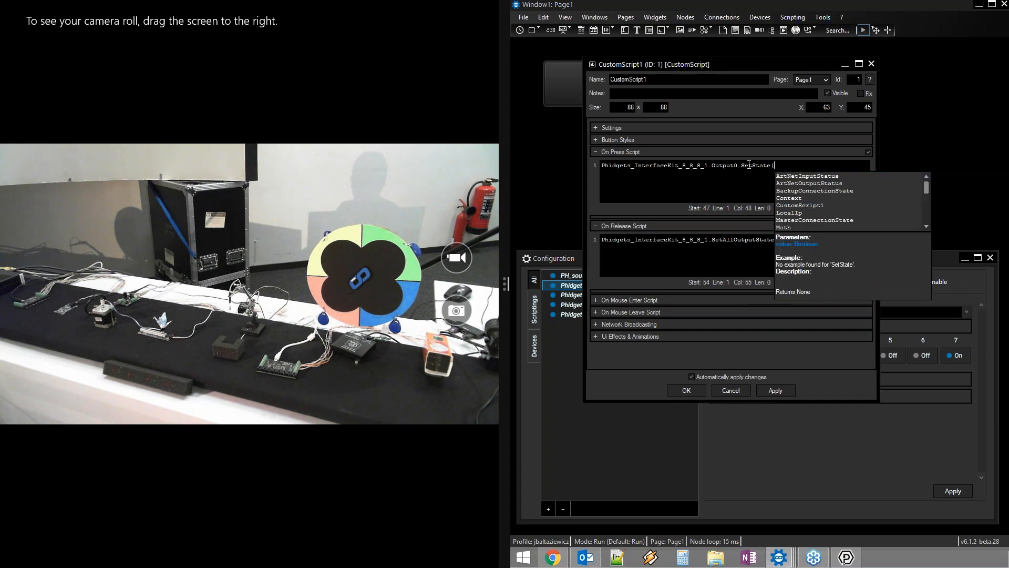
text(true))
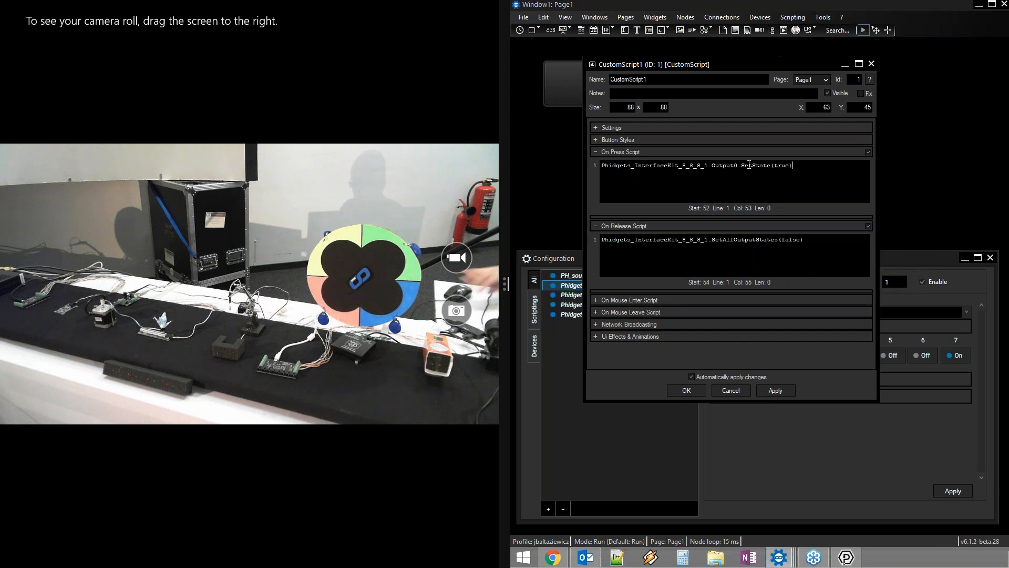
right_click(749, 165)
click(768, 169)
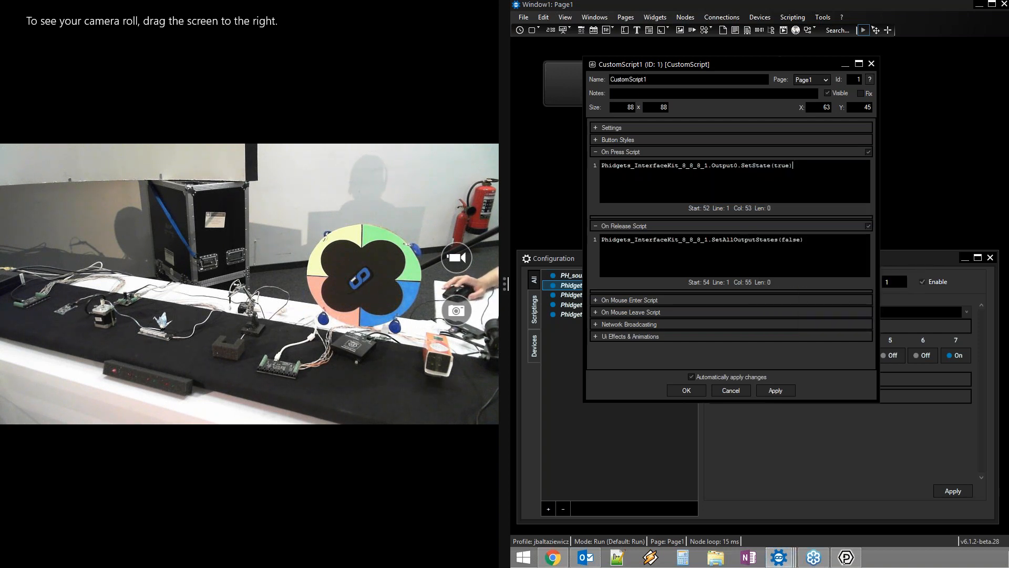
Change the argument to false, fix the typo, and test-run the script again
double_click(783, 166)
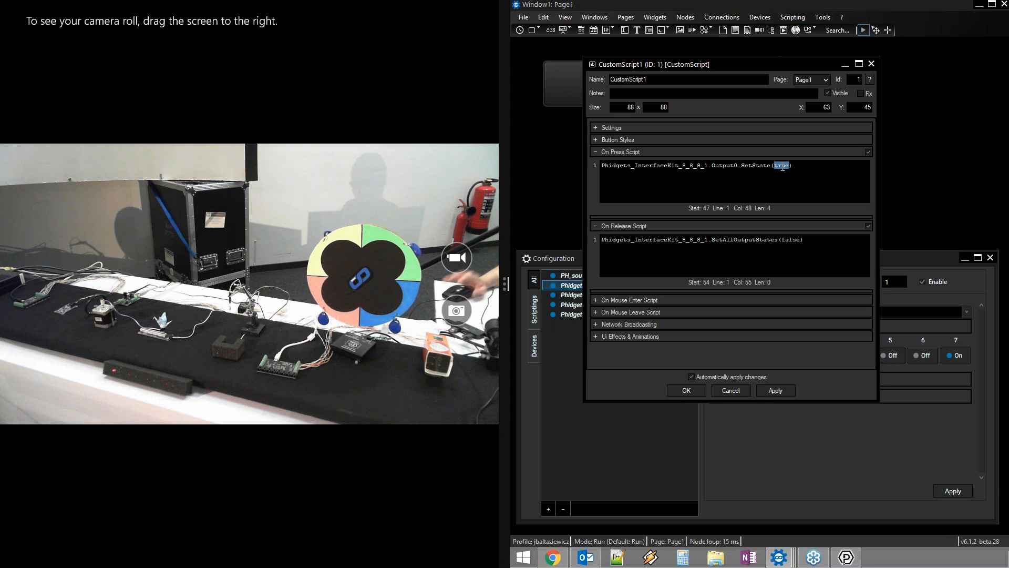
text(false)
right_click(783, 167)
click(796, 175)
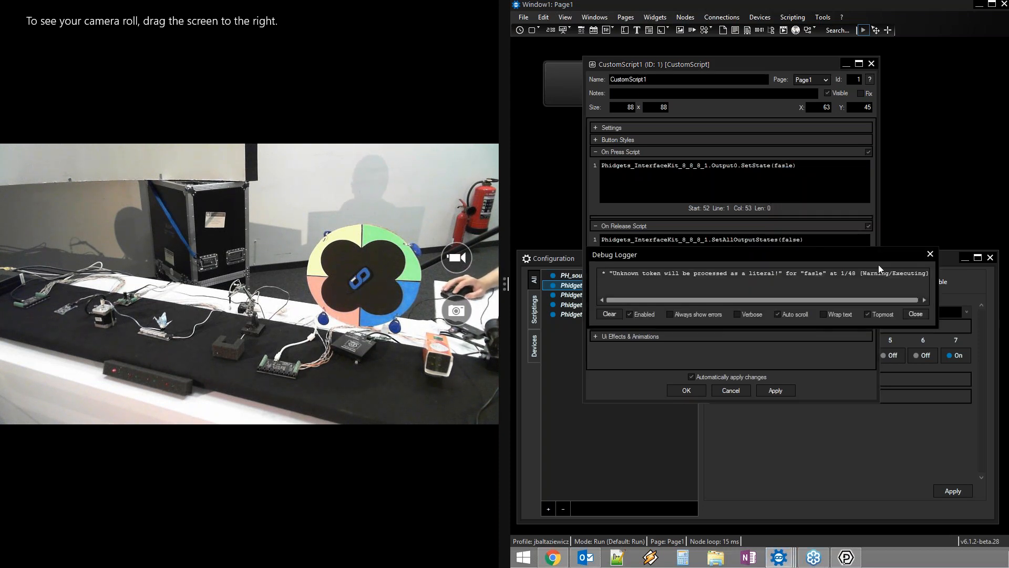
click(930, 254)
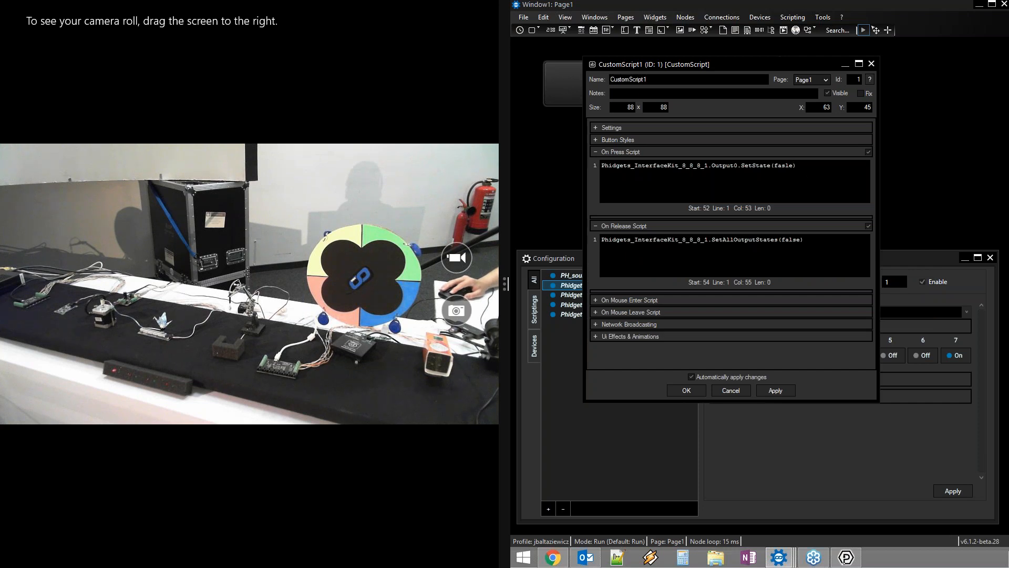
key(BackSpace)
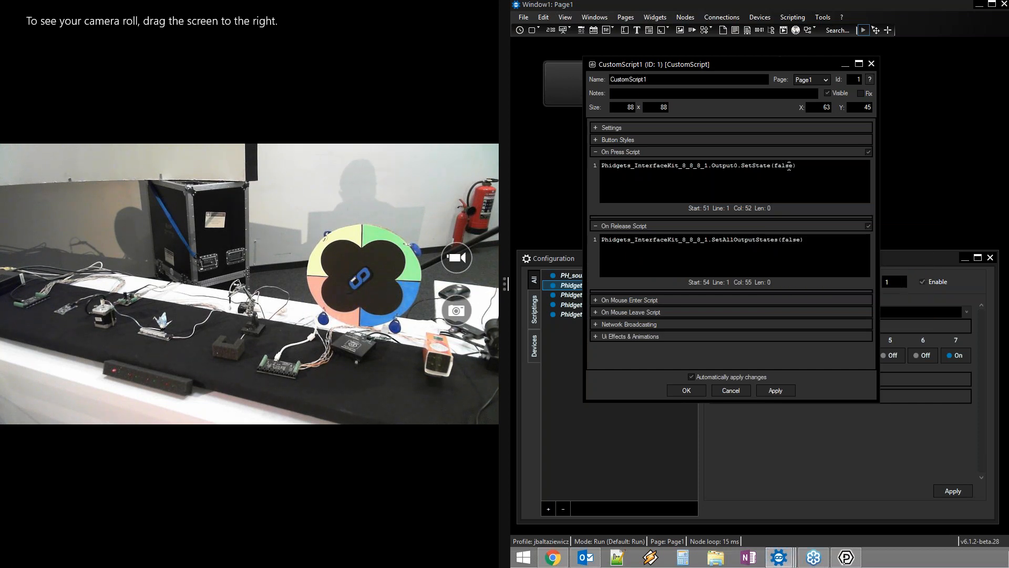
right_click(839, 172)
click(851, 179)
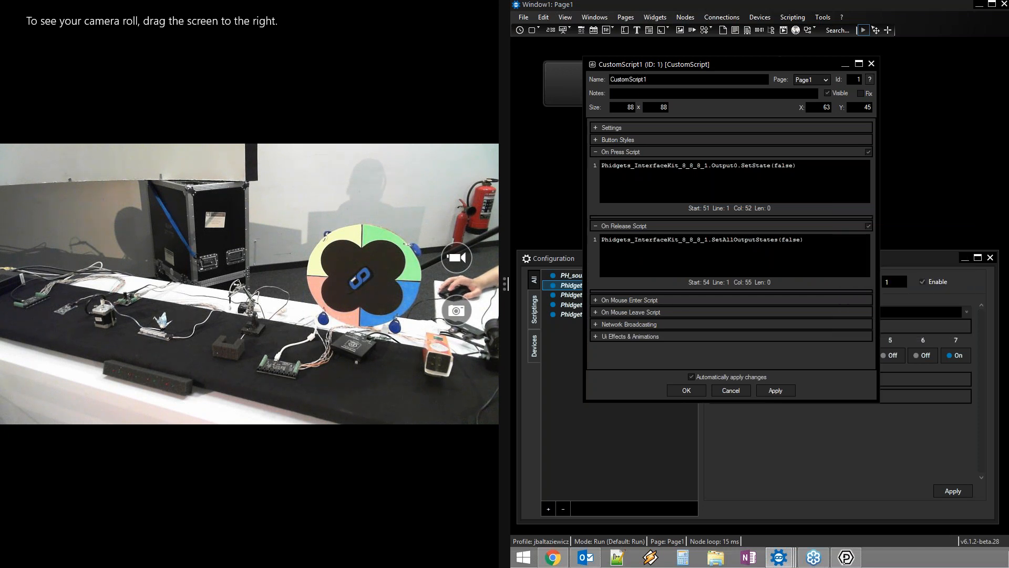
Replace the call with Output0.State = true and test it
key(Left)
key(Left)
key(Left)
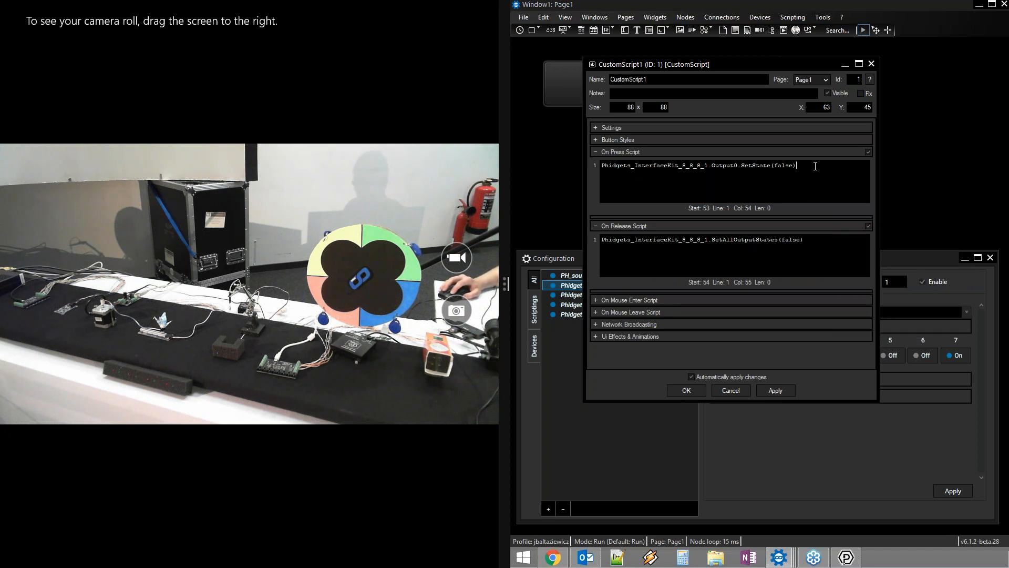
drag(816, 166, 741, 166)
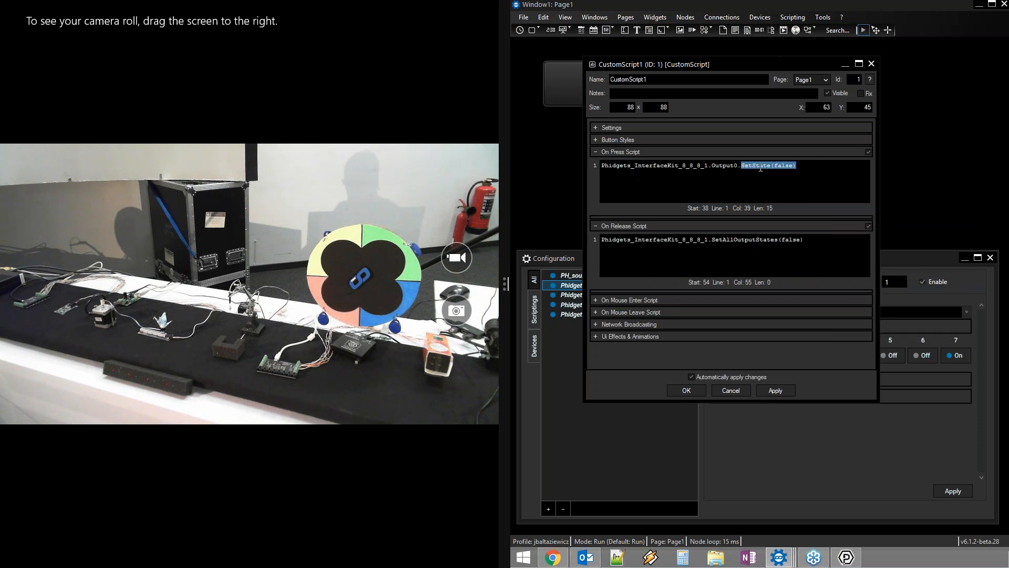
text(st)
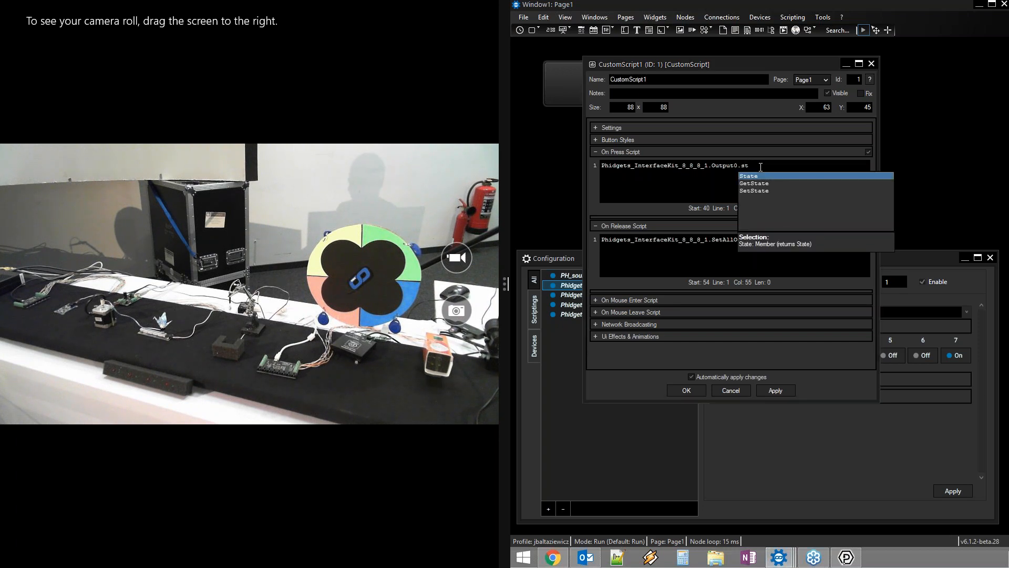
key(Return)
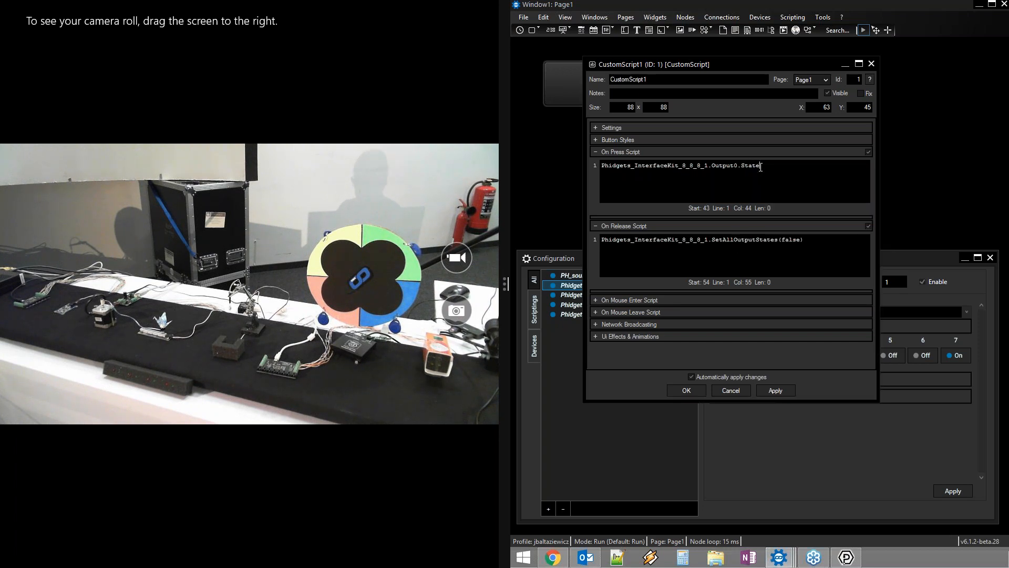
text(= )
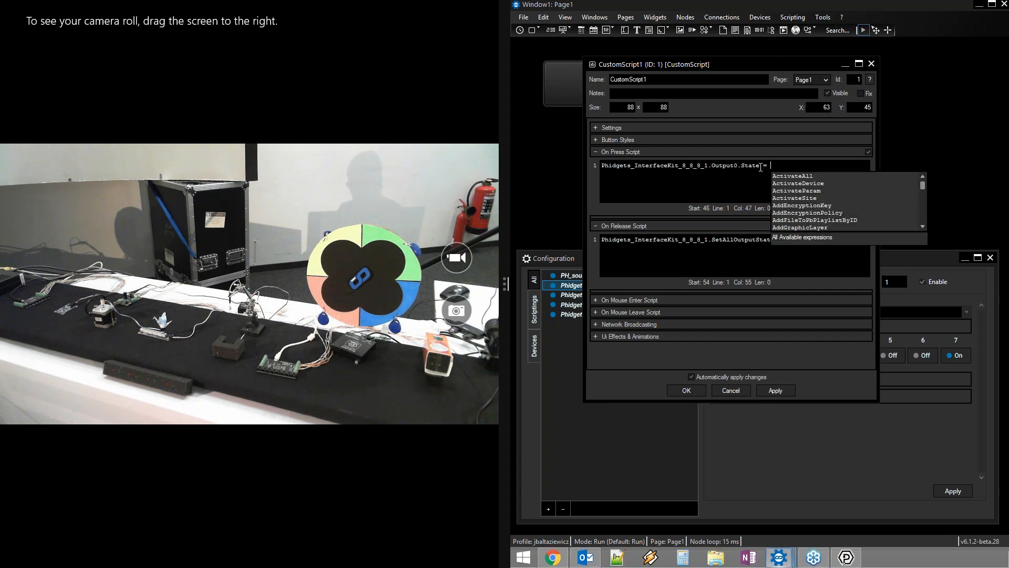
text(true)
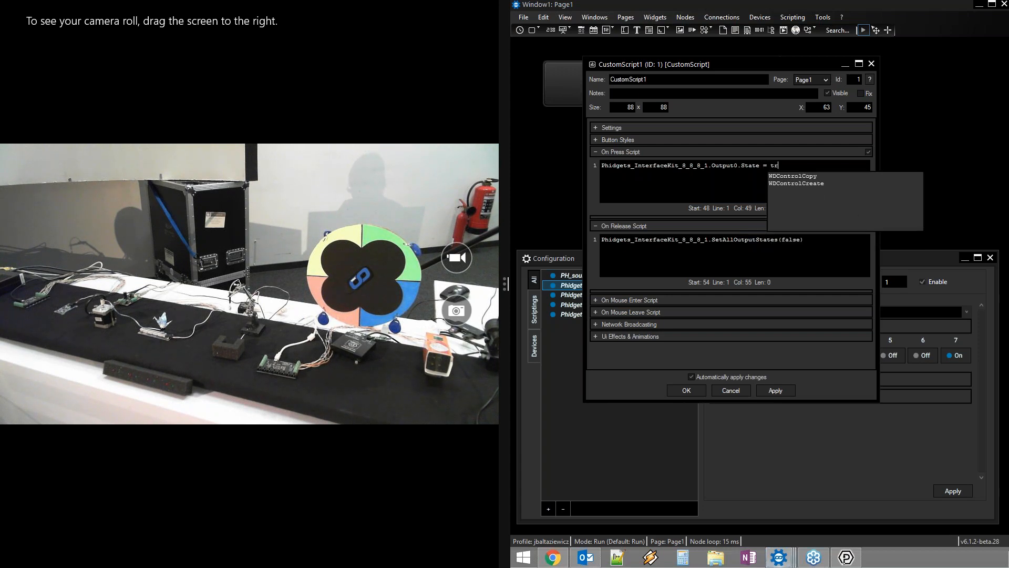
right_click(786, 168)
click(792, 172)
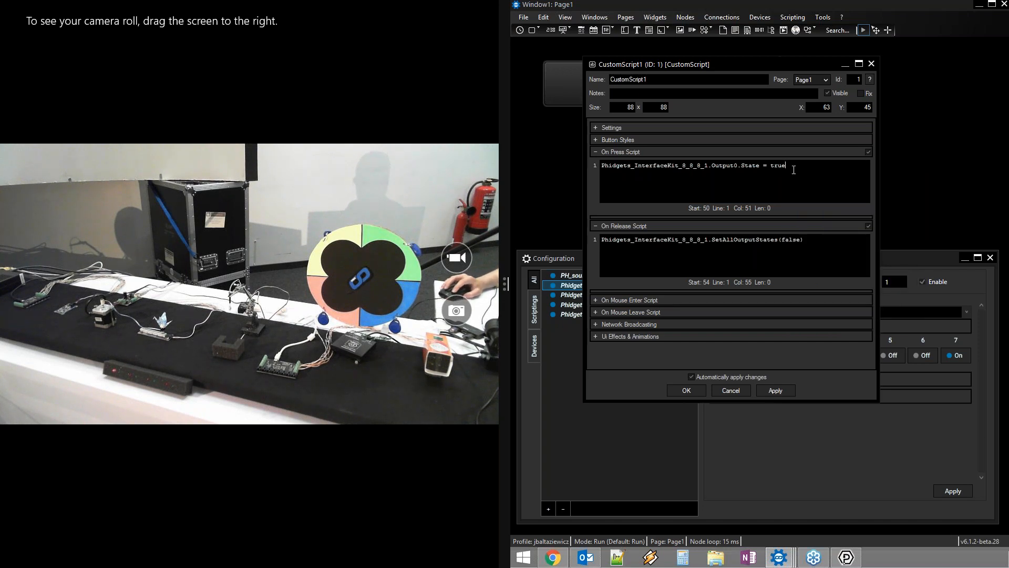
Trim the line to Phidgets_InterfaceKit_8_8_8_1.Output0.State) and go to its start
drag(786, 166, 742, 165)
click(760, 165)
key(Delete)
key(Delete)
key(Delete)
key(Delete)
key(Delete)
key(Delete)
key(Delete)
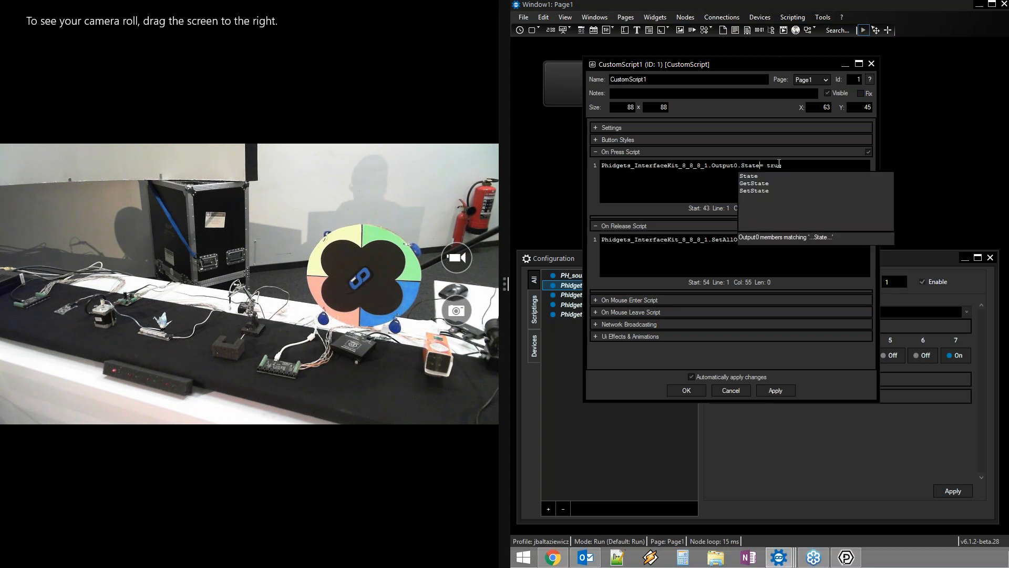
text())
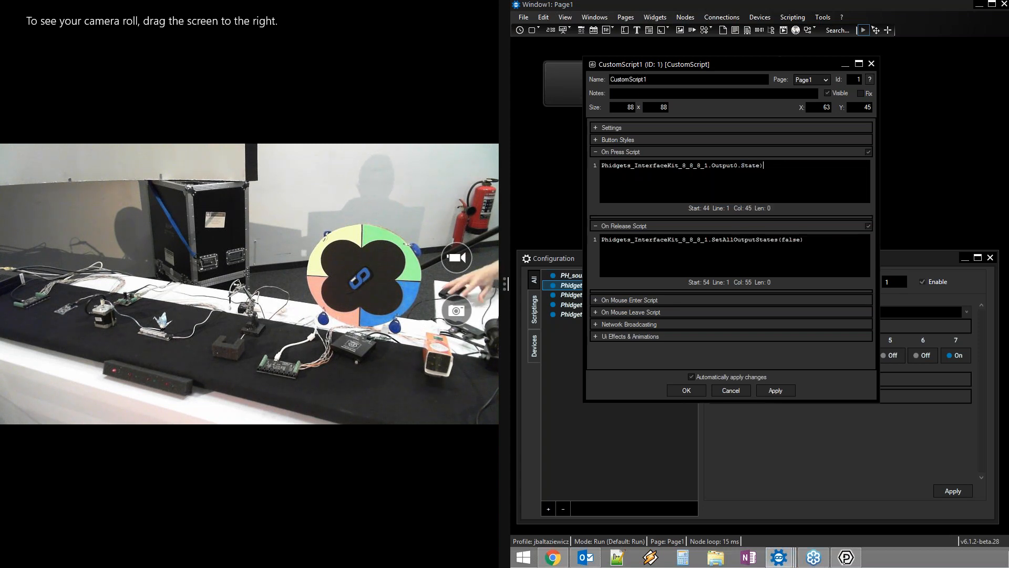
click(602, 165)
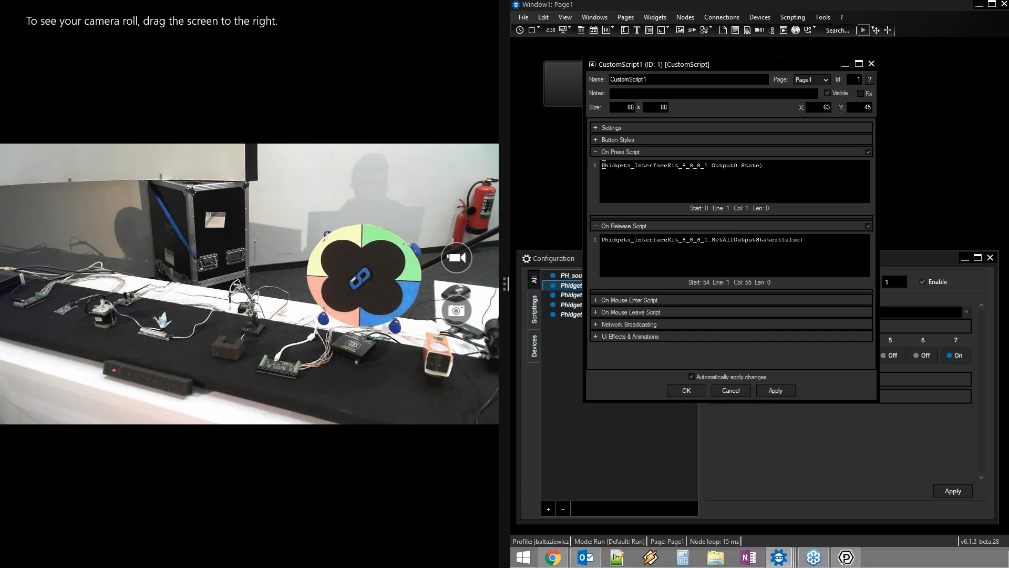
Prefix the line with DebugMessage(, test it, and confirm True in the Debug Logger
text(De)
text(bugMessage()
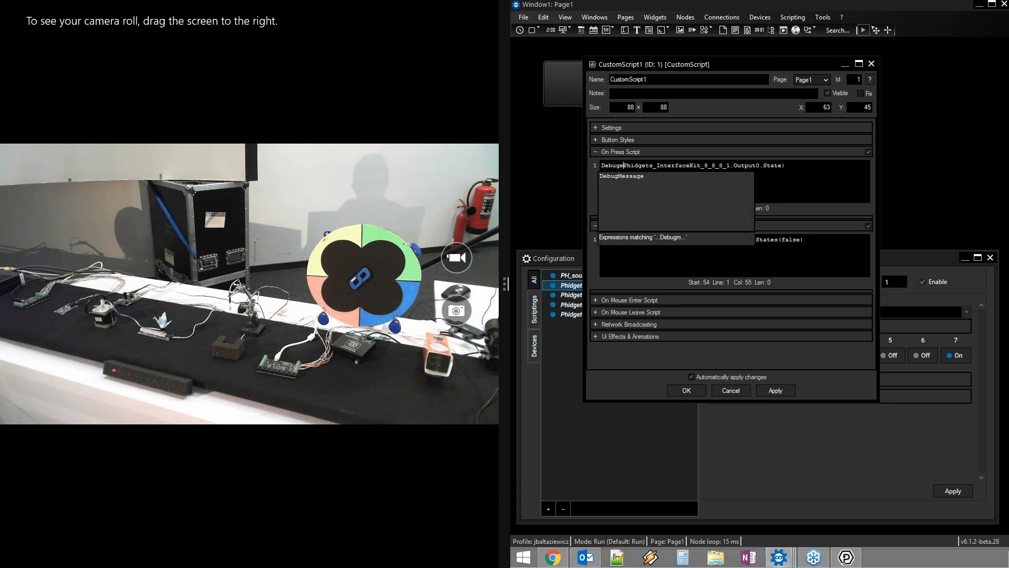
right_click(609, 180)
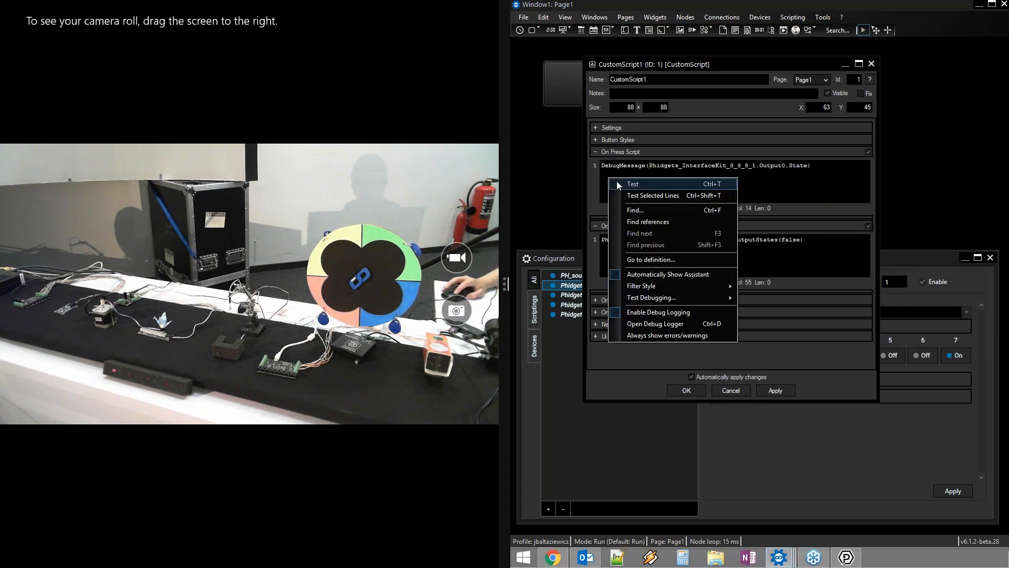
click(618, 184)
drag(627, 273, 594, 274)
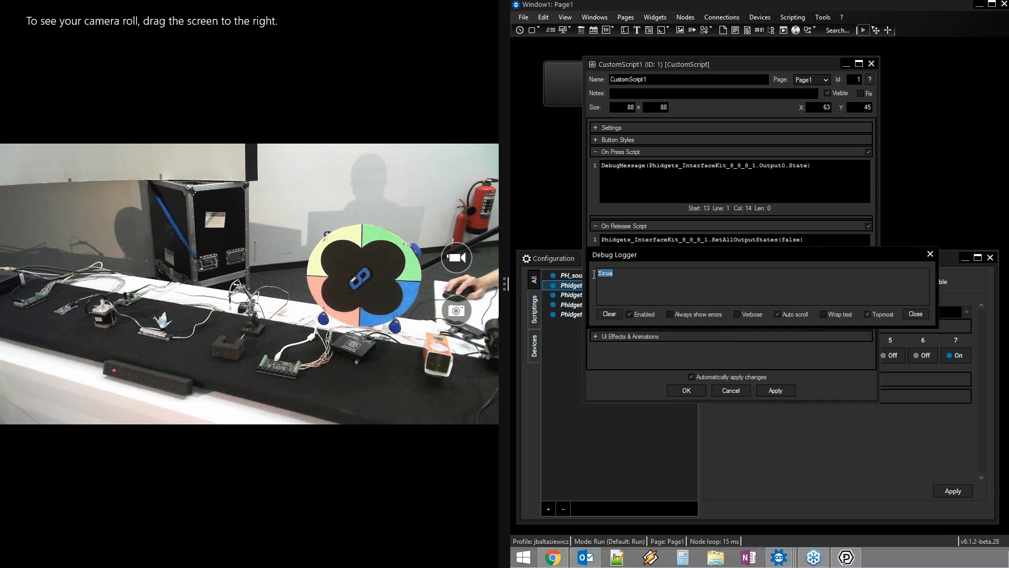
click(930, 255)
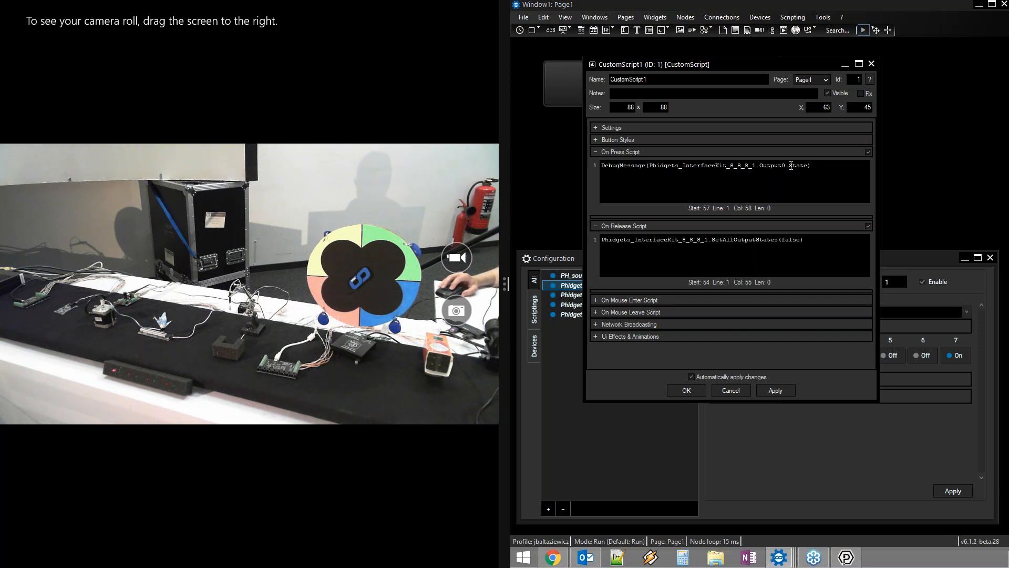
click(791, 166)
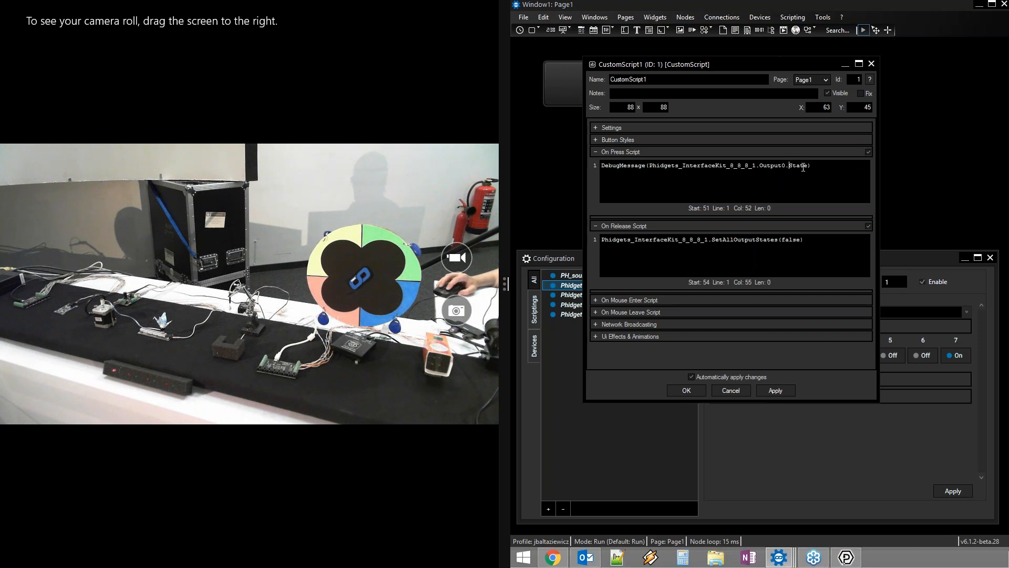
click(810, 166)
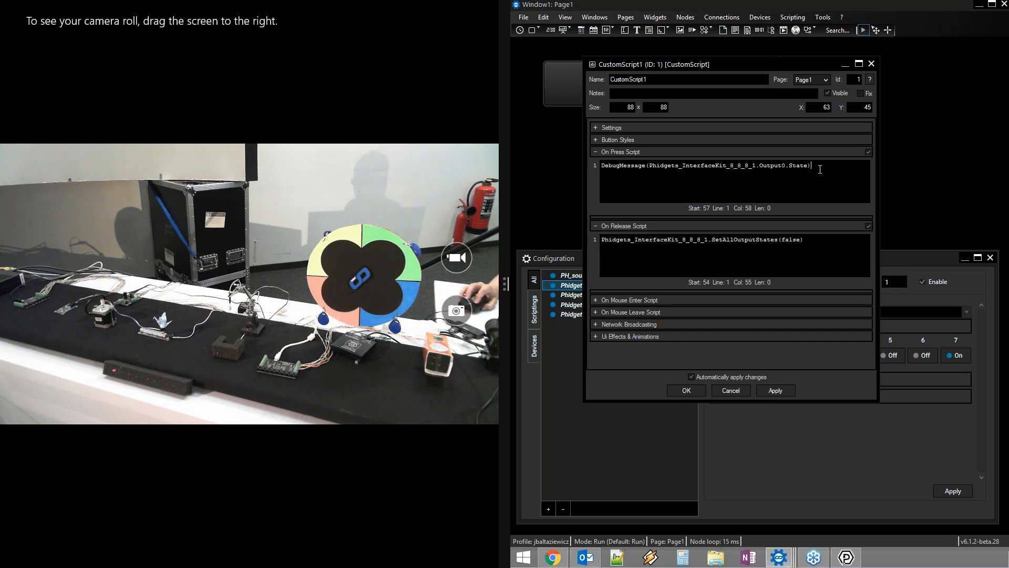
click(819, 250)
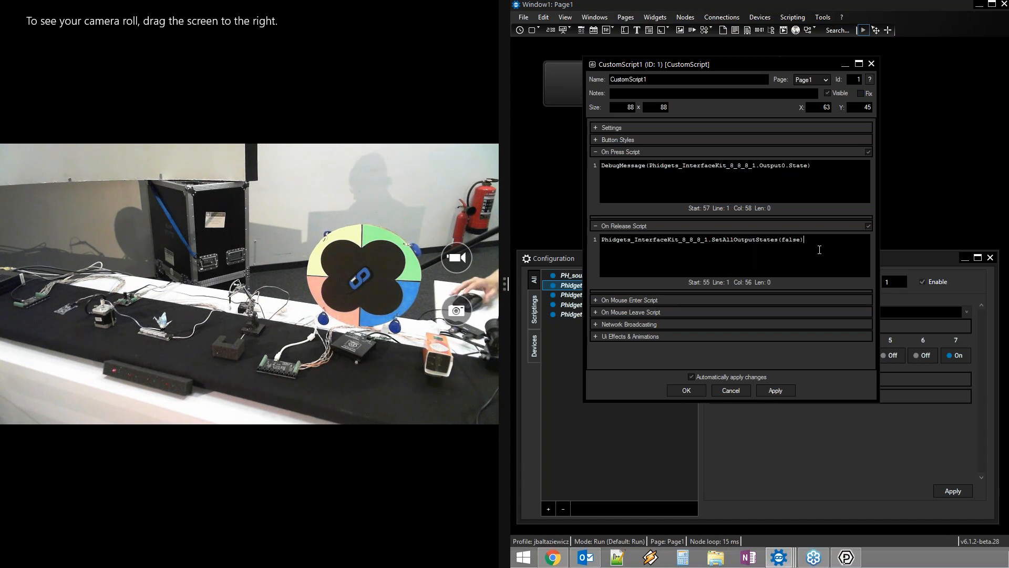
drag(823, 167, 606, 171)
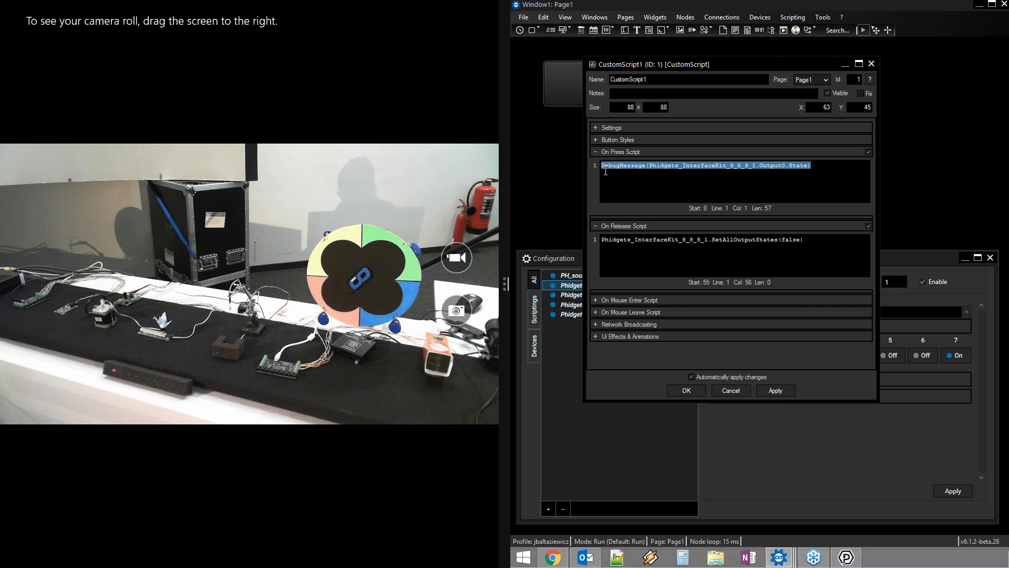
Write a for i = 0 to 7 loop in On Press calling SetOutputState(i,true) and WDWait(0.2)
text(for)
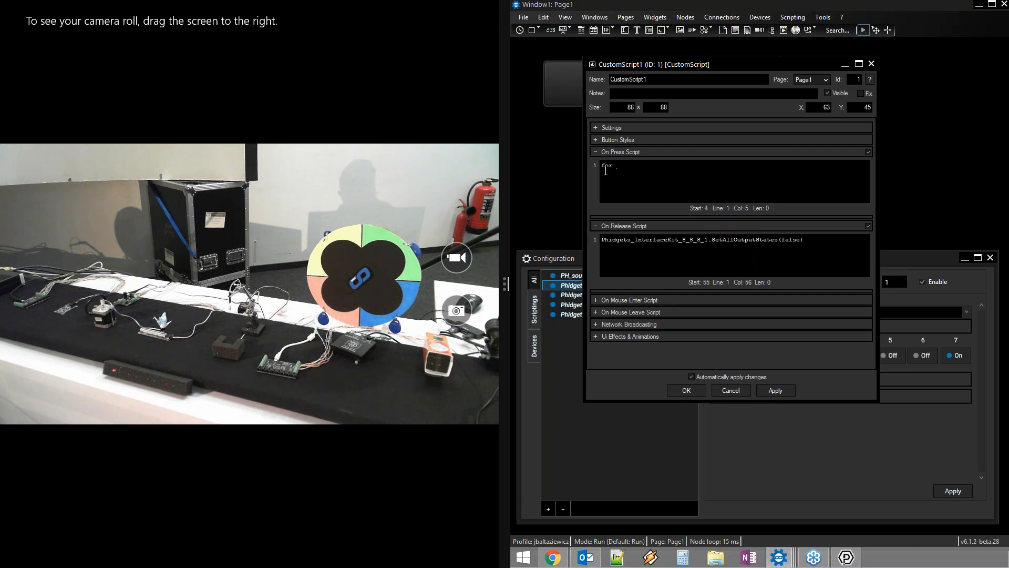
text( i = 0 to 7 {})
key(Return)
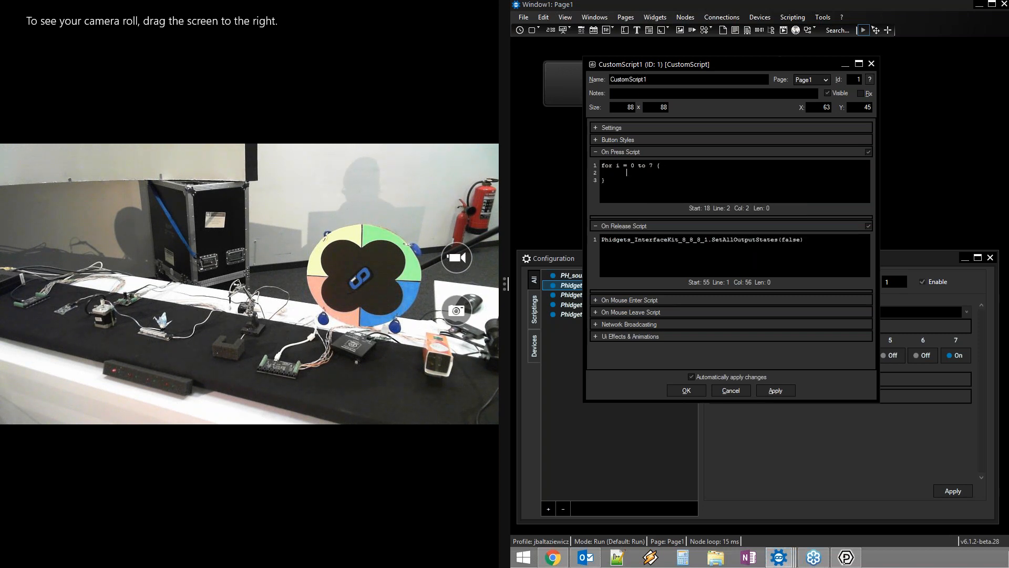
text(phi)
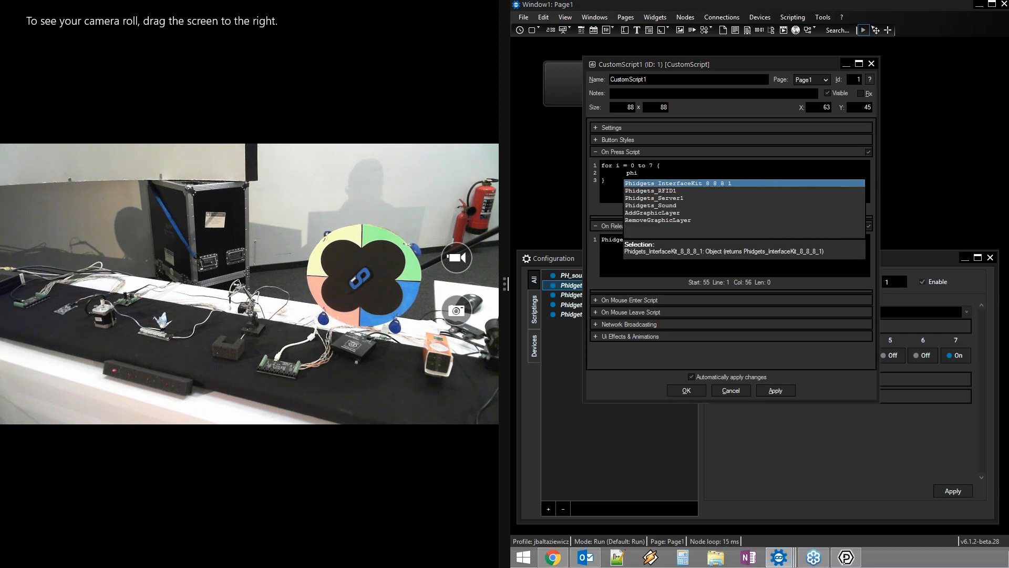
text(.ou)
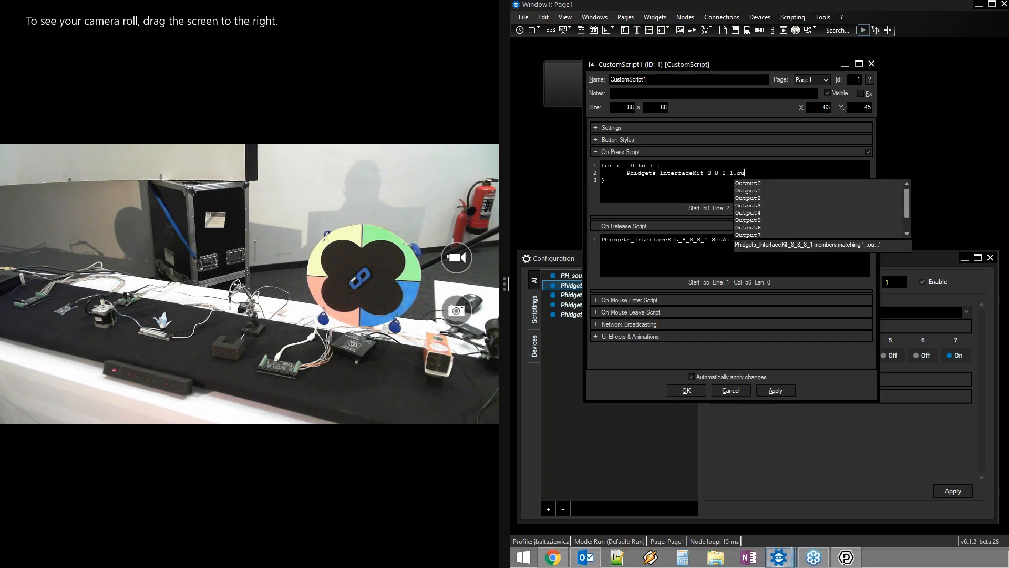
text(t)
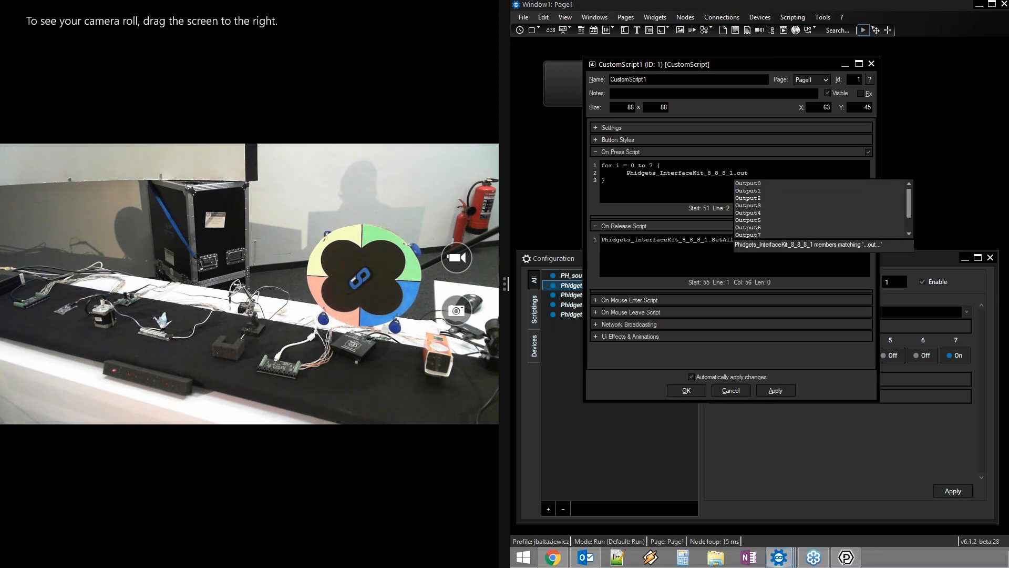
key(Down)
key(Down)
key(Down)
key(Down)
key(Down)
key(Down)
key(Down)
key(Down)
key(Down)
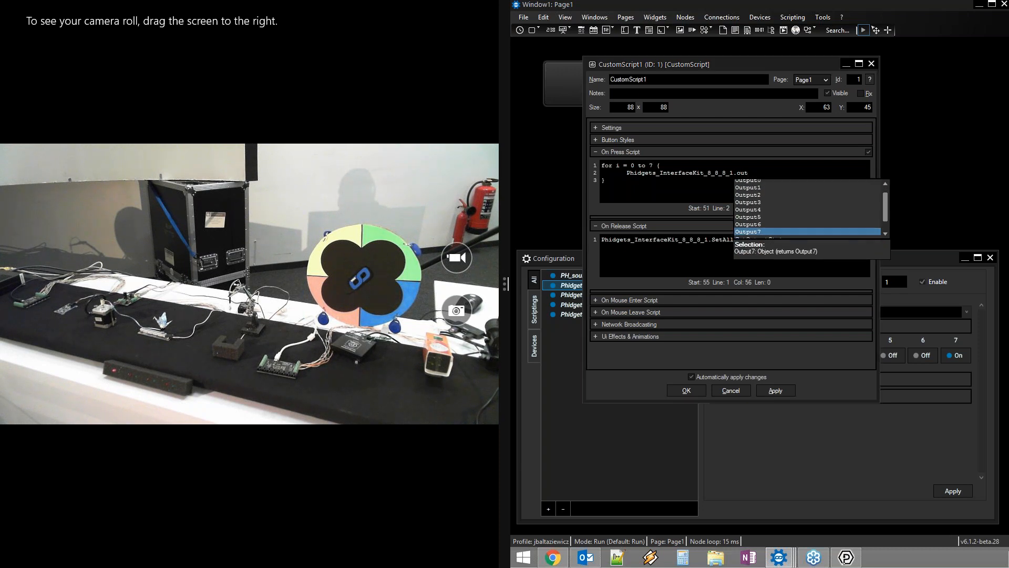
key(Down)
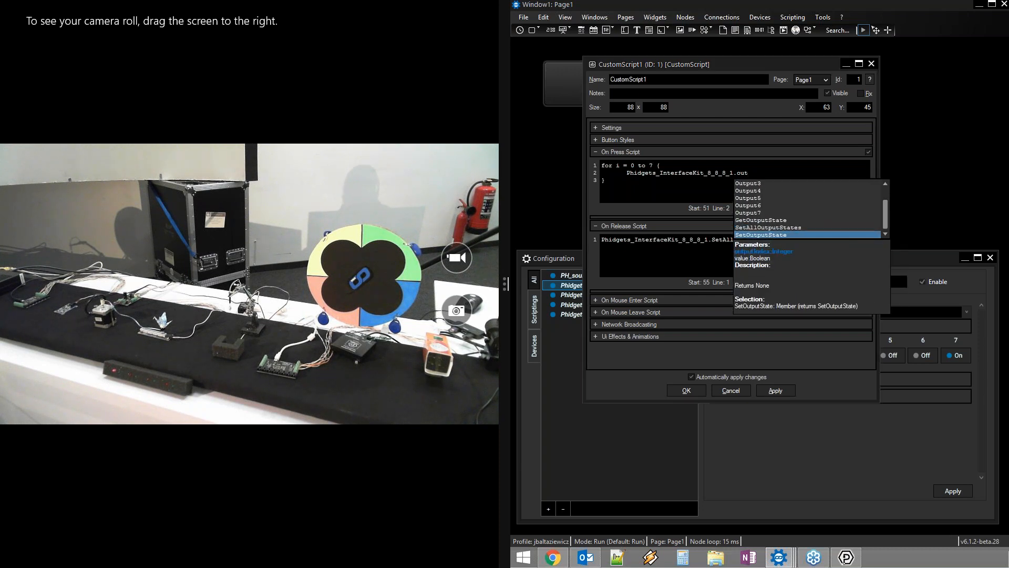
key(Return)
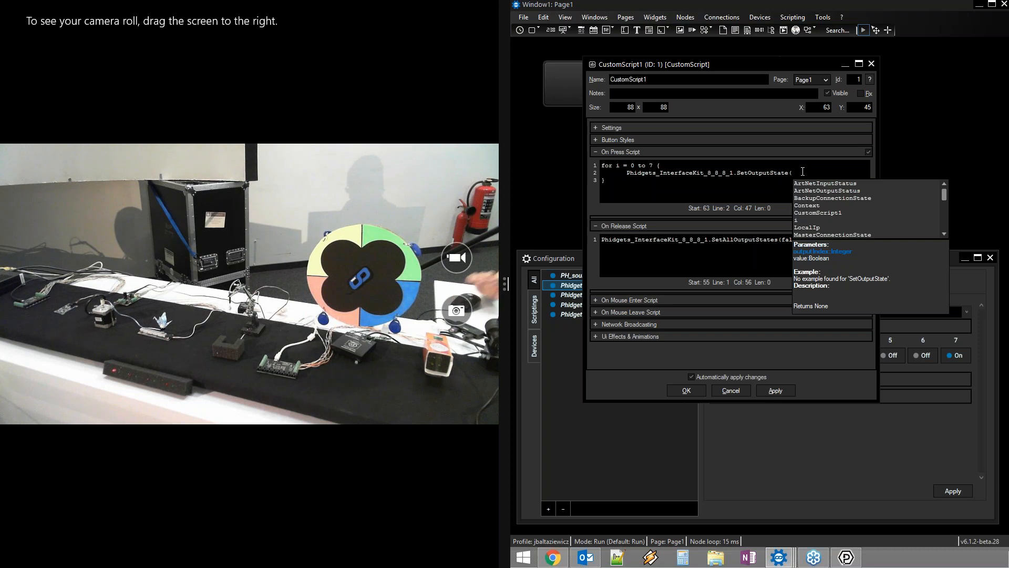
text(i)
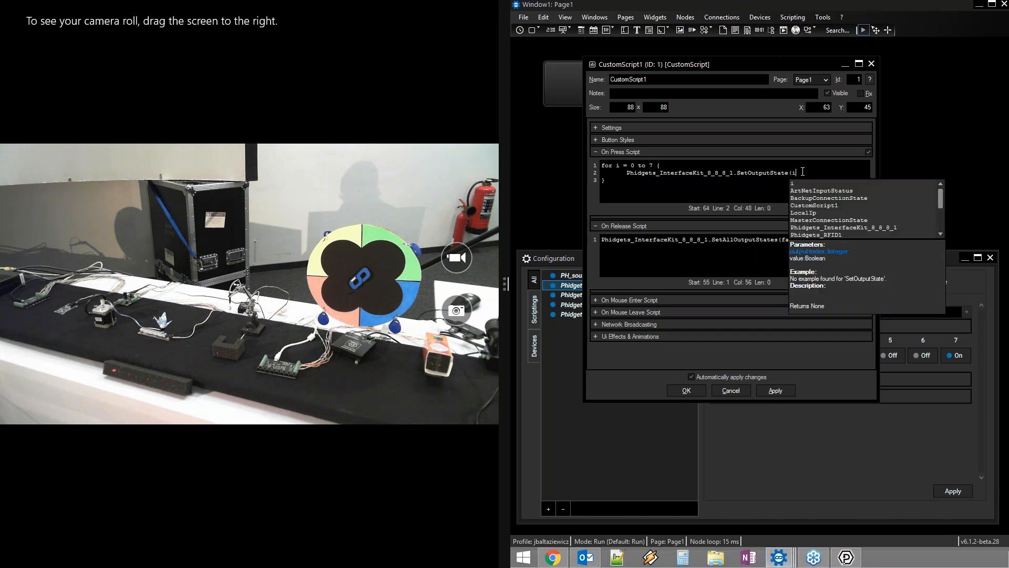
text(,true)
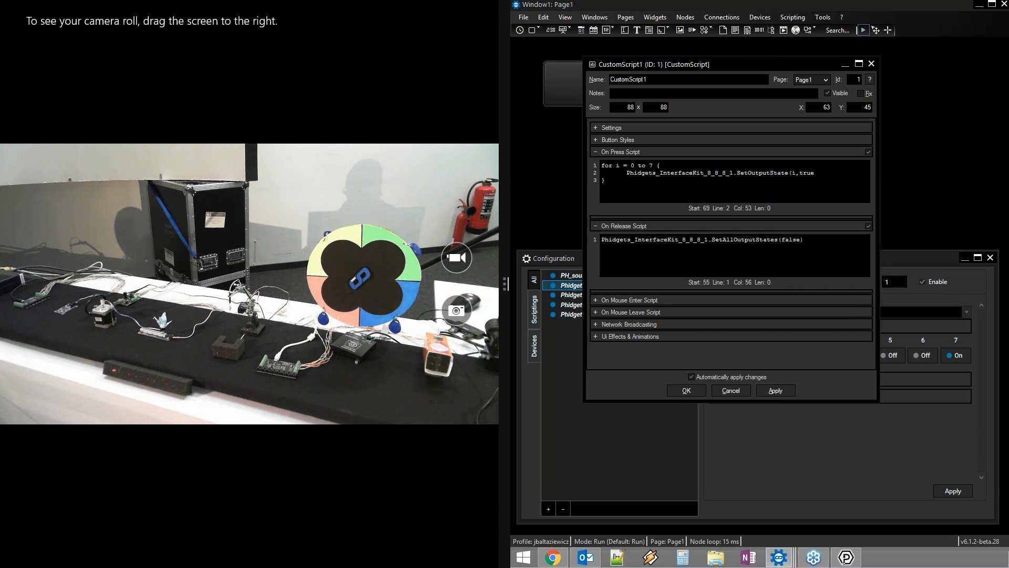
text())
key(Return)
text(Wait)
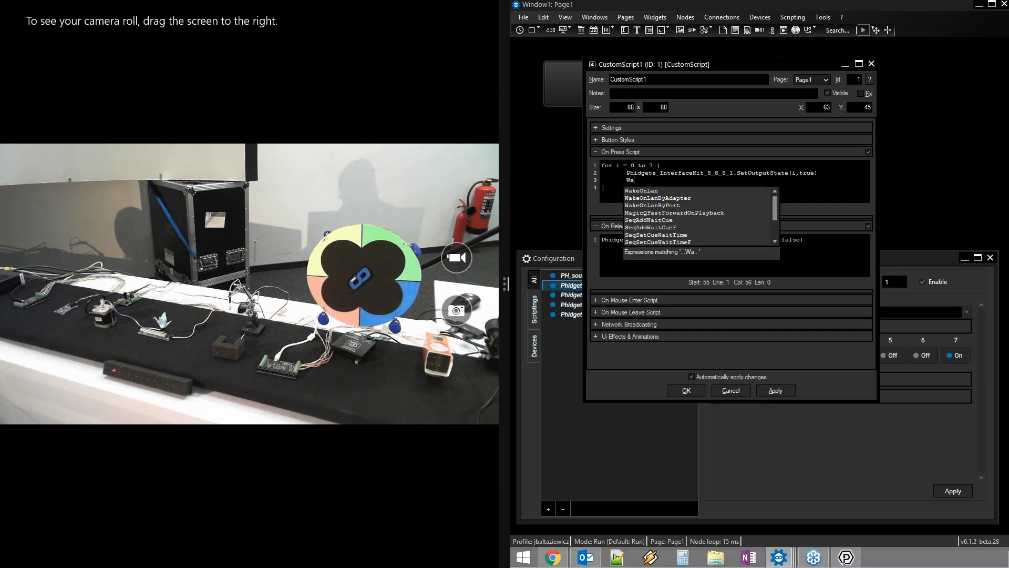
key(Down)
key(Down)
key(Down)
key(Down)
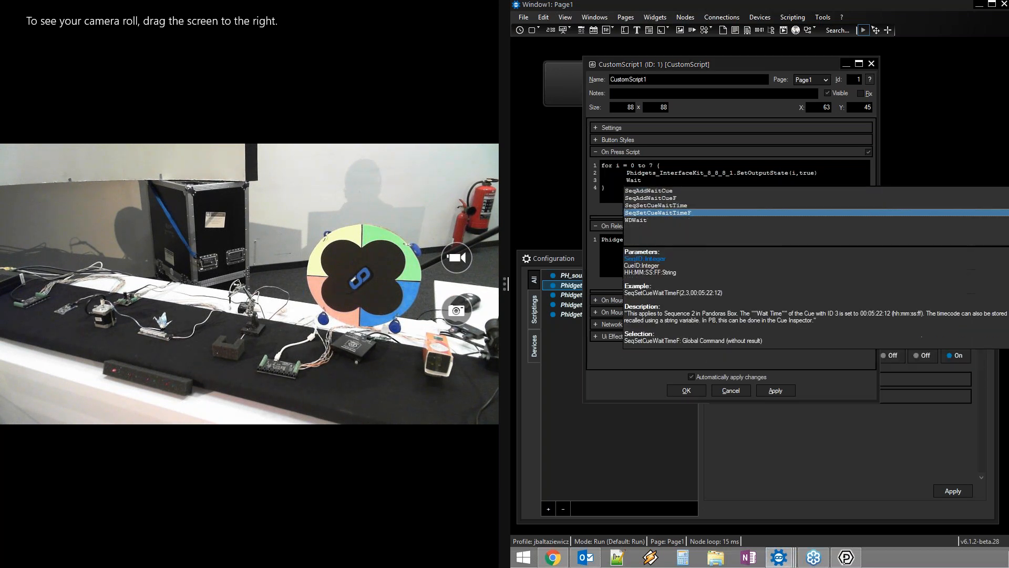
key(Return)
text(0.2))
key(Down)
Select the press loop, then select the existing On Release line to replace it
drag(606, 186, 600, 166)
key(ctrl+c)
click(668, 250)
drag(826, 236, 601, 240)
Paste the loop into On Release and change true to false
key(ctrl+v)
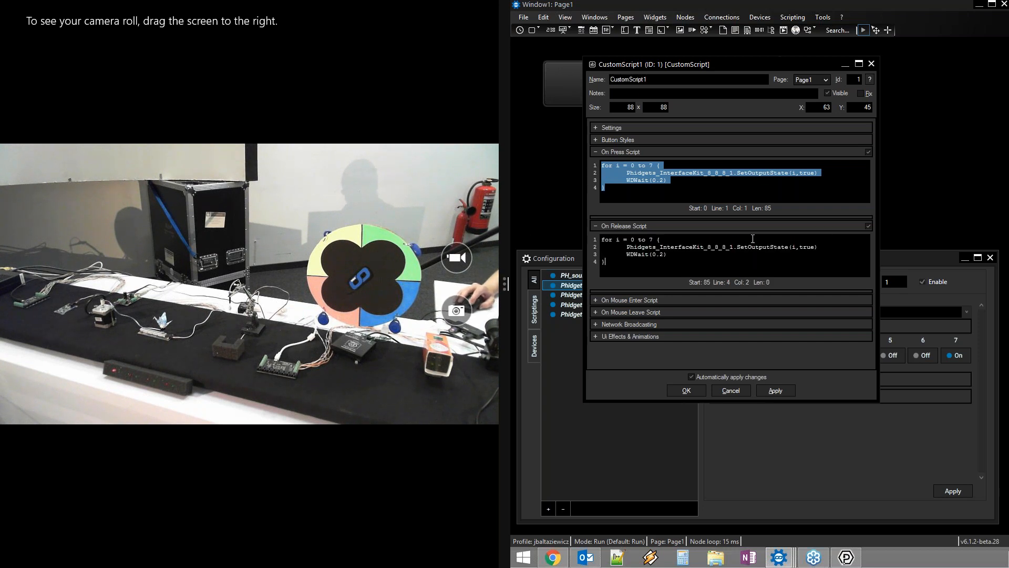
double_click(812, 247)
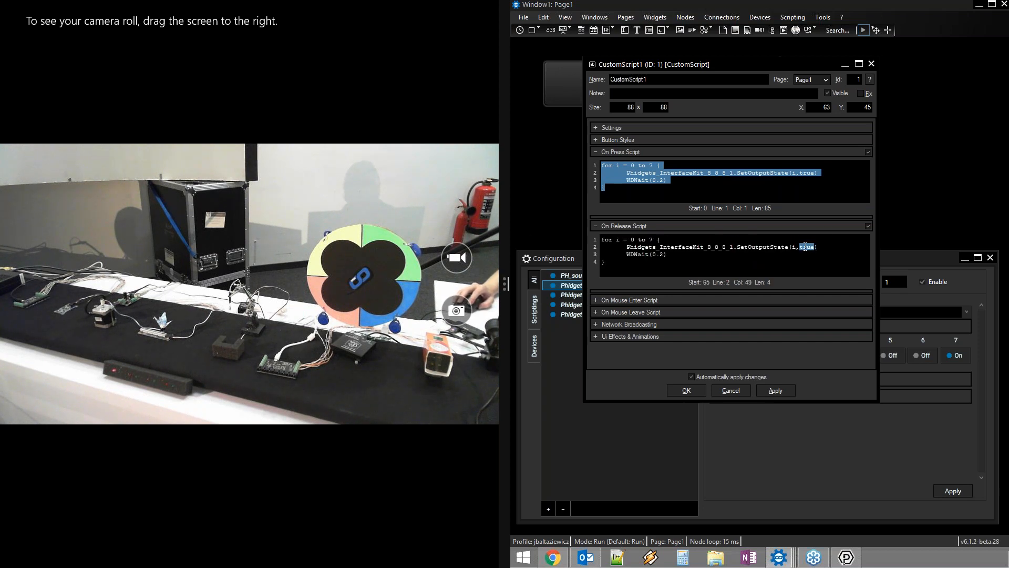
text(false)
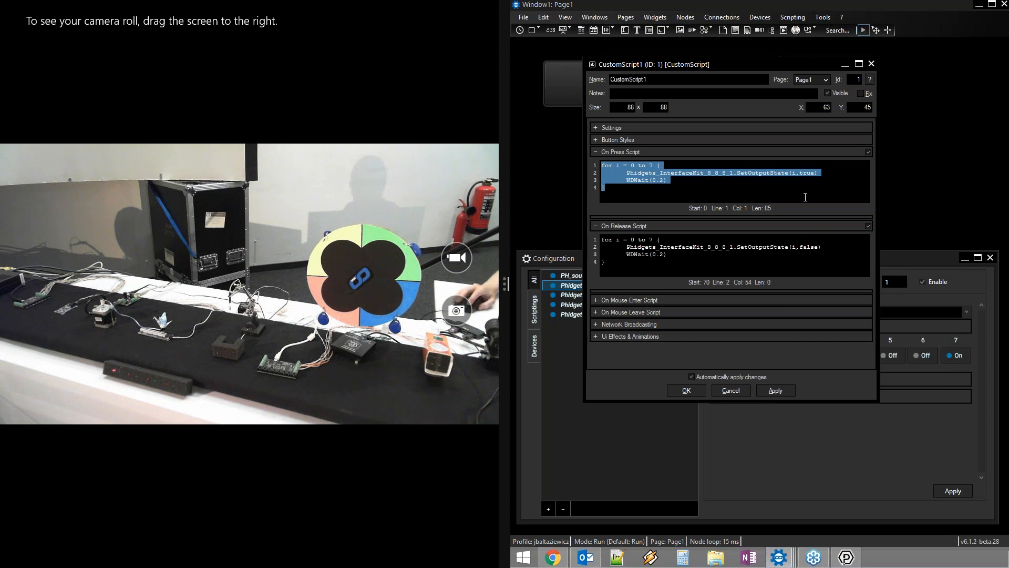
Test the press and release loops, lighting then switching off the LEDs, and confirm with OK
click(794, 190)
right_click(794, 190)
click(839, 194)
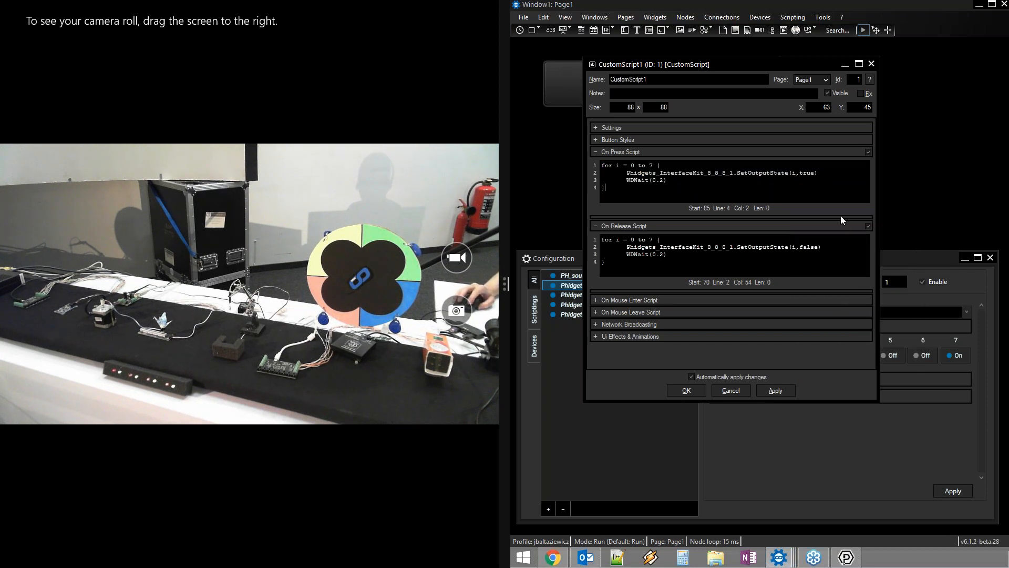
right_click(814, 261)
click(826, 267)
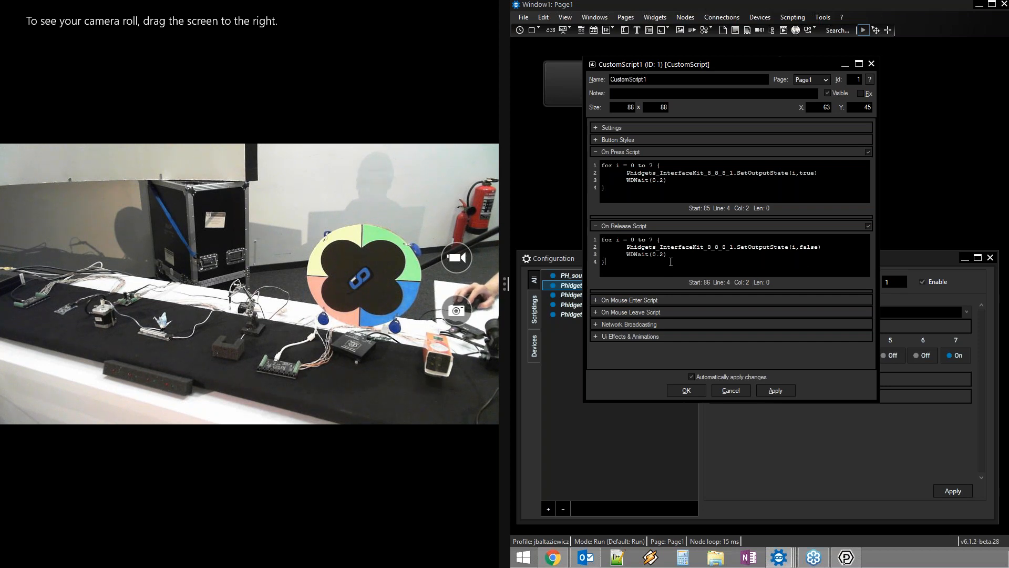
click(692, 390)
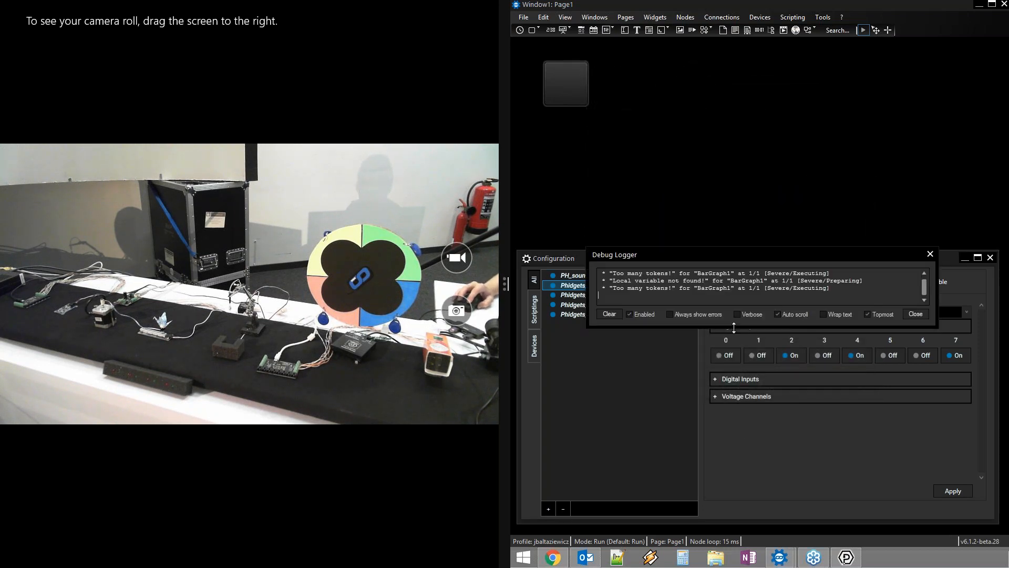
Close the Debug Logger and open PH_sound's event script BarGraph1.Value = value
click(930, 254)
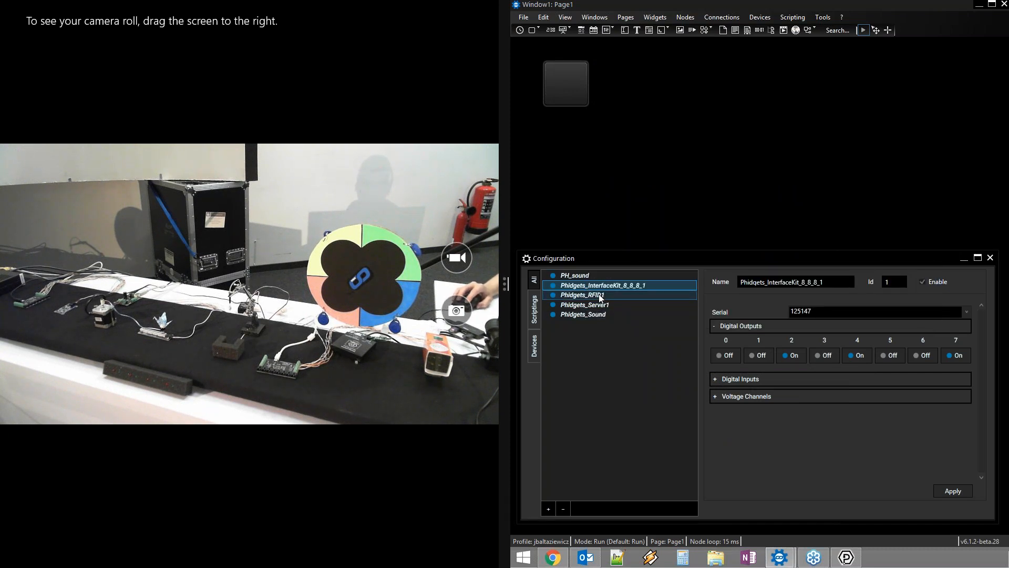
click(597, 275)
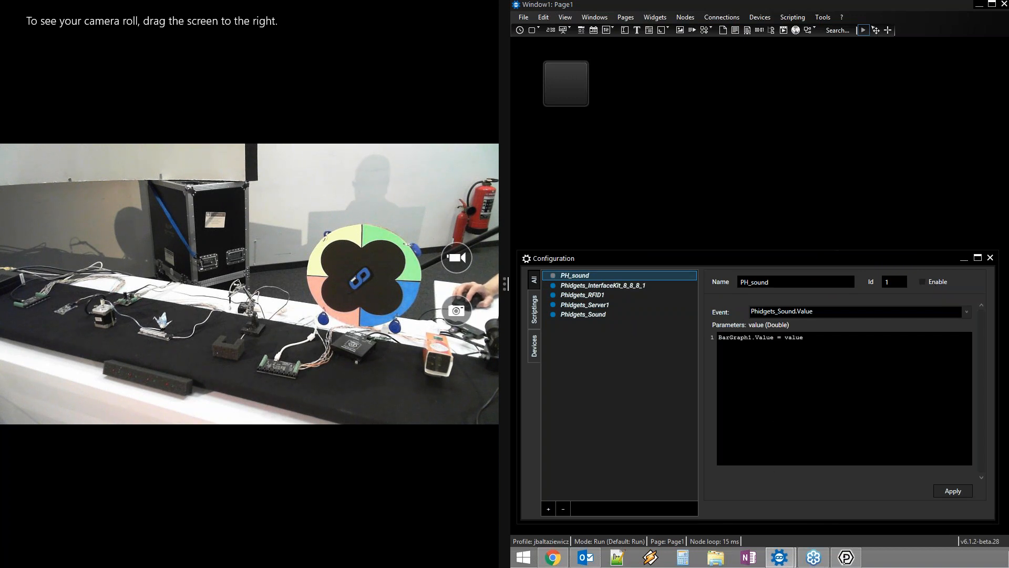
click(756, 340)
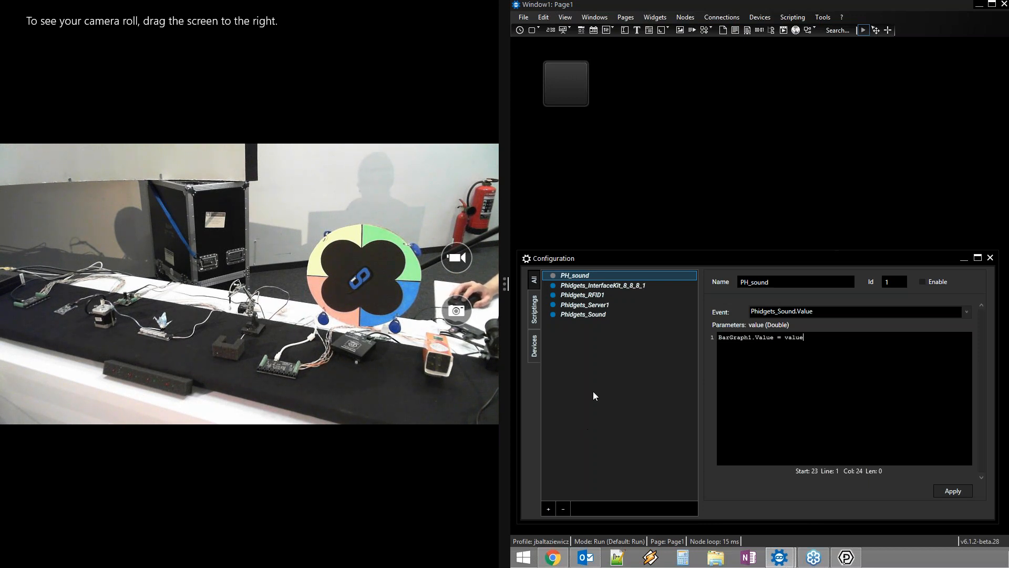
Review Phidgets_InterfaceKit_8_8_8_1's Digital Inputs, confirming Channel 0's scripts are empty, then collapse them
click(598, 287)
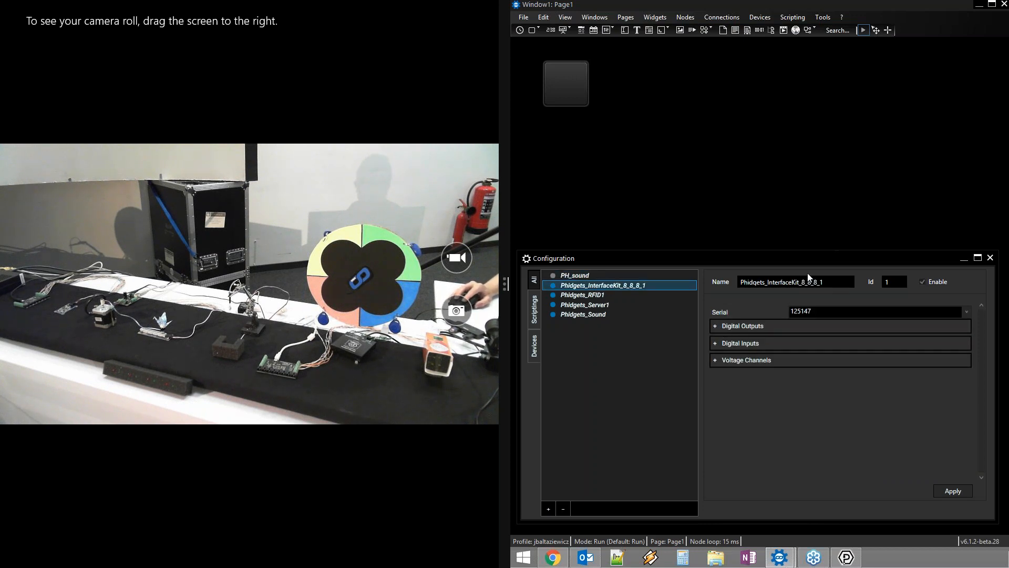
click(715, 343)
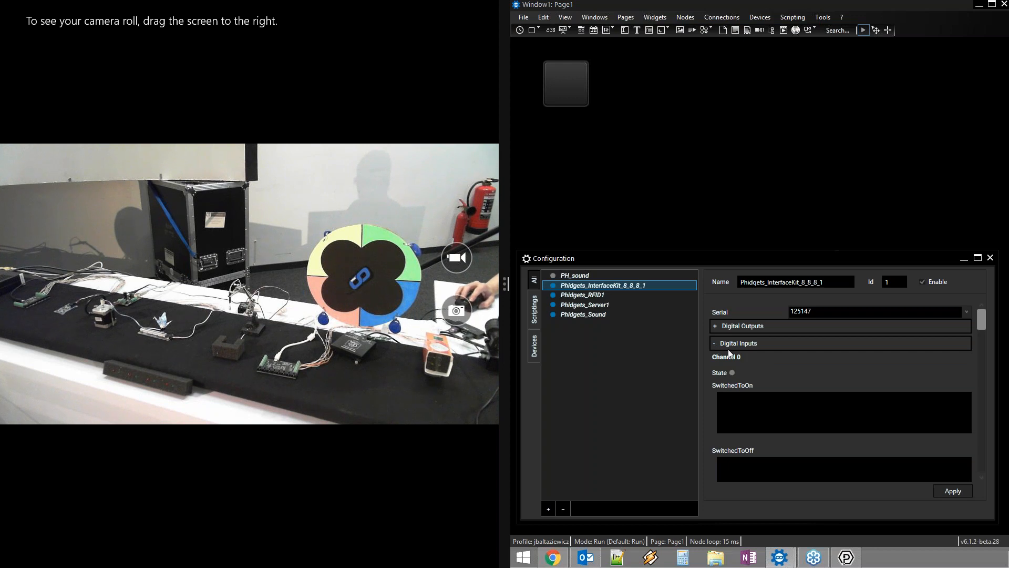
scroll(788, 366, down, 2)
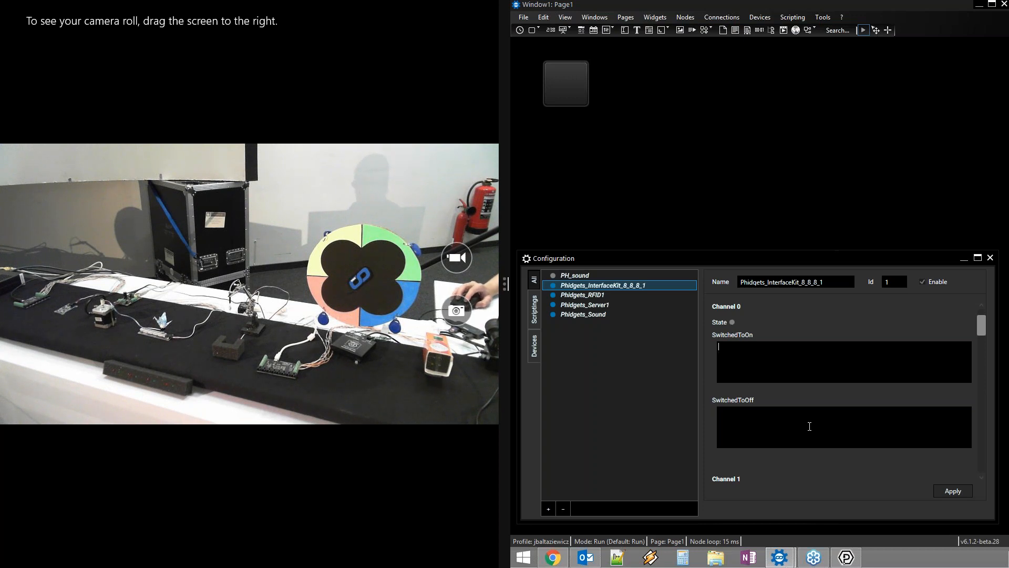
click(734, 416)
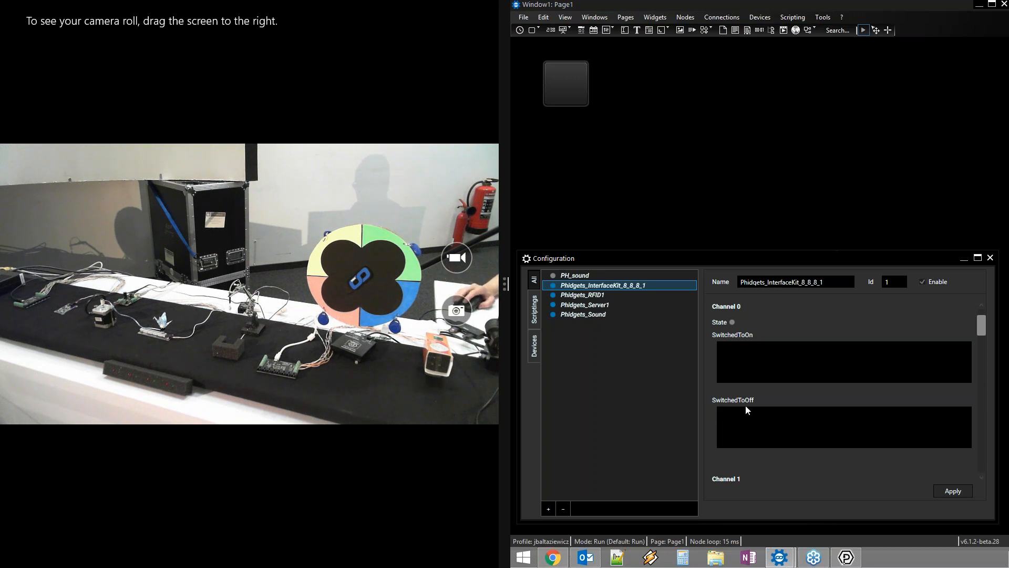
mouse_move(982, 326)
mouse_down()
mouse_move(982, 346)
mouse_move(980, 319)
mouse_up()
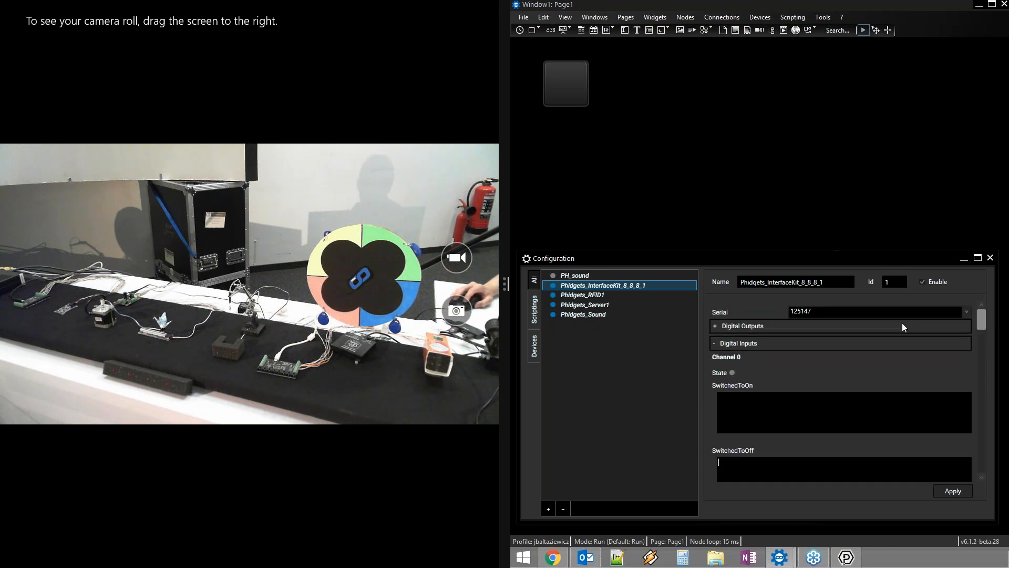
click(721, 344)
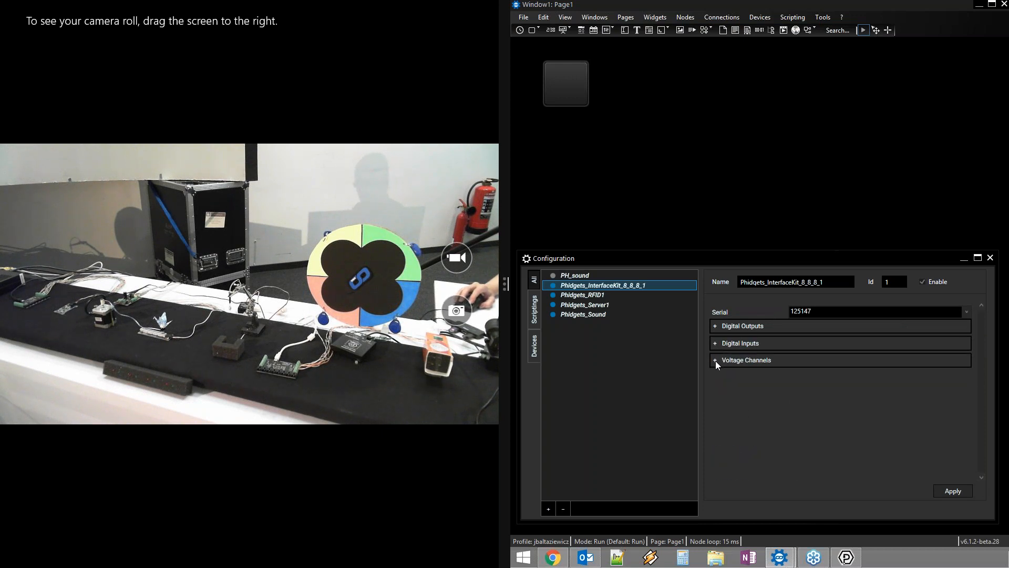
click(715, 360)
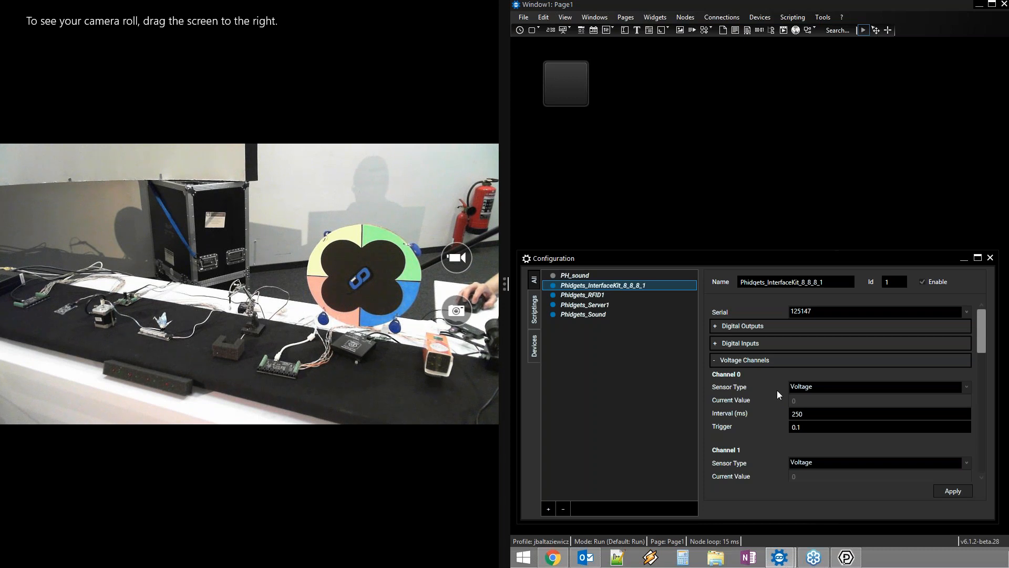
click(966, 387)
scroll(877, 217, down, 2)
scroll(883, 301, down, 8)
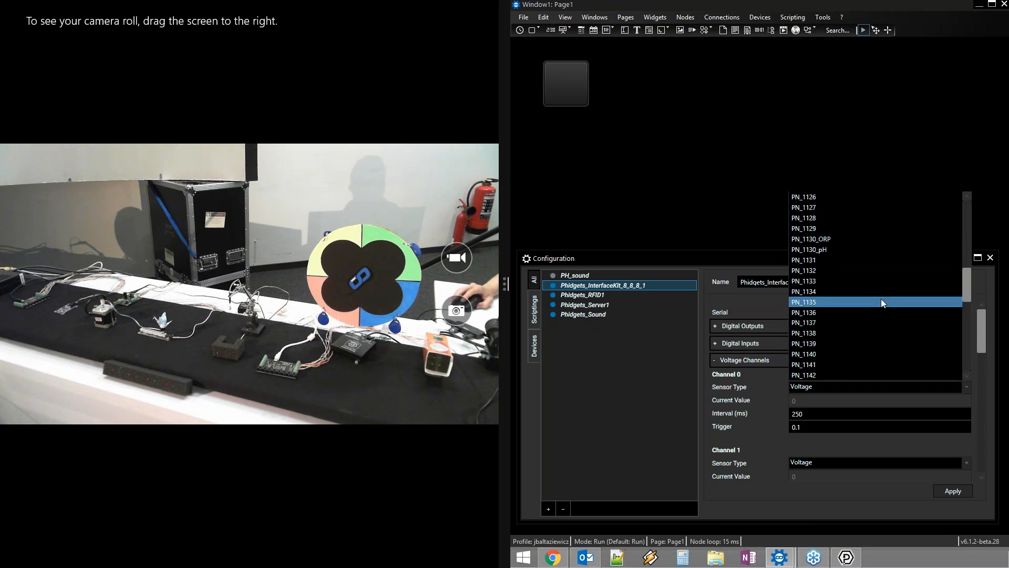
scroll(880, 298, up, 7)
scroll(880, 298, up, 2)
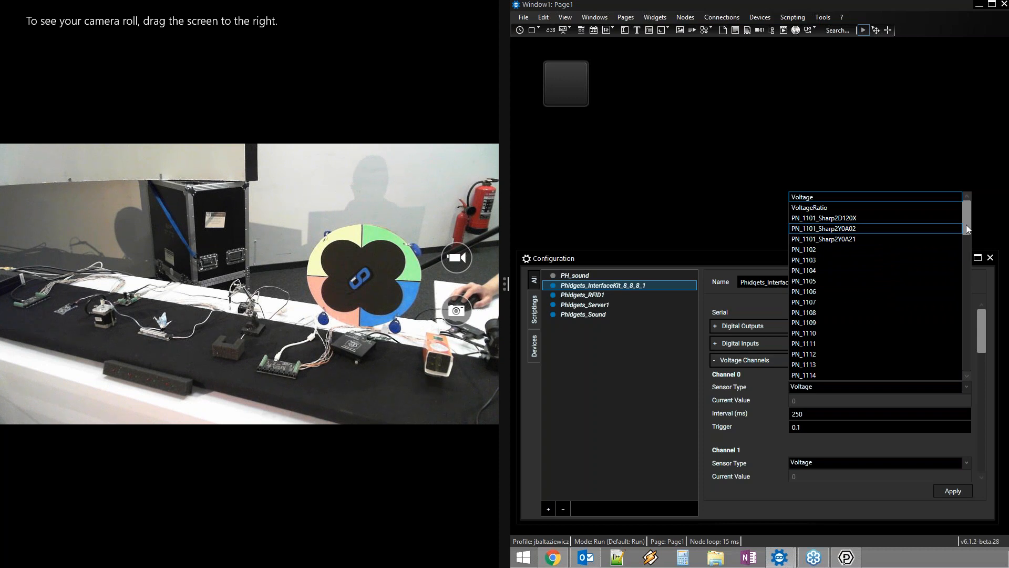
click(973, 405)
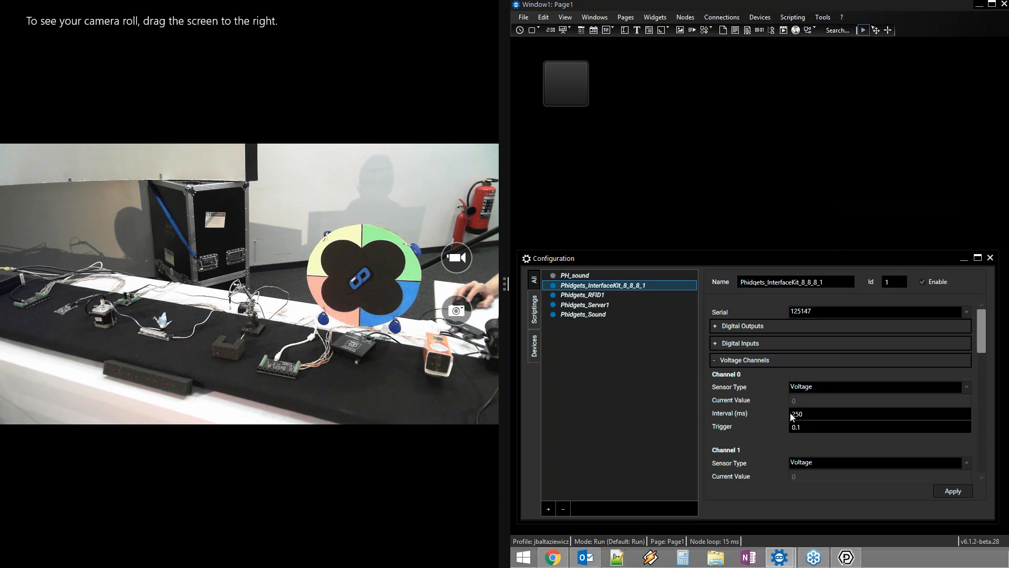
click(807, 428)
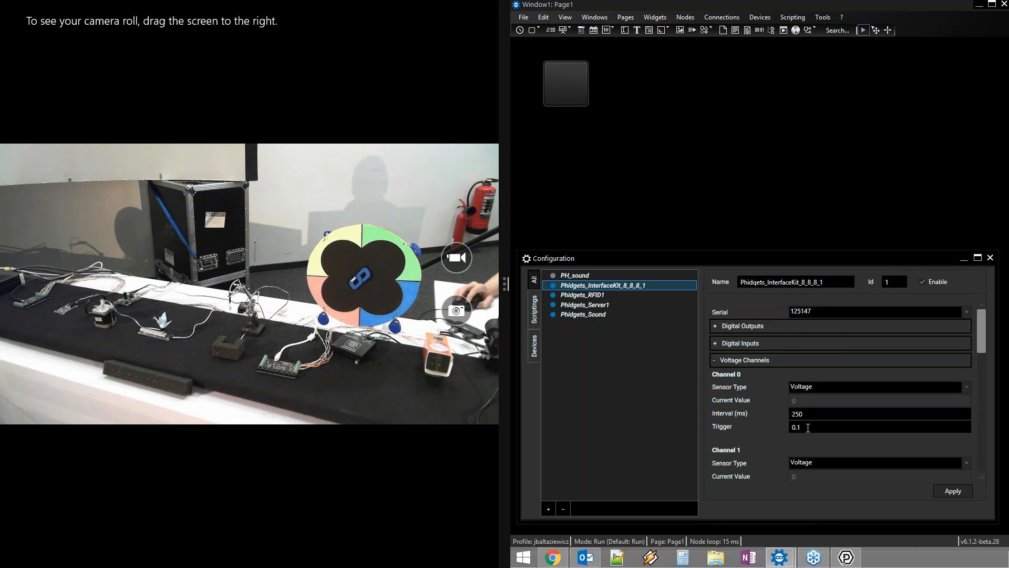
drag(980, 338, 982, 312)
click(714, 359)
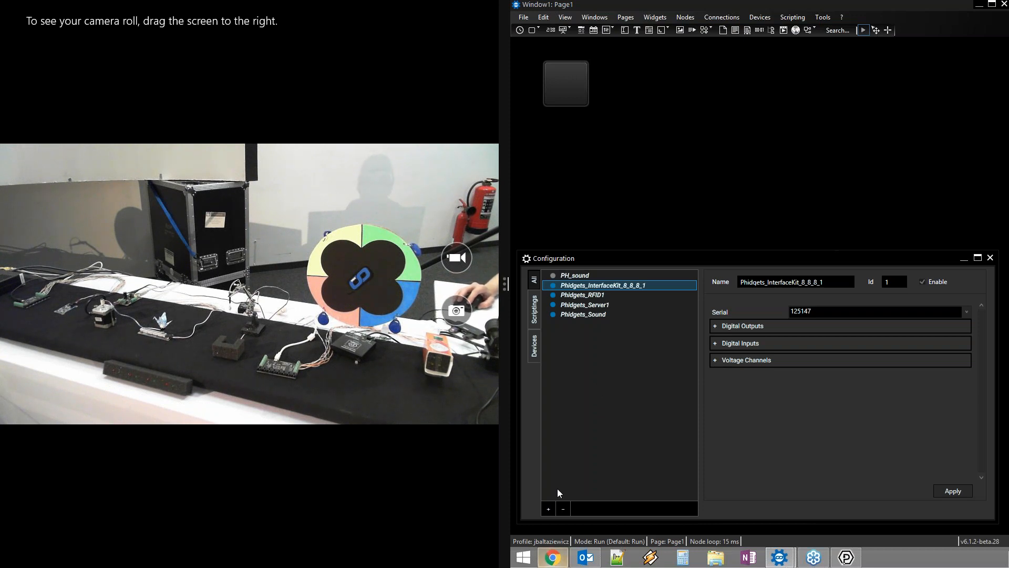
Add a Phidgets Stepper Device to the Configuration list
drag(587, 258, 656, 250)
click(618, 503)
mouse_move(600, 445)
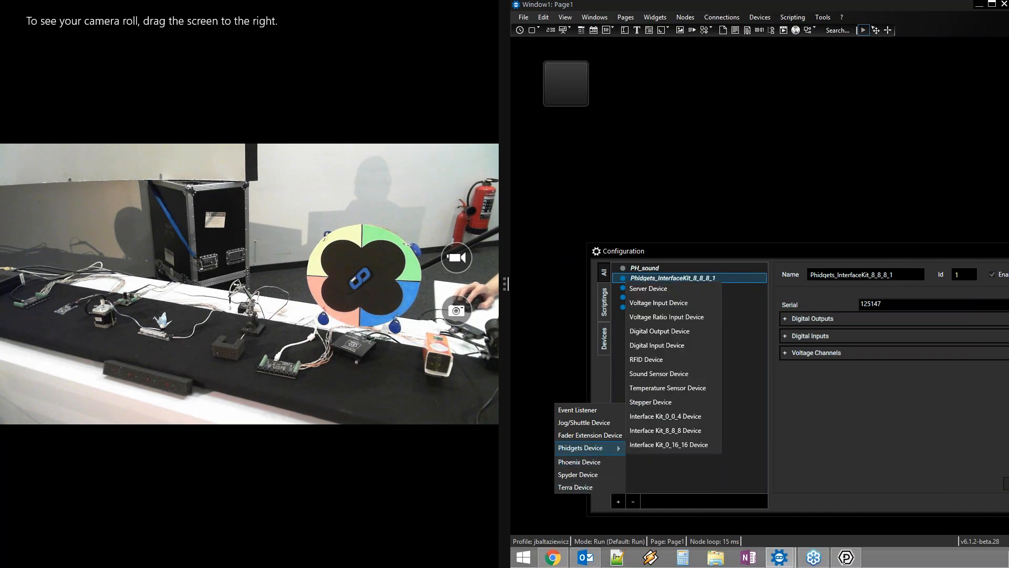
click(673, 402)
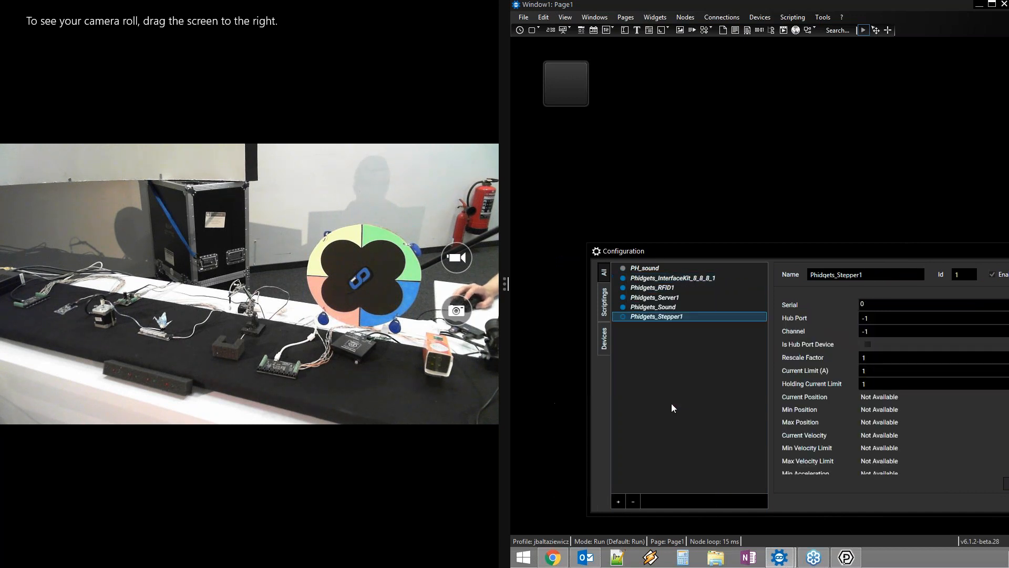
drag(782, 250, 710, 257)
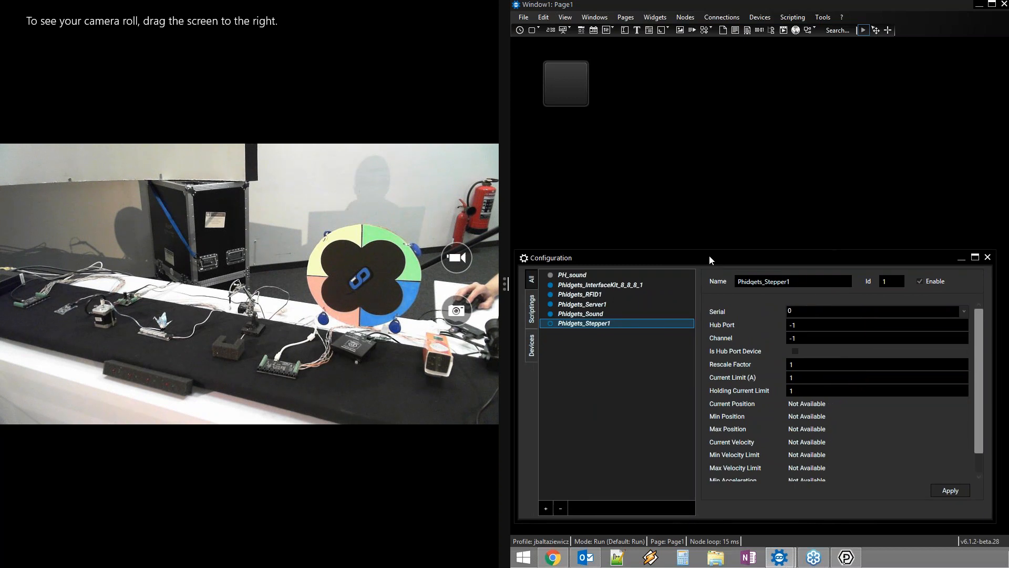
Assign serial 126652 to the new Phidgets_Stepper1
click(964, 312)
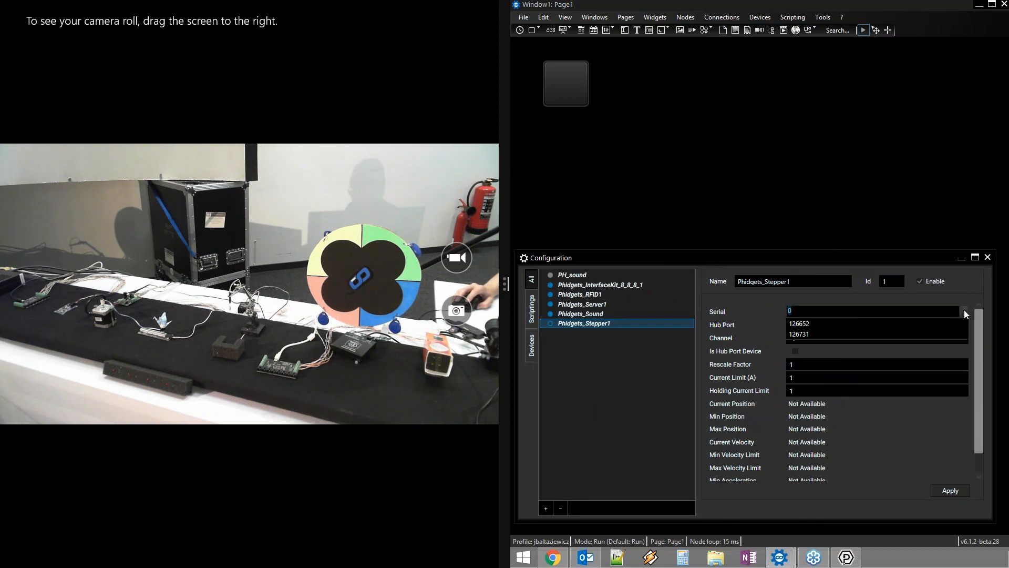
click(821, 324)
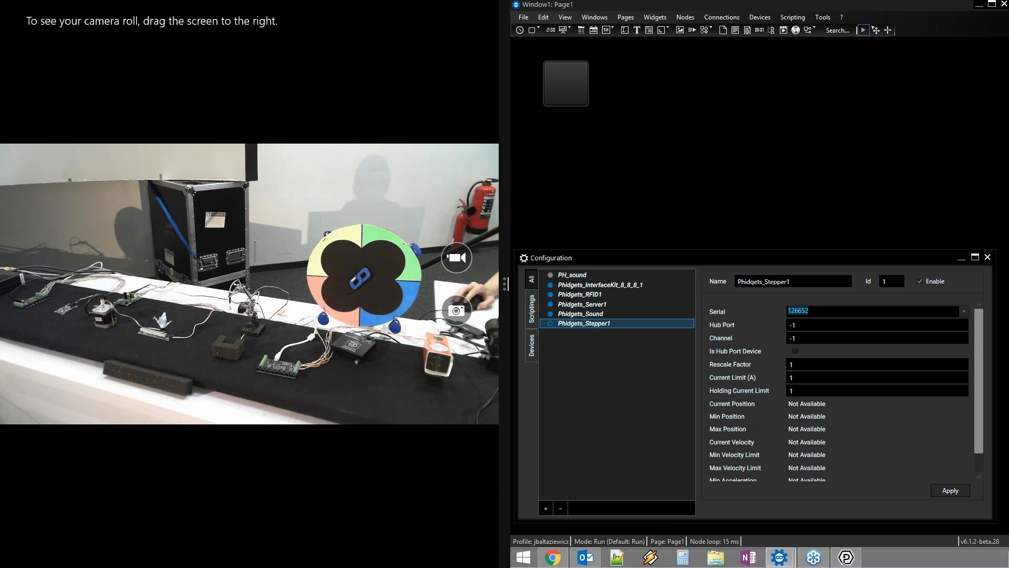
click(825, 314)
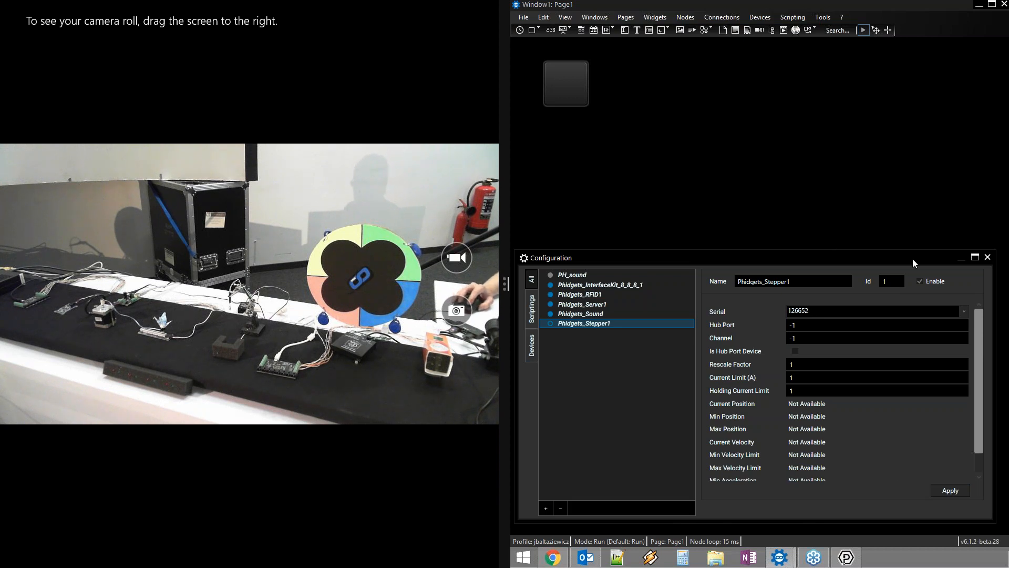
drag(909, 260, 913, 275)
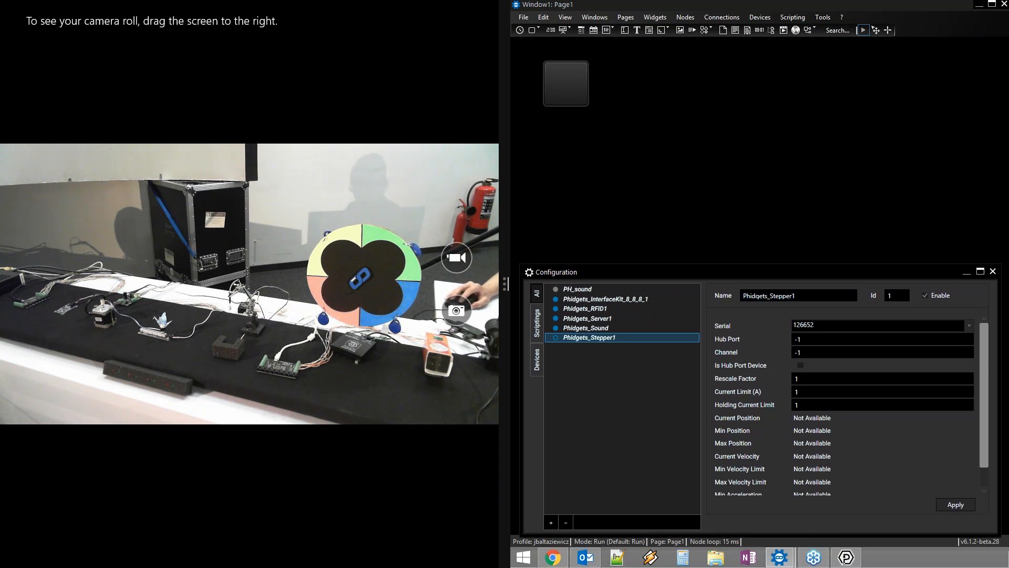
Open the Bipolar Stepper Controller for PhidgetStepper 126652 in Phidget Control Panel
drag(871, 7, 792, 15)
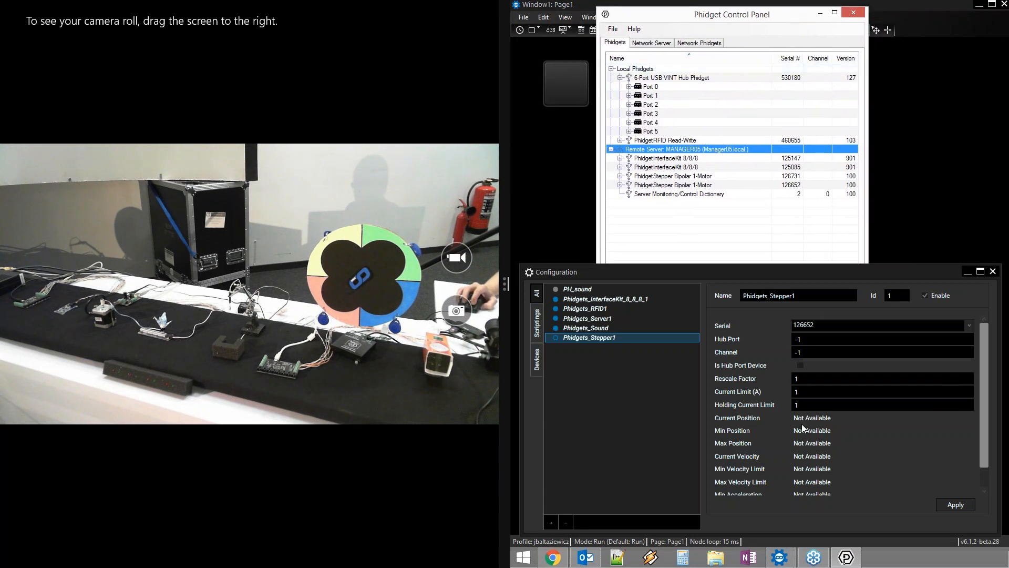
click(621, 185)
click(659, 186)
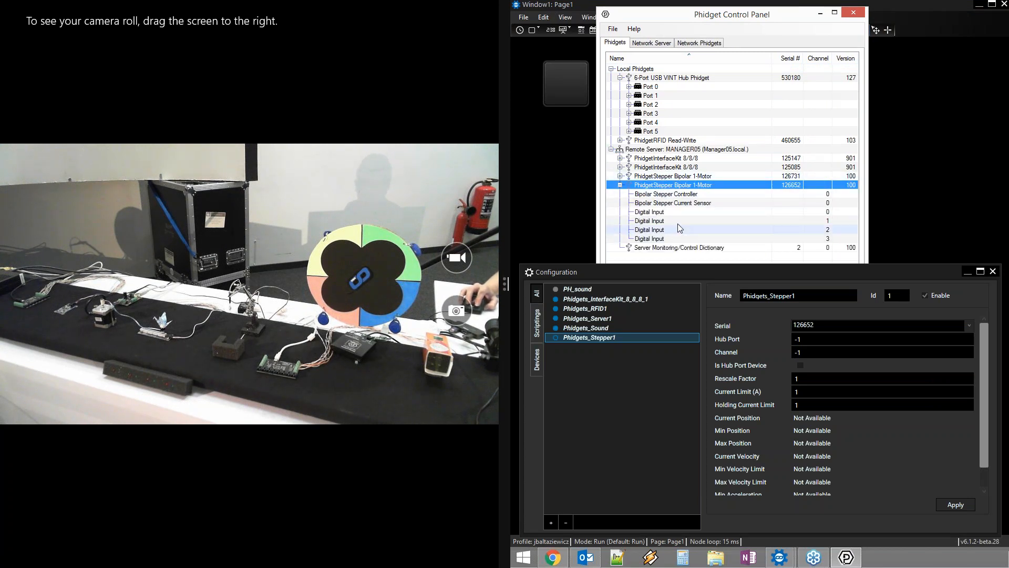
click(661, 193)
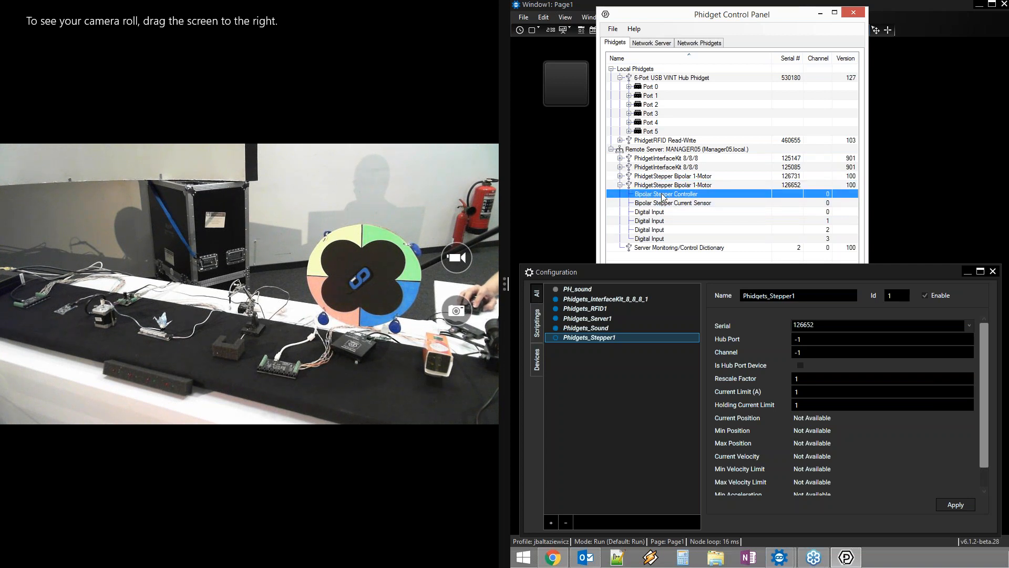
double_click(661, 194)
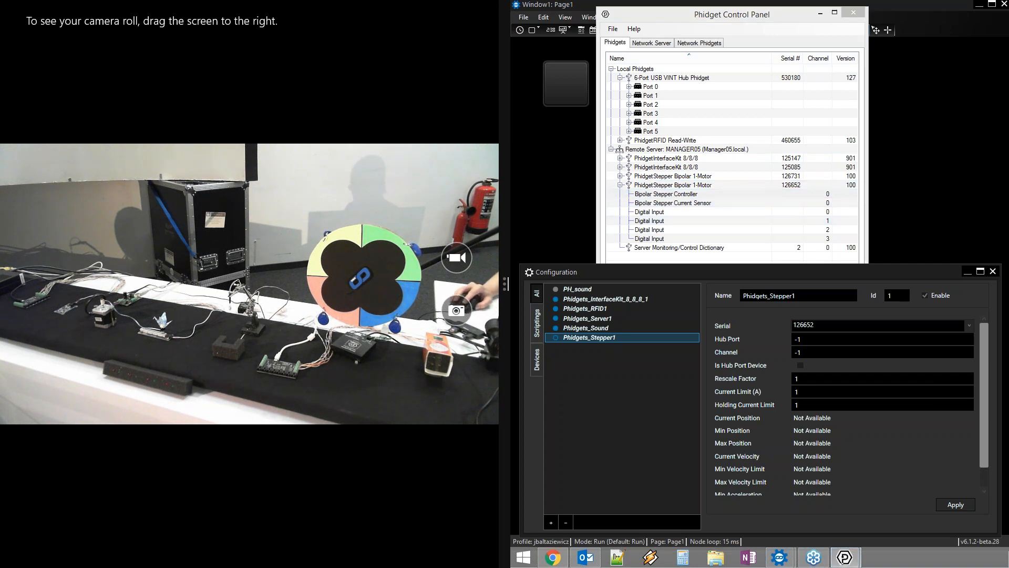
drag(1008, 68, 761, 19)
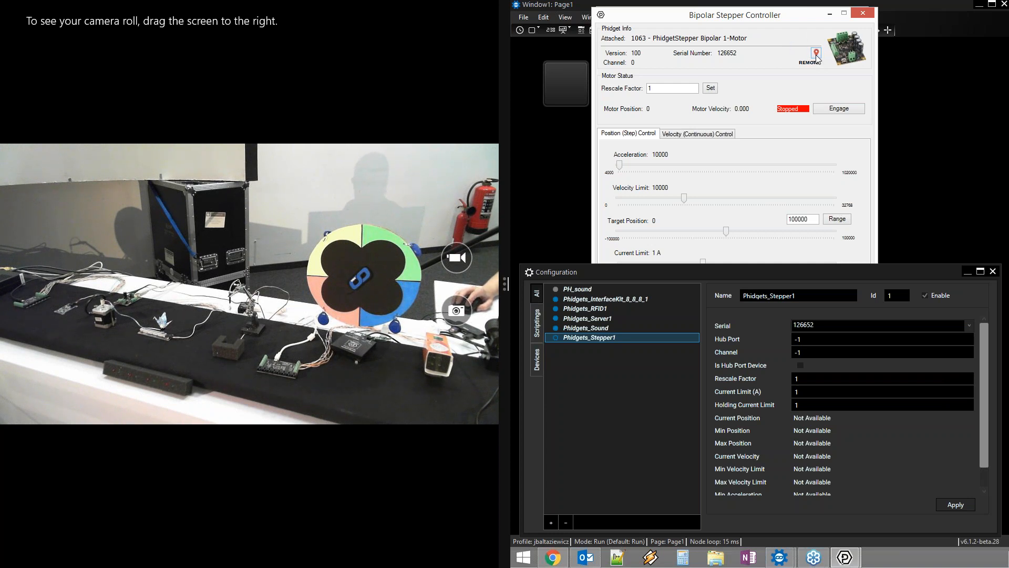
Set Phidgets_Stepper1's channel to 0 in its addressing information
click(844, 561)
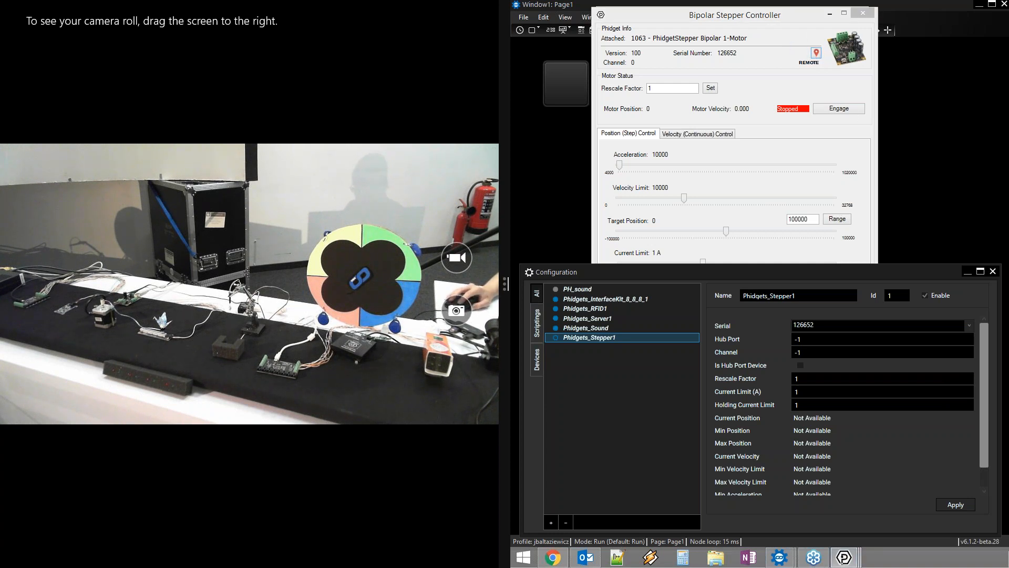
click(816, 53)
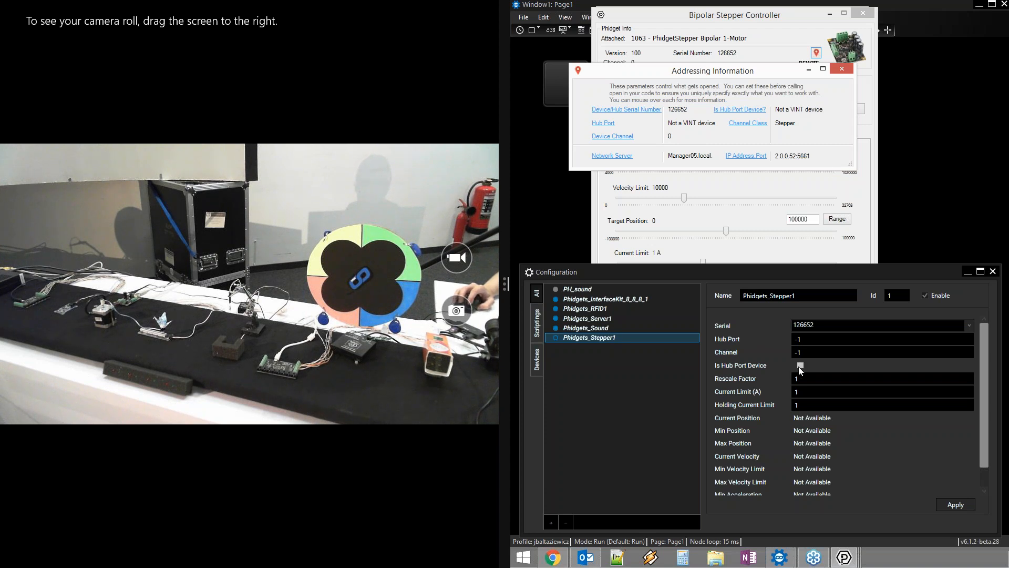
mouse_move(612, 140)
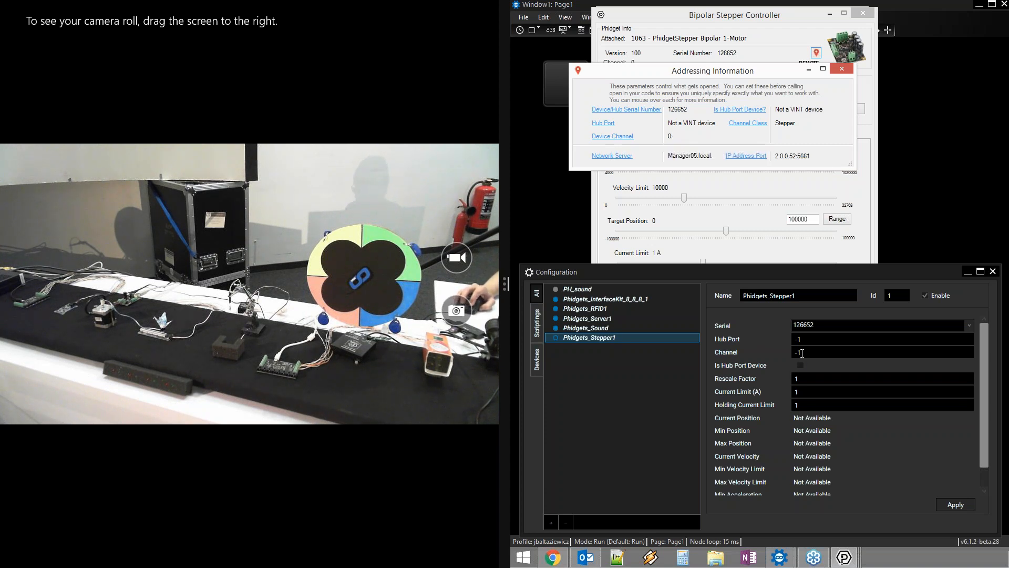
click(829, 353)
text(0)
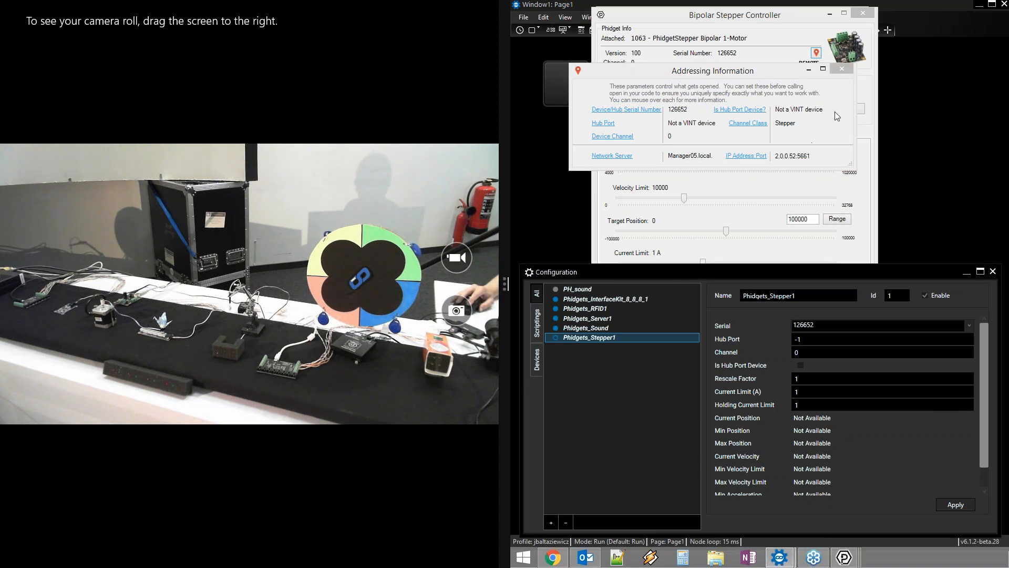
click(847, 67)
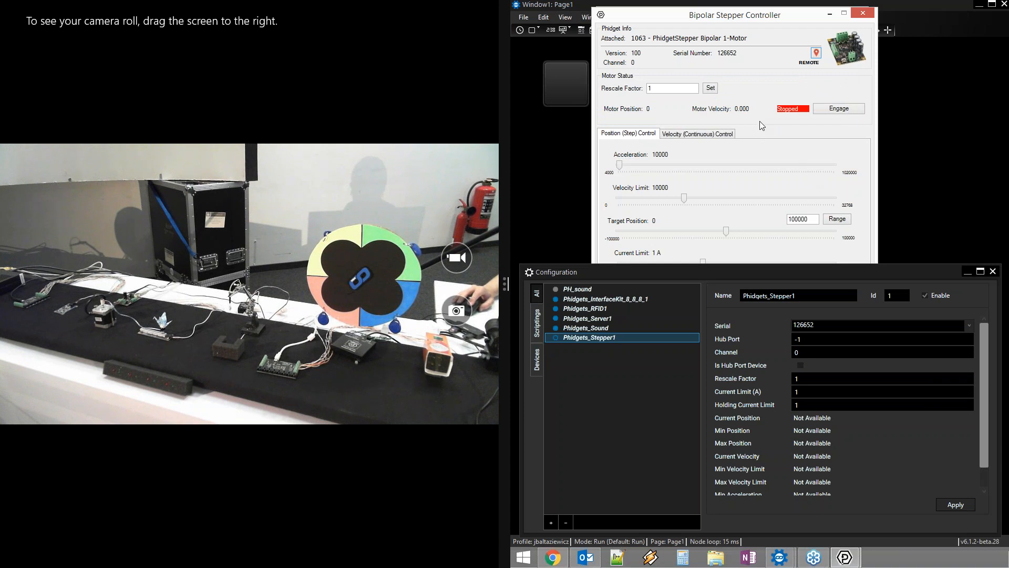
Check the Rescale Factor, apply the Phidgets_Stepper1 configuration, and close the stepper controller
drag(753, 25, 758, 15)
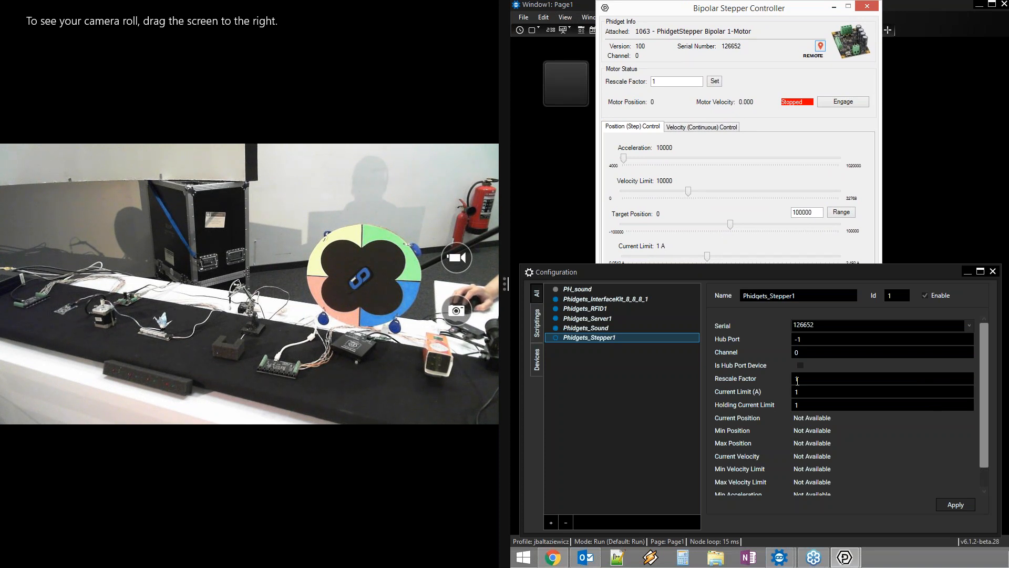
click(665, 80)
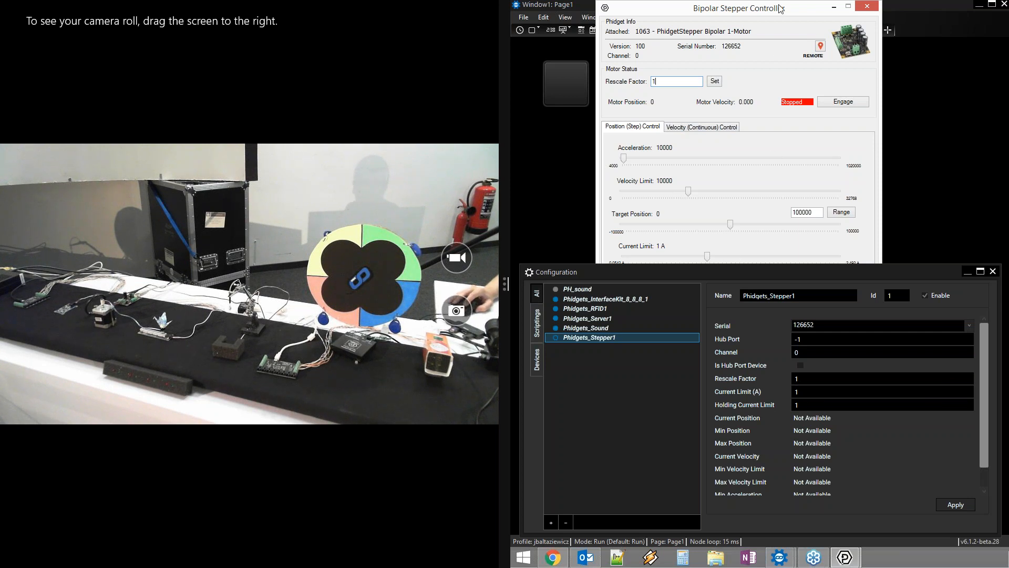
mouse_move(782, 12)
mouse_down()
mouse_move(768, 8)
mouse_move(770, 18)
mouse_up()
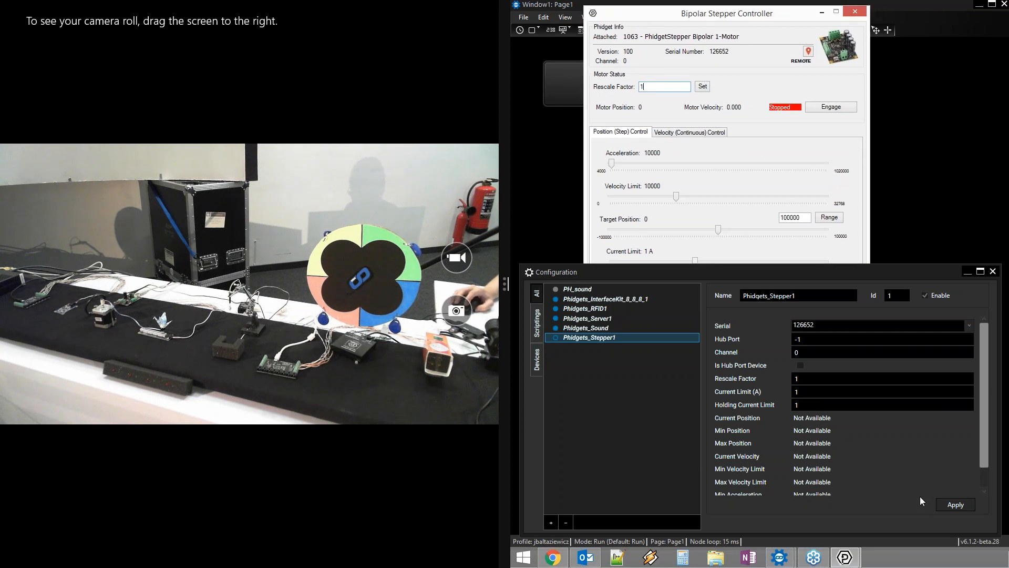
click(955, 505)
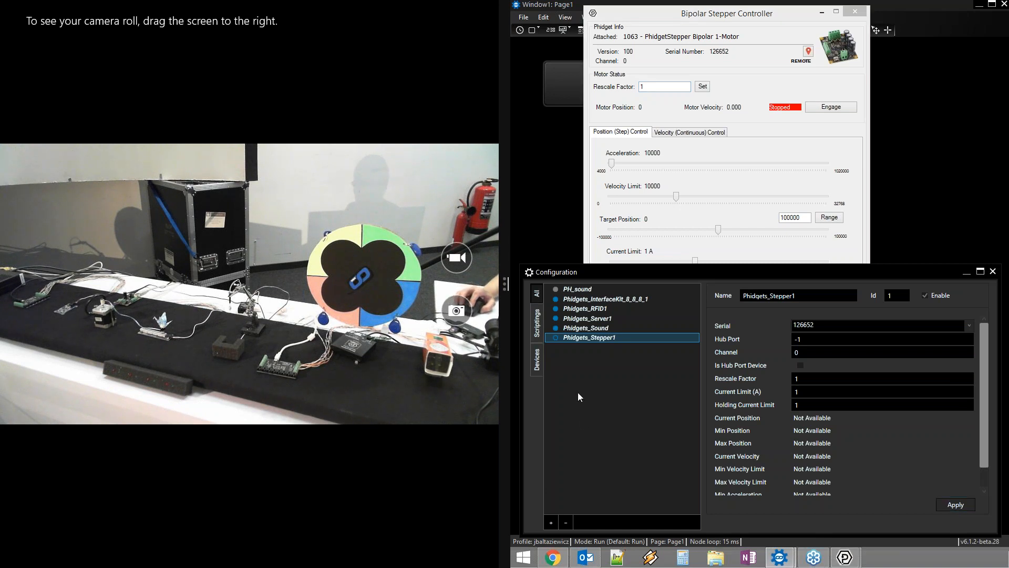
click(664, 11)
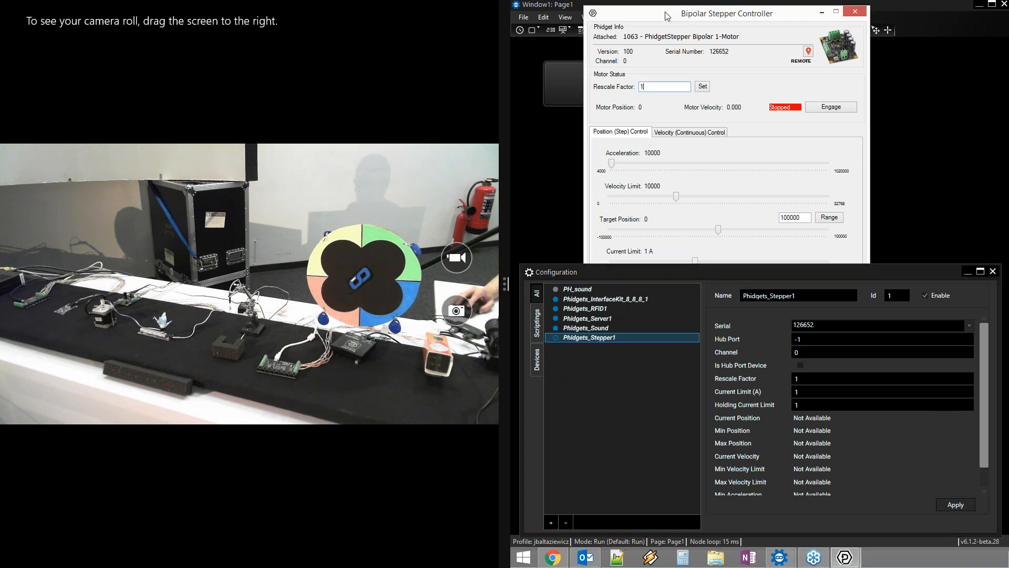
click(854, 11)
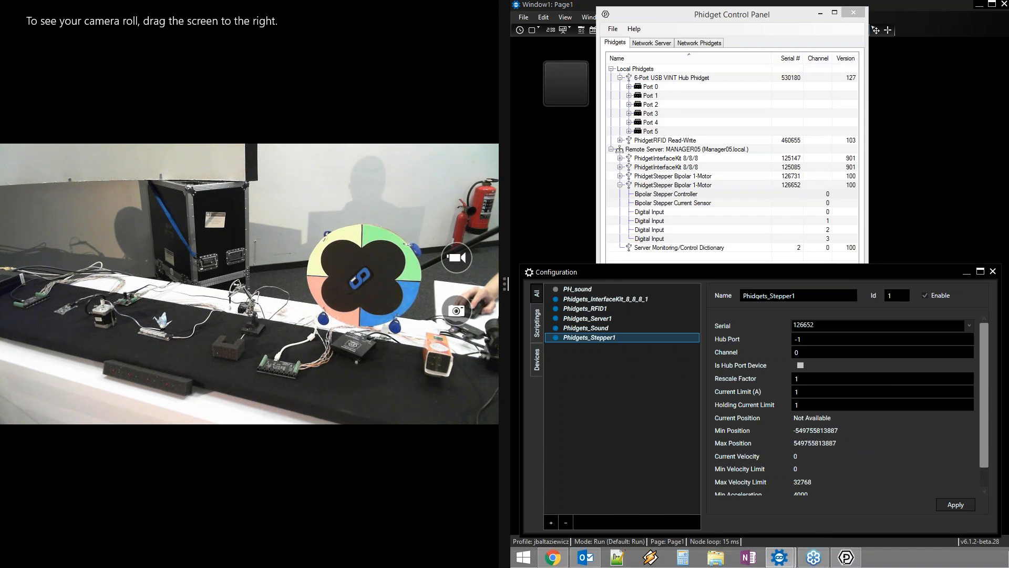
Scroll to Phidgets_Stepper1's position, velocity and acceleration limits and move Phidget Control Panel off screen
drag(985, 365, 985, 410)
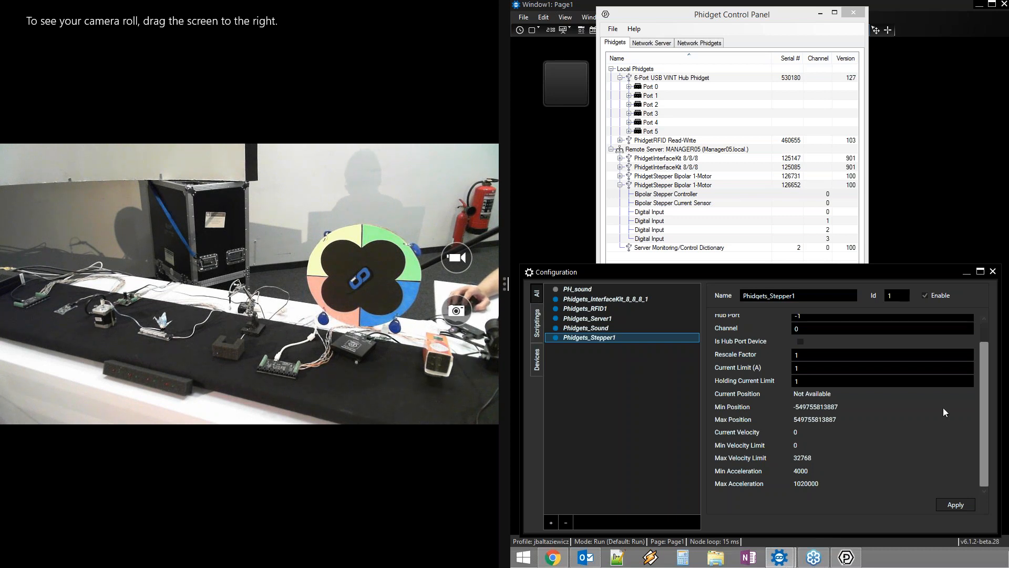
drag(767, 17, 1008, 21)
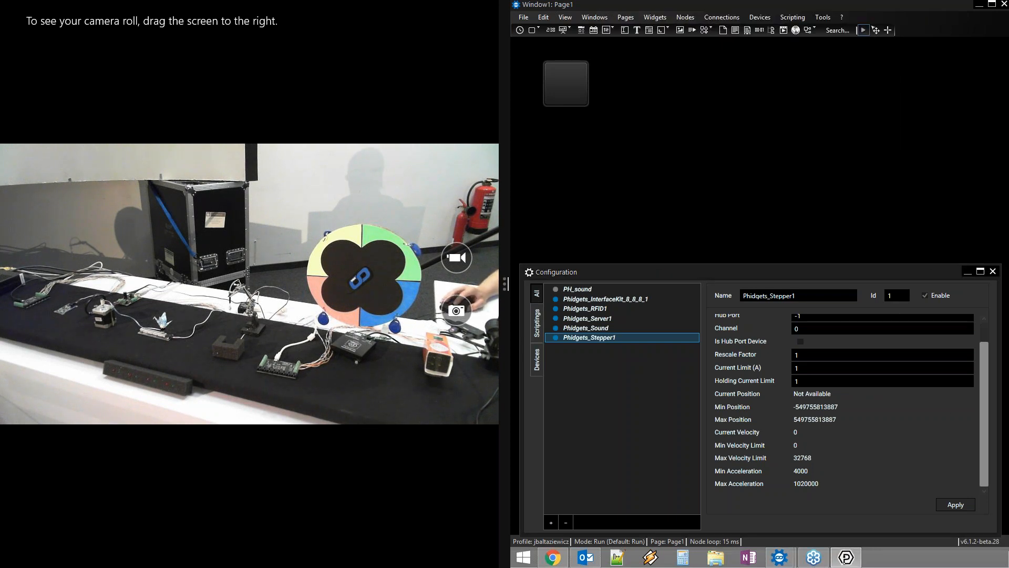
Add a CustomScript2 widget beside CustomScript1 and open its properties
click(537, 30)
click(545, 47)
click(616, 63)
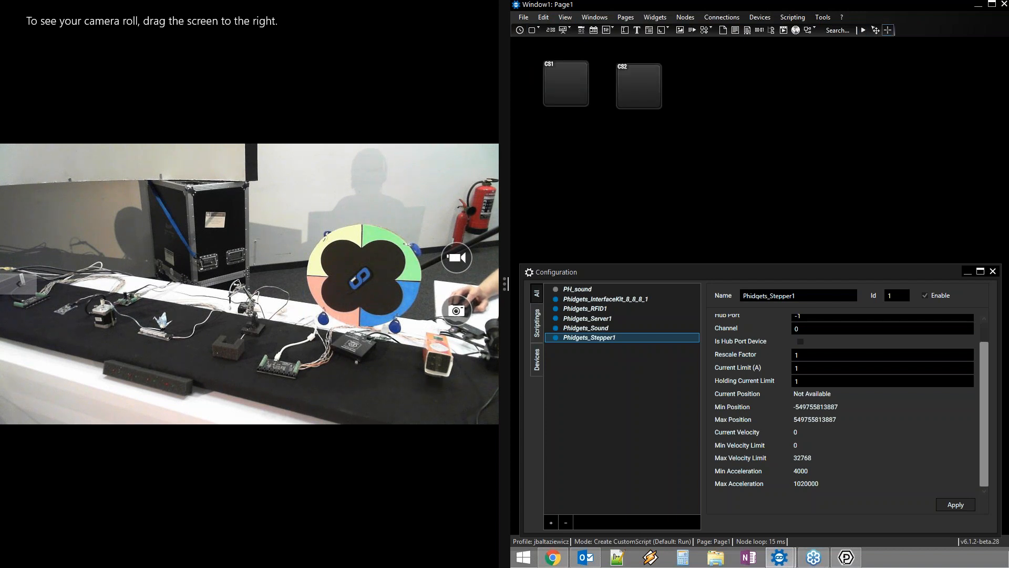
drag(638, 88, 626, 83)
double_click(626, 82)
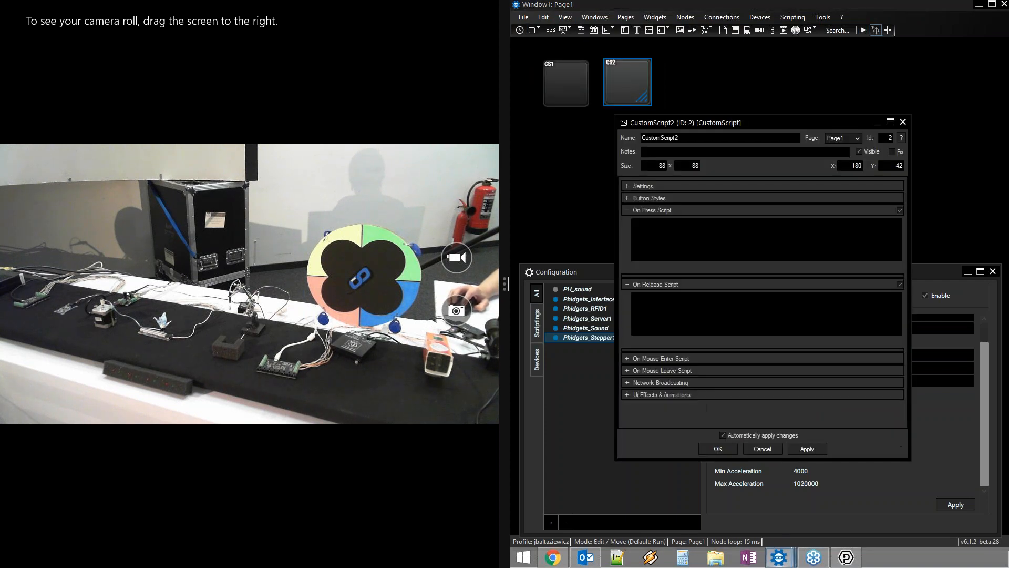
drag(768, 125, 828, 74)
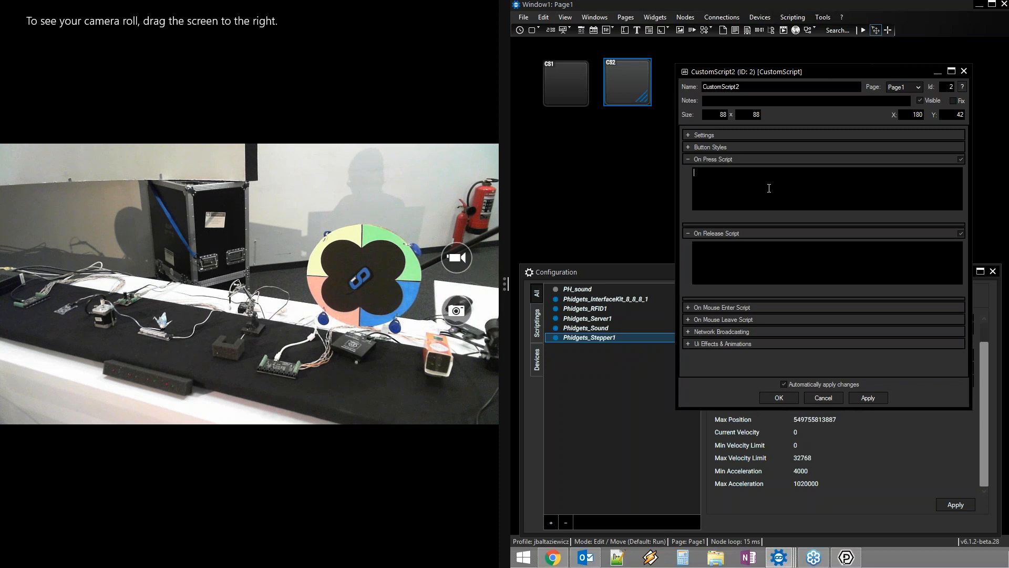
Enter Phidgets_Stepper1.Engage in On Press and begin a second Phidgets_Stepper1. line
text(phi)
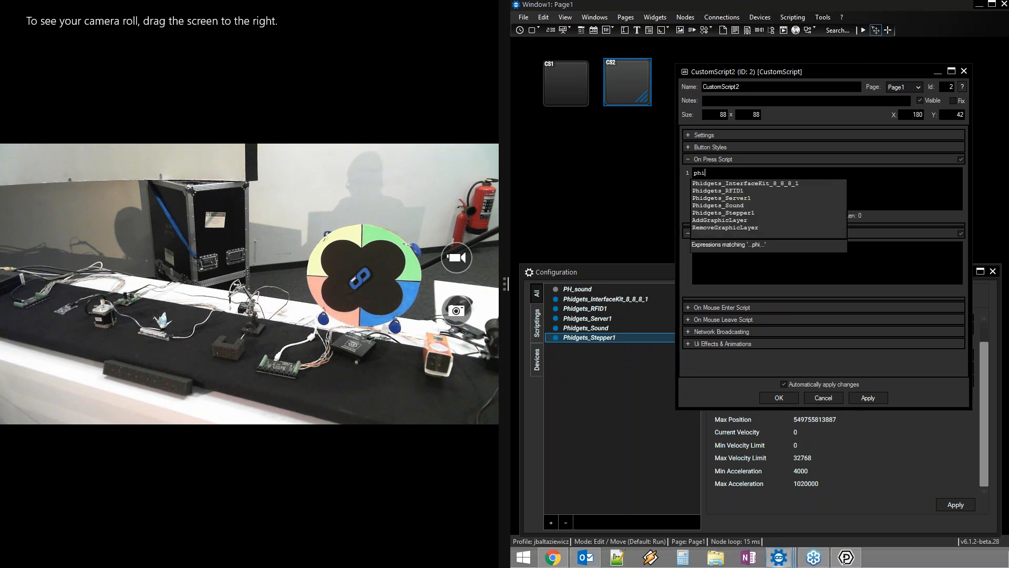
key(Down)
key(Down)
key(Down)
key(Down)
key(Down)
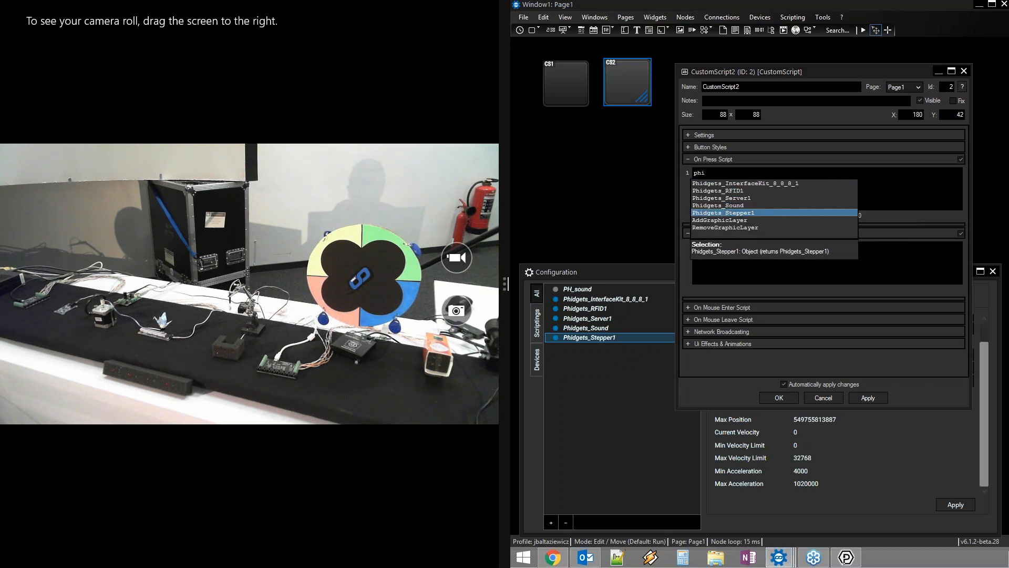
key(Return)
text(.)
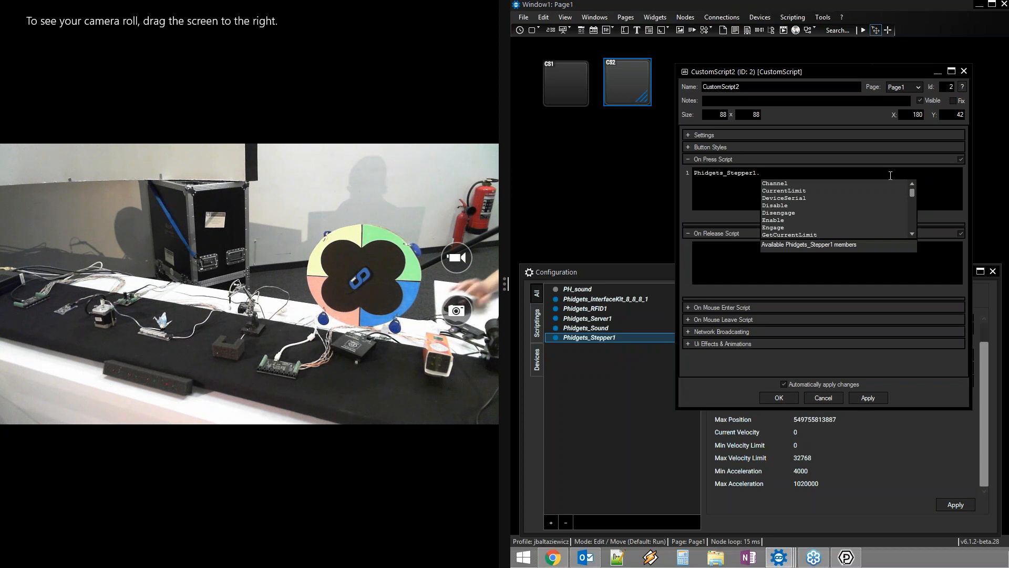
key(Down)
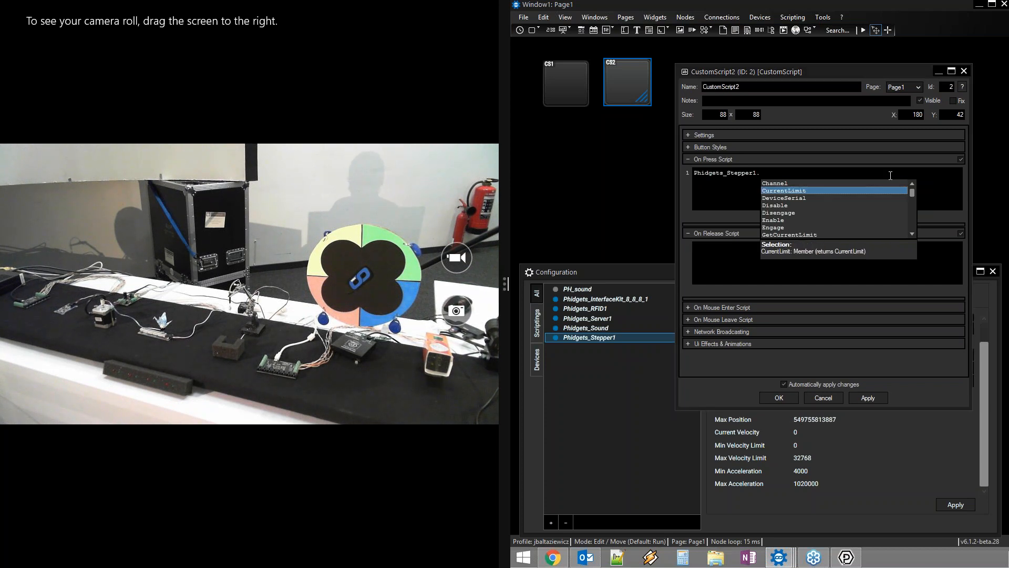
key(Down)
key(Down)
key(Down)
key(Down)
key(Down)
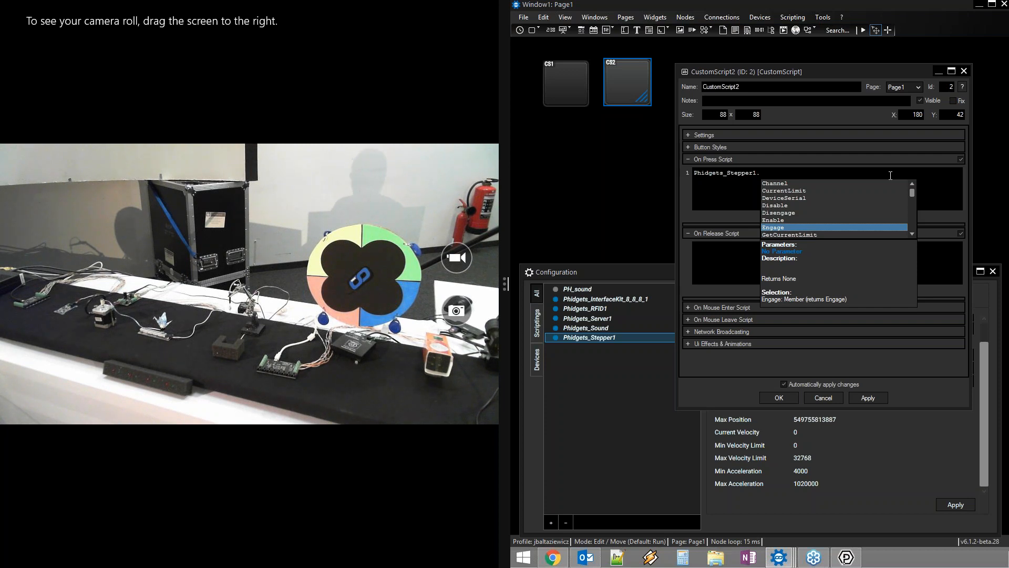
key(Return)
key(Return)
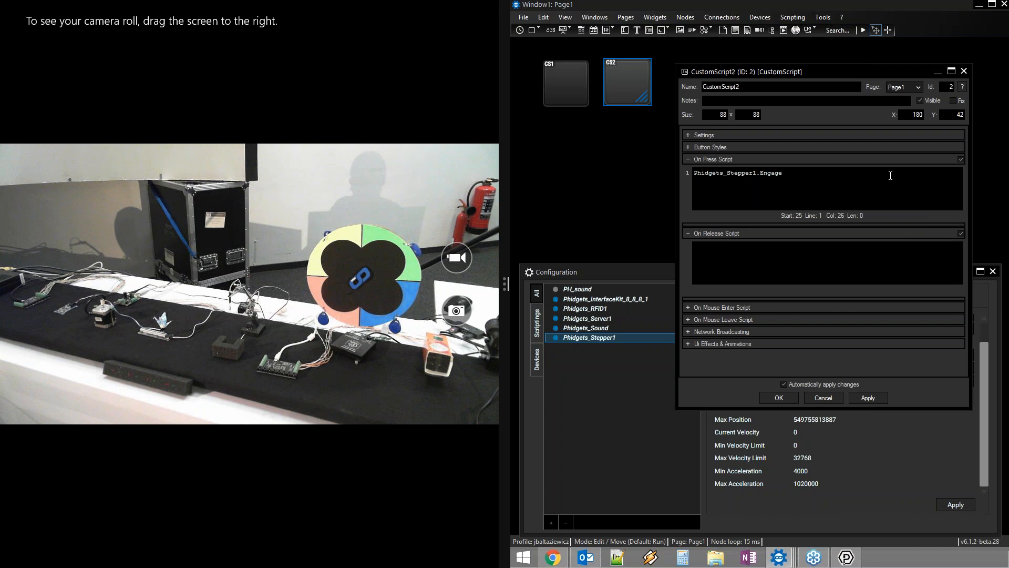
key(Return)
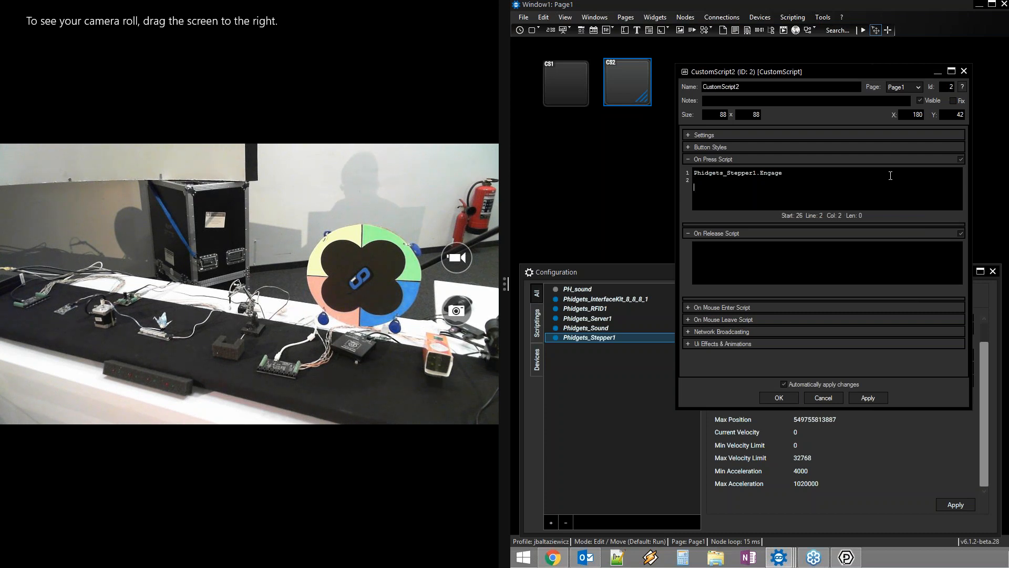
text(phidg)
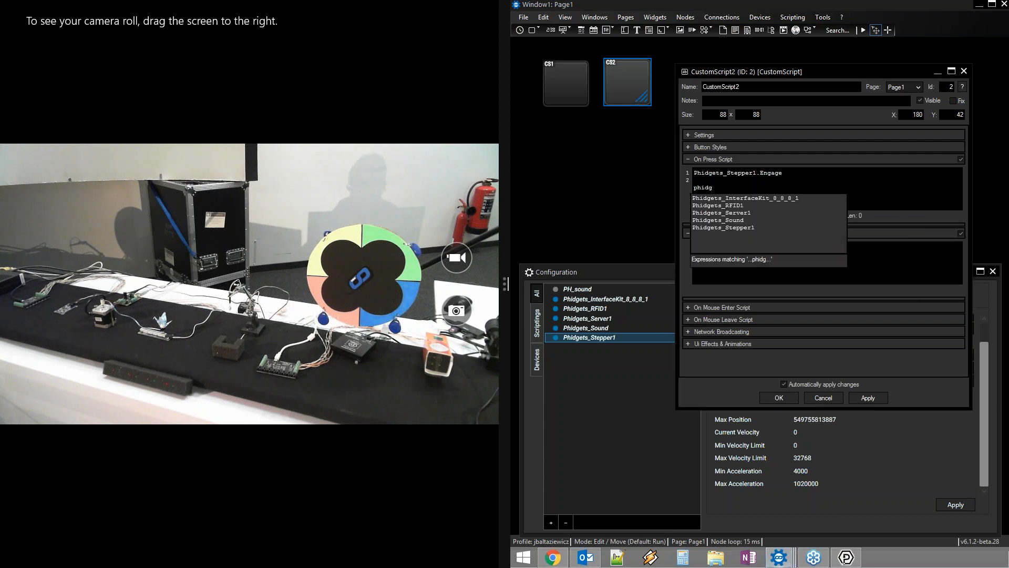
key(Down)
key(Down)
key(Down)
key(Down)
key(Down)
text(.)
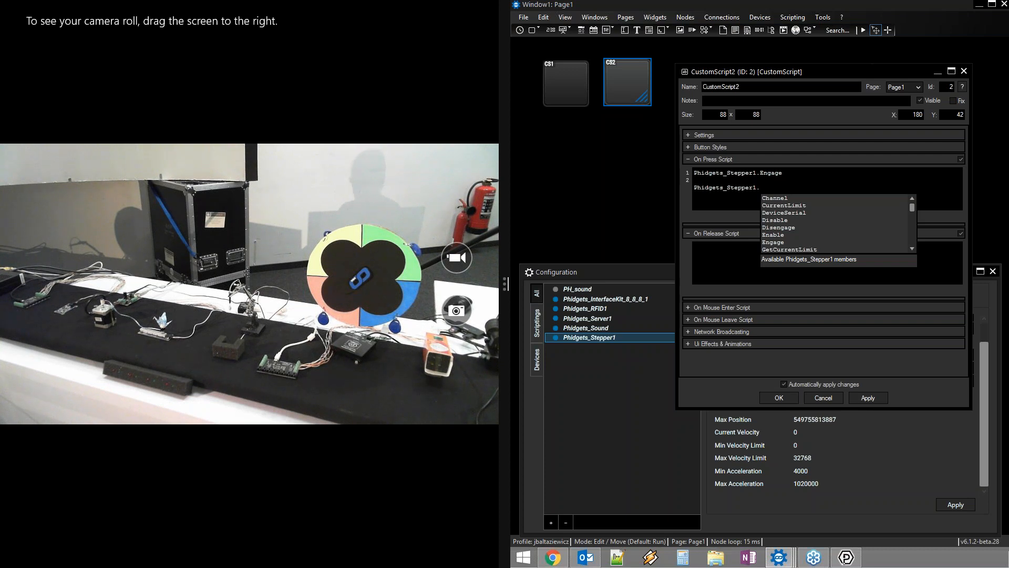
key(Down)
key(Down)
key(Down)
key(Down)
key(Down)
key(Down)
key(Down)
key(Down)
key(Down)
key(Down)
key(Down)
key(Down)
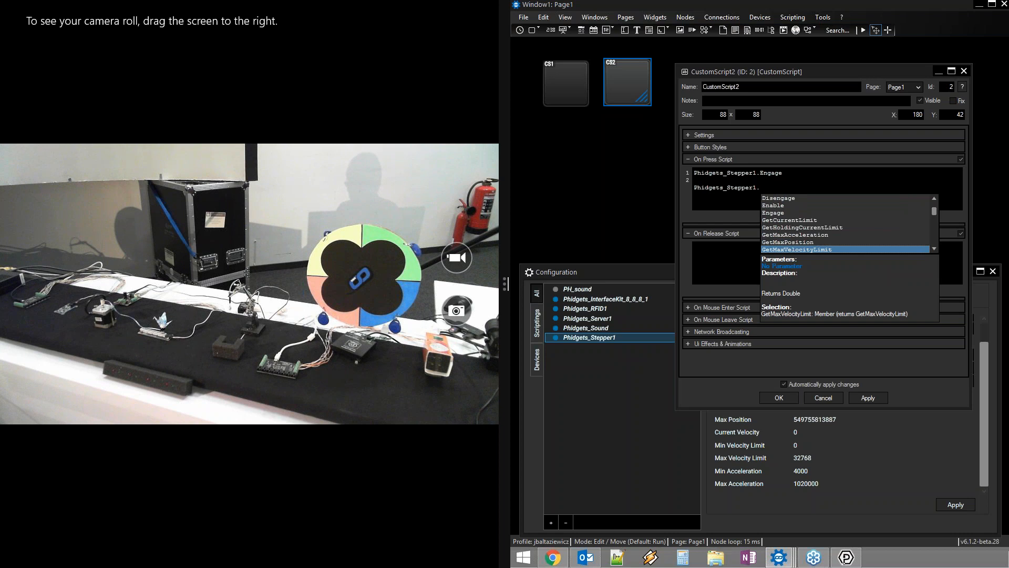
key(Down)
key(Down)
key(Down)
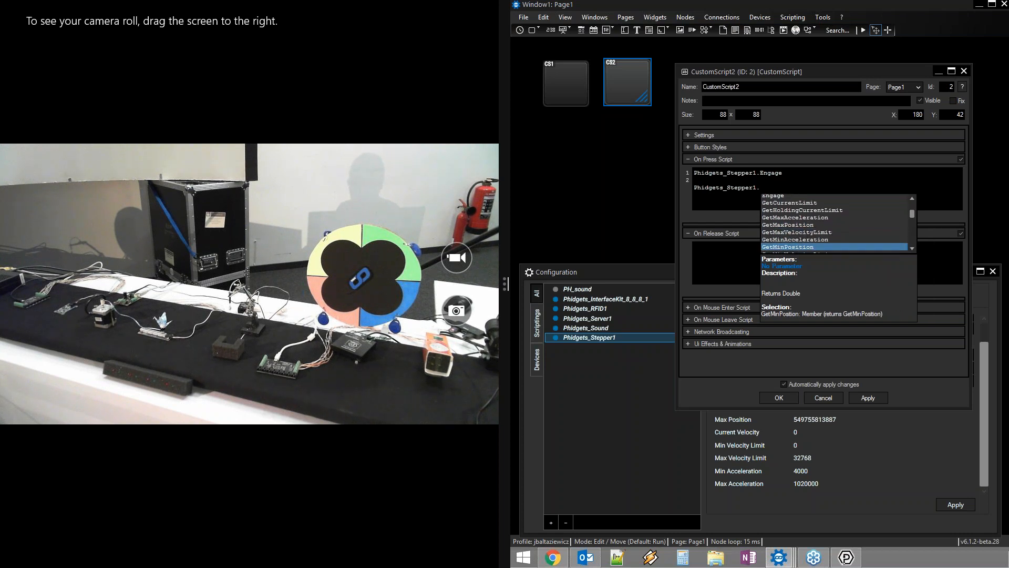
key(Up)
key(Up)
key(Up)
key(Up)
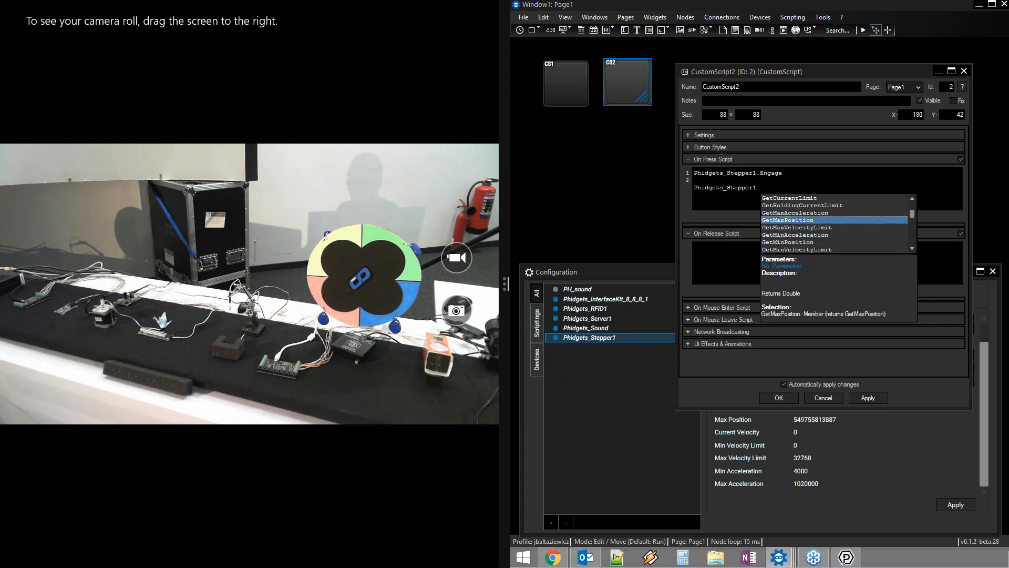
key(Down)
key(Down)
key(Down)
key(Down)
key(Down)
key(Down)
key(Down)
key(Down)
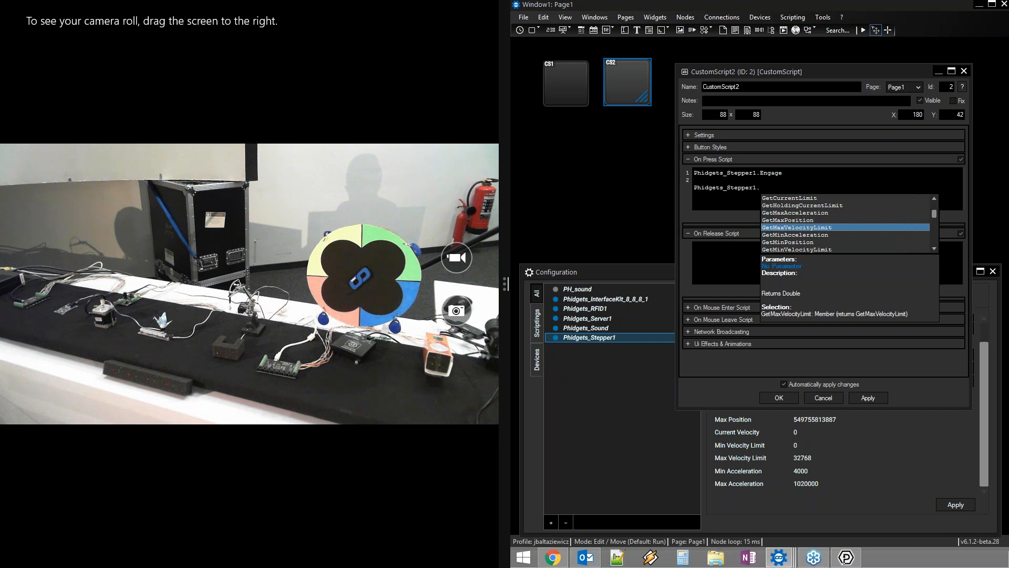
key(Down)
key(Down)
key(Down)
key(Down)
key(Down)
key(Down)
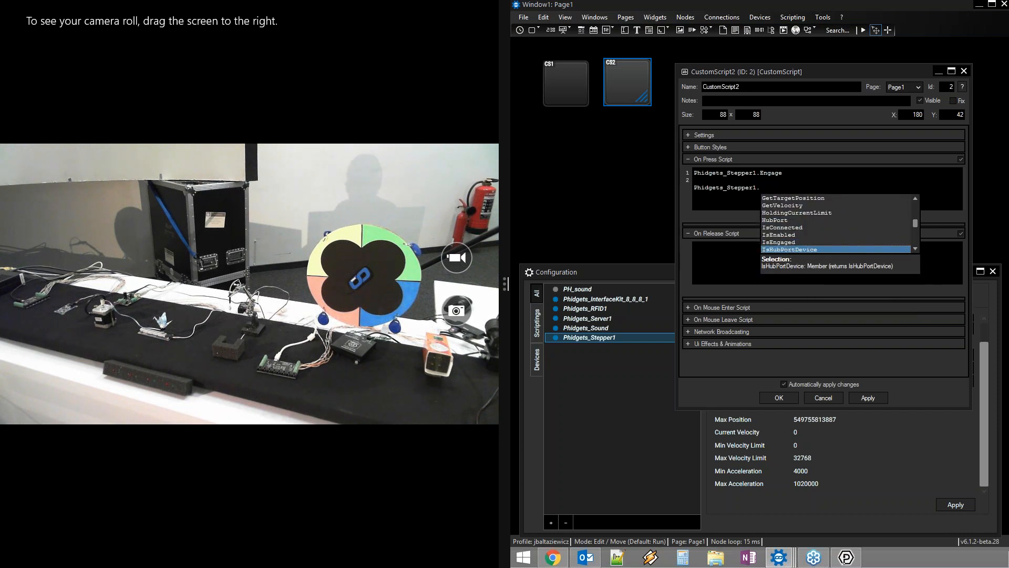
key(Up)
key(Up)
key(Up)
key(Down)
key(Down)
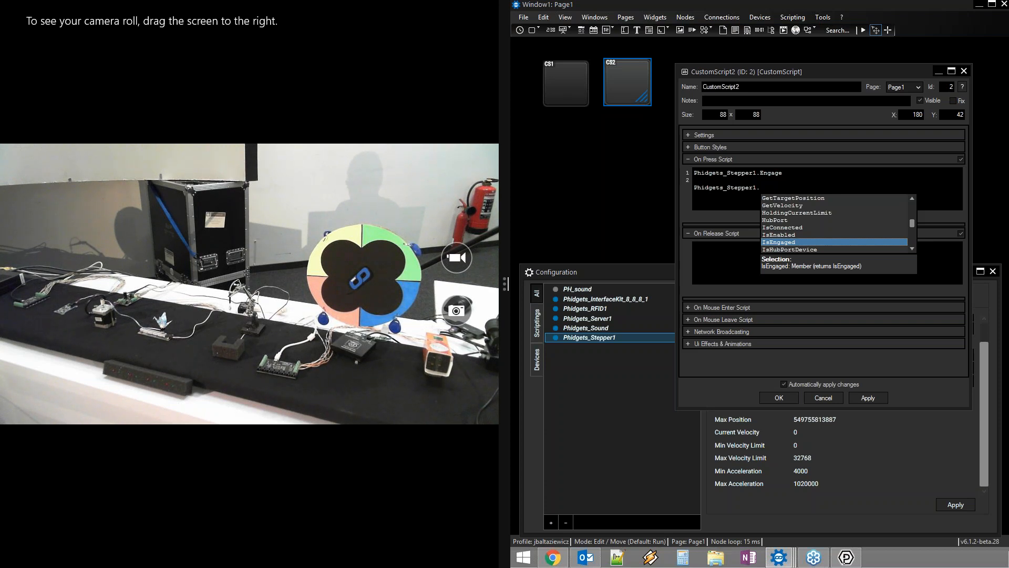
key(Down)
key(Down)
key(Down)
key(Down)
key(Down)
key(Up)
key(Up)
key(Up)
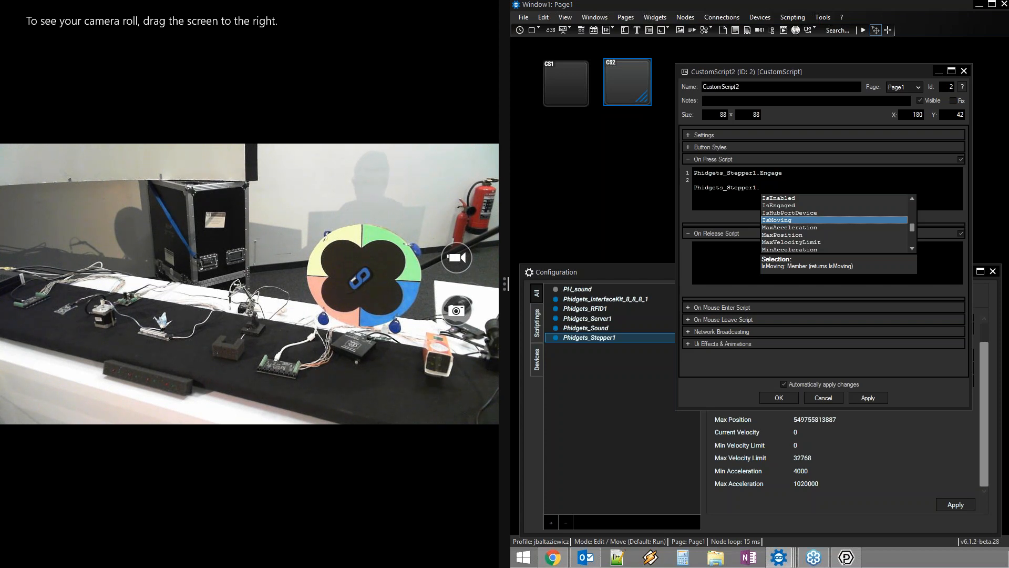
key(Down)
key(Down)
key(Down)
key(Down)
key(Down)
key(Down)
key(Down)
key(Down)
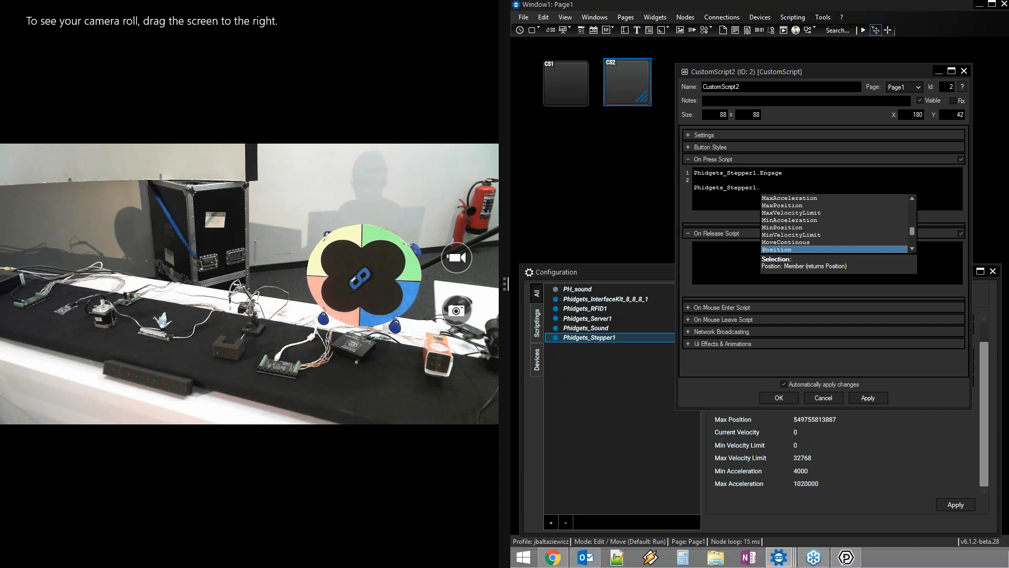
key(Up)
Finish MoveContinous(4000,4000), insert WDWait(0.1) before it, and test the press script
key(Return)
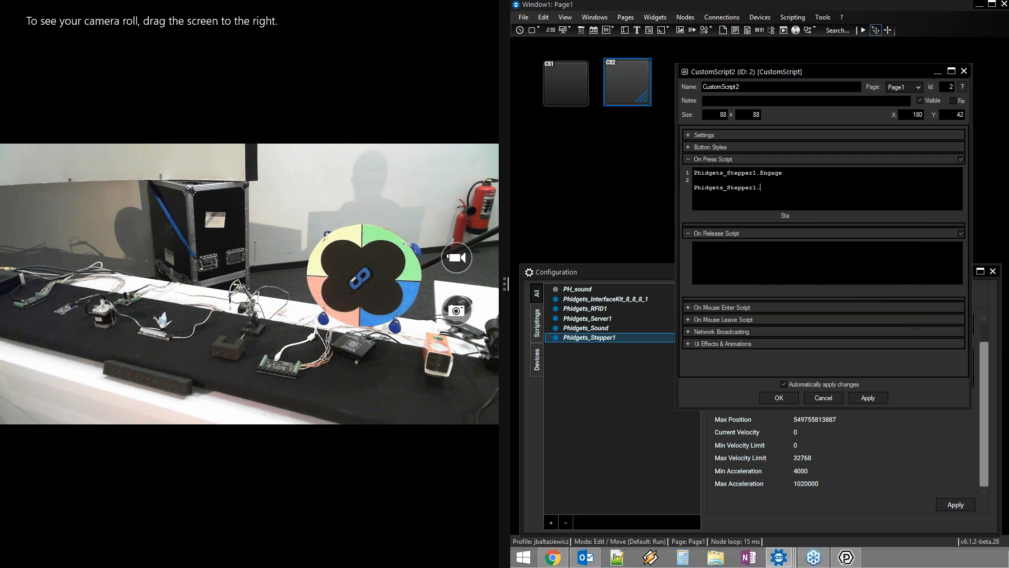
text(()
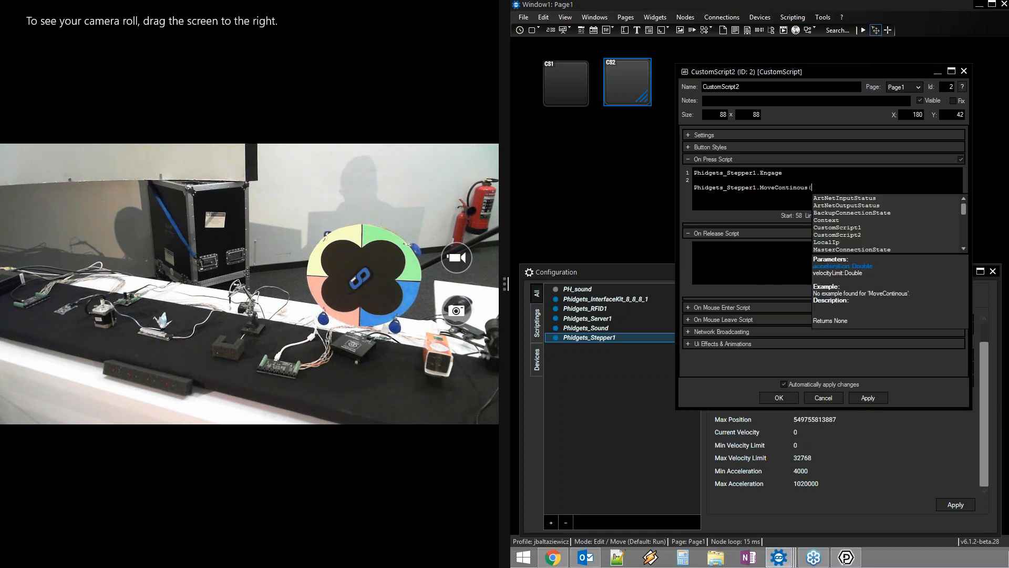
text(4000,)
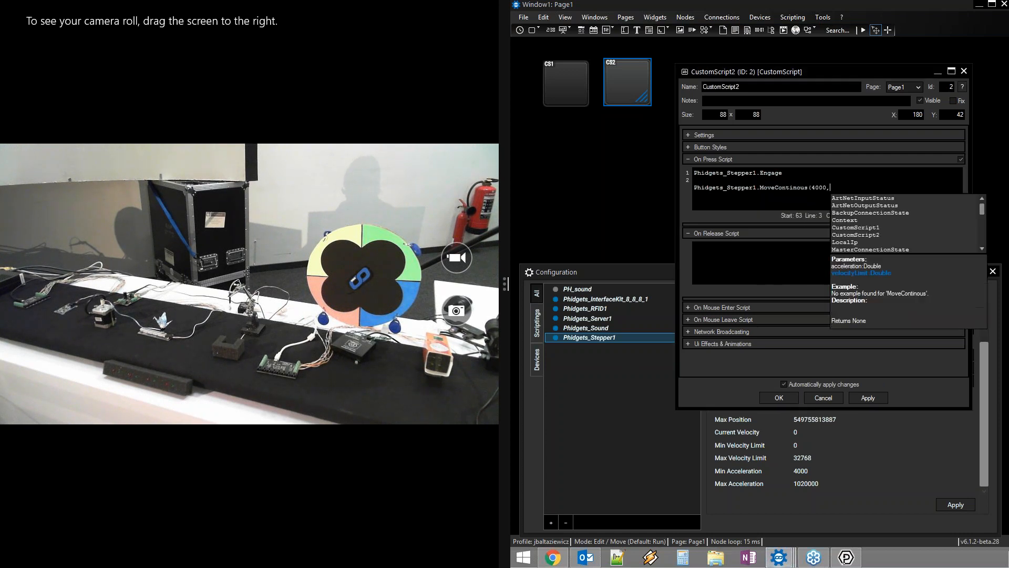
text(4000)
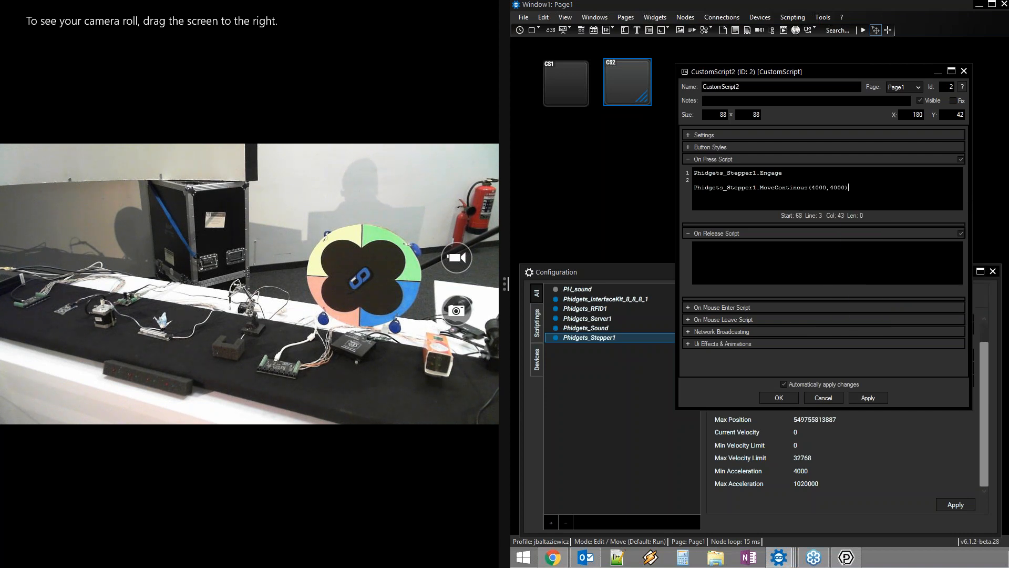
text())
click(810, 178)
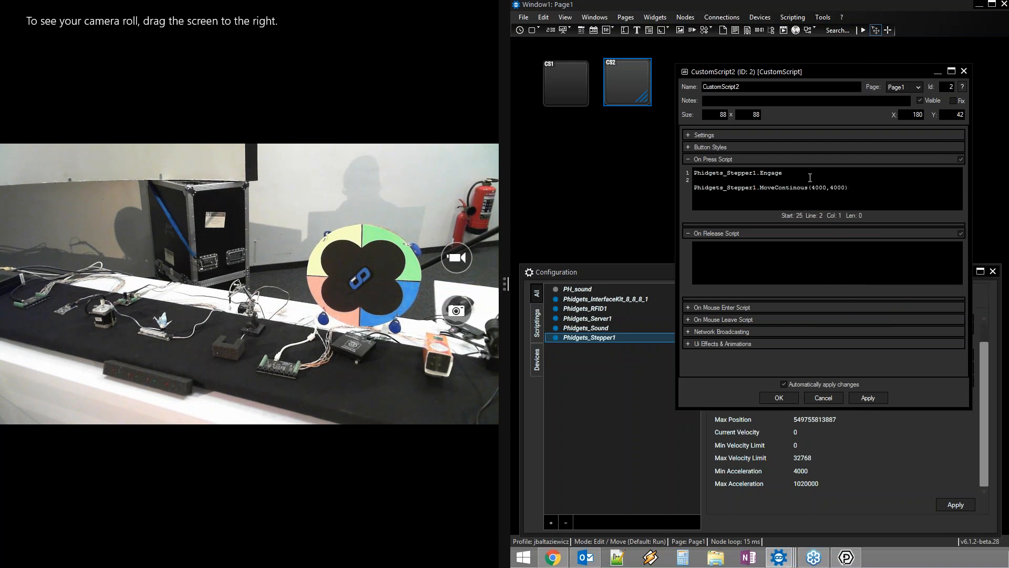
text(wdw)
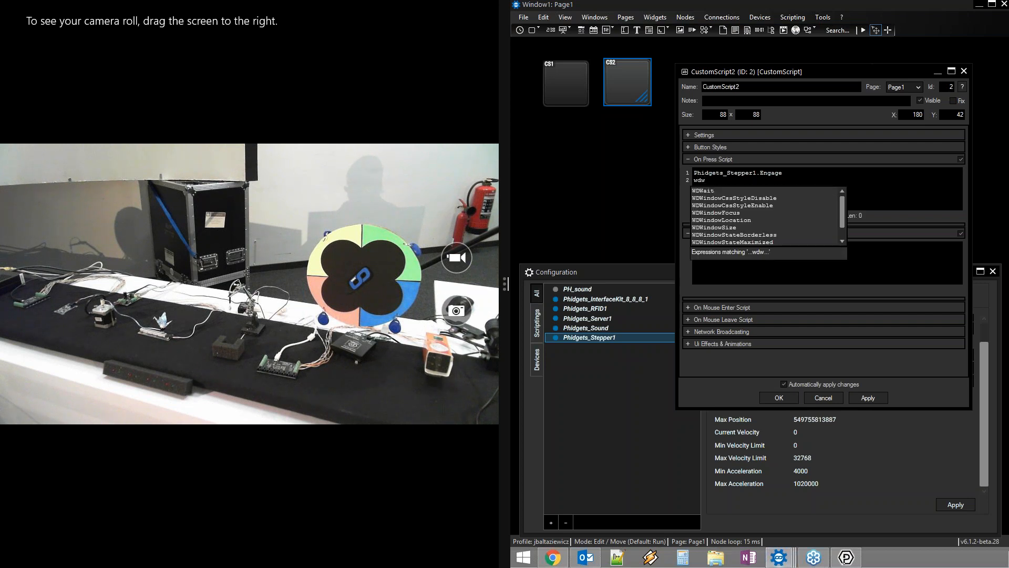
key(Return)
text((0.1))
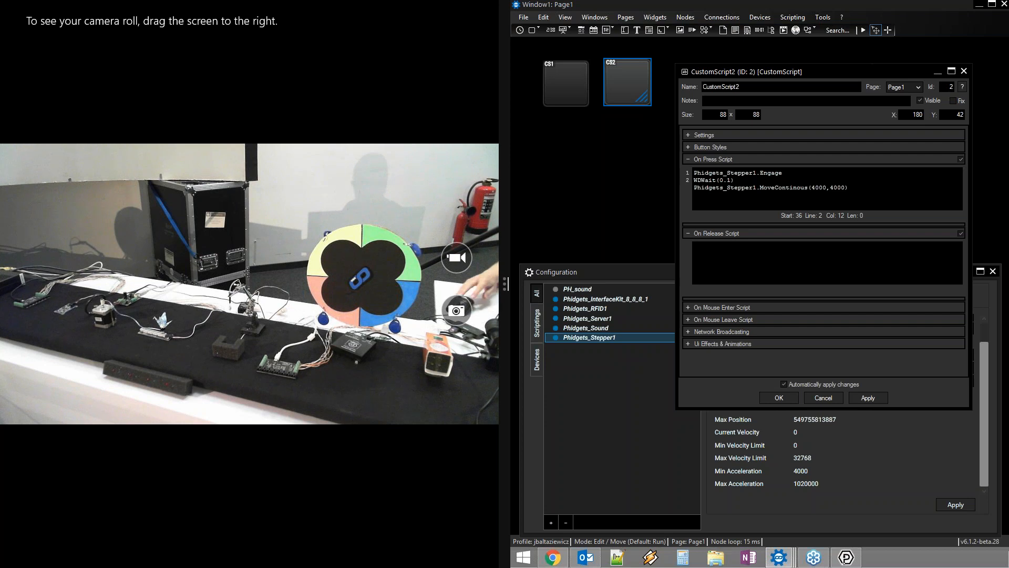
right_click(810, 179)
click(835, 183)
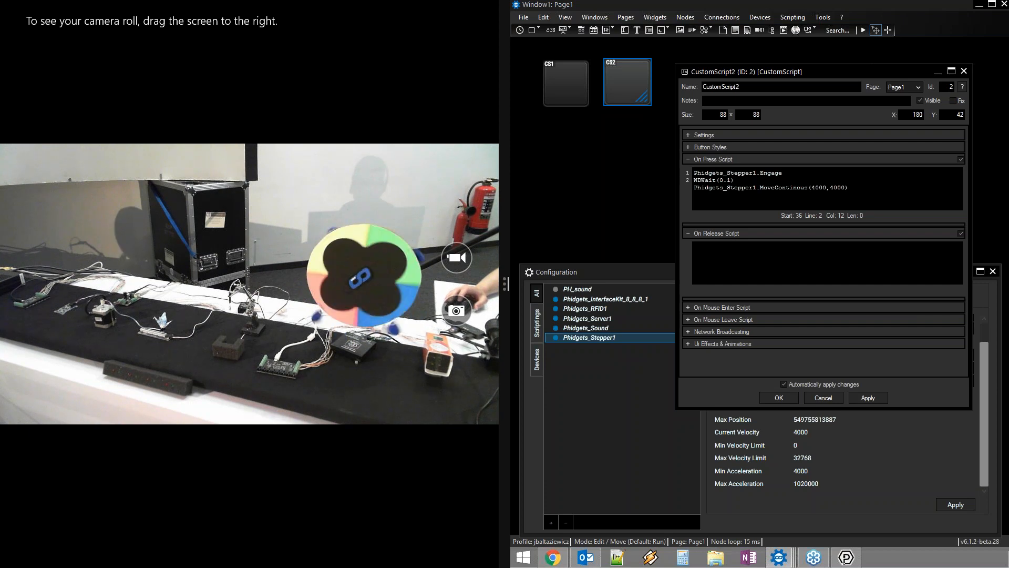
Enter Phidgets_Stepper1.StopMoving as CustomScript2's On Release script
click(763, 274)
text(phis)
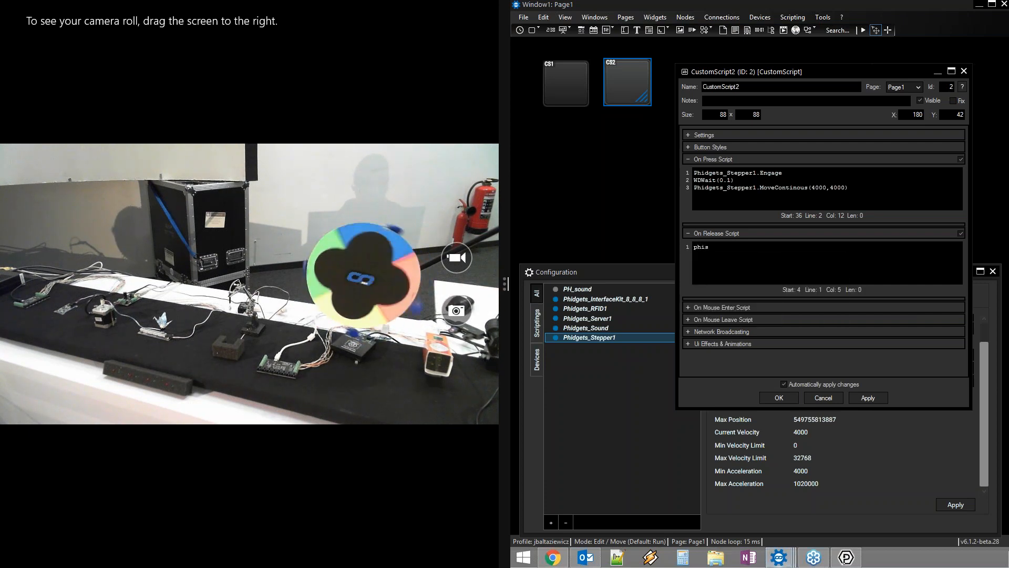
key(BackSpace)
text(d)
key(Down)
key(Down)
key(Down)
key(Down)
key(Down)
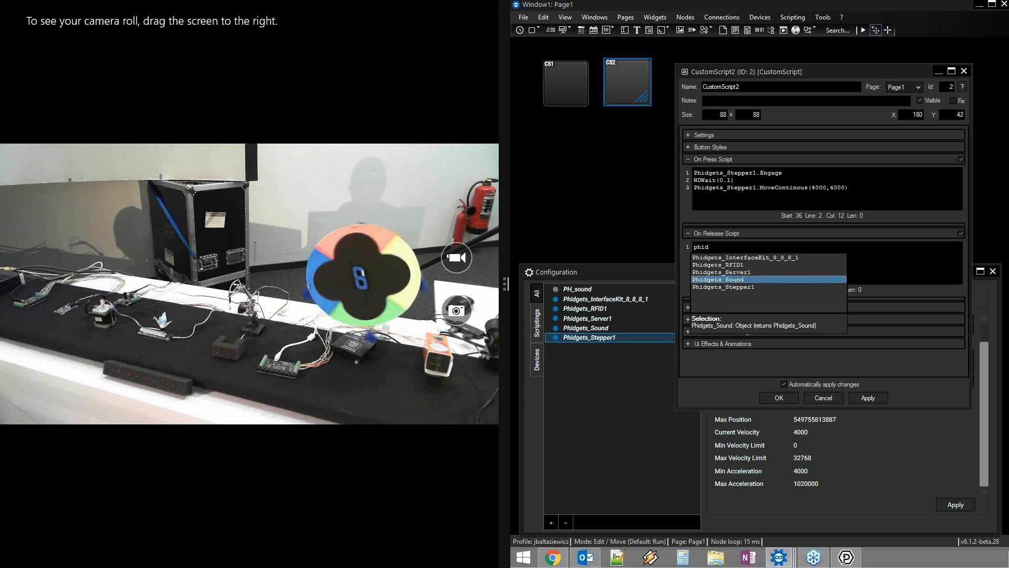
text(.)
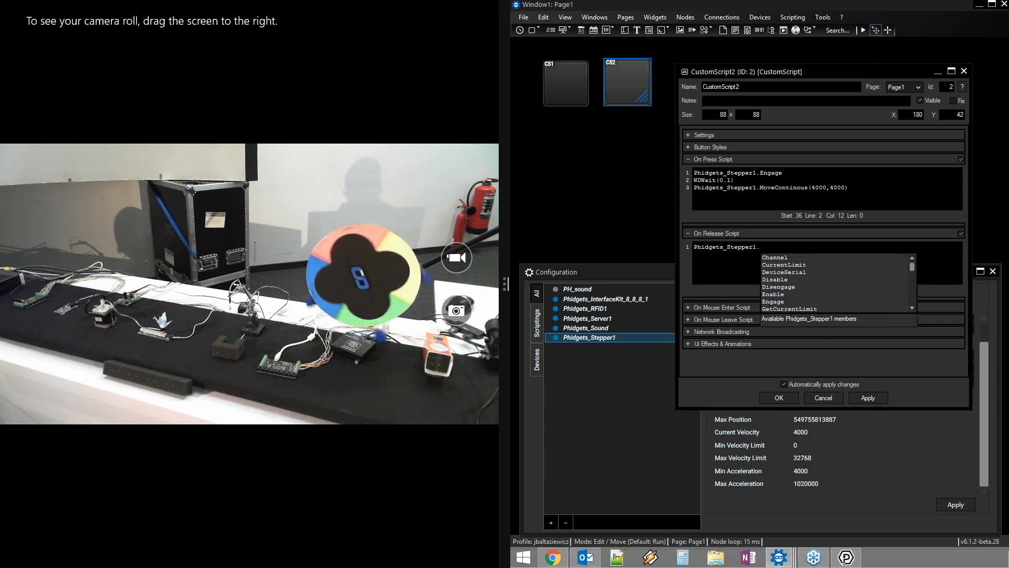
text(sto)
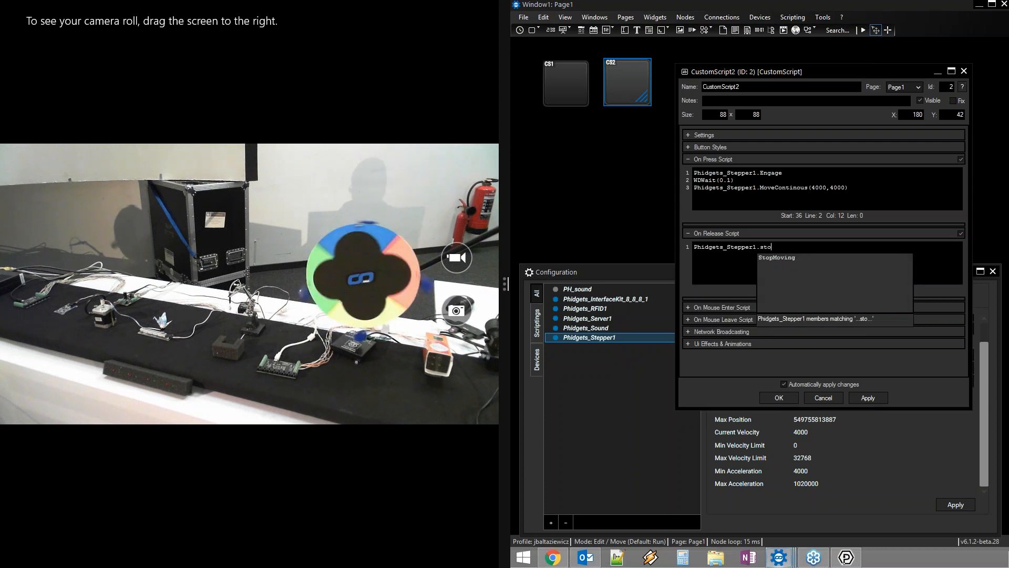
key(Return)
Test the release script to stop the wheel, then close the script properties
right_click(797, 271)
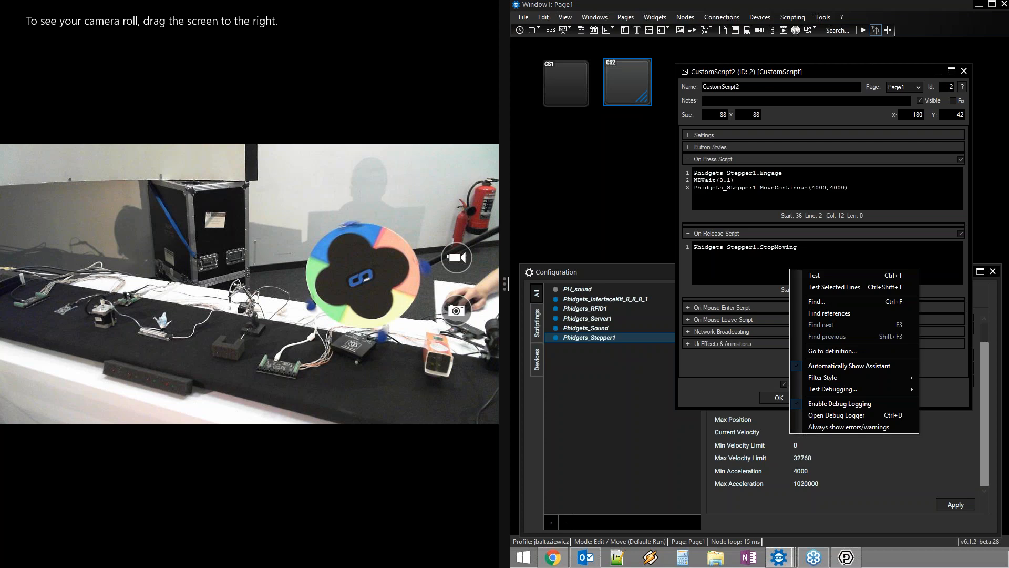
key(Escape)
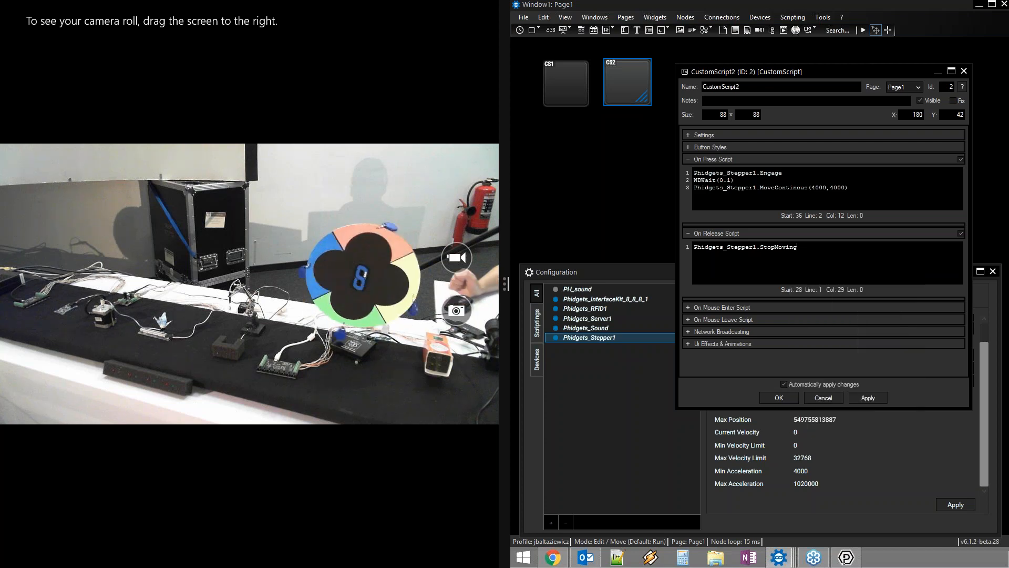
key(Escape)
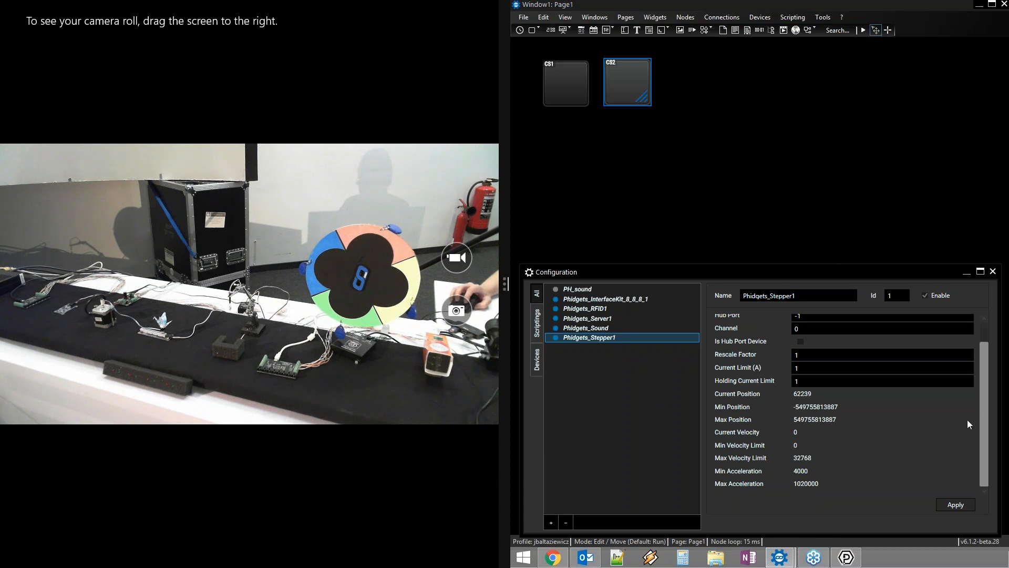
Close the device Configuration panel and exit Widget Designer, discarding unsaved changes
click(992, 271)
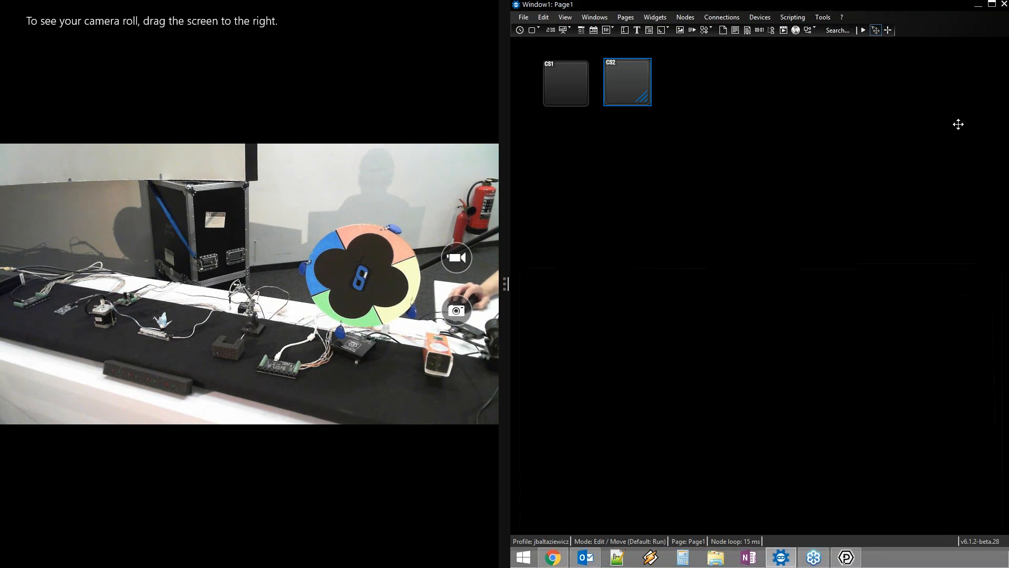
click(1004, 4)
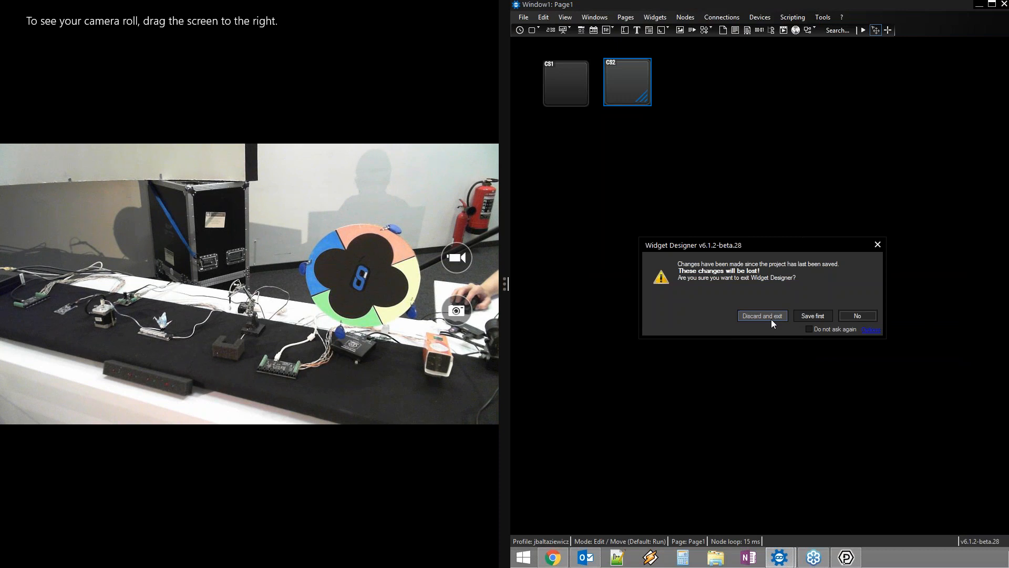
click(771, 319)
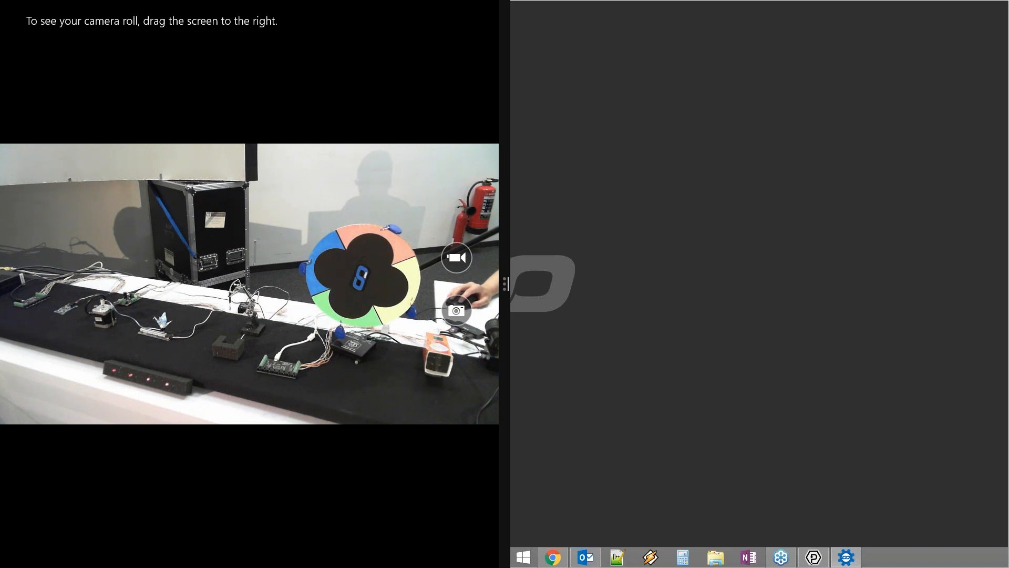
Move the phidgetDemo window to the right screen, maximize it, and zoom the canvas out
drag(842, 40, 702, 30)
double_click(702, 31)
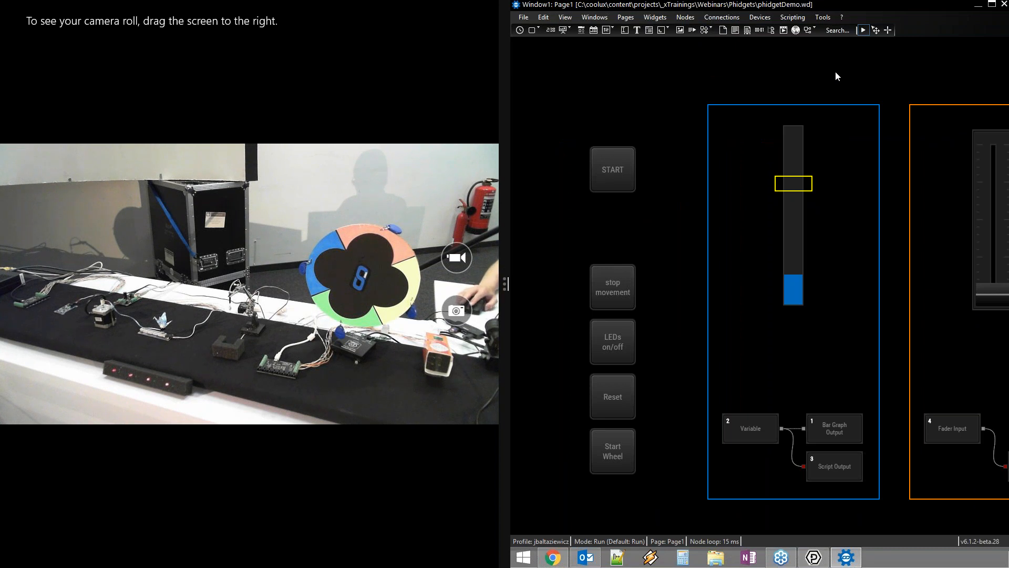
scroll(835, 72, down, 10)
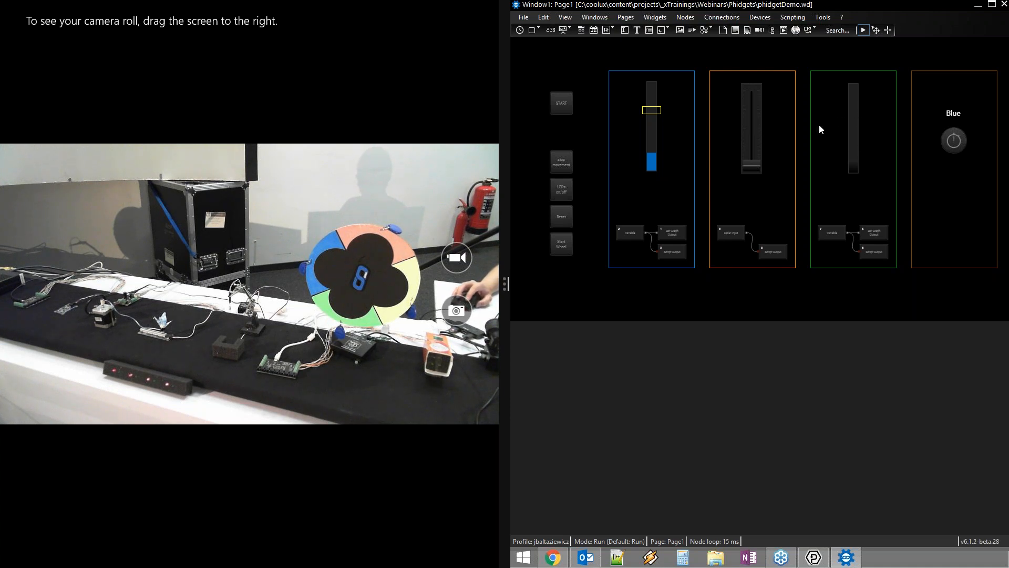
Switch the table LEDs on and then off again with the LEDs on/off button
click(565, 189)
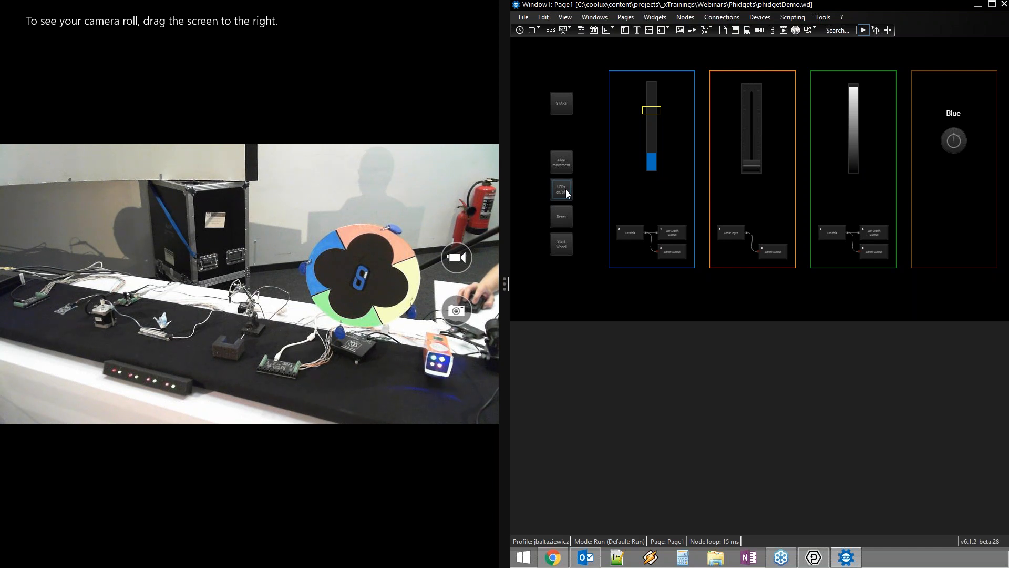
click(566, 189)
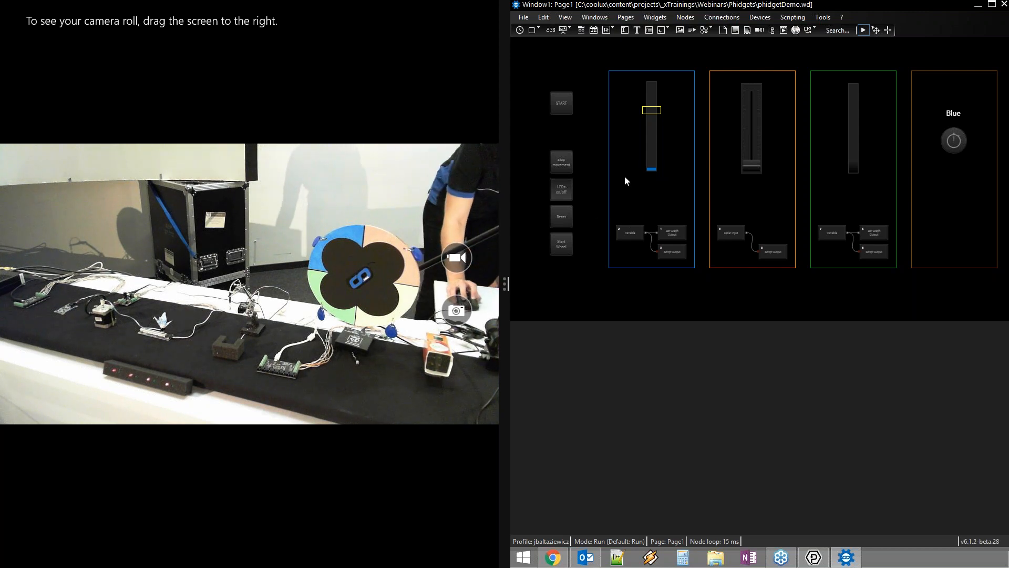
Start the demo so the color wheel spins and the LEDs light
click(563, 103)
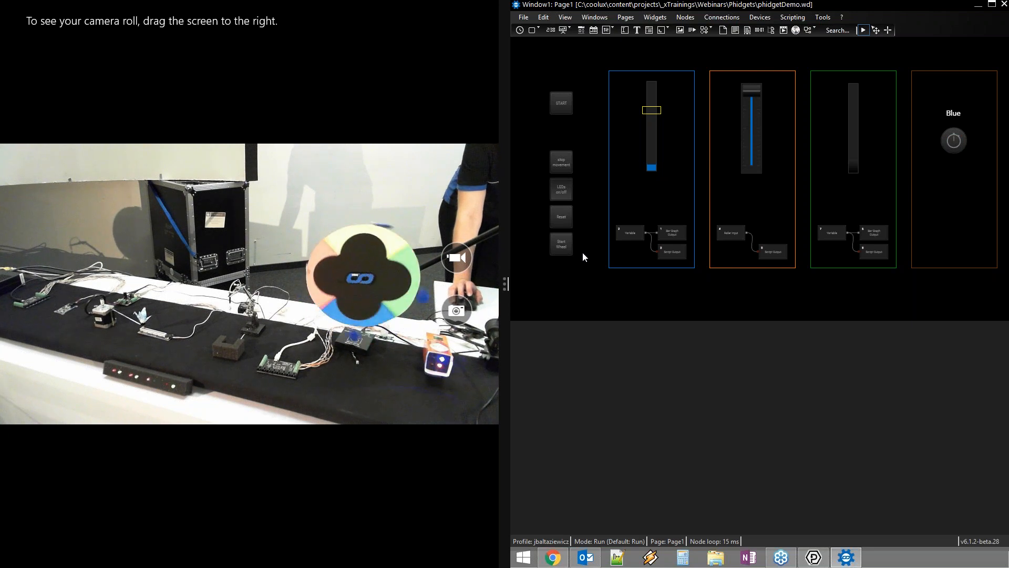
Stop the spinning color wheel, then Alt+Tab to another running program
click(561, 163)
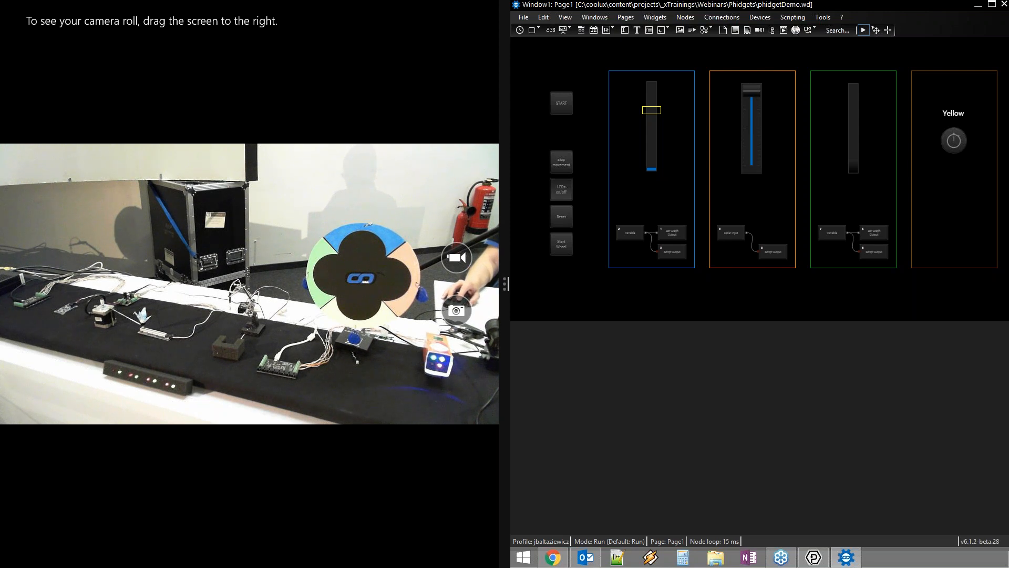
key(alt+Tab)
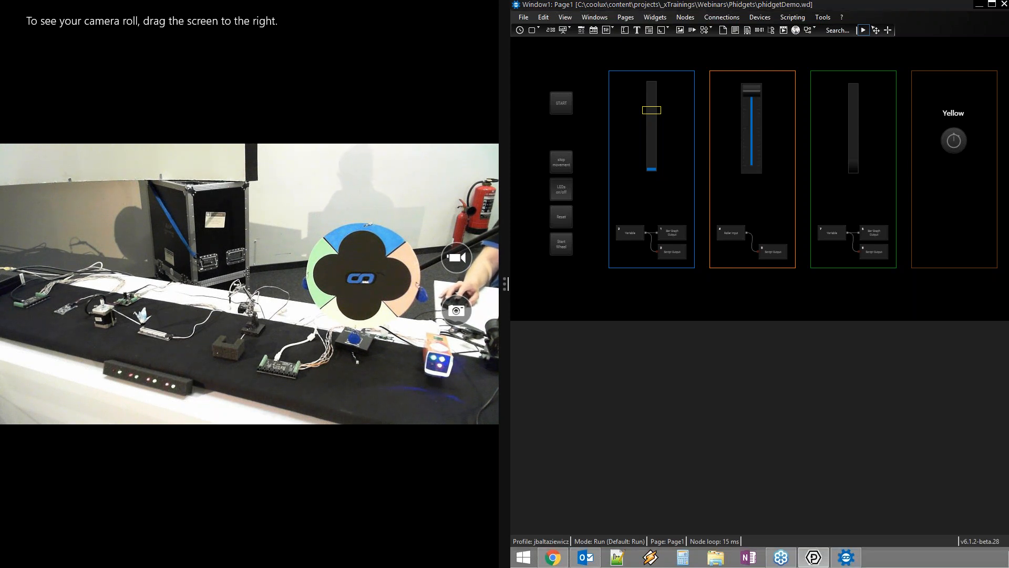